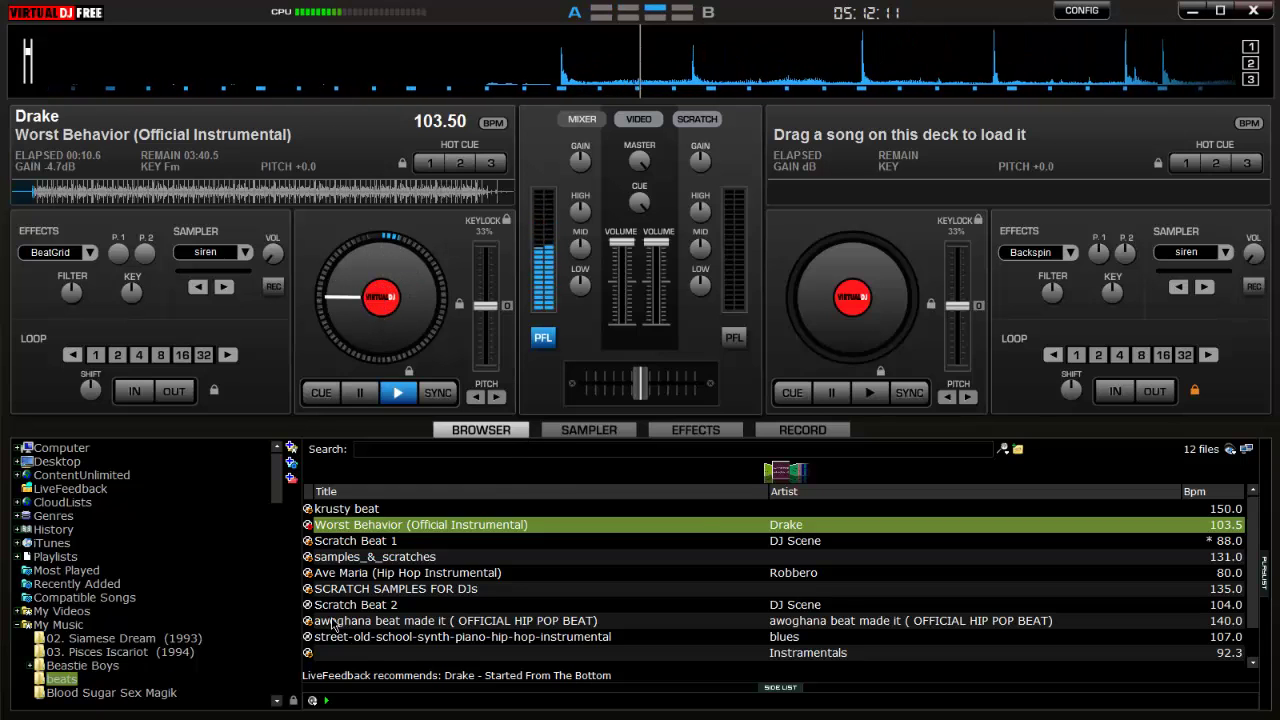
Step: Switch to RuneScape, walk from the fishing spot to the banker, and bank the caught fish
key(alt+Tab)
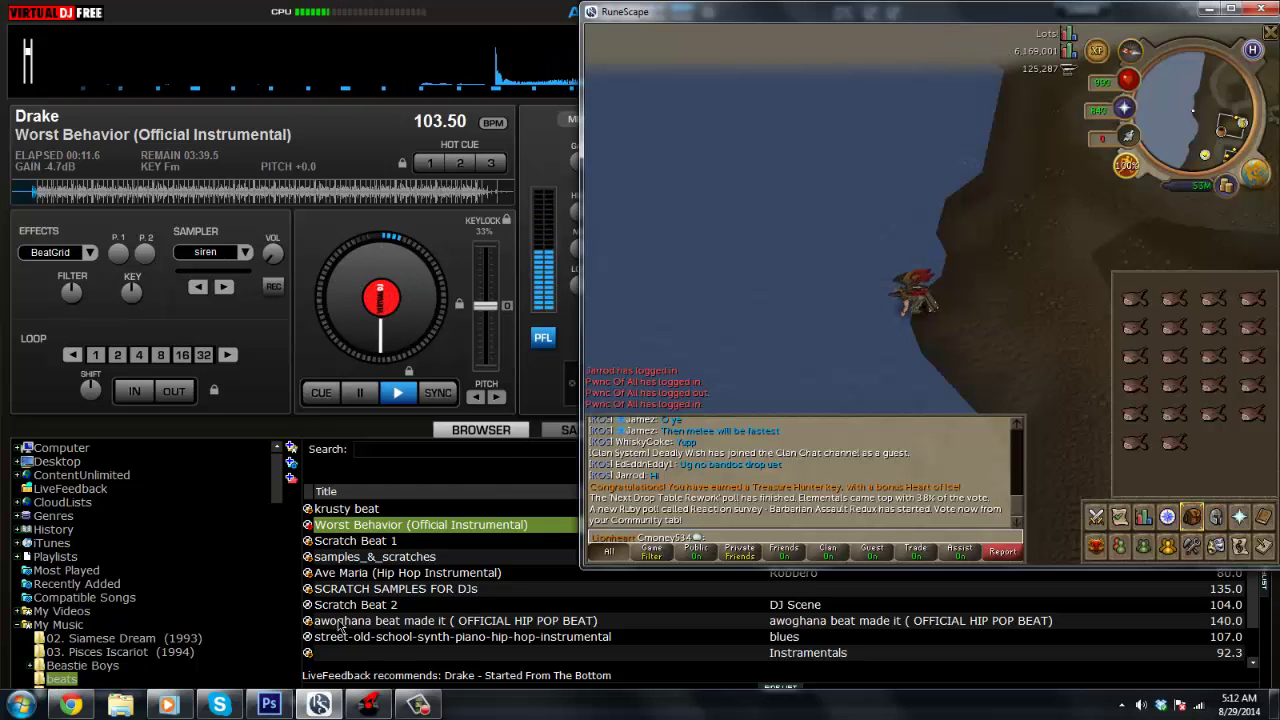
click(972, 182)
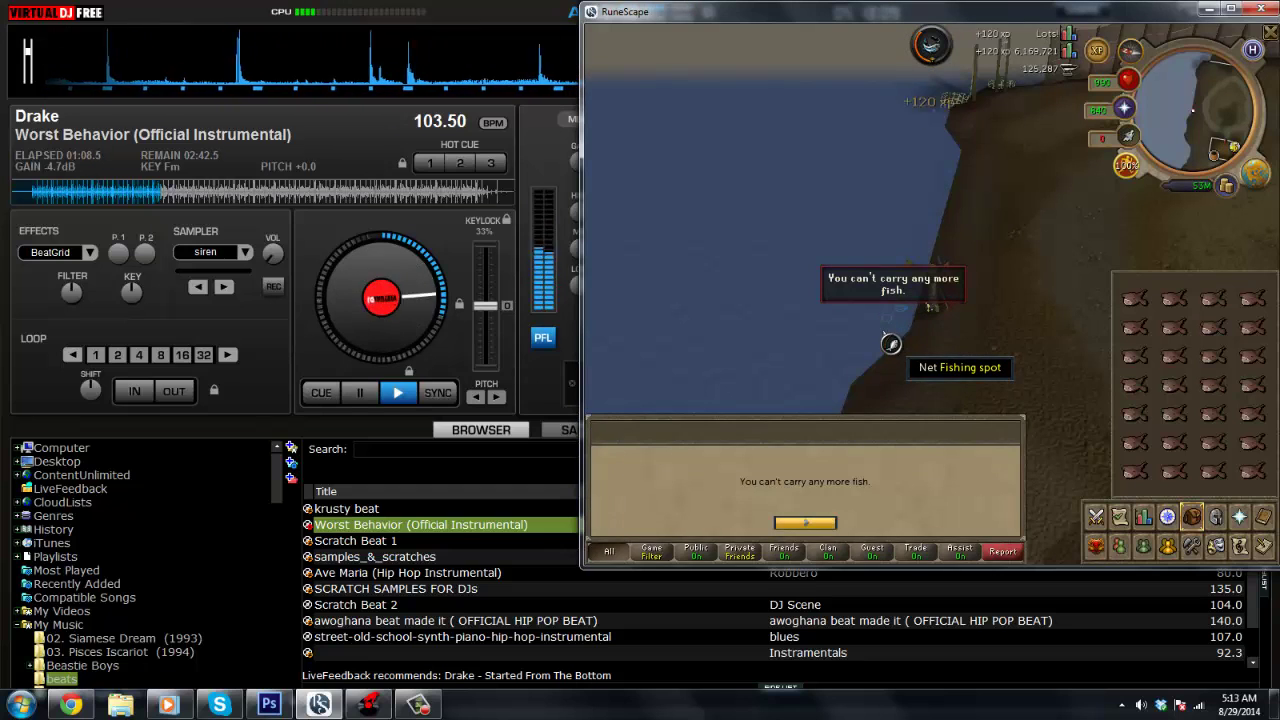
click(1232, 143)
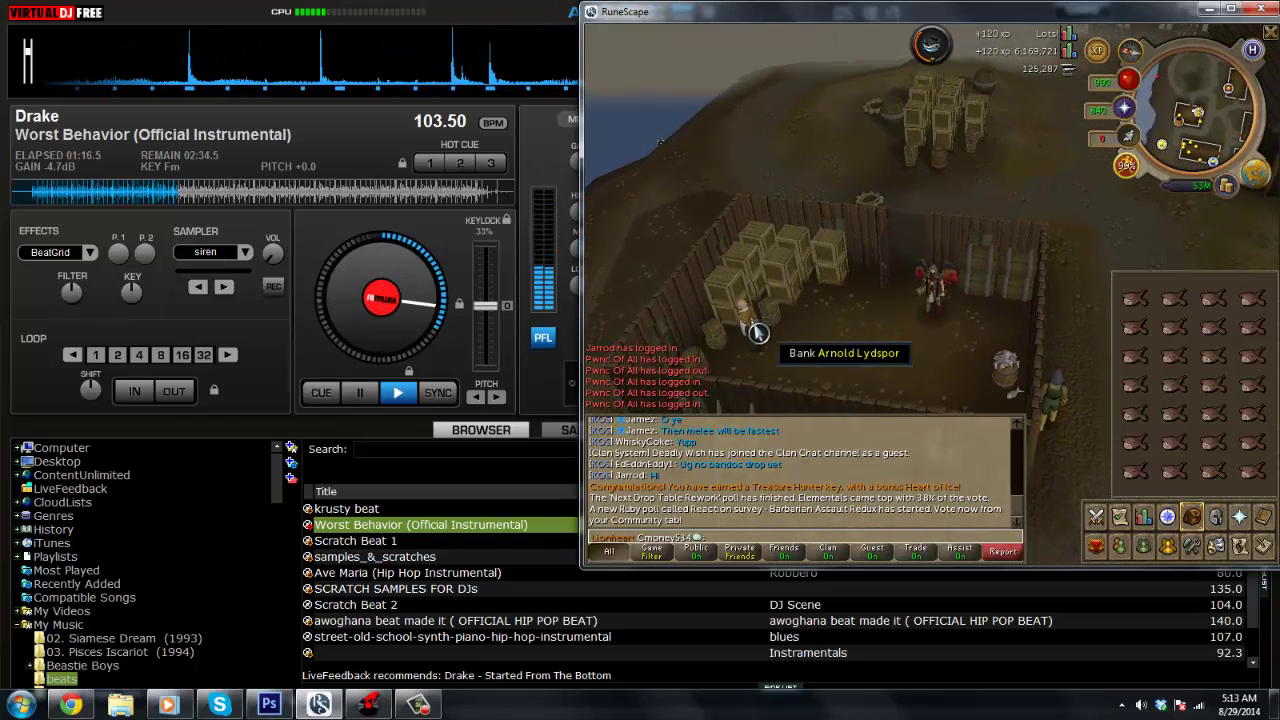
click(845, 323)
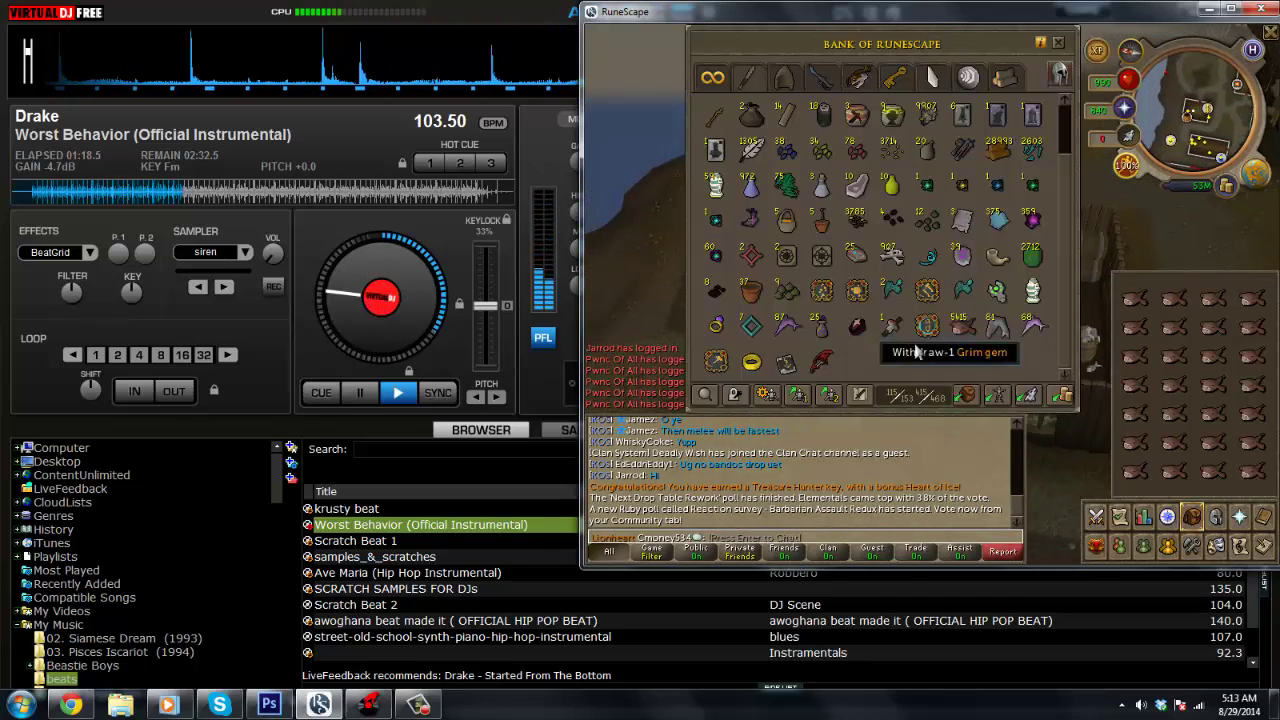
key(Escape)
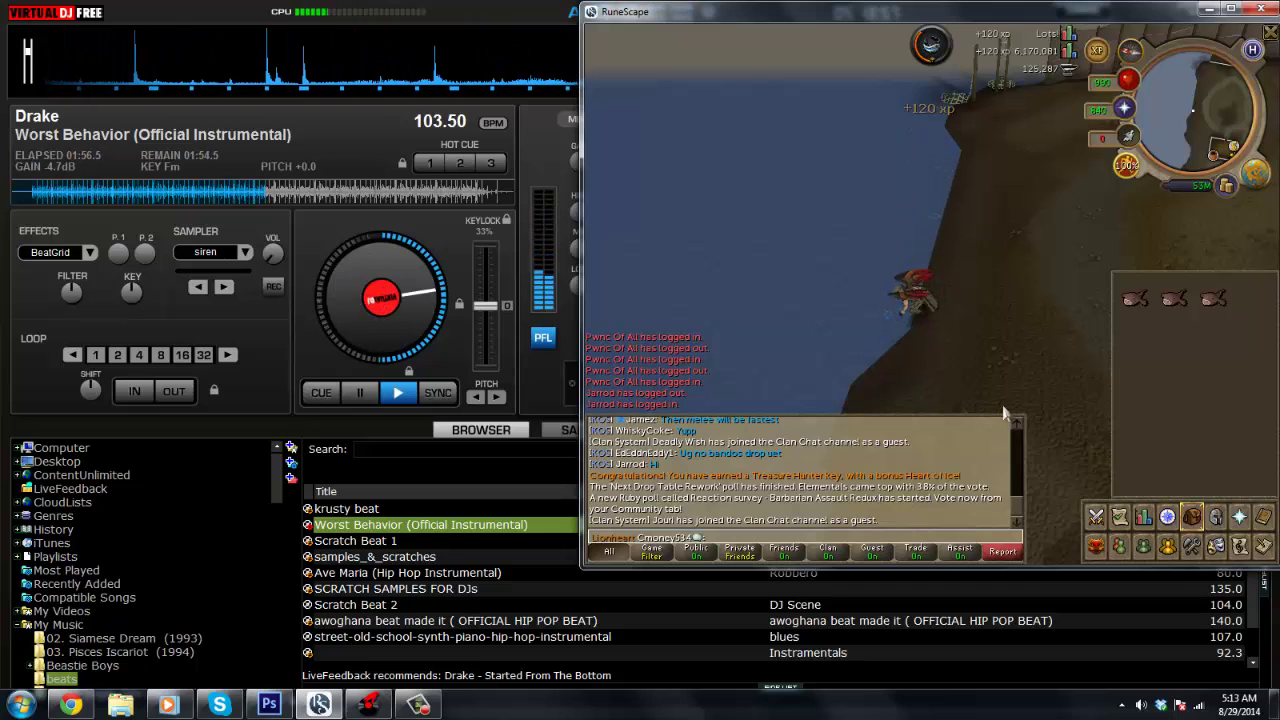
Step: View the character's skill levels in RuneScape and return to the backpack
click(1148, 518)
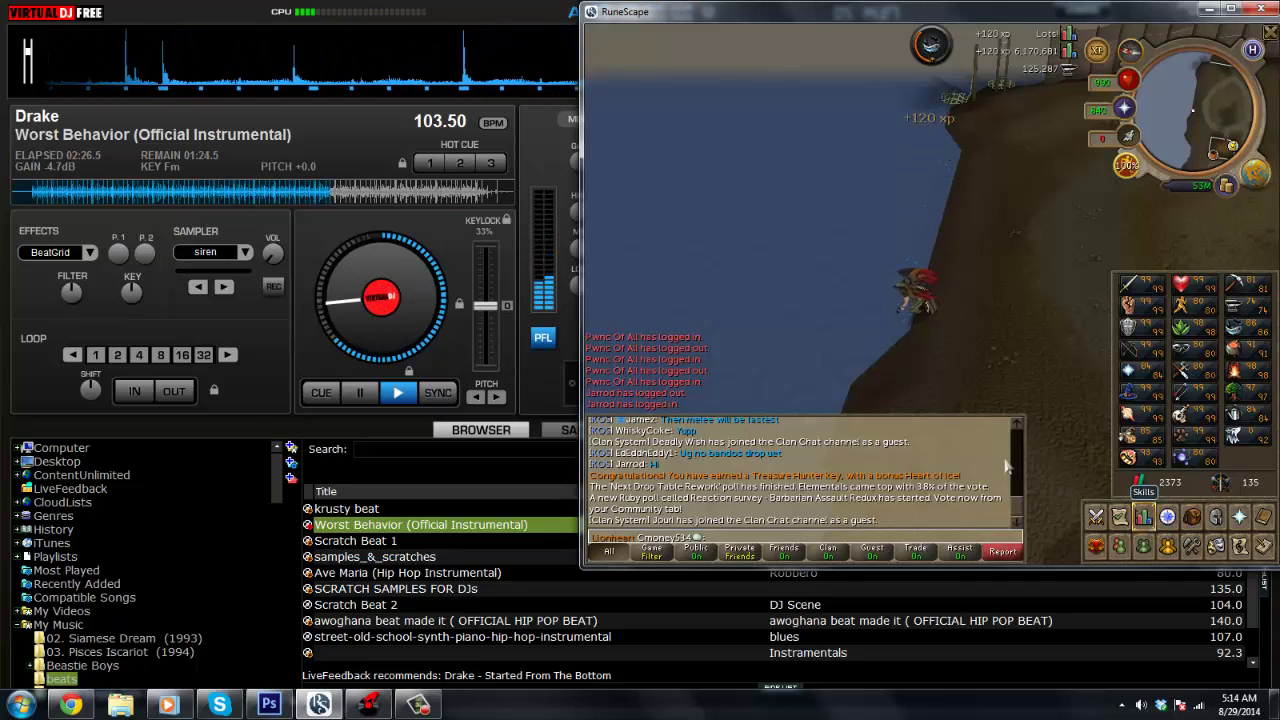
key(F1)
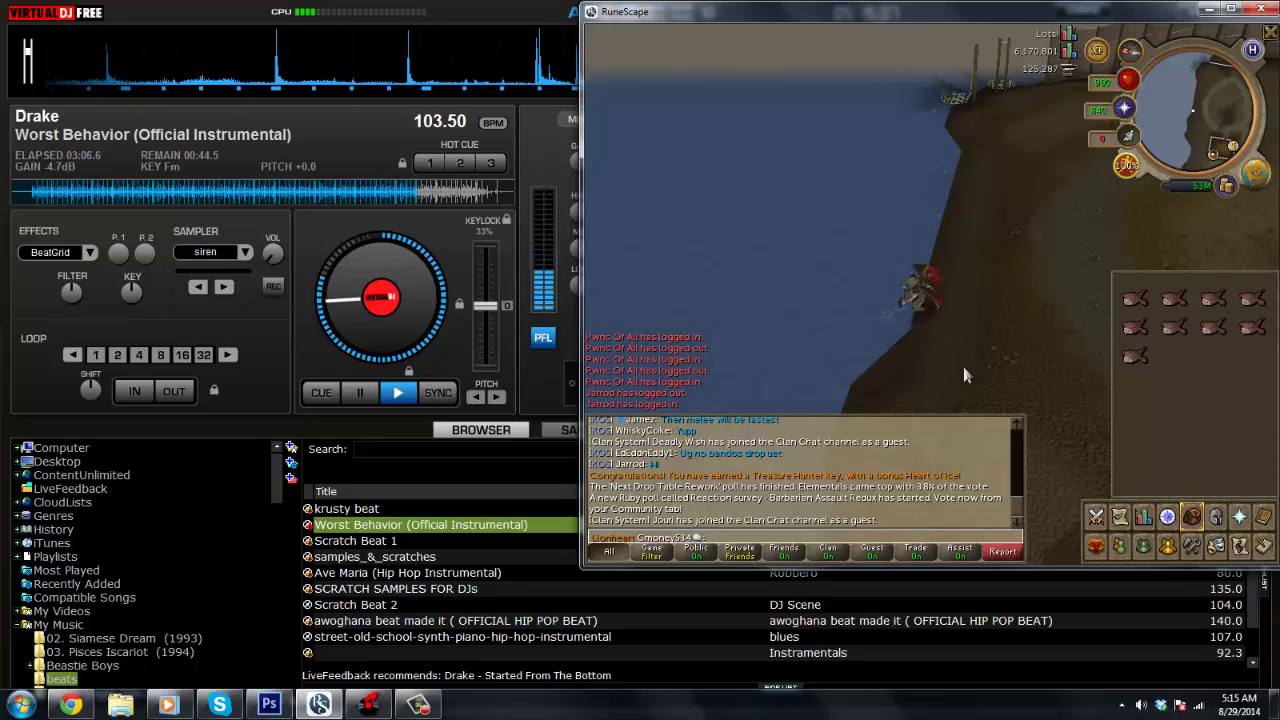
key(F2)
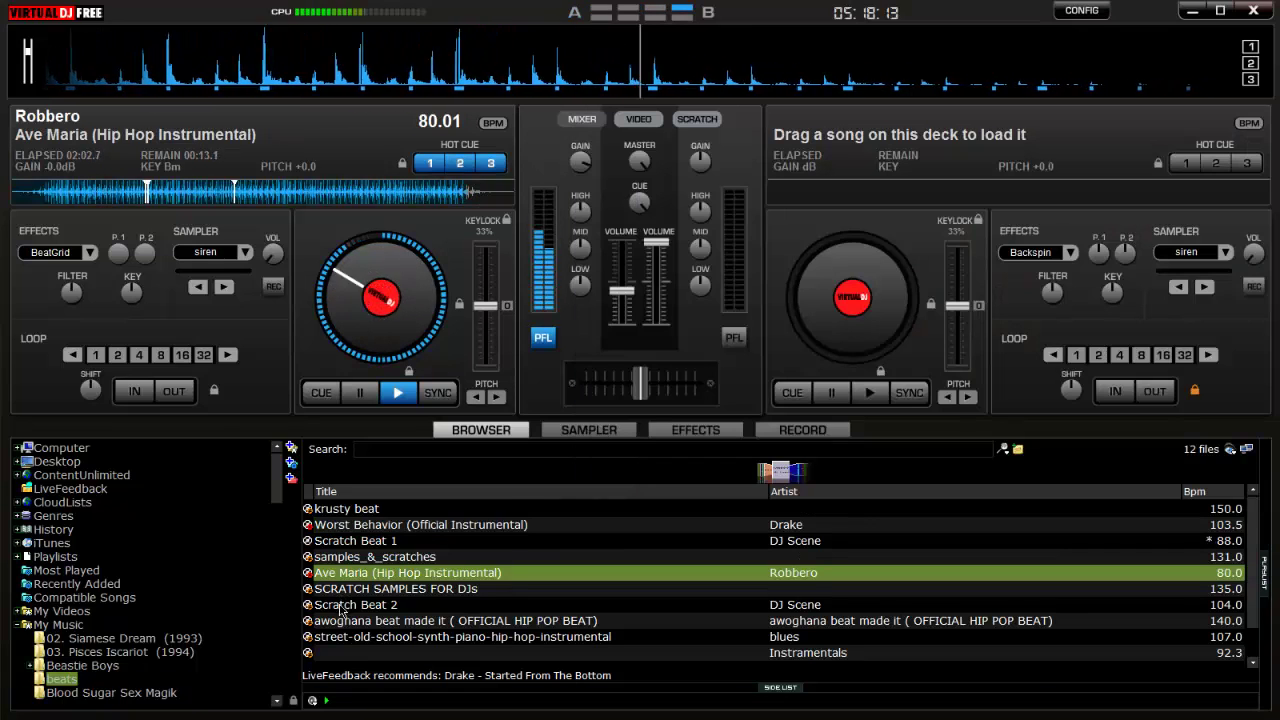
Step: Load krusty beat from the beats folder onto both decks, stopping the song playing on deck A
scroll(346, 608, down, 1)
scroll(350, 625, up, 1)
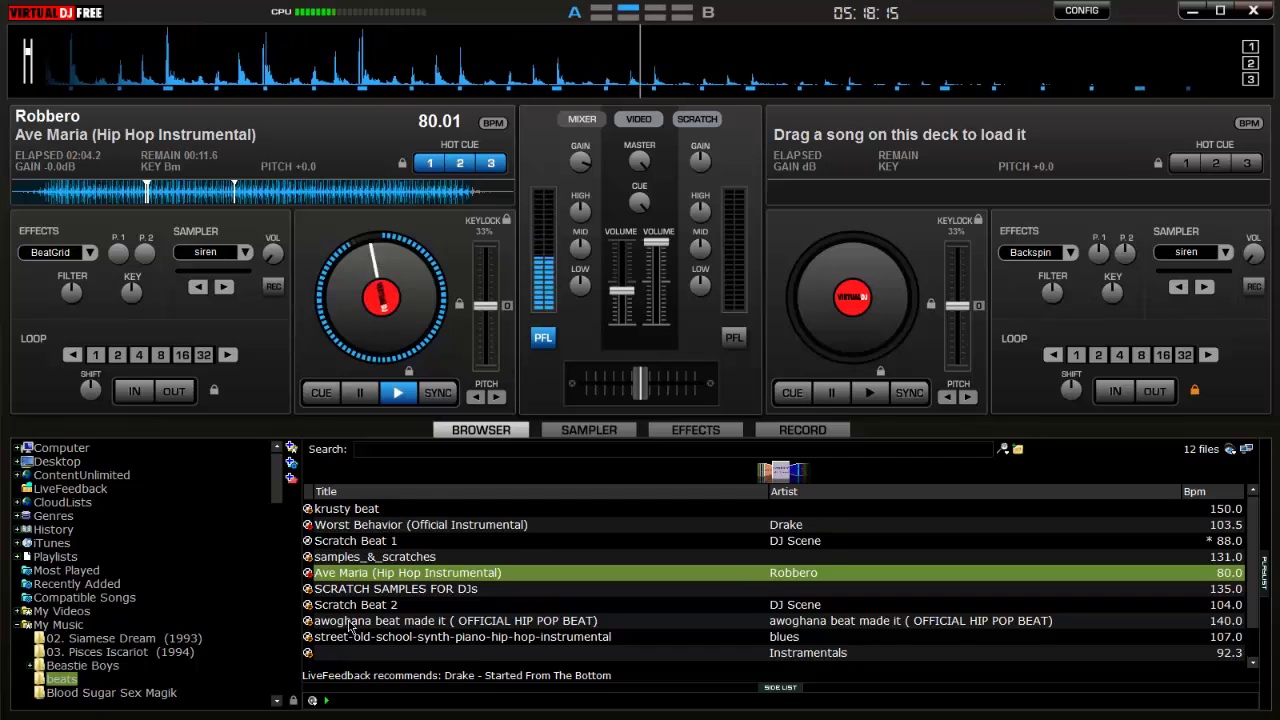
click(358, 509)
double_click(360, 510)
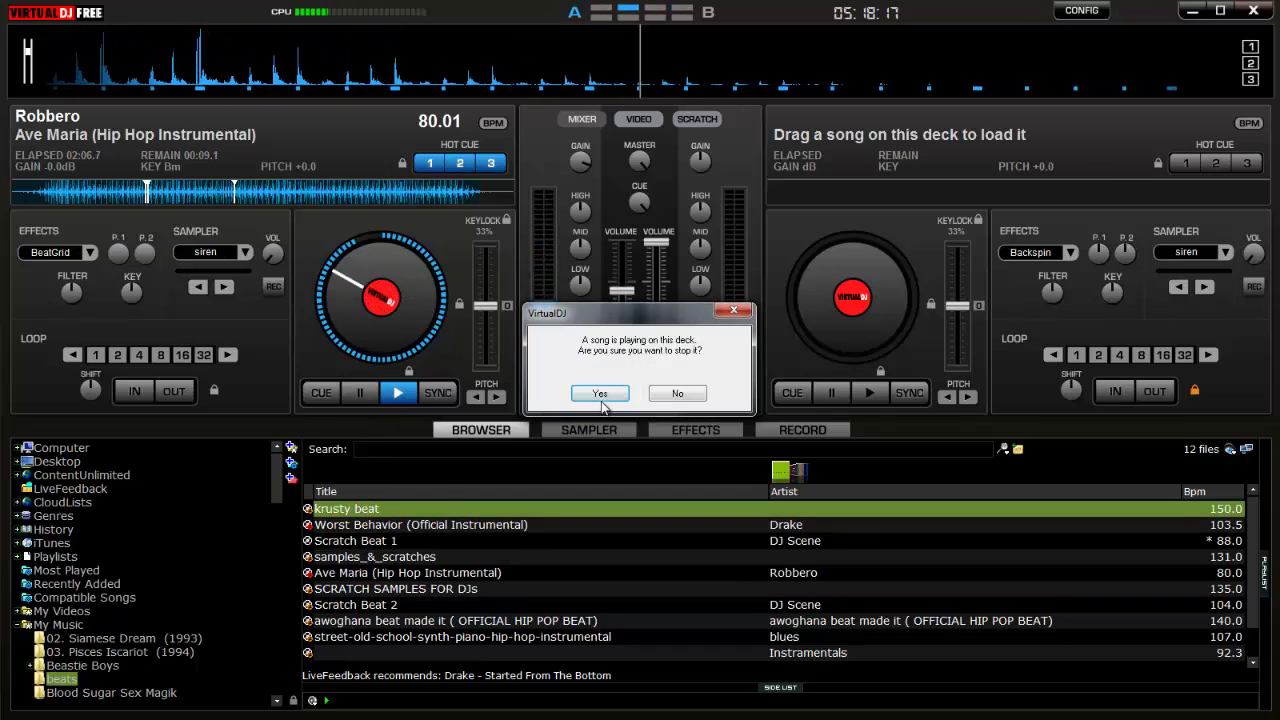
key(Return)
drag(830, 340, 831, 341)
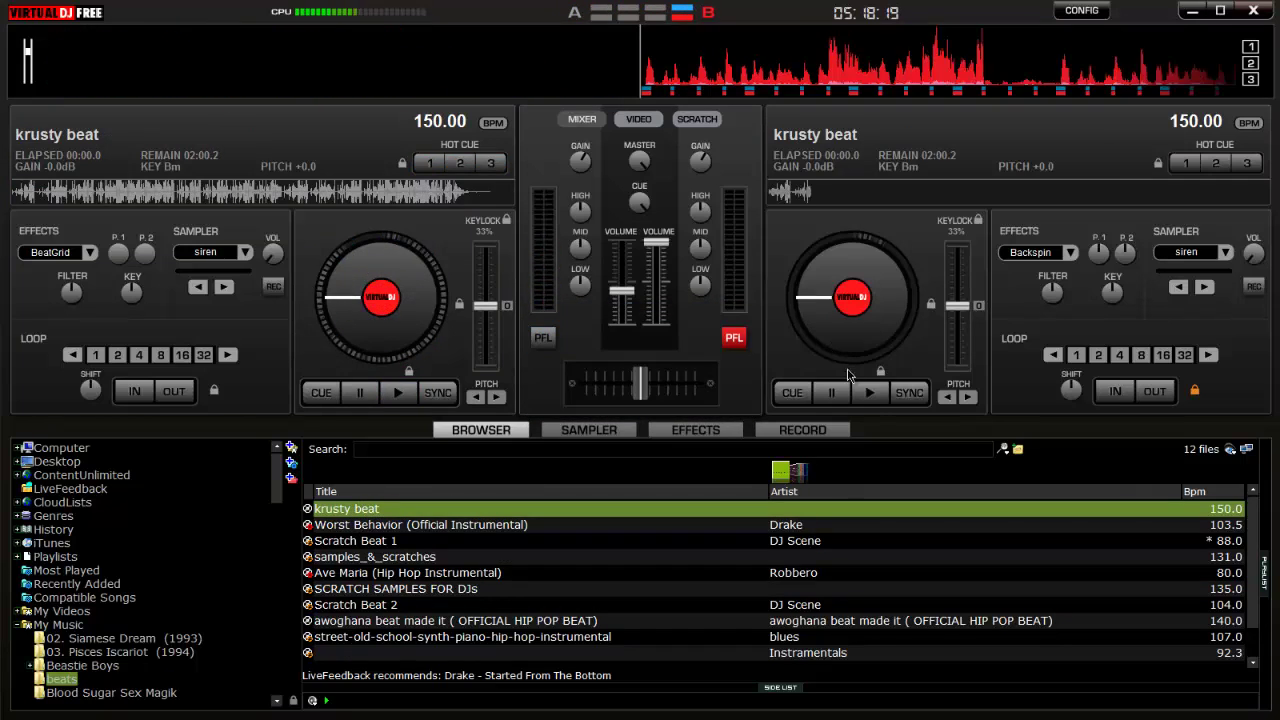
Step: Set the crossfader fully to deck A and raise deck A's volume to maximum
click(869, 392)
drag(640, 383, 586, 383)
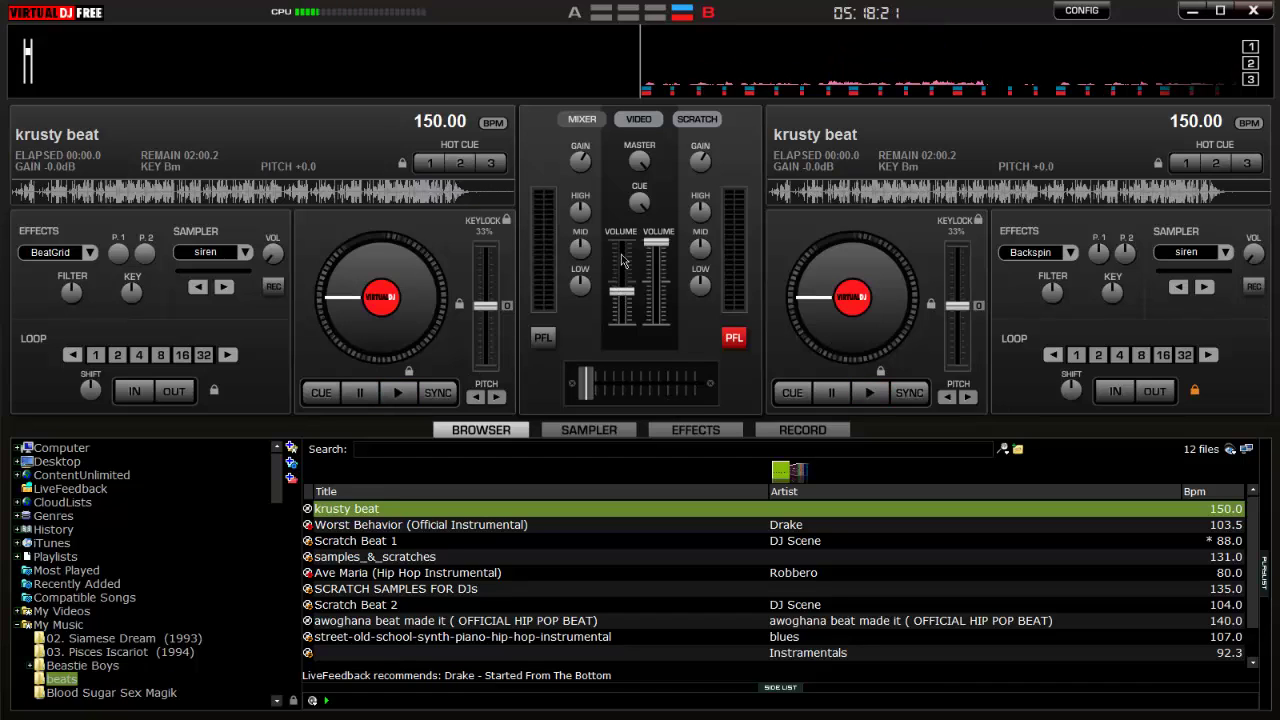
drag(621, 261, 627, 258)
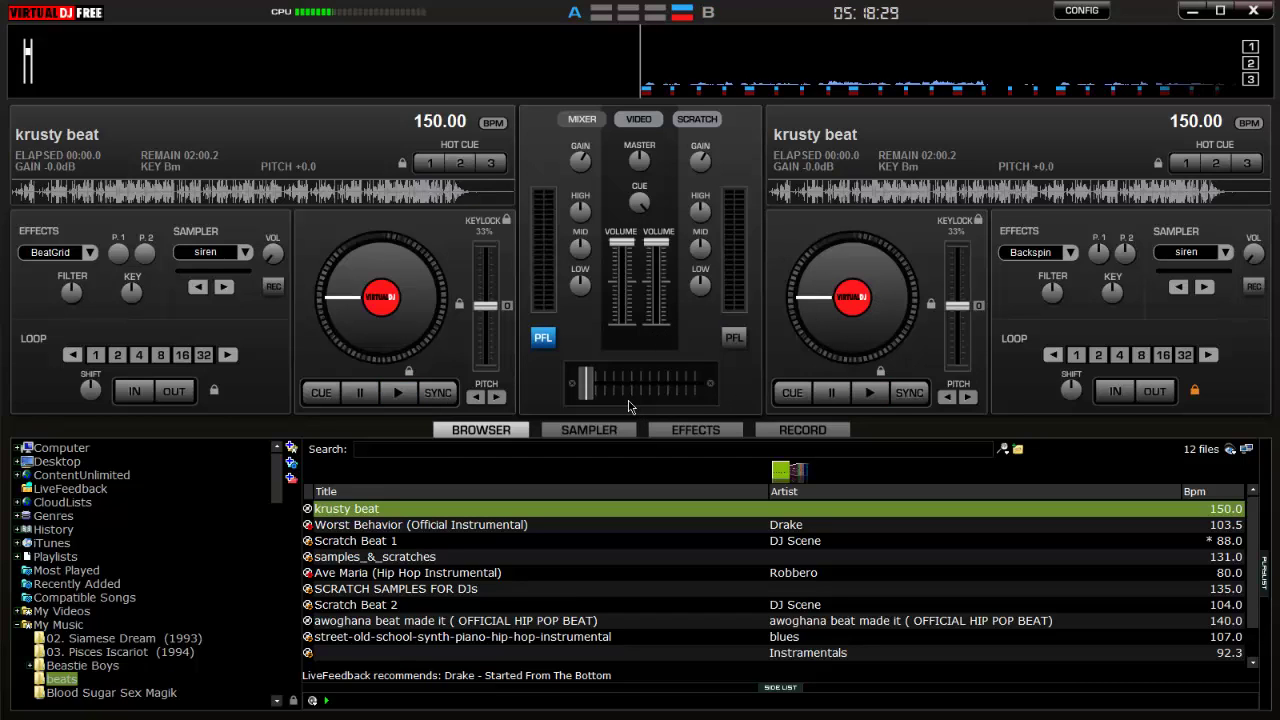
Step: Start krusty beat on deck A and start the copy on deck B about five seconds behind it
key(space)
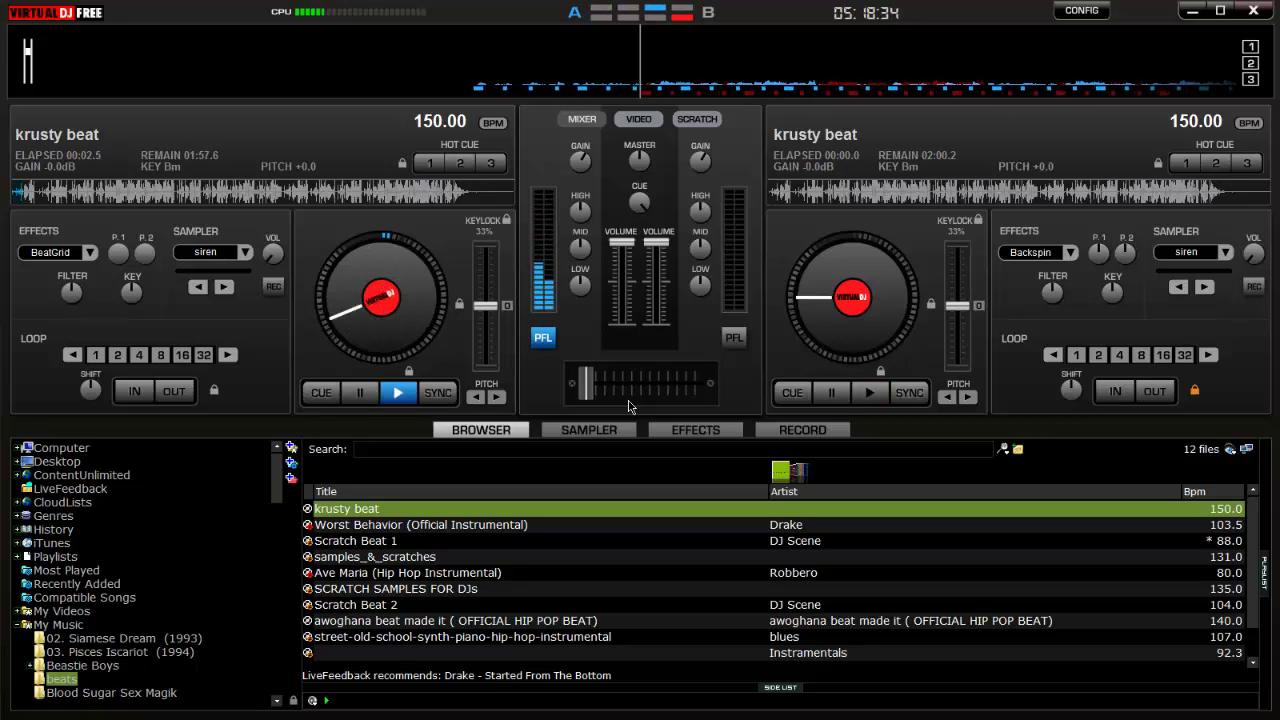
key(Tab)
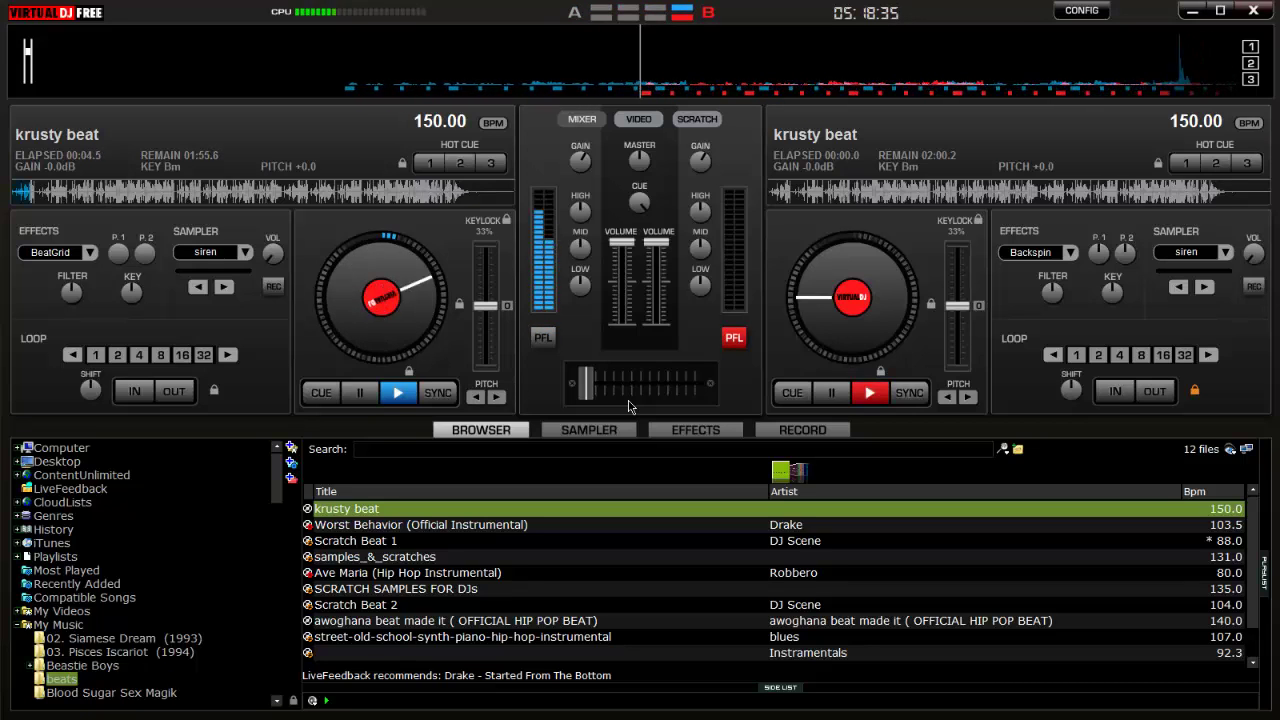
click(869, 393)
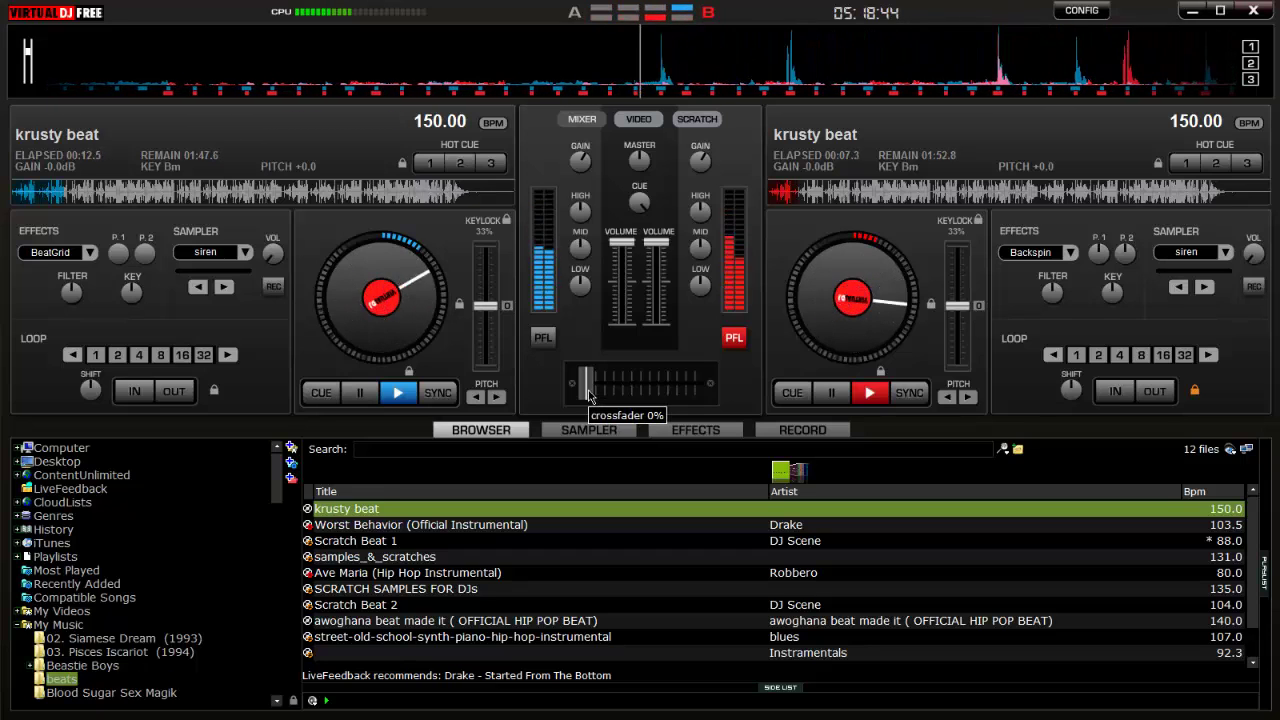
Step: Cut between the two playing decks by sweeping the crossfader repeatedly between 0% and 100%, ending fully on deck A
drag(588, 392, 696, 398)
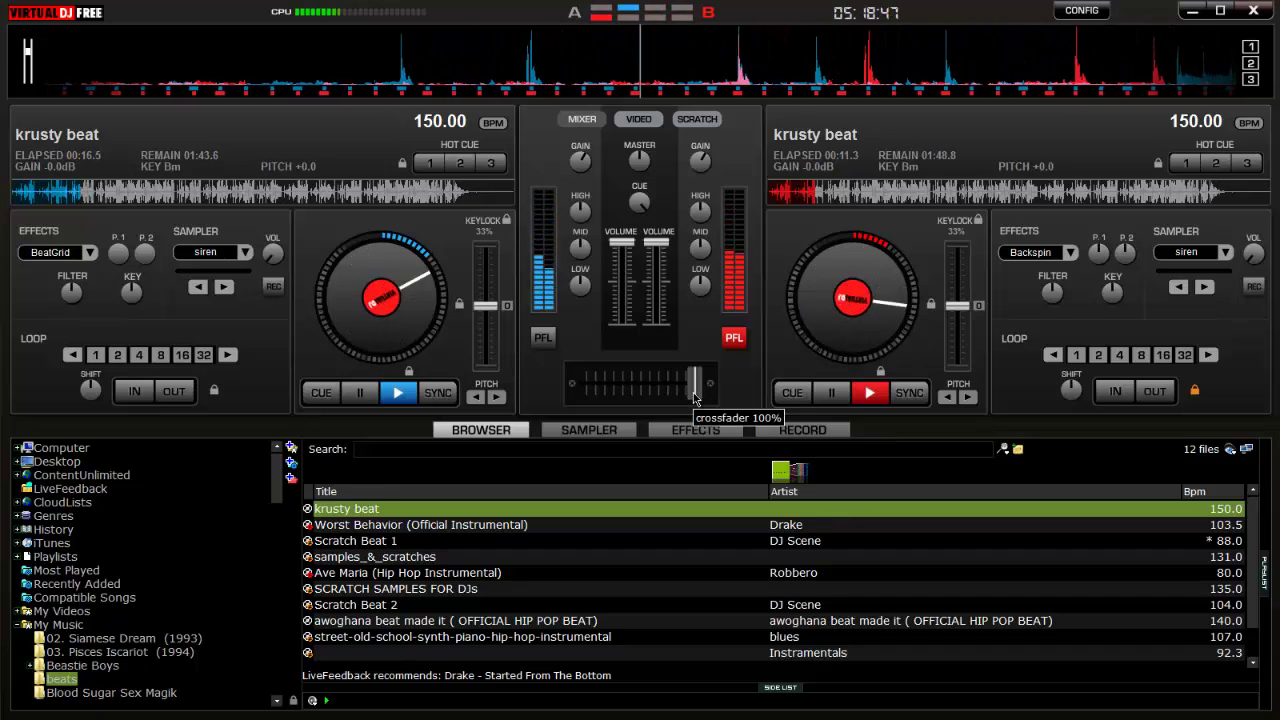
drag(697, 398, 460, 393)
drag(628, 391, 512, 399)
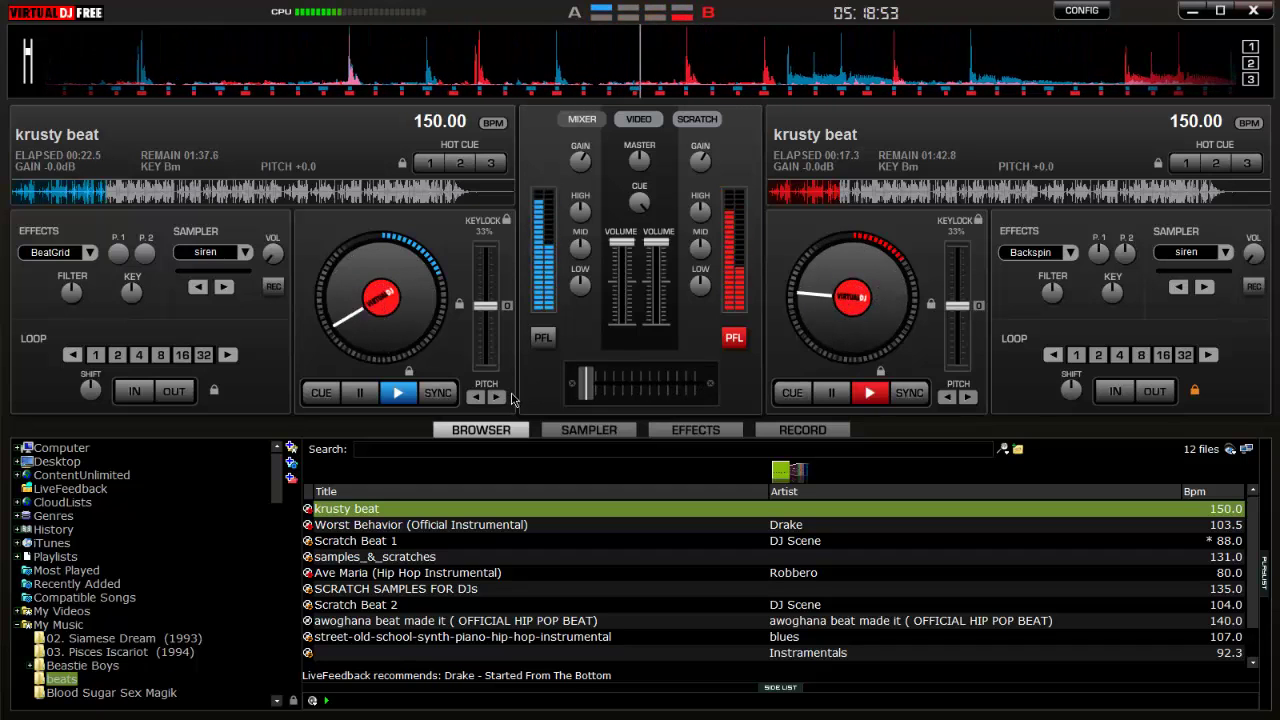
drag(590, 393, 692, 395)
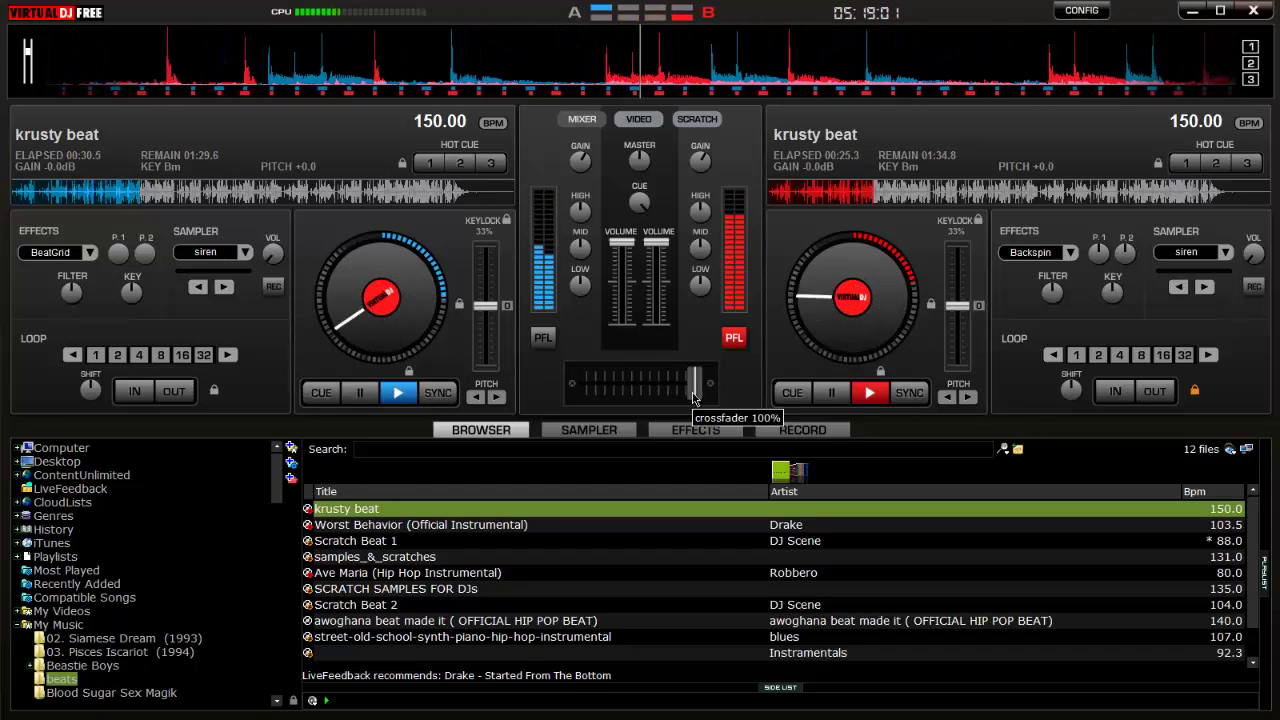
drag(695, 397, 743, 399)
click(576, 398)
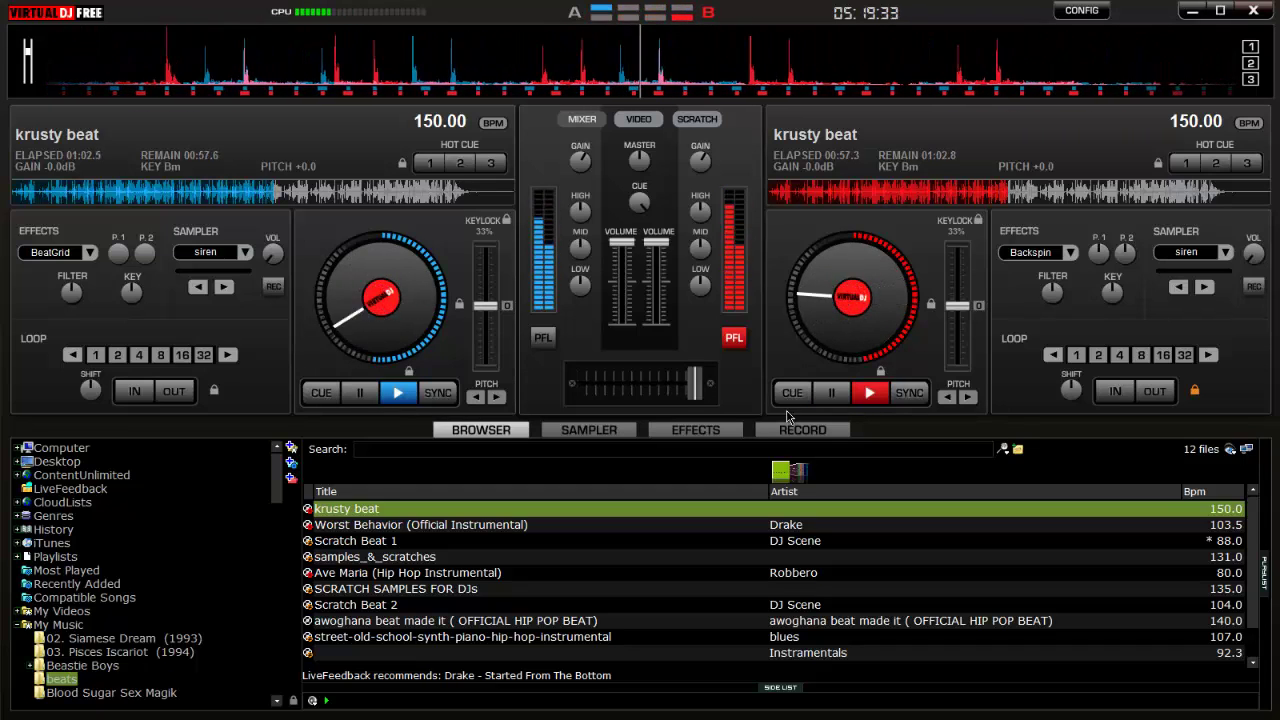
mouse_move(673, 397)
mouse_down()
mouse_move(656, 392)
mouse_move(697, 392)
mouse_up()
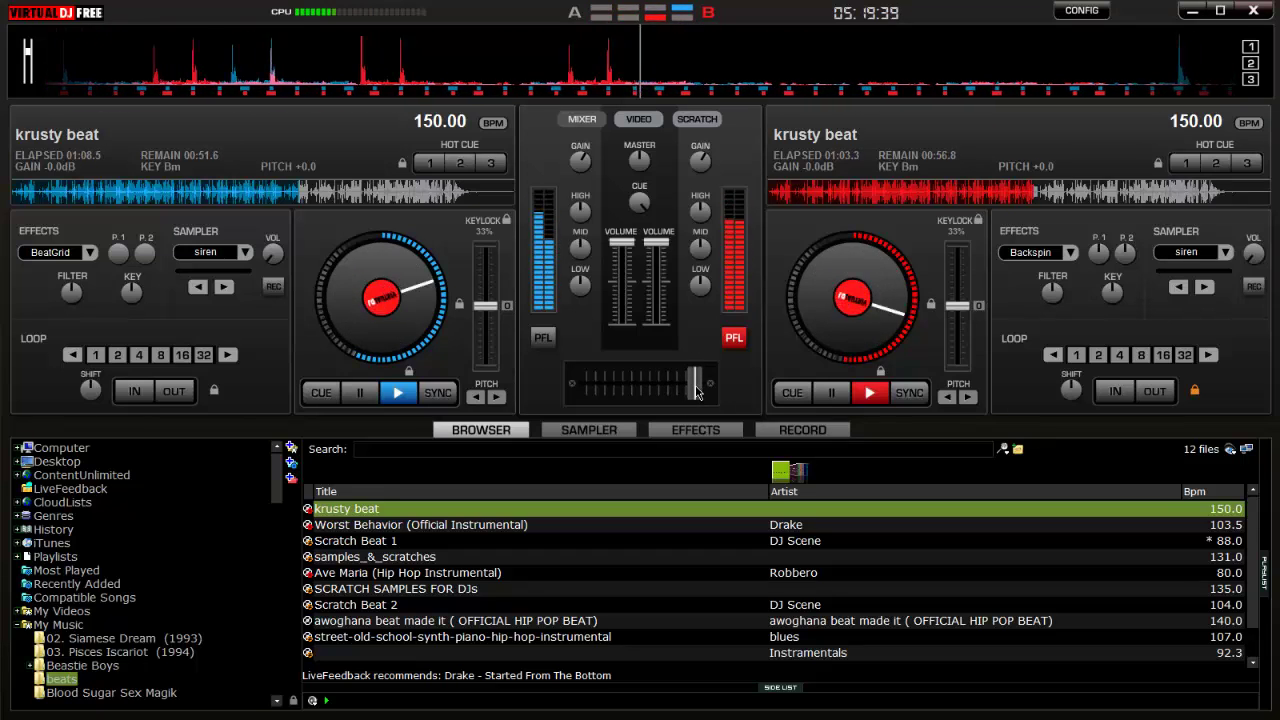
drag(697, 392, 586, 383)
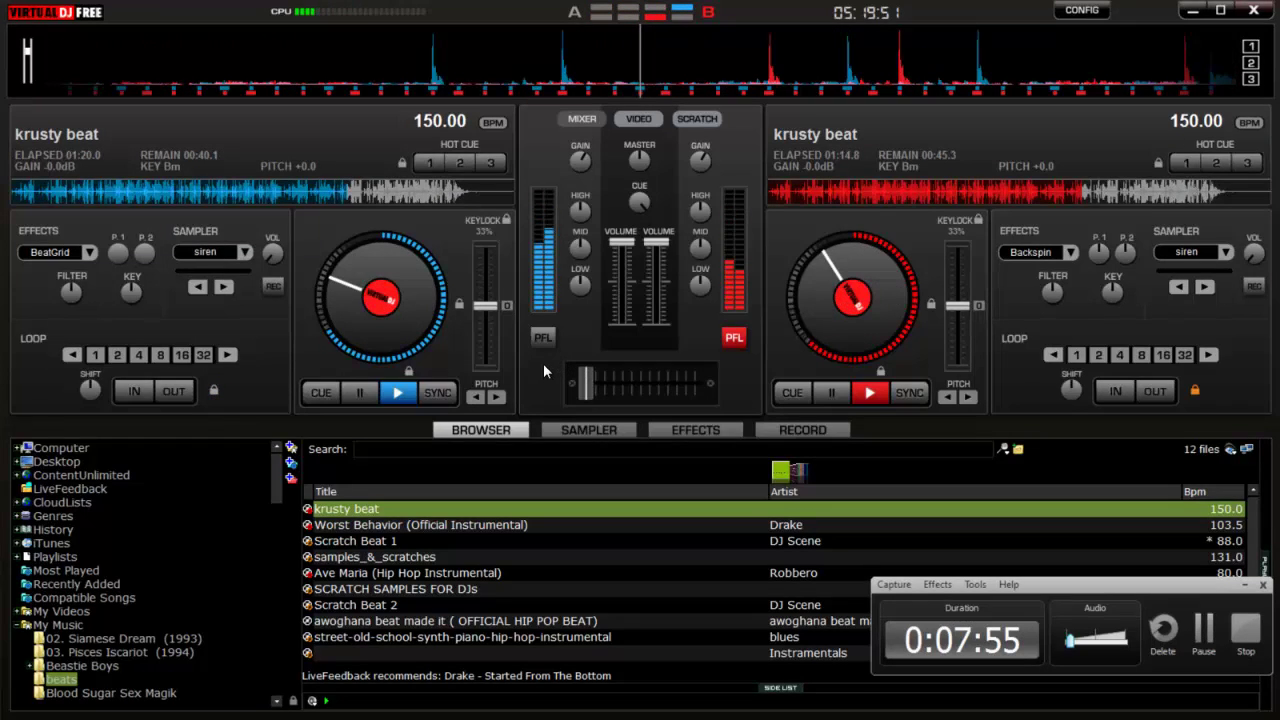
Step: Switch to the RuneScape window to check on the fishing and return to VirtualDJ
key(super+Tab)
key(super+Tab)
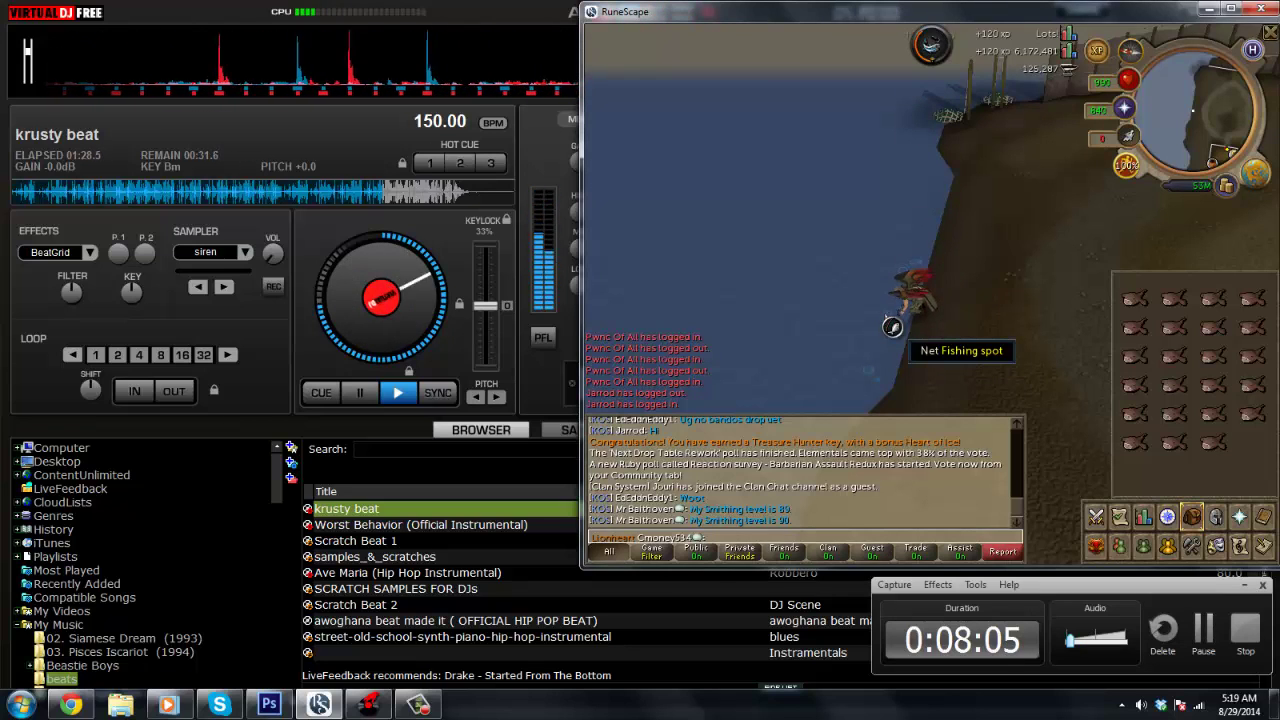
click(572, 380)
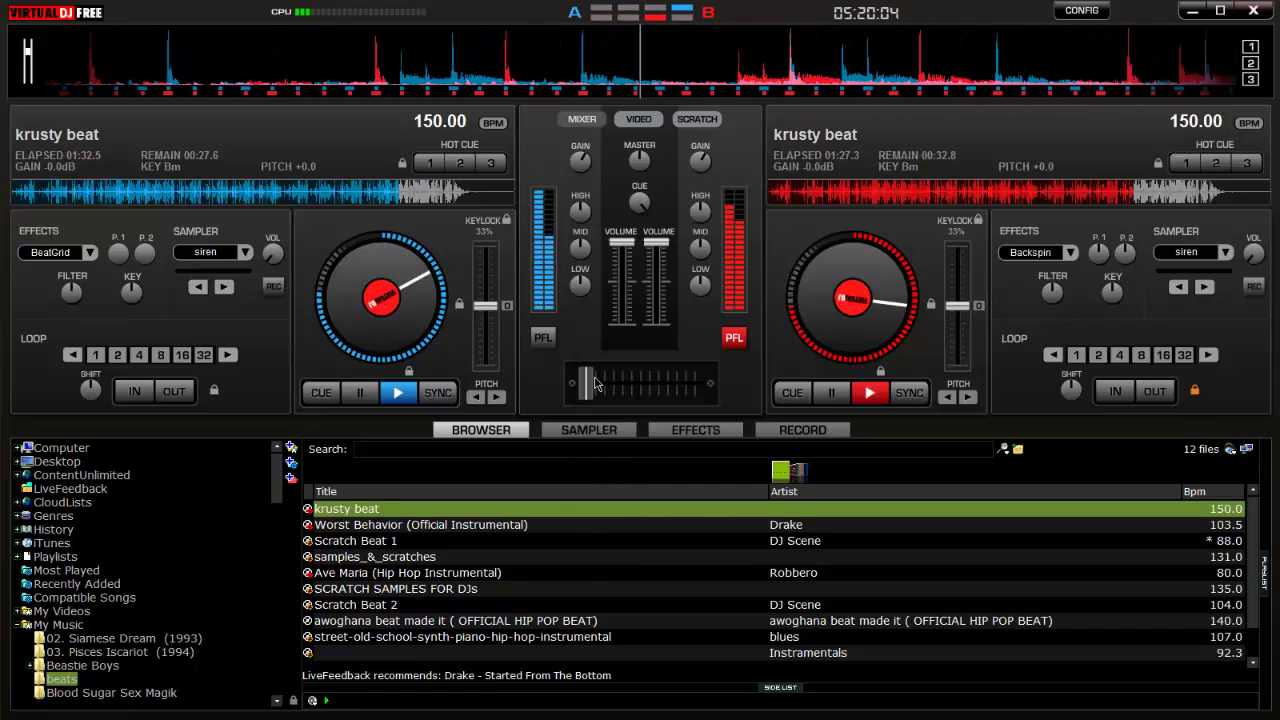
Step: Swing the crossfader between decks A and B again and finish with it centred
drag(595, 383, 749, 399)
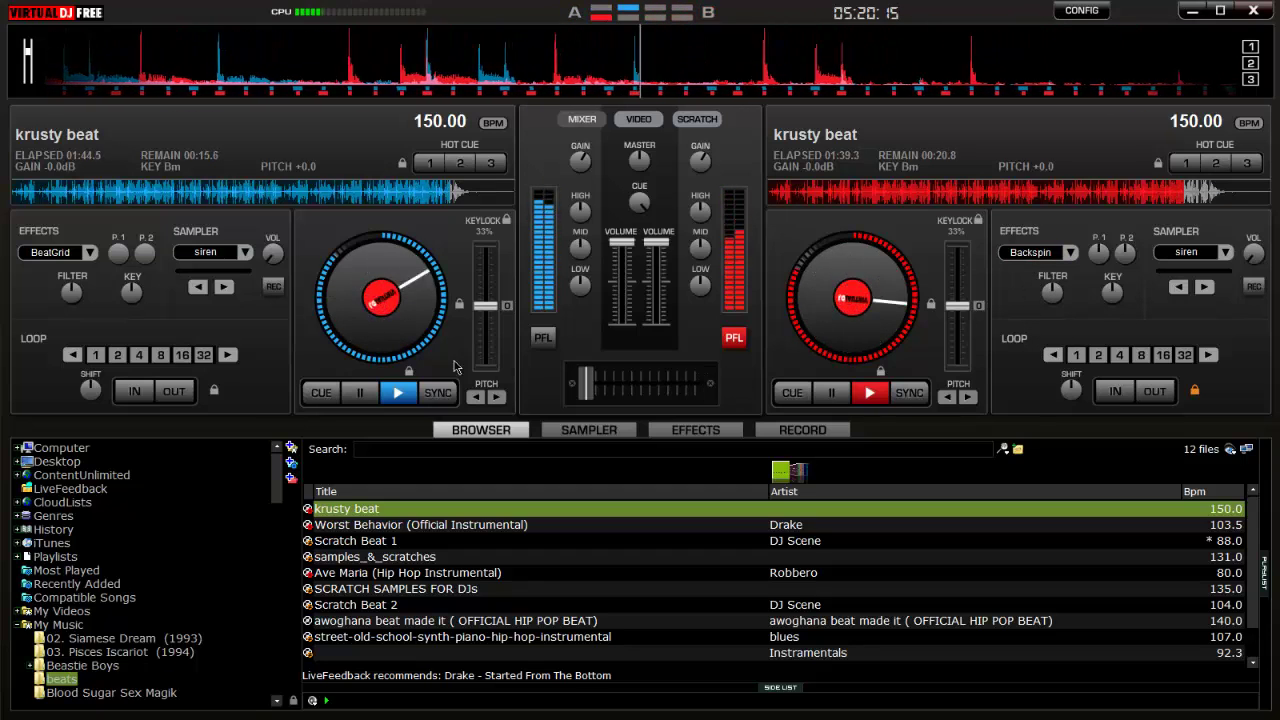
drag(693, 385, 720, 390)
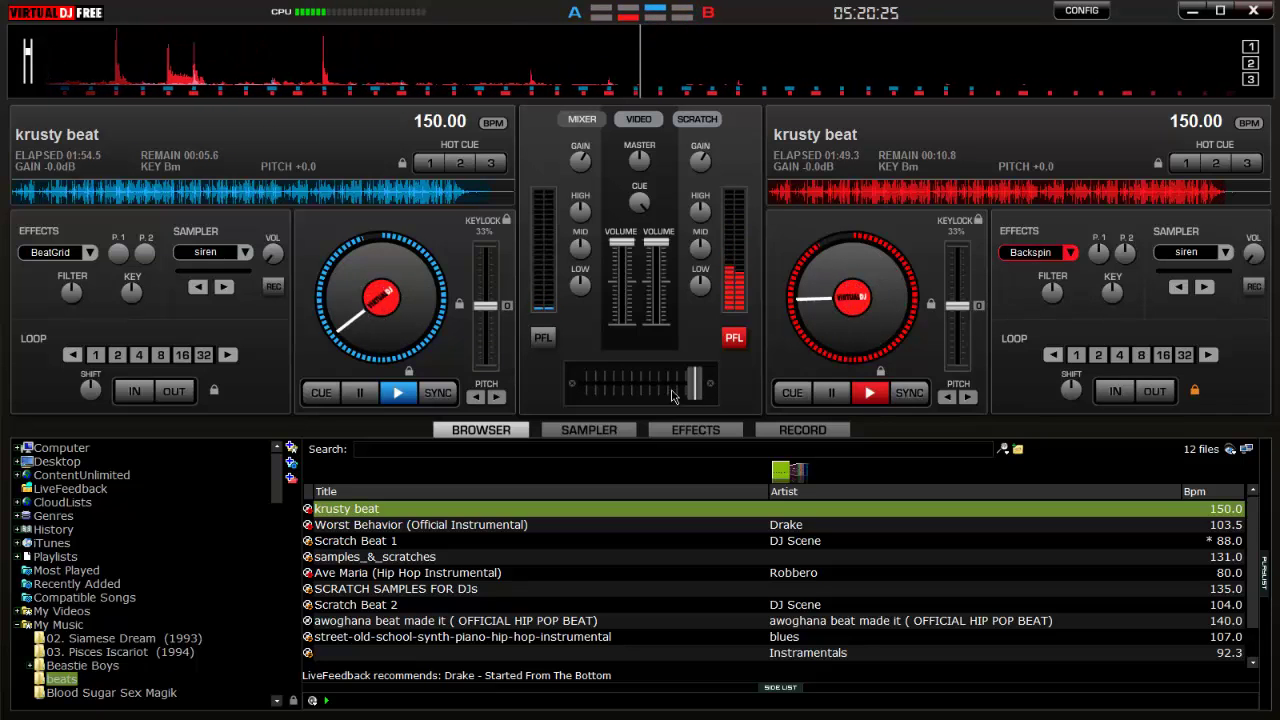
drag(692, 388, 645, 396)
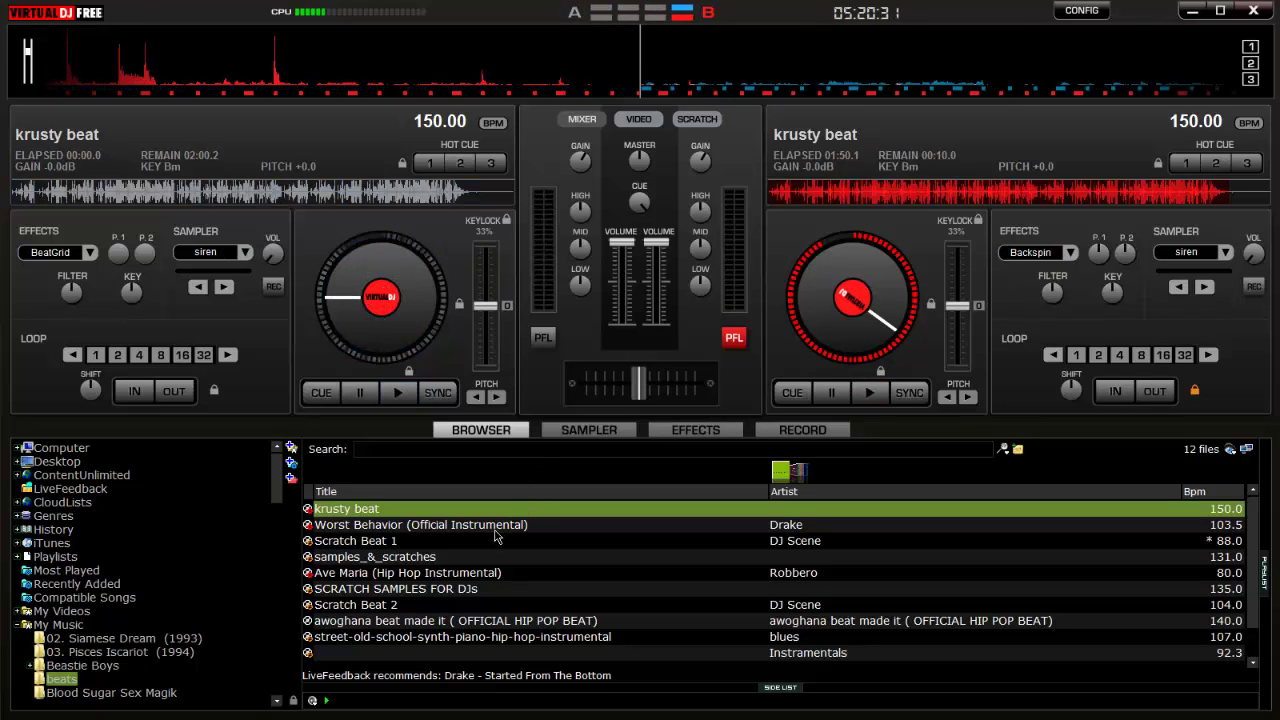
Step: Open the (1993) Black Sunday album folder under My Music > Cypress Hill to list its songs
scroll(480, 557, down, 1)
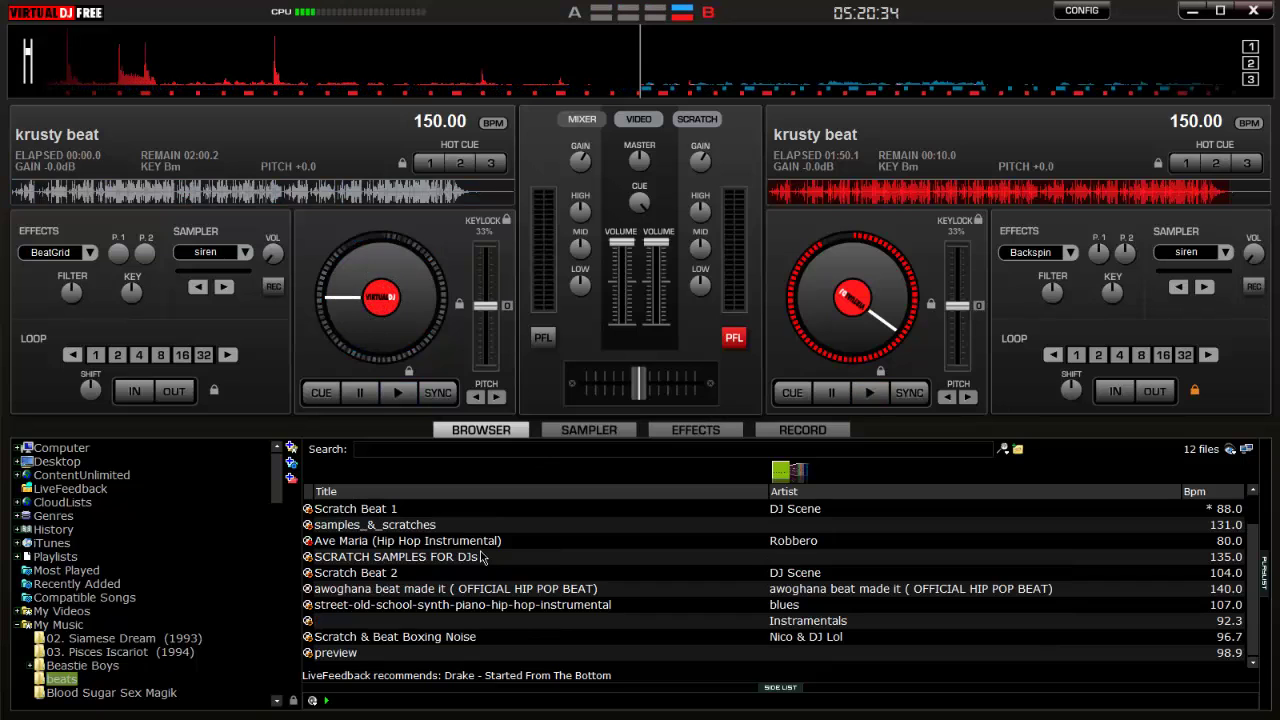
scroll(480, 557, up, 1)
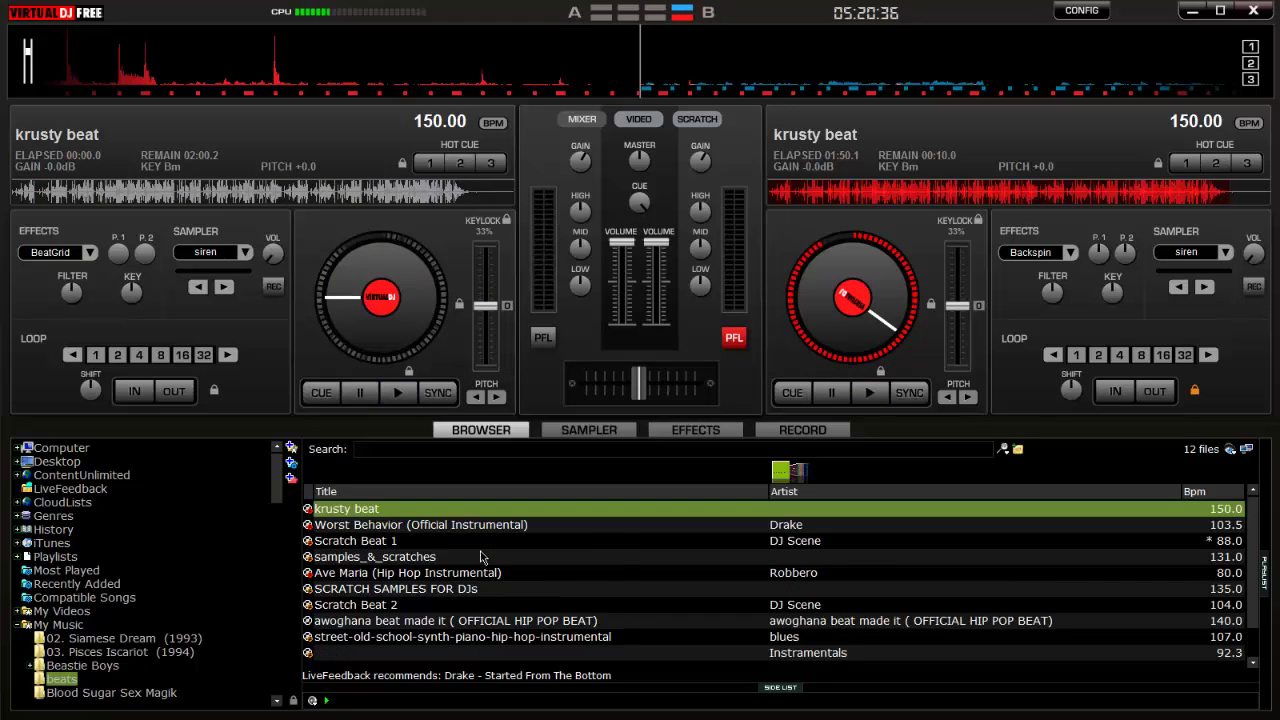
scroll(480, 557, down, 1)
scroll(181, 633, down, 2)
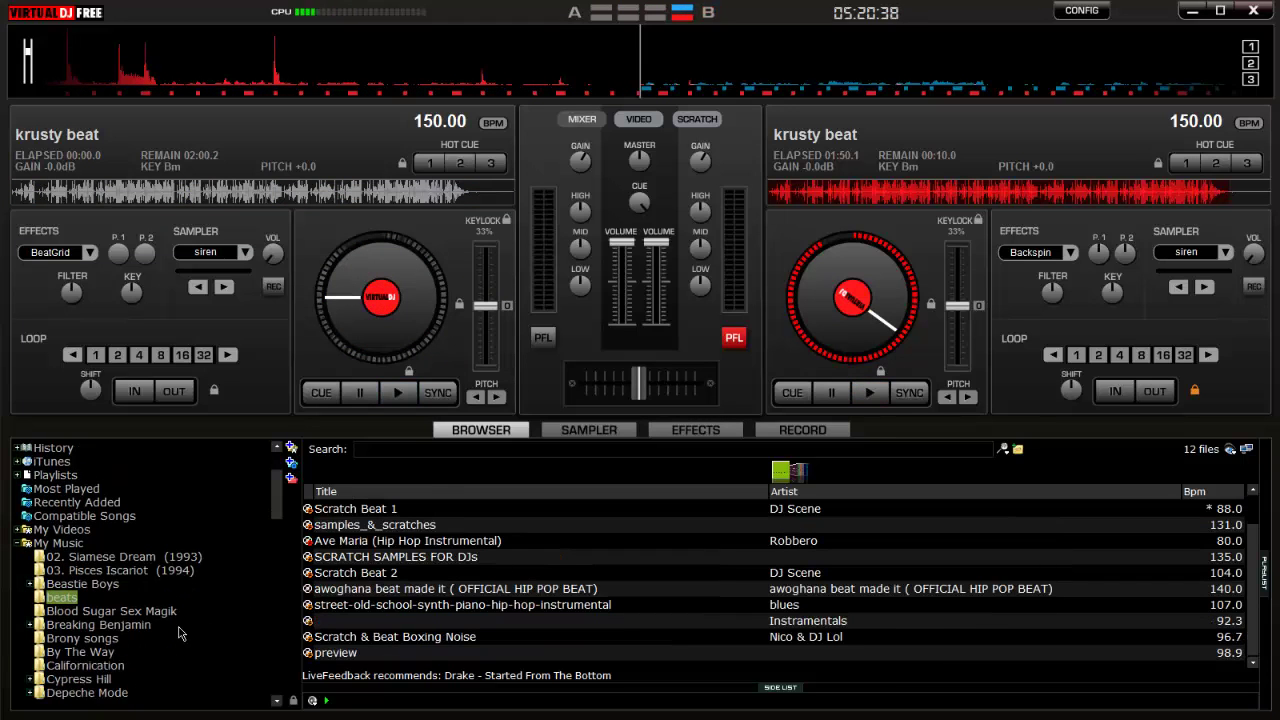
click(98, 680)
click(31, 681)
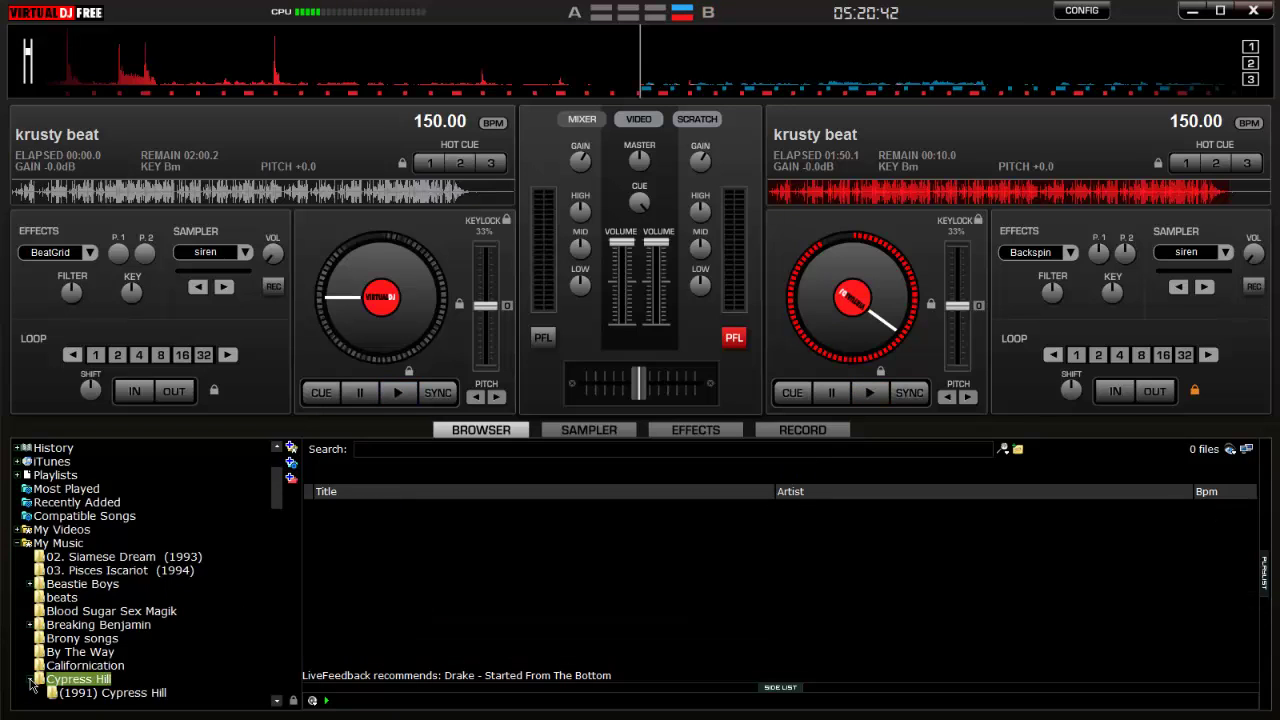
scroll(95, 680, down, 1)
click(87, 666)
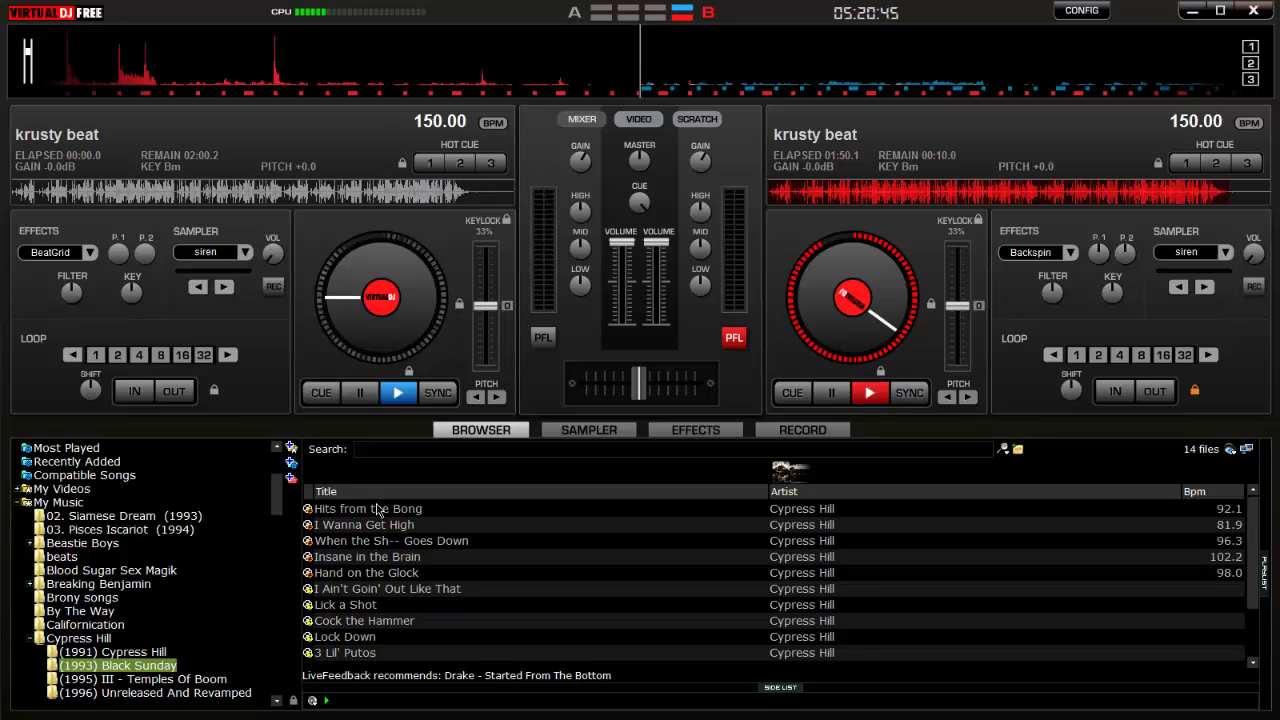
Step: Load Hits from the Bong onto deck A and I Wanna Get High onto deck B, and start deck A playing
drag(375, 517, 380, 349)
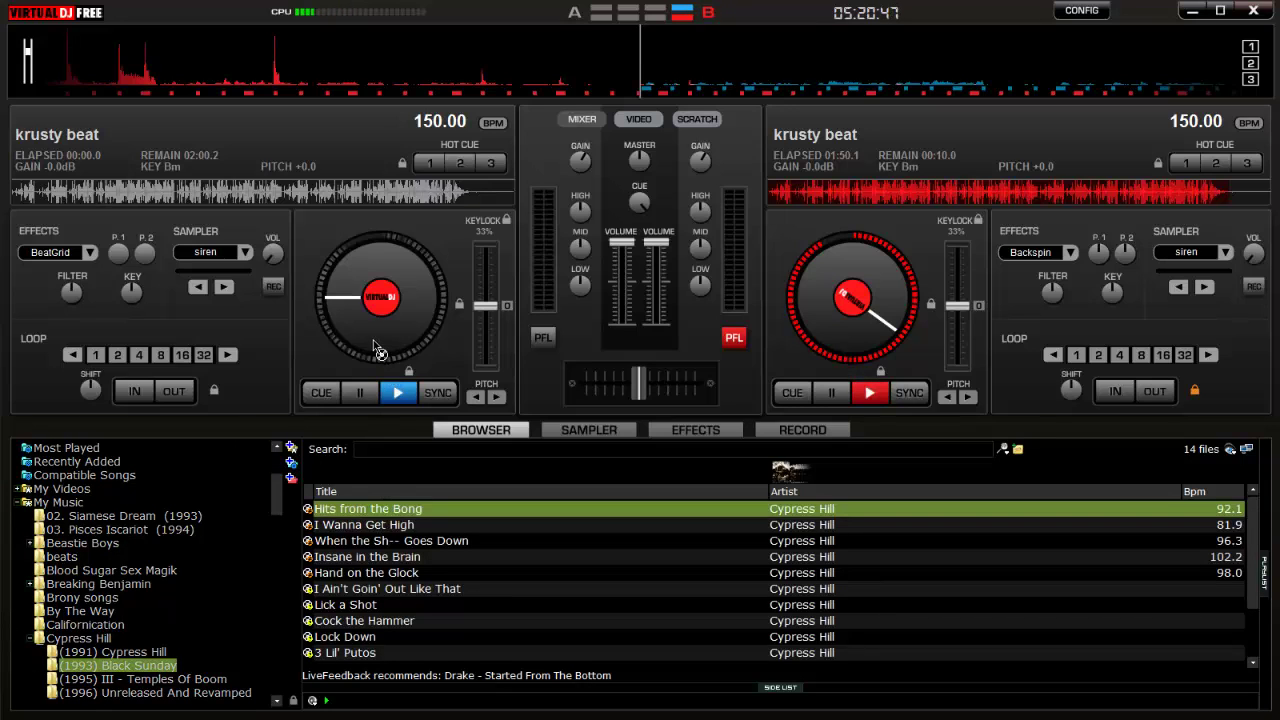
drag(370, 524, 838, 344)
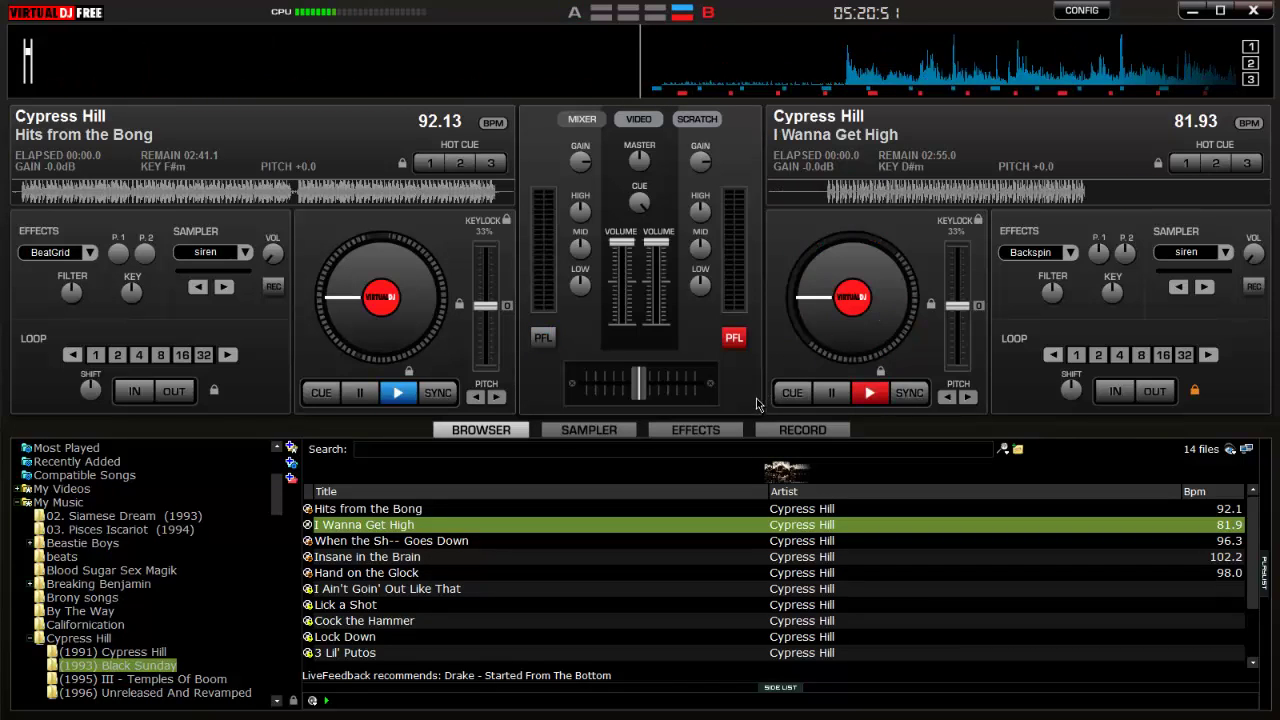
click(408, 397)
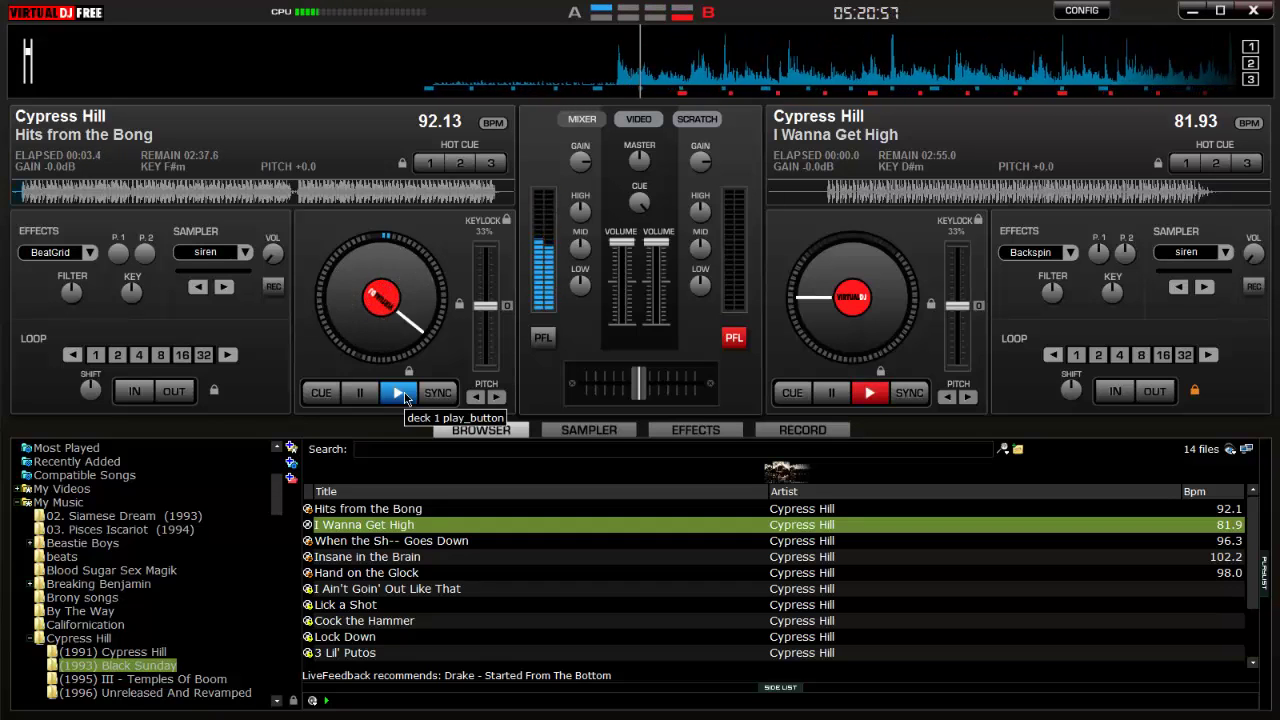
Step: Loop Hits from the Bong on deck A over 8 beats
click(139, 357)
click(158, 359)
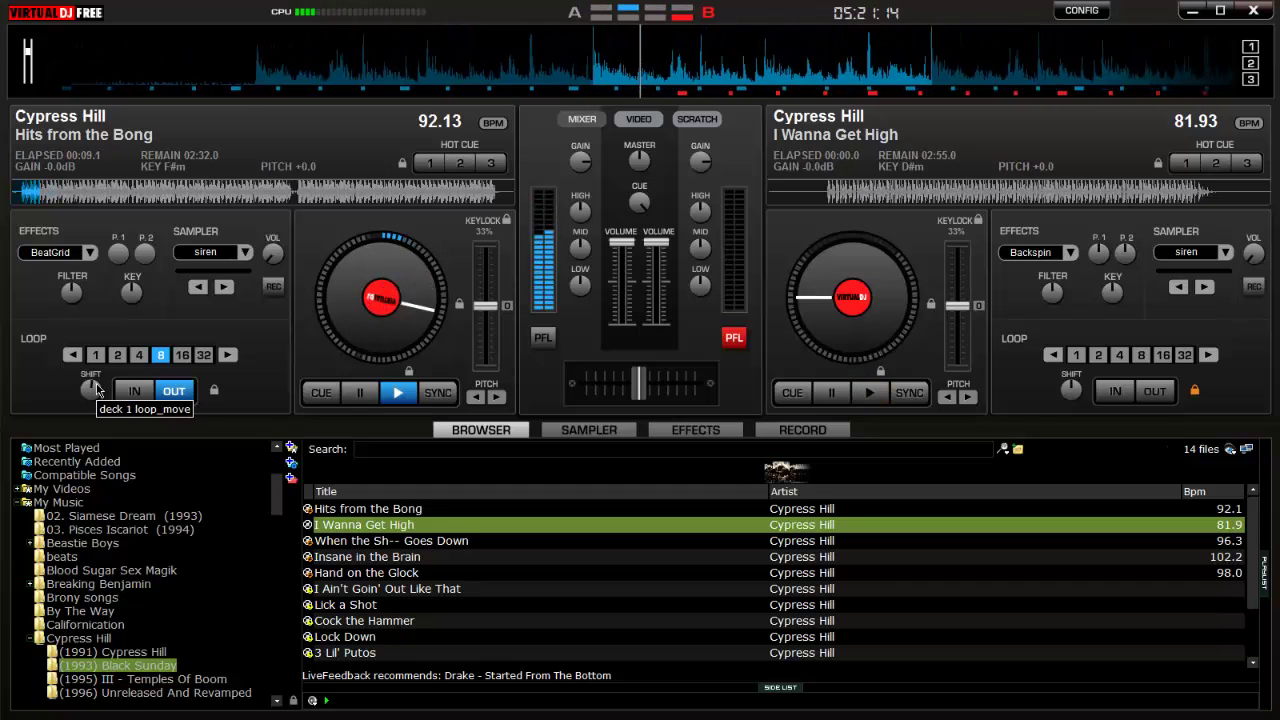
Step: Switch to the RuneScape window, deposit the full inventory of fish at the bank, and return to VirtualDJ
key(alt+Tab)
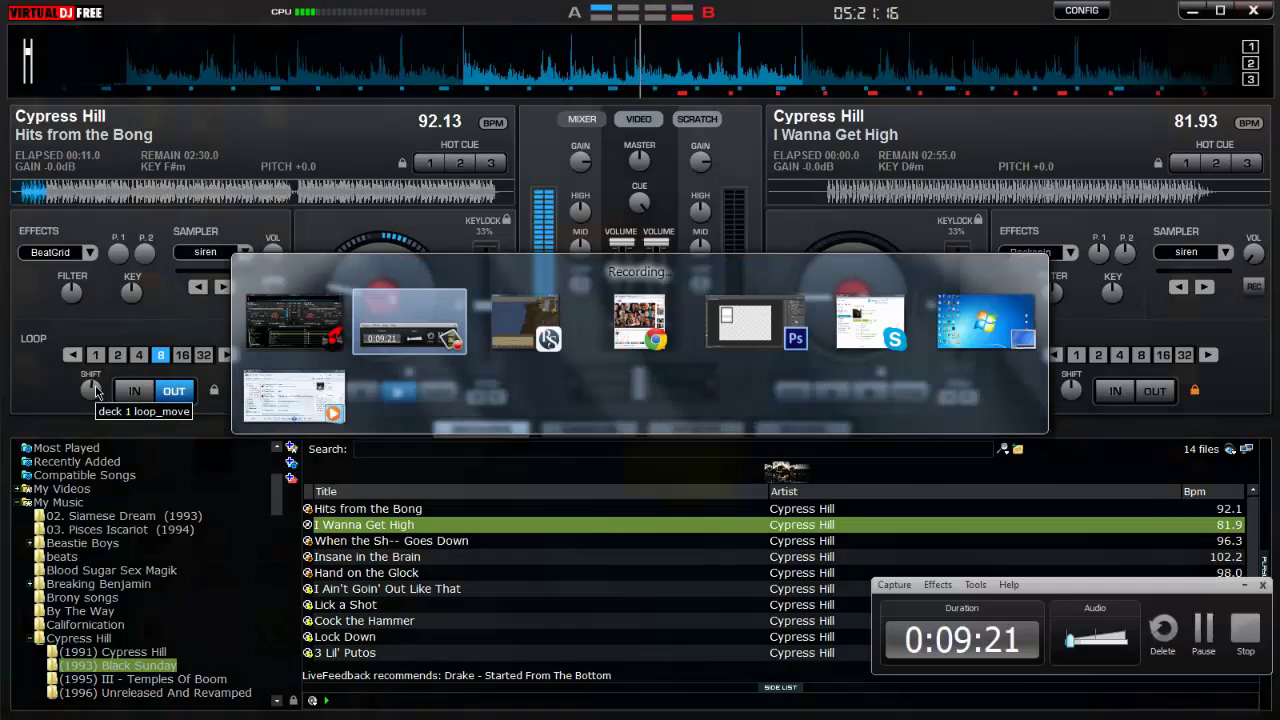
key(Tab)
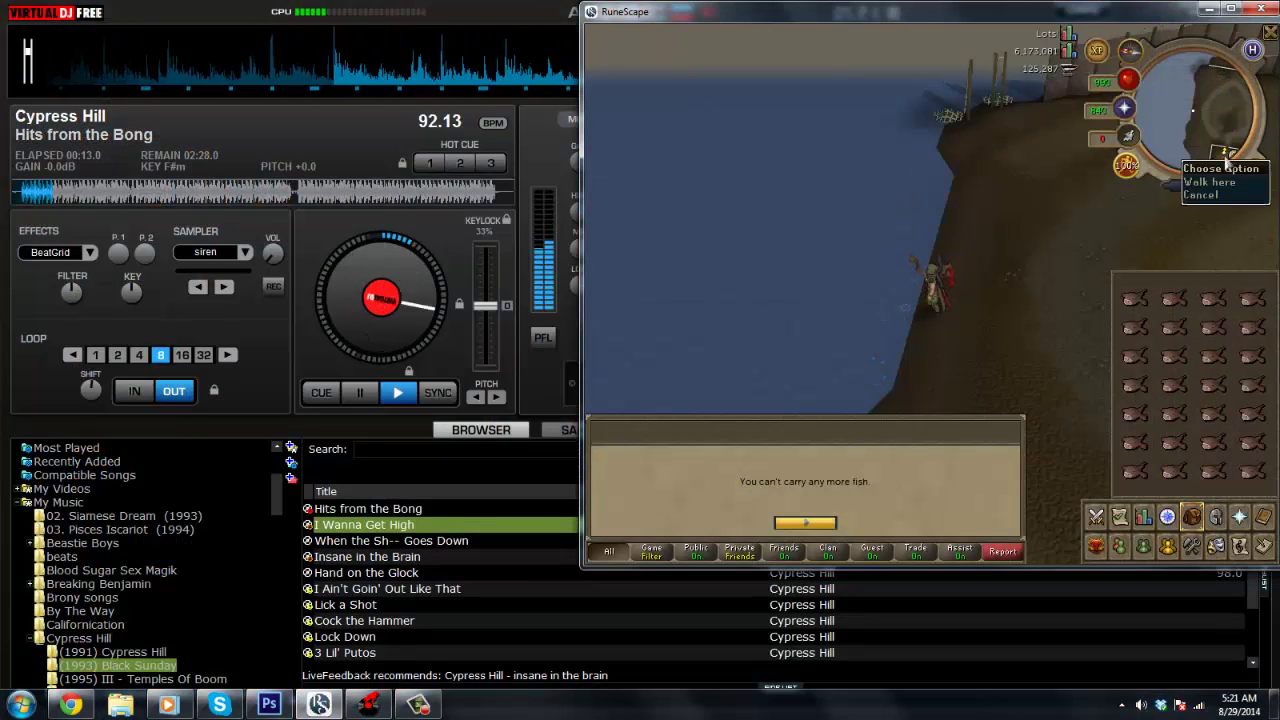
click(1216, 155)
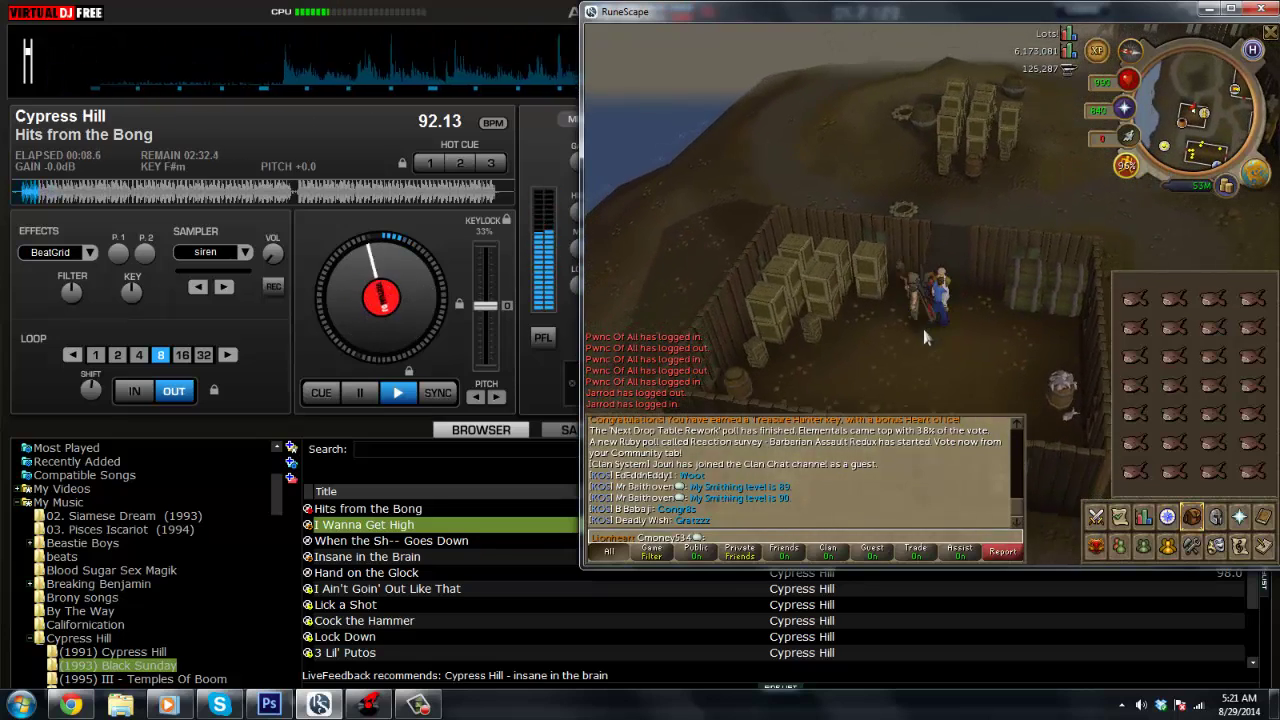
right_click(933, 320)
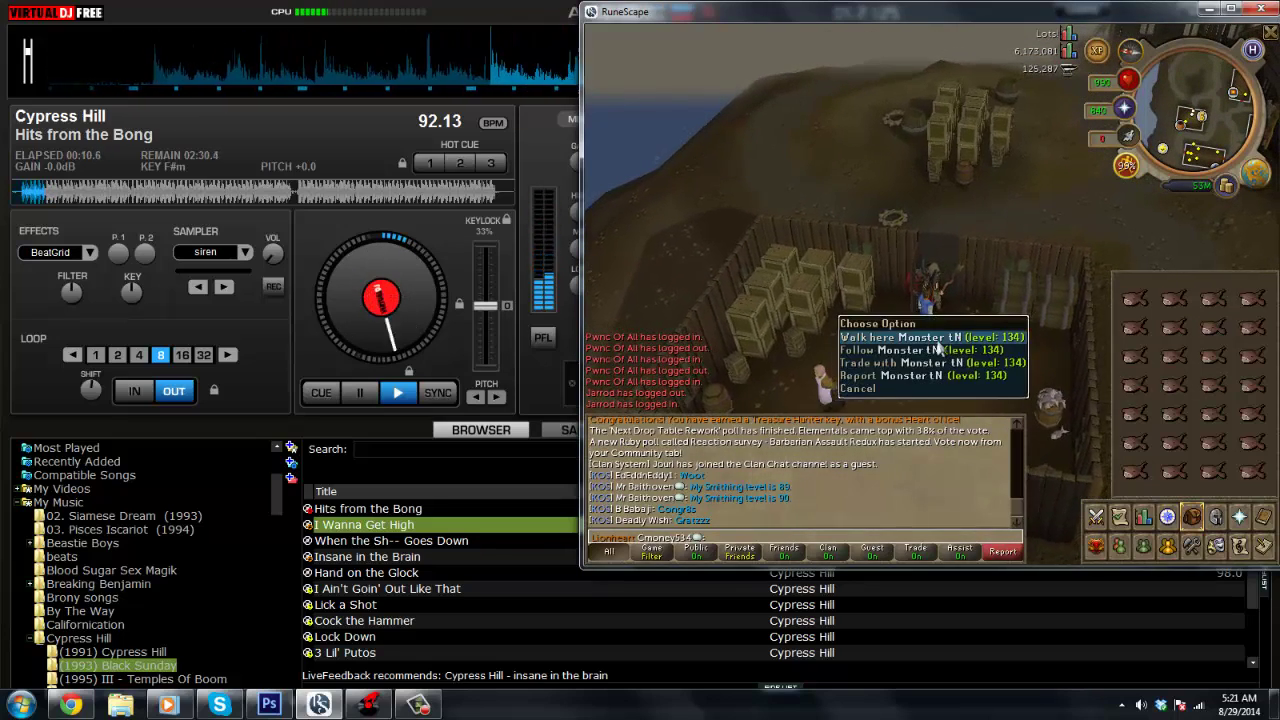
click(749, 388)
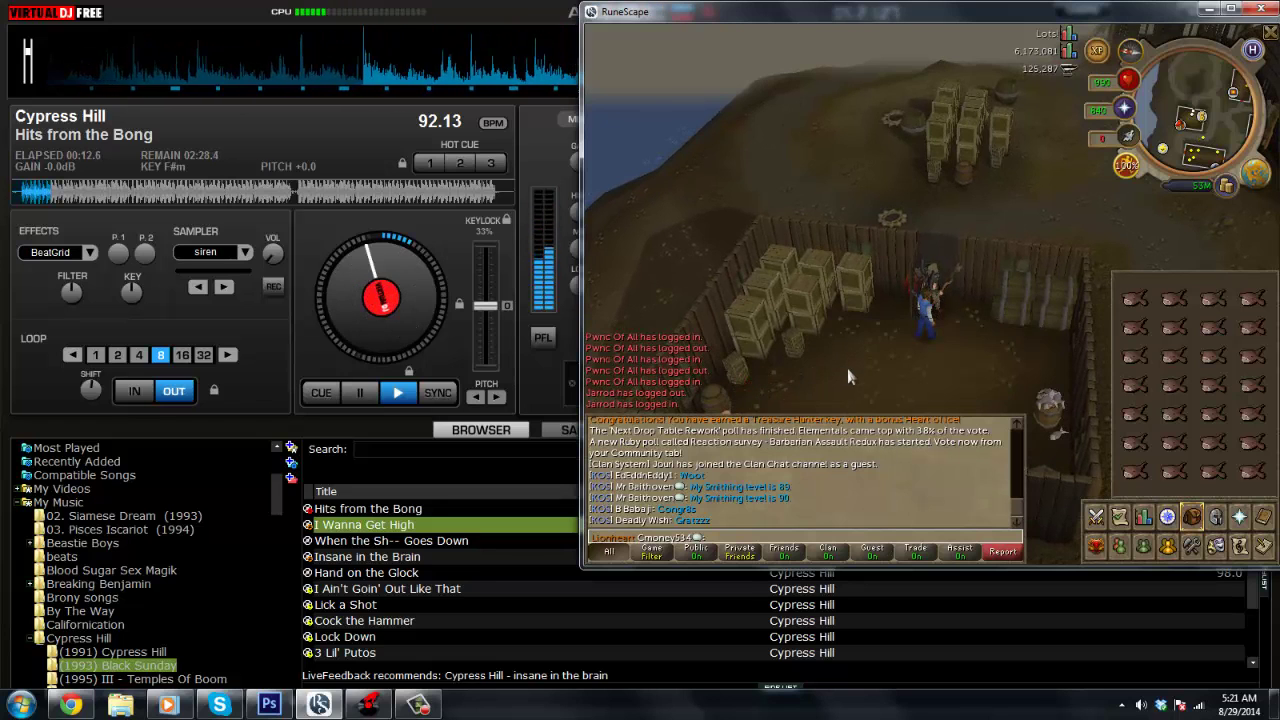
click(965, 397)
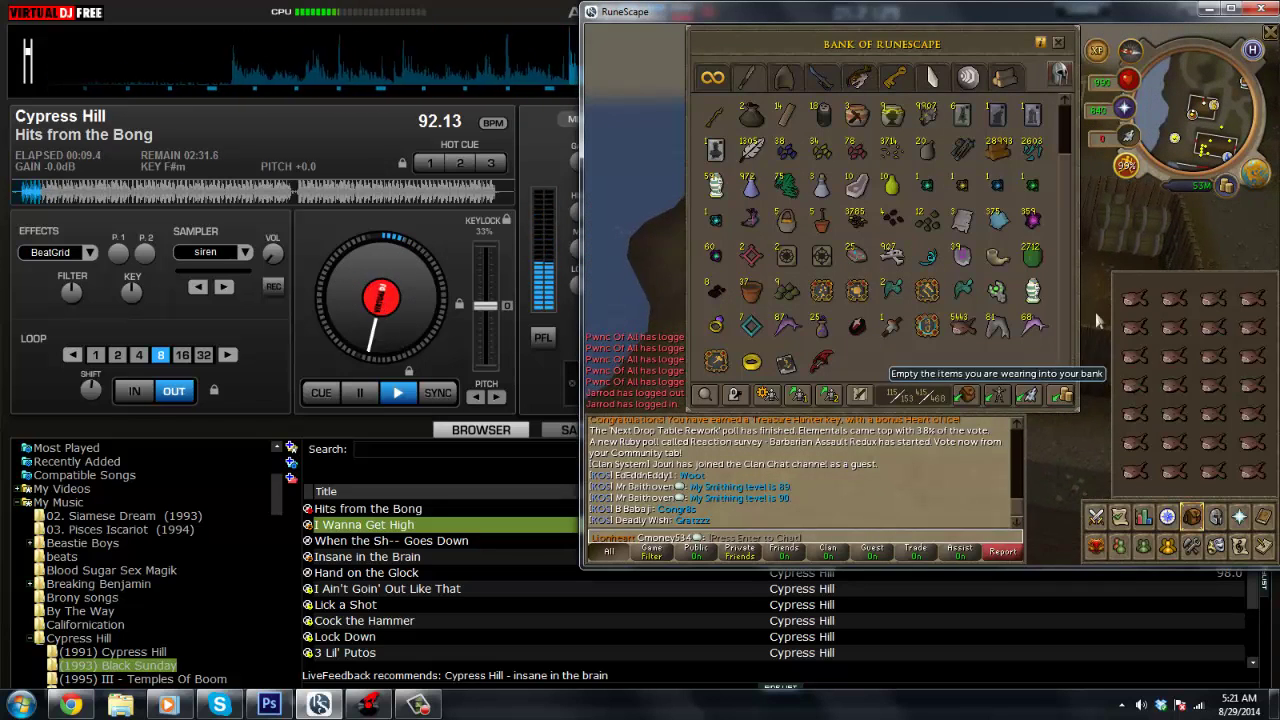
click(1170, 100)
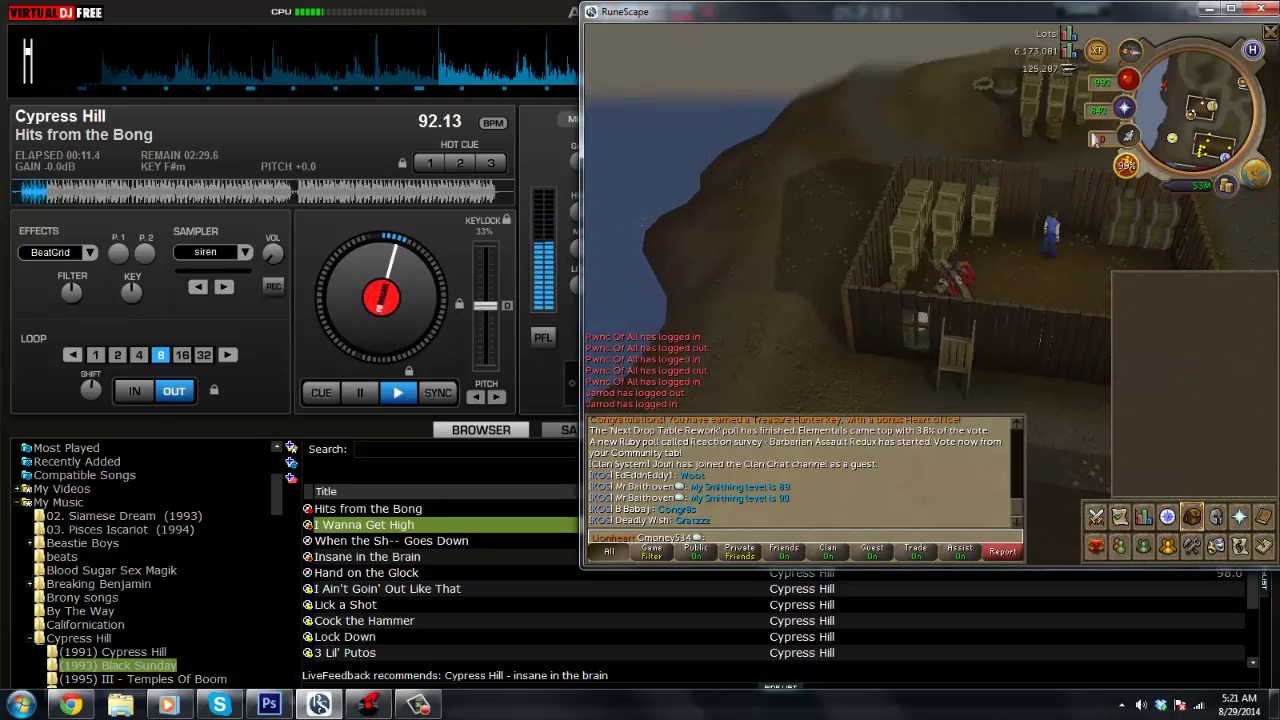
click(545, 390)
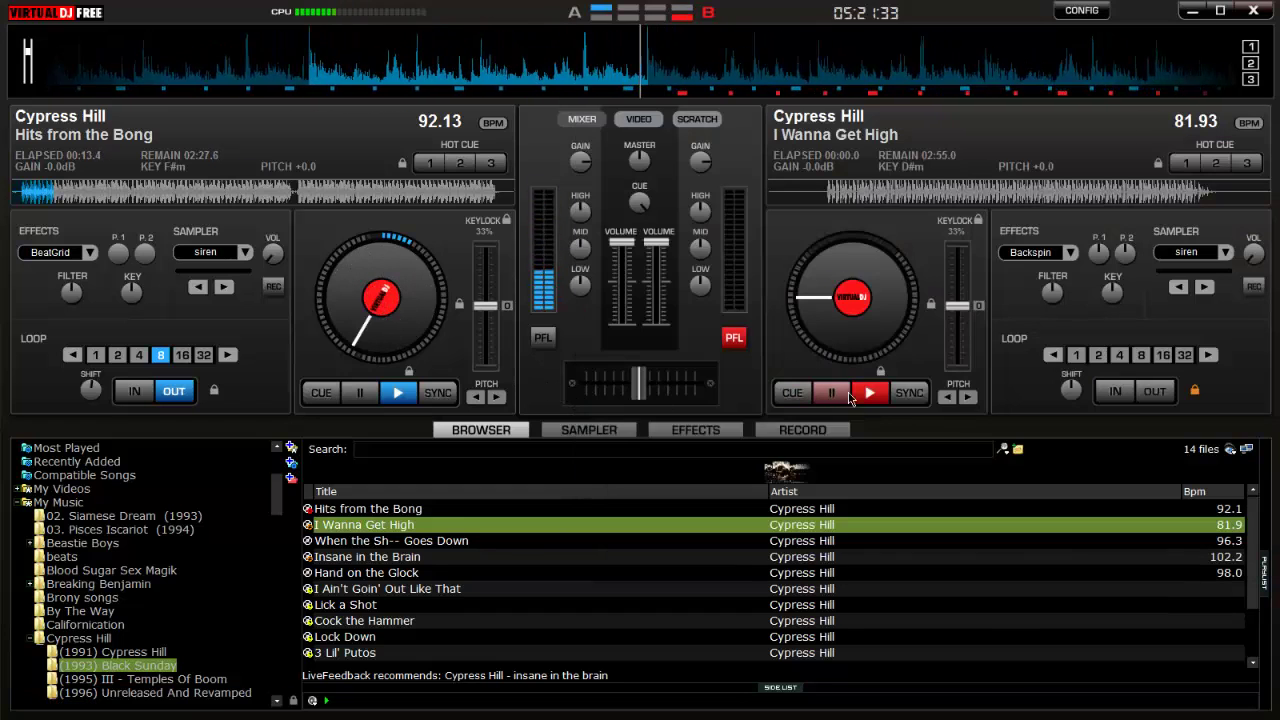
Step: Start I Wanna Get High on deck B, stop it back to the beginning, and play it again
click(868, 396)
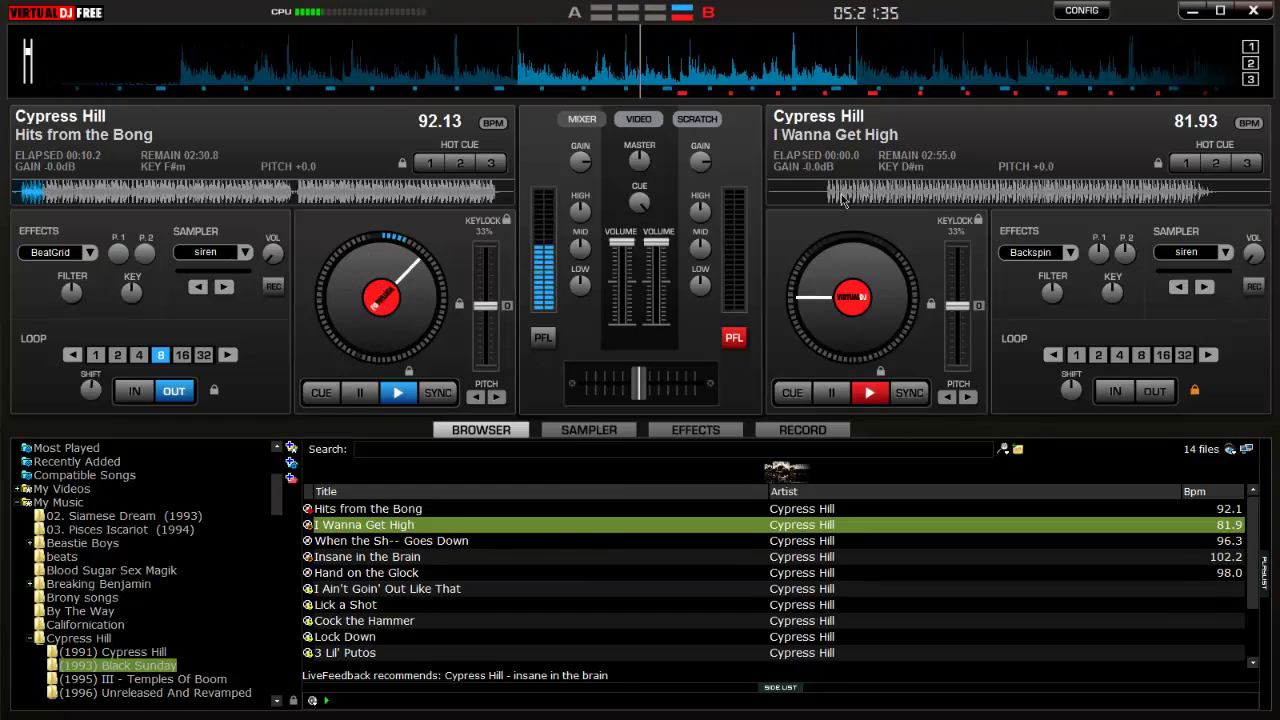
click(870, 396)
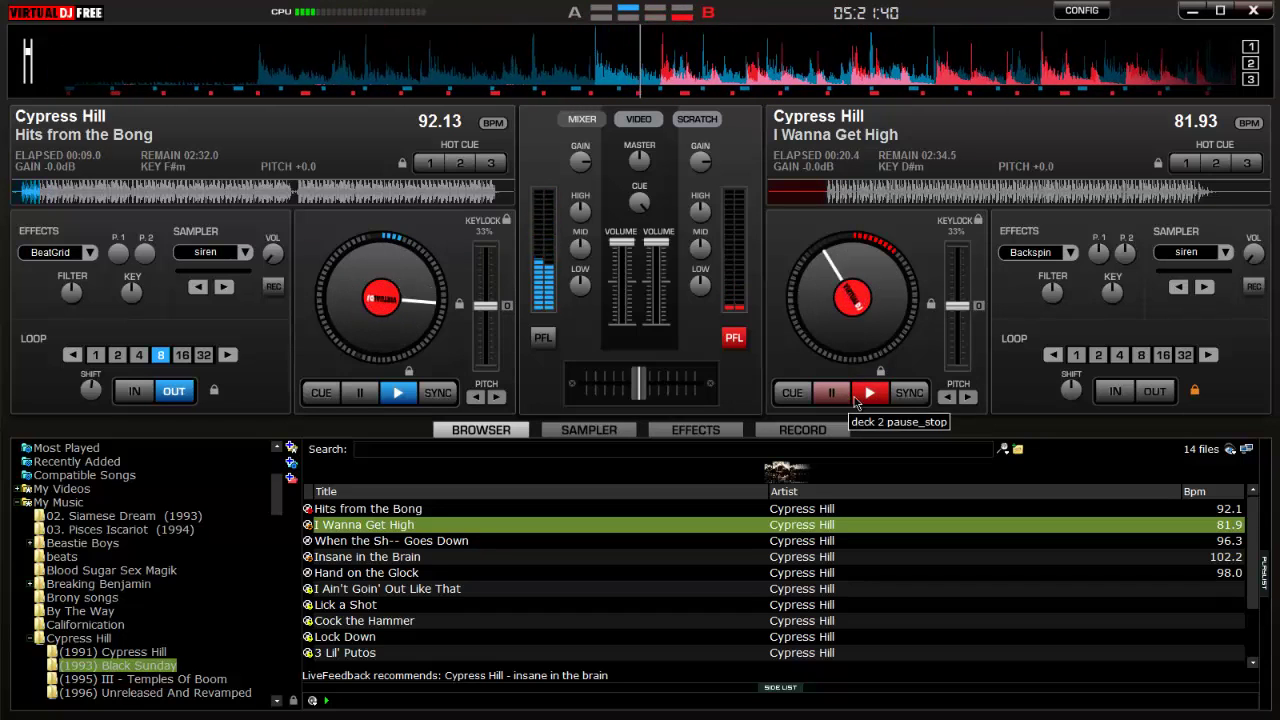
click(844, 400)
click(843, 400)
click(862, 400)
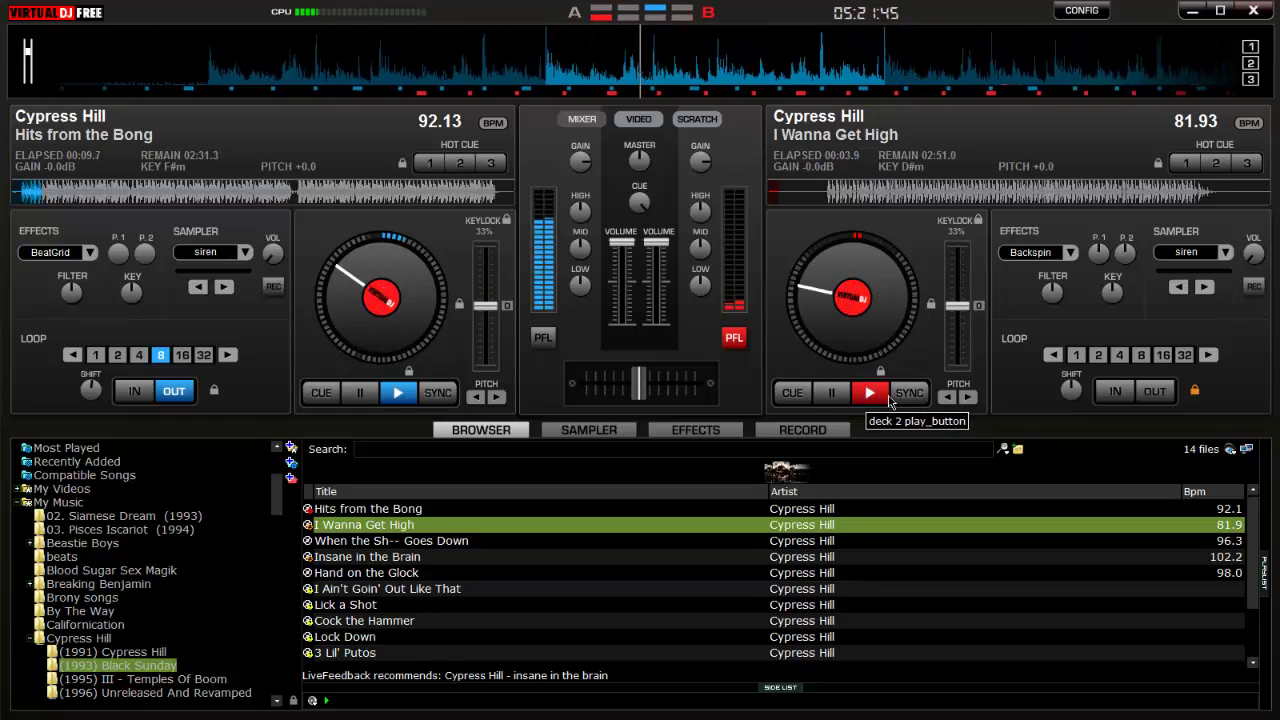
Step: Loop deck B over 8 beats and move the crossfader toward deck A to about 21%
click(1139, 358)
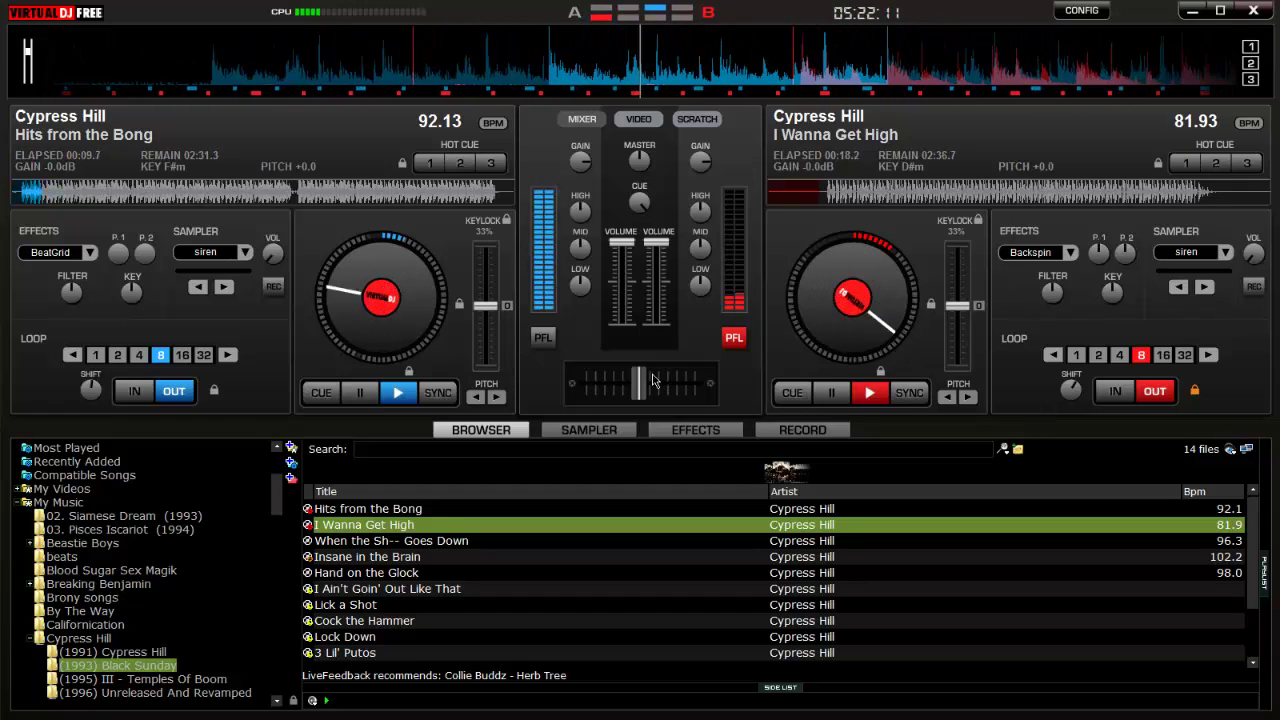
drag(637, 386, 611, 392)
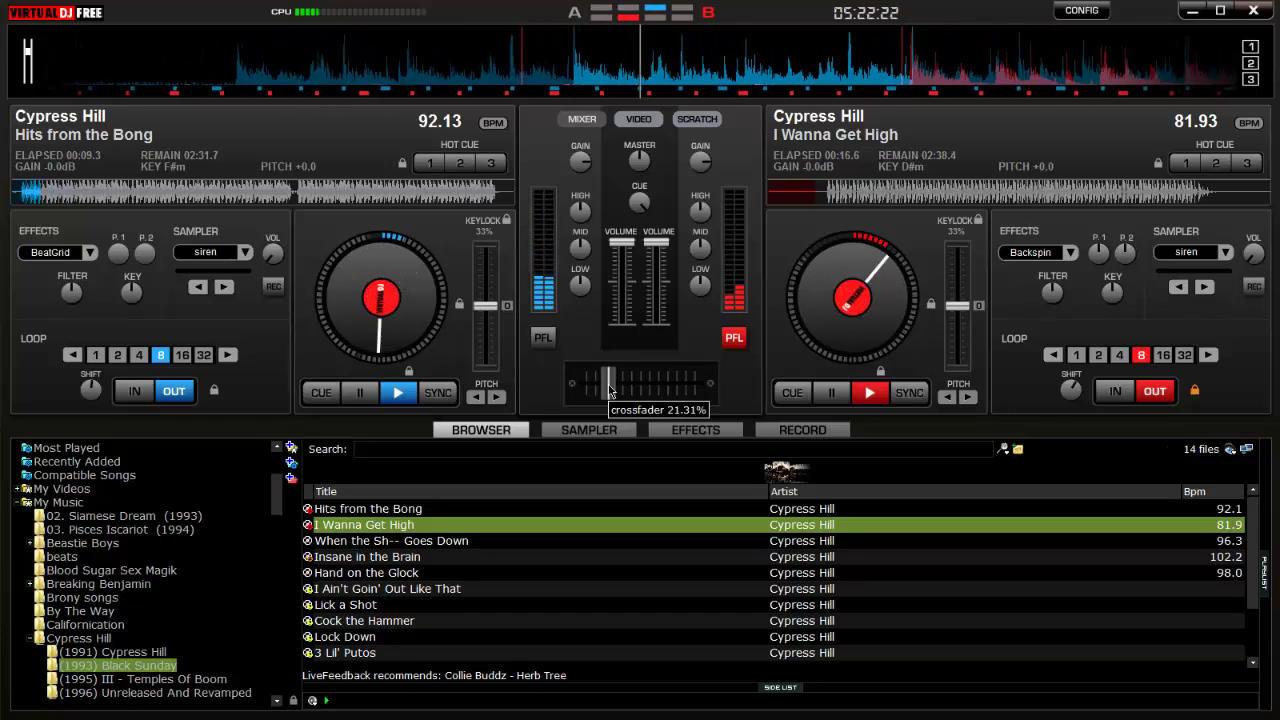
Step: Switch to the RuneScape window to check on the fishing again and return to VirtualDJ
key(alt+Tab)
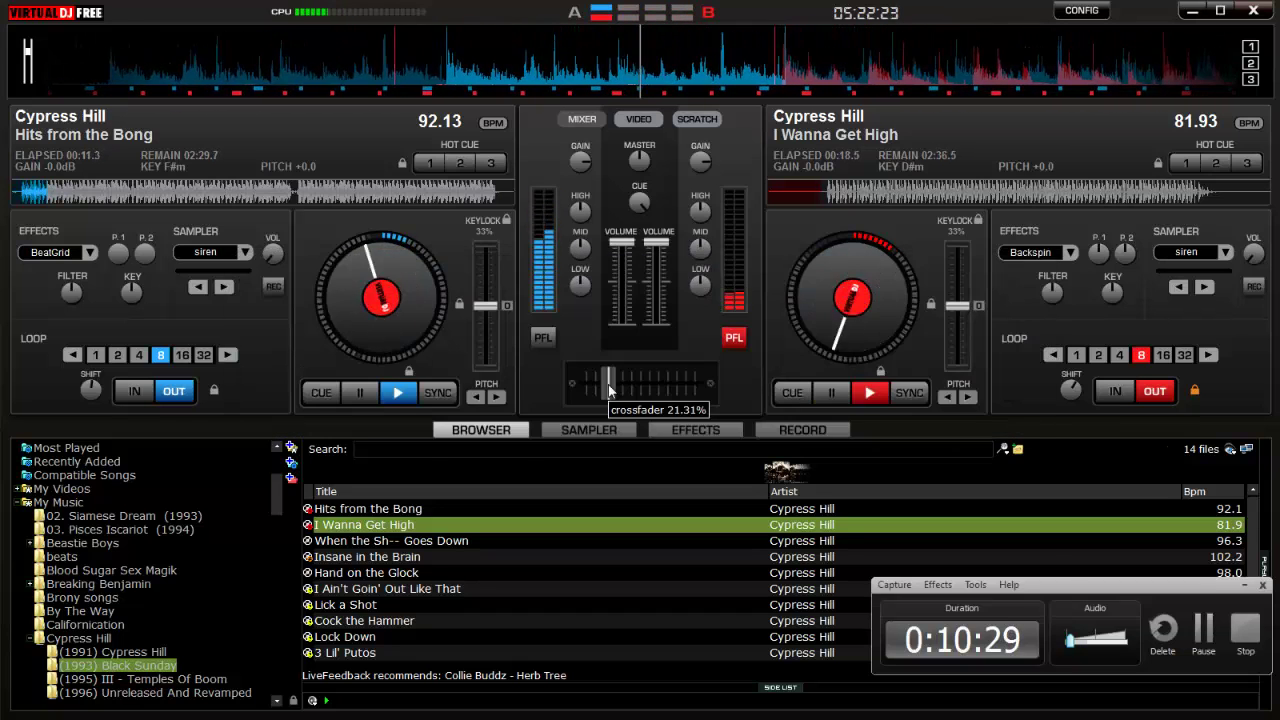
key(alt+Tab)
key(Tab)
key(Tab)
key(Tab)
key(Tab)
key(Tab)
key(Tab)
key(Tab)
key(Tab)
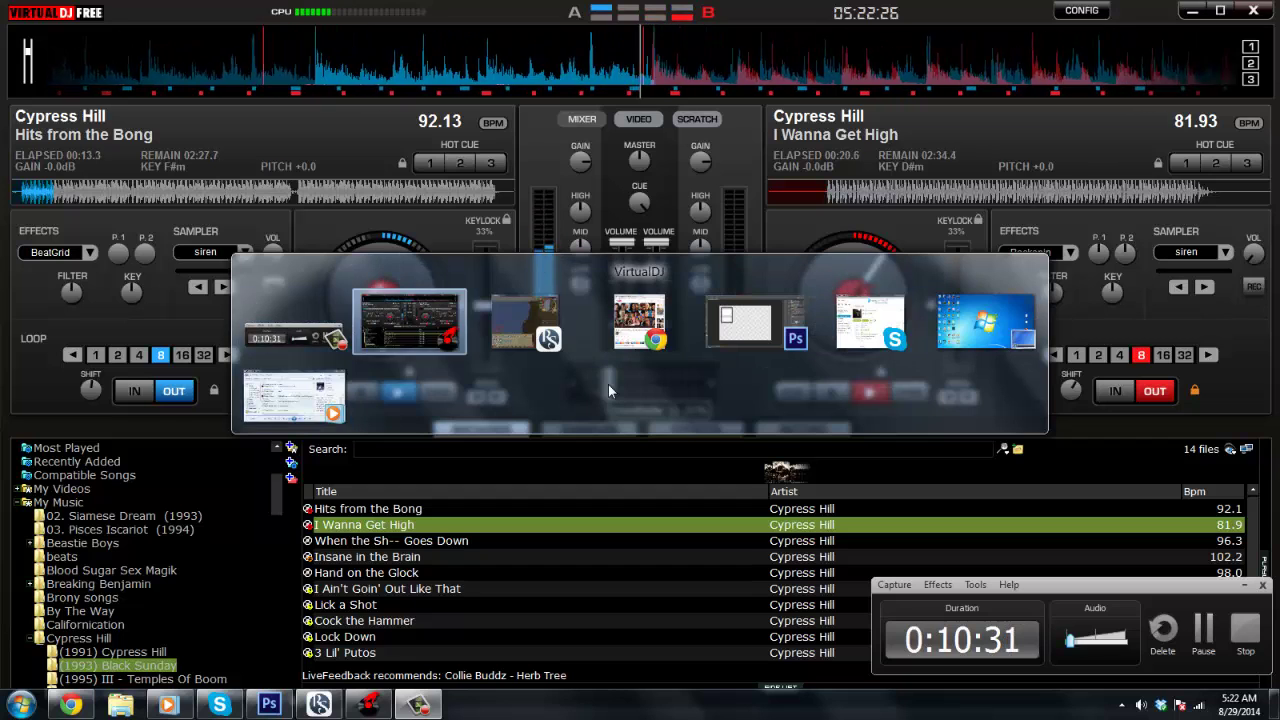
key(alt+Tab)
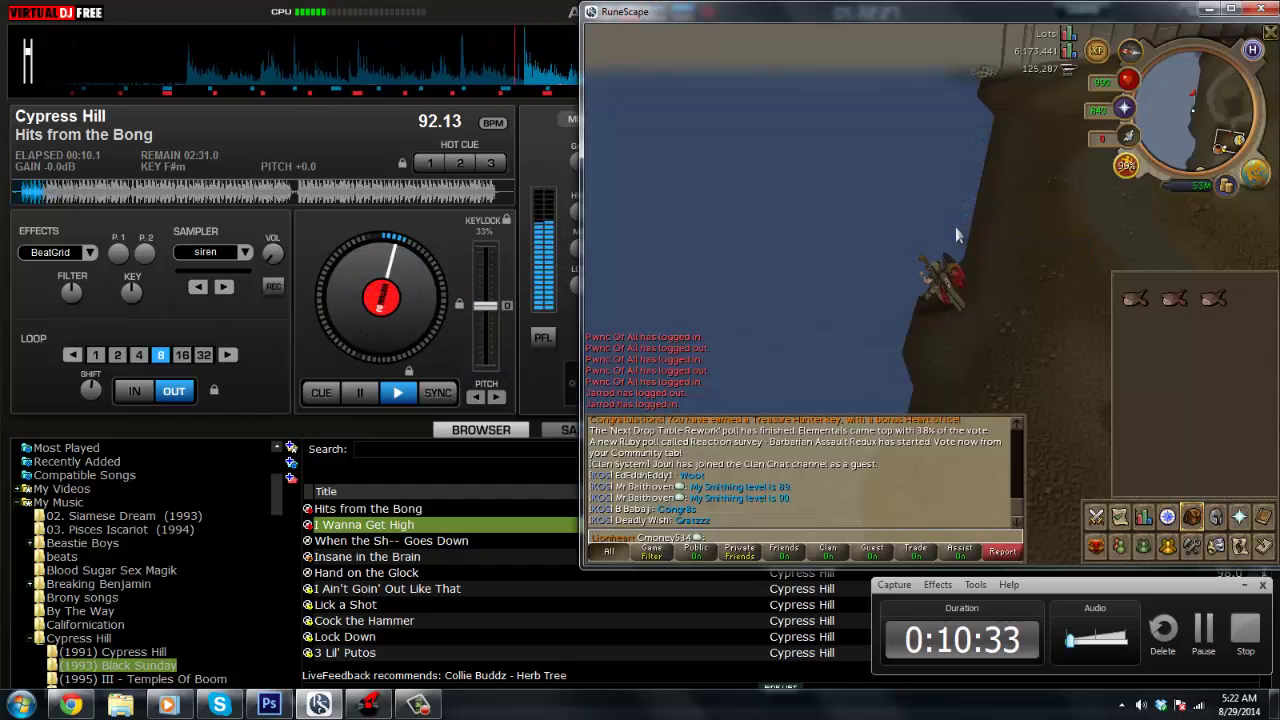
click(535, 172)
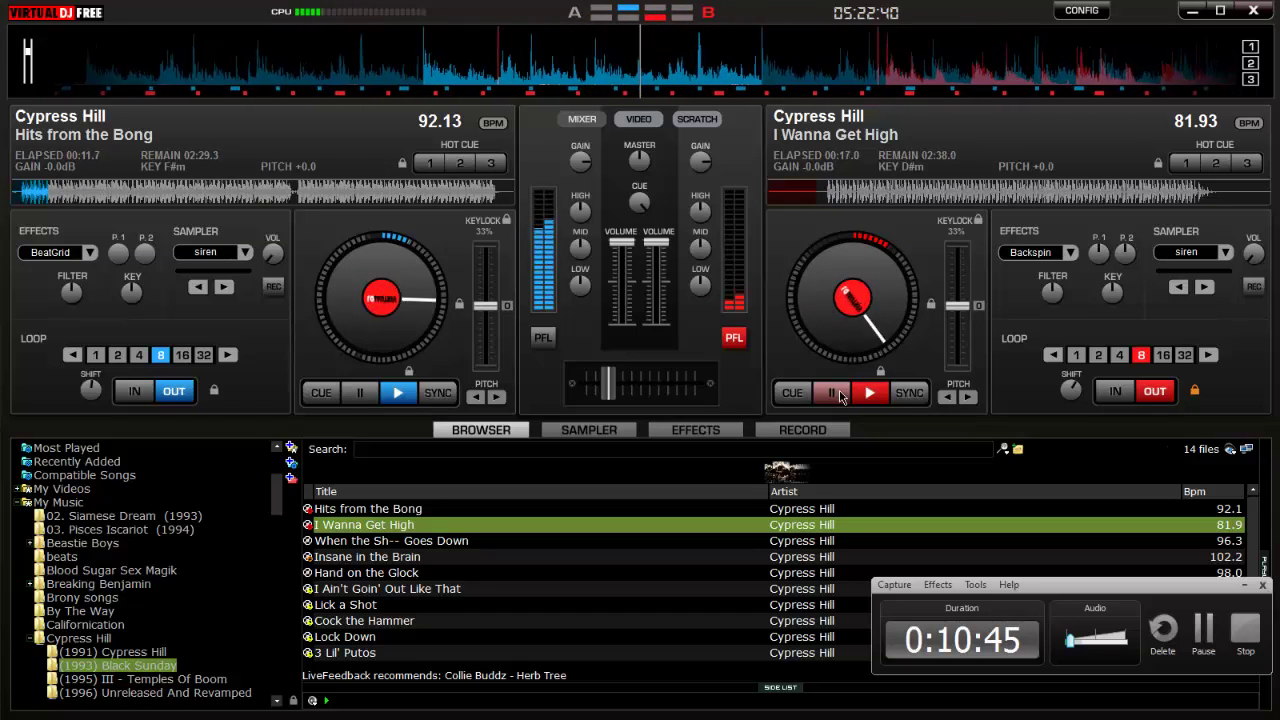
Step: Release the loop on deck B and lower deck A's volume while nudging the crossfader slightly toward the centre
click(1118, 392)
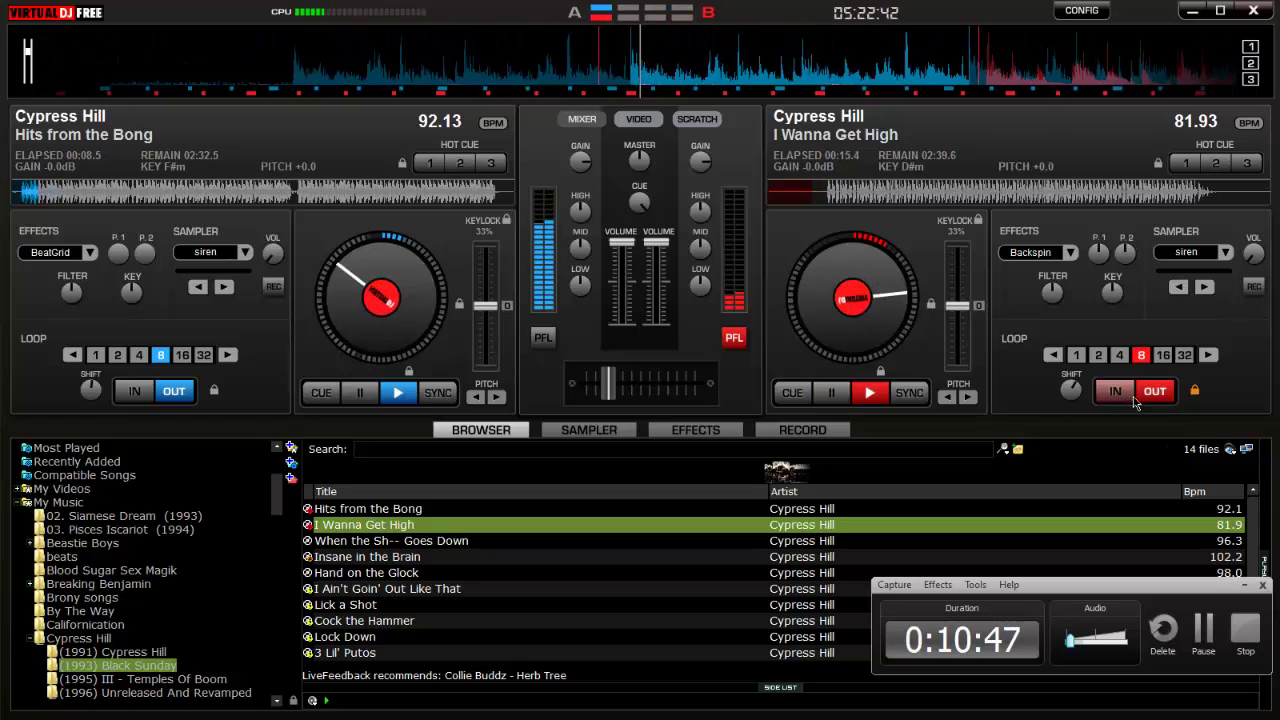
click(1154, 394)
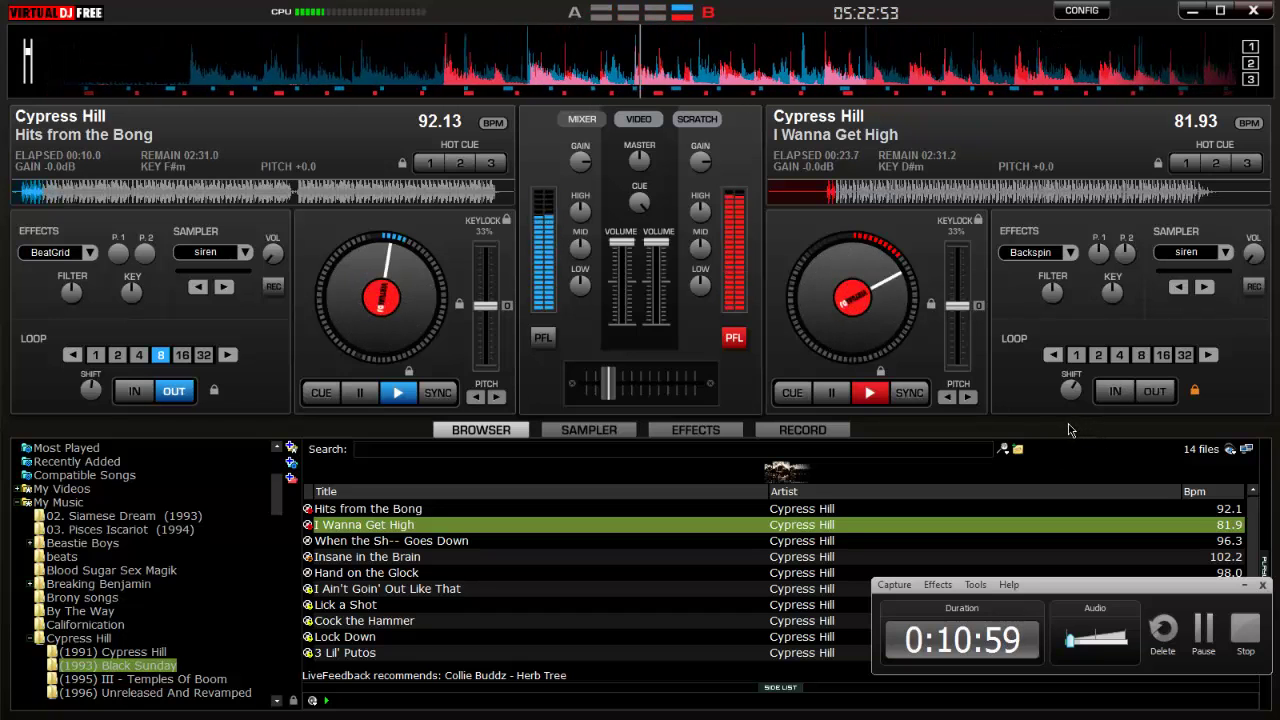
mouse_move(610, 389)
mouse_down()
mouse_move(599, 390)
mouse_move(616, 392)
mouse_up()
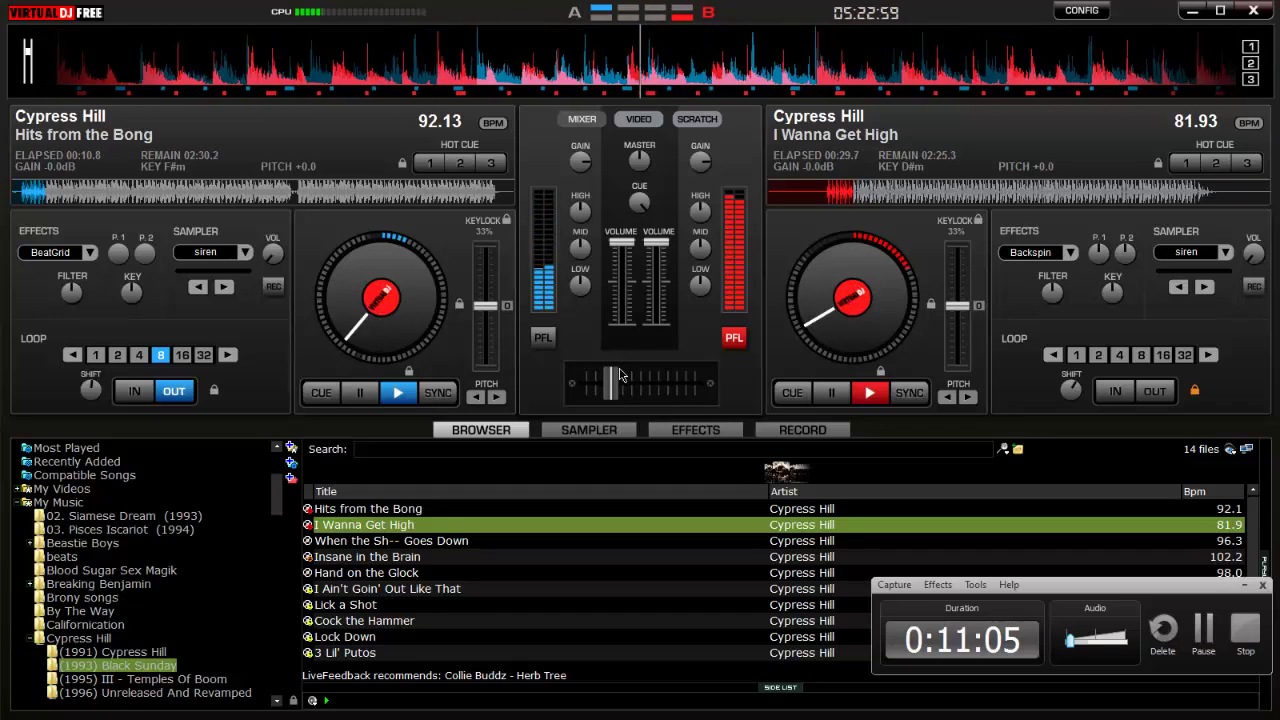
drag(622, 247, 634, 278)
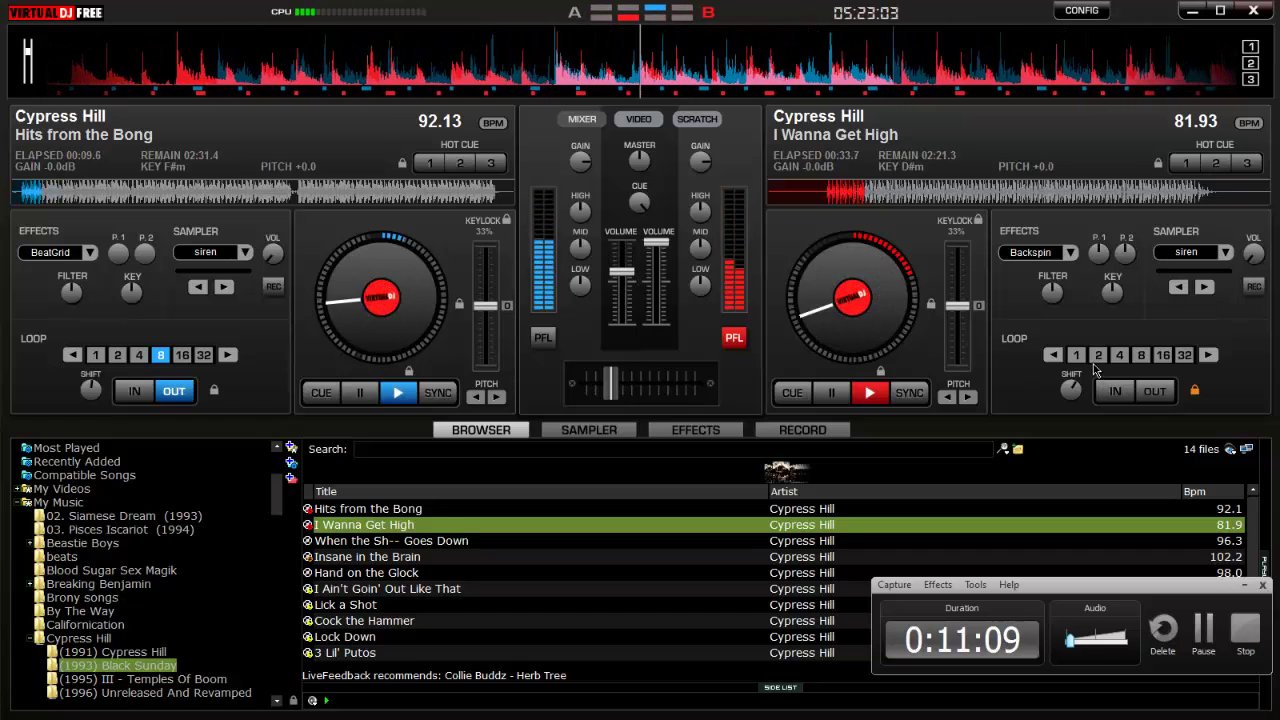
Step: Loop deck B over 4 beats and extend that loop to 8 beats
click(1121, 356)
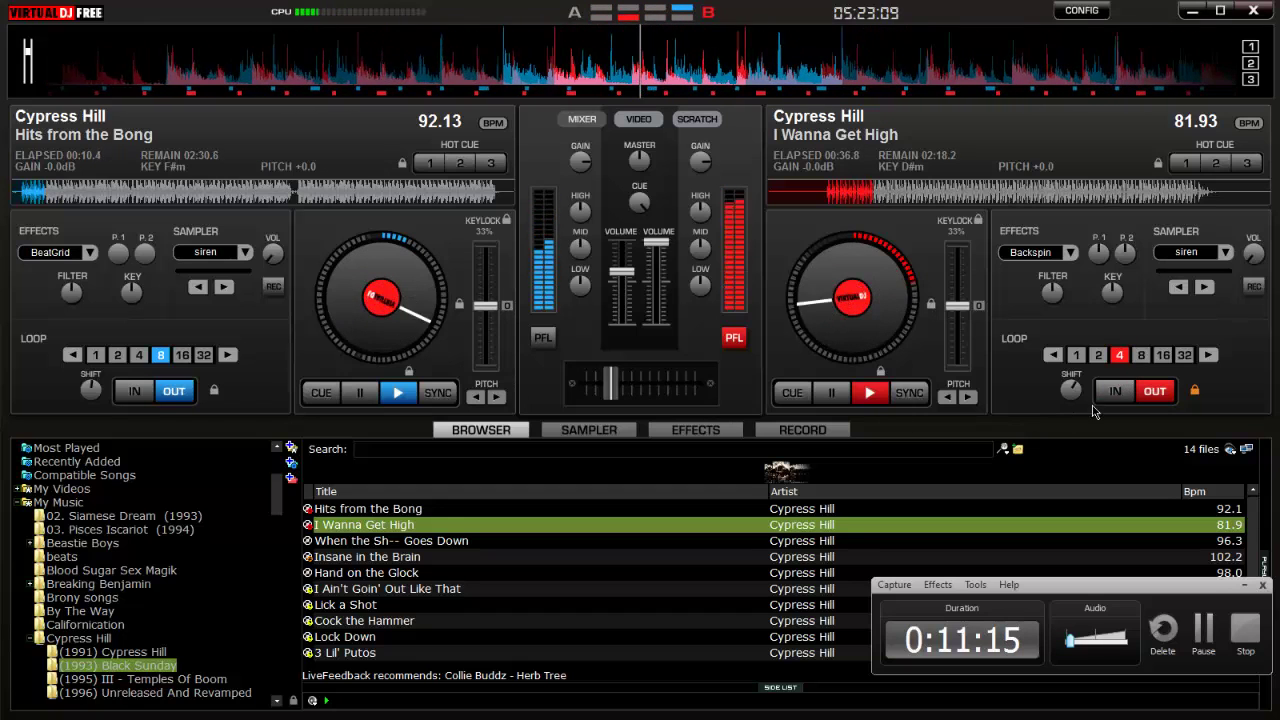
click(1140, 356)
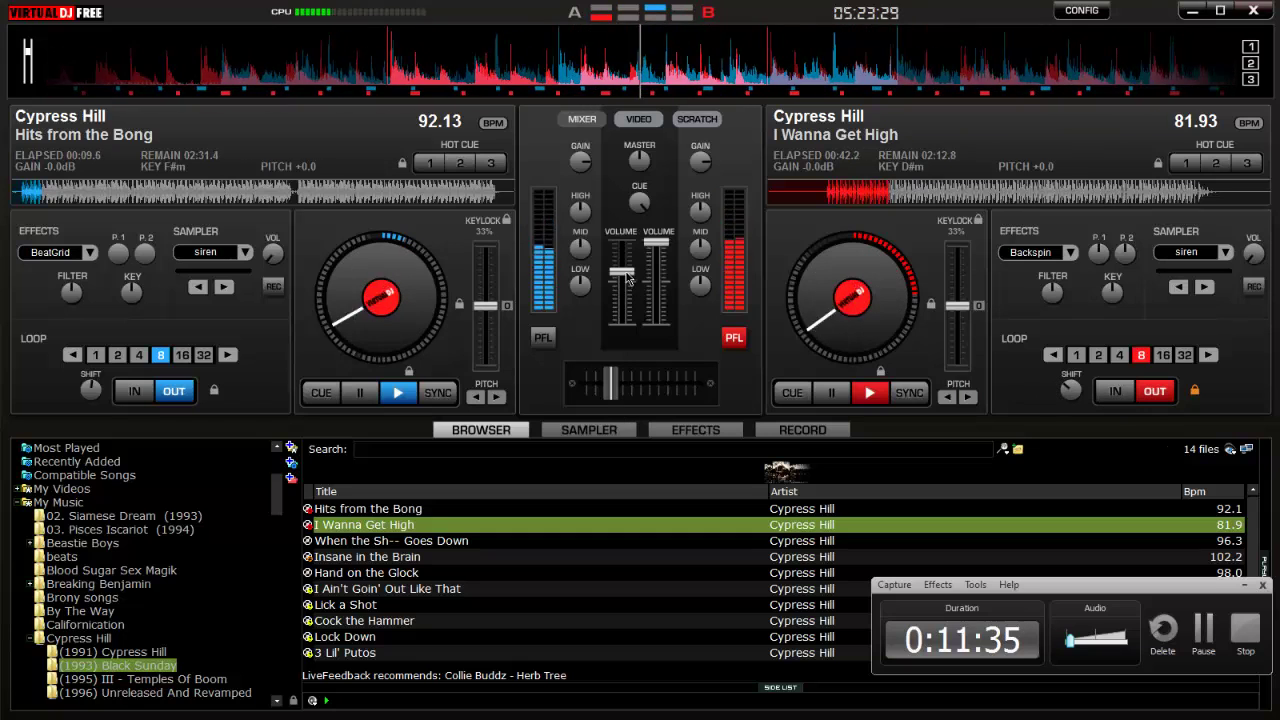
Step: Raise deck A's volume back to full and bring the crossfader back to about the centre
drag(627, 279, 625, 251)
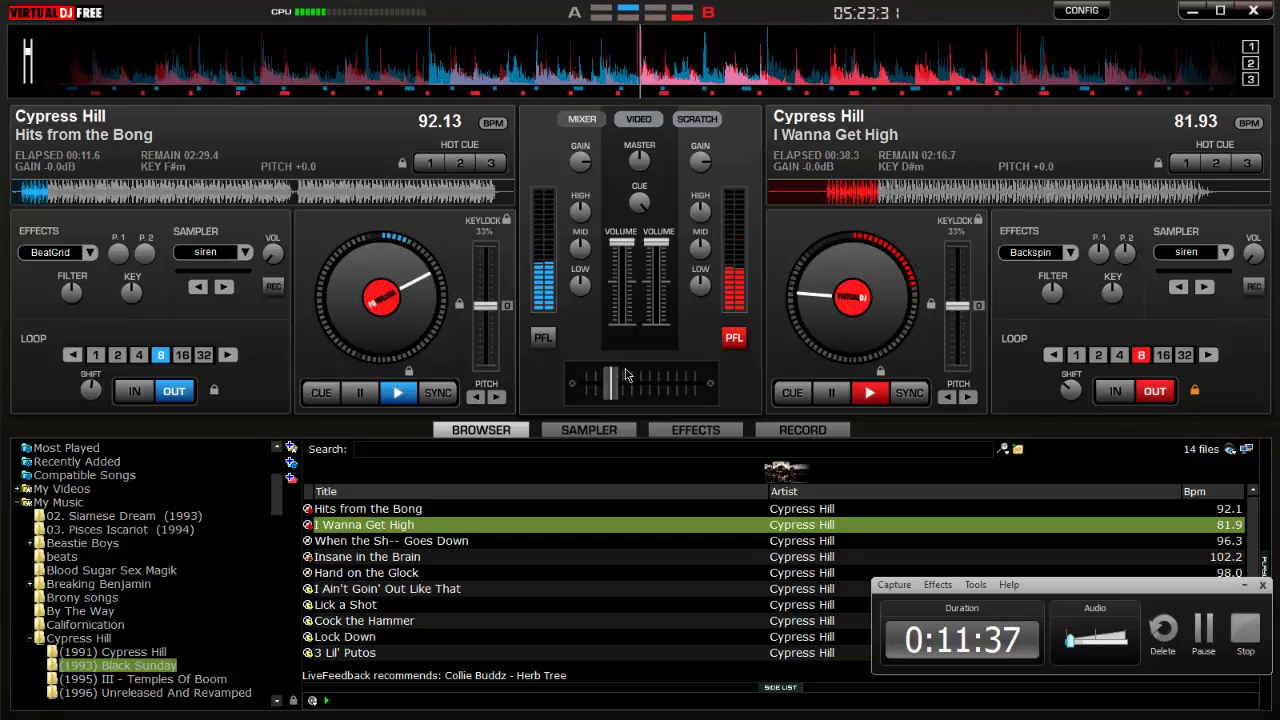
drag(627, 375, 654, 380)
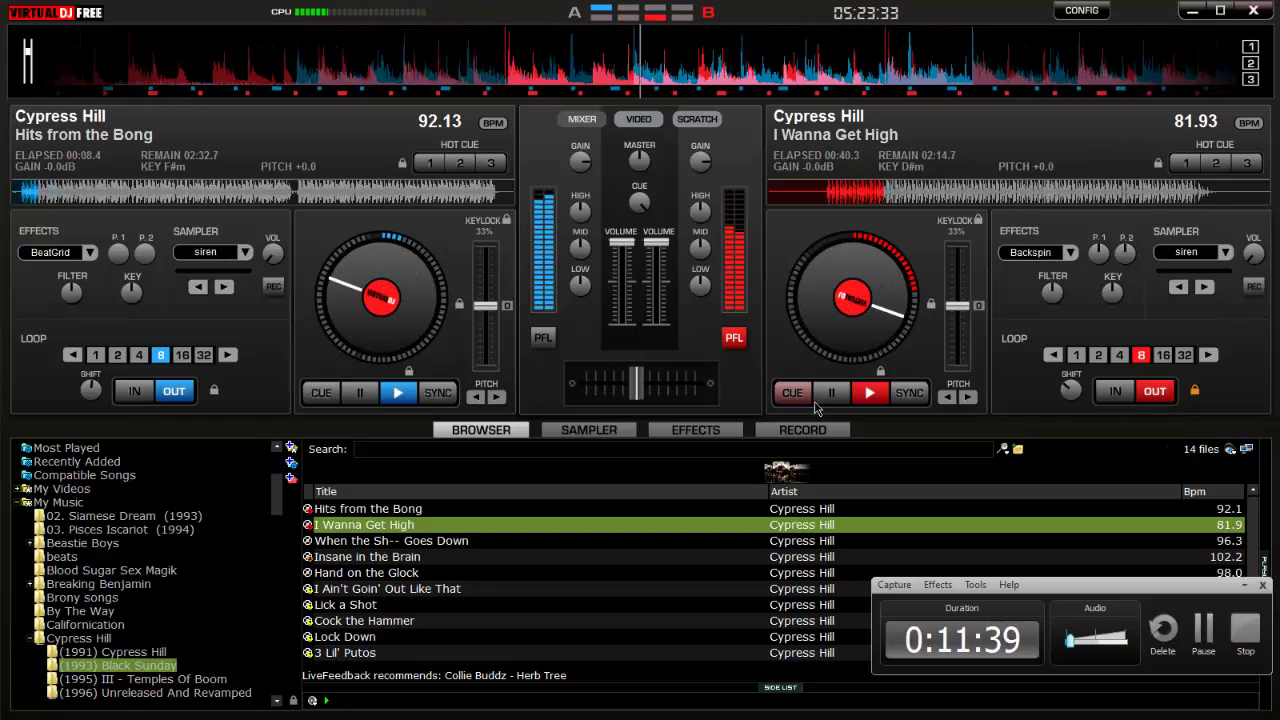
Step: Show the scratch view and scratch deck B's waveform back and forth repeatedly over the looping deck A song
click(694, 122)
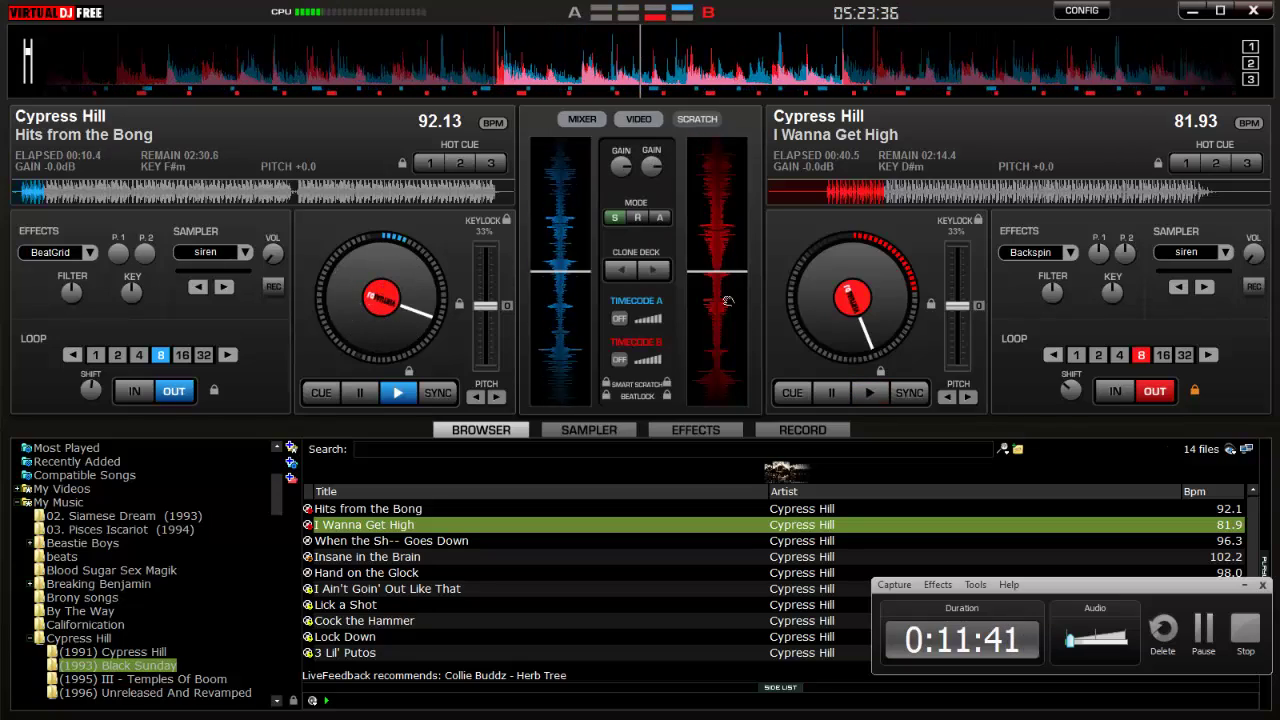
drag(733, 335, 722, 327)
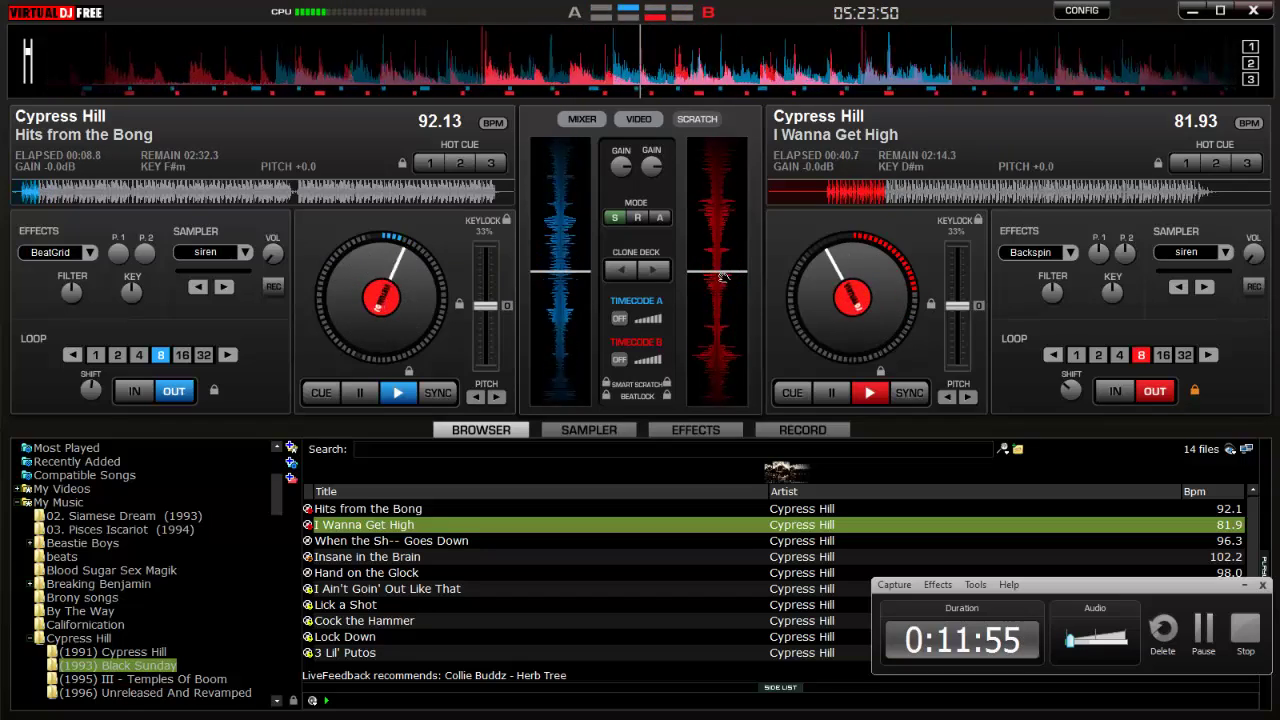
mouse_move(723, 277)
mouse_down()
mouse_move(709, 289)
mouse_move(727, 261)
mouse_up()
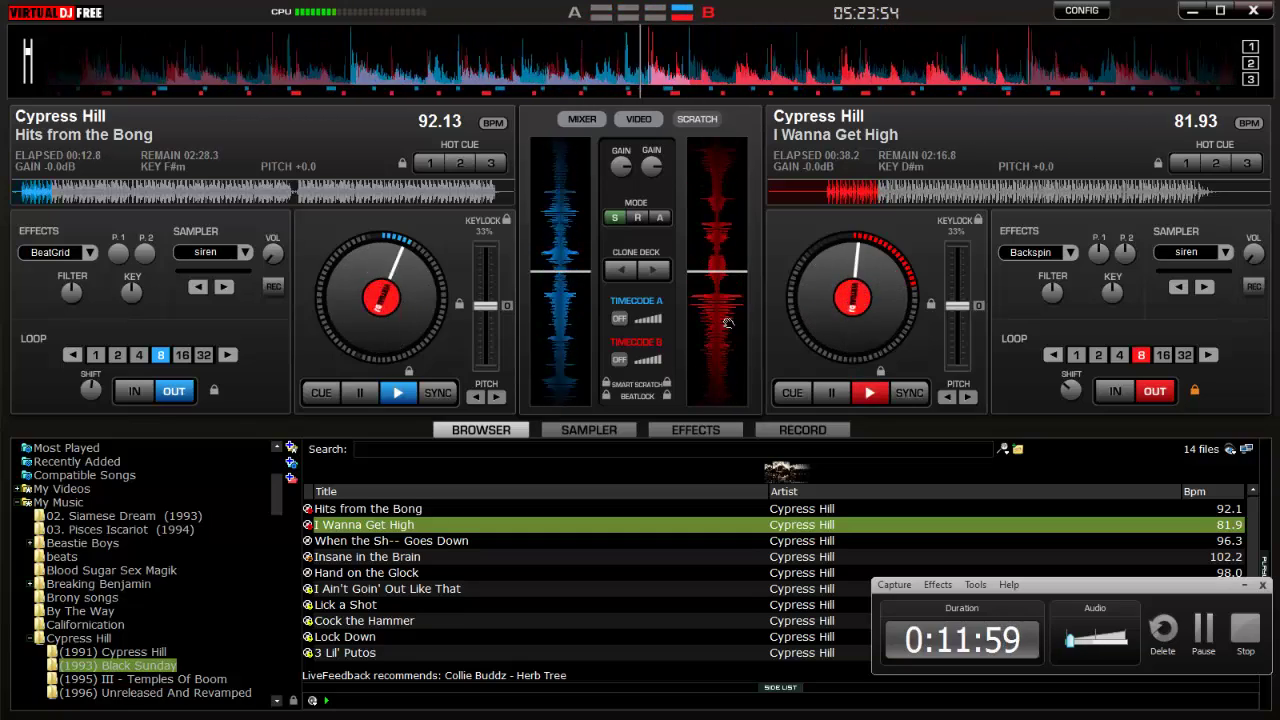
mouse_move(727, 322)
mouse_down()
mouse_move(723, 310)
mouse_move(724, 335)
mouse_up()
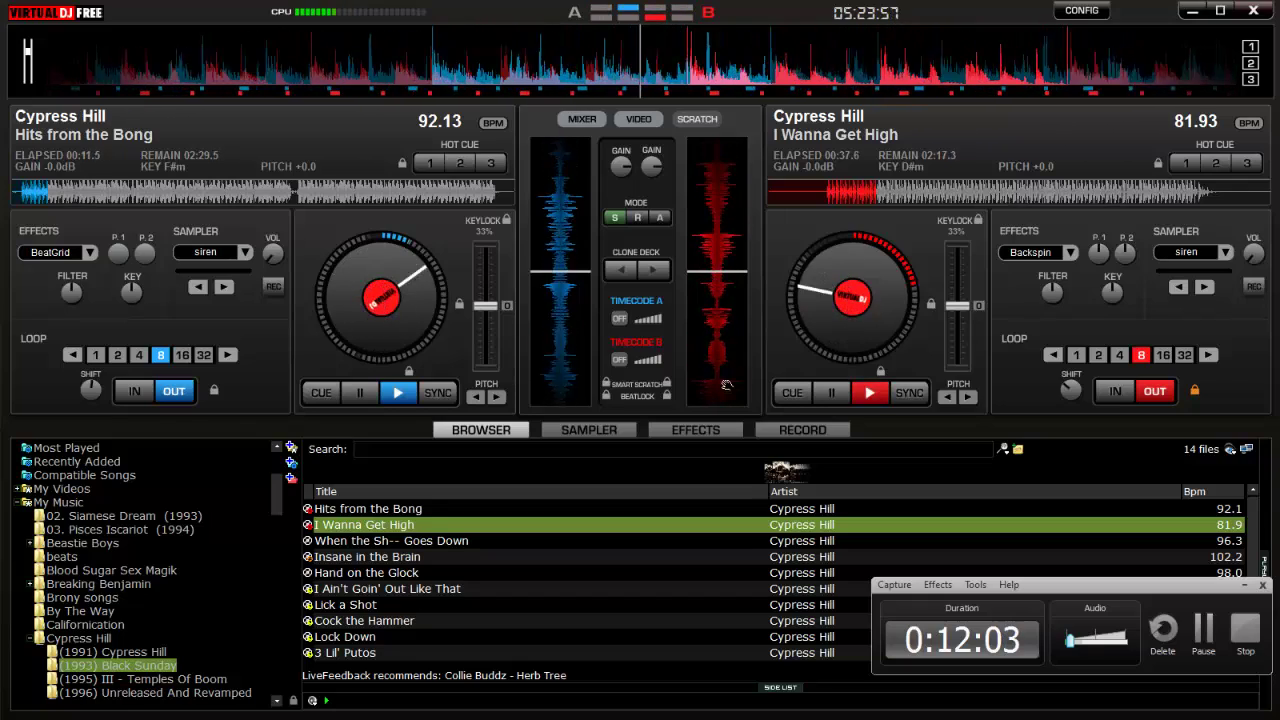
drag(727, 385, 728, 330)
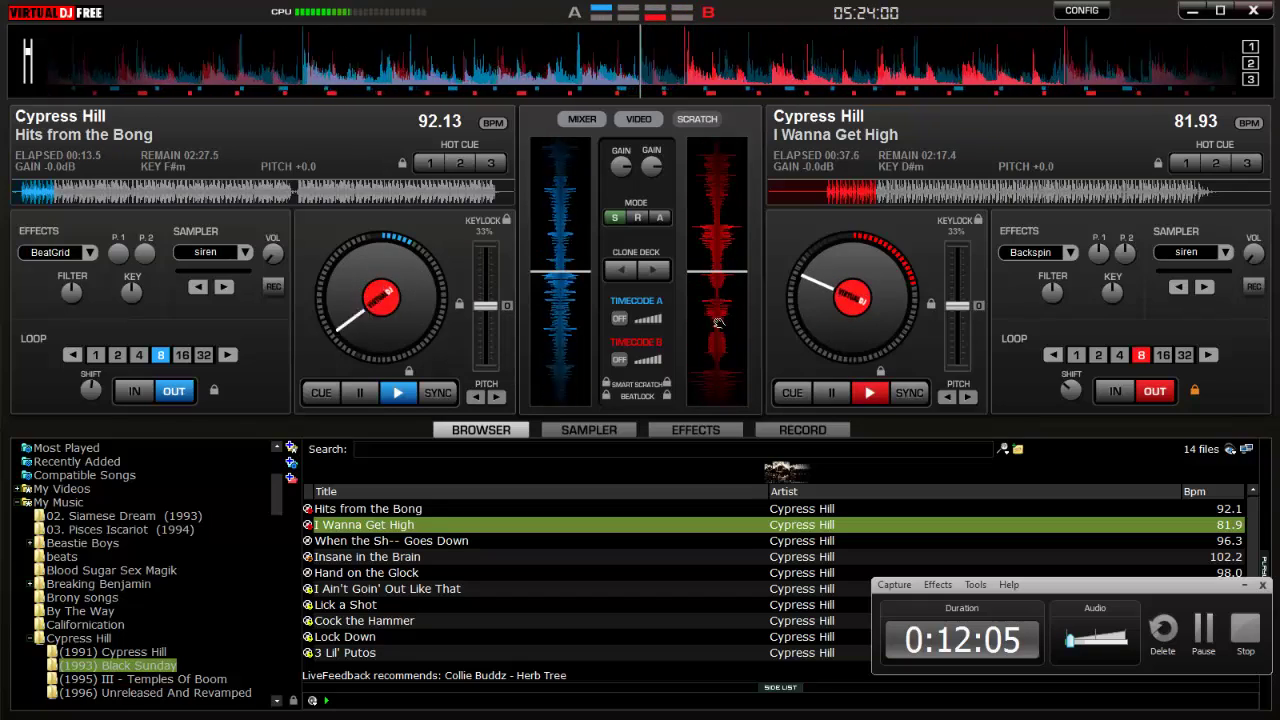
mouse_move(719, 312)
mouse_down()
mouse_move(721, 288)
mouse_move(724, 303)
mouse_up()
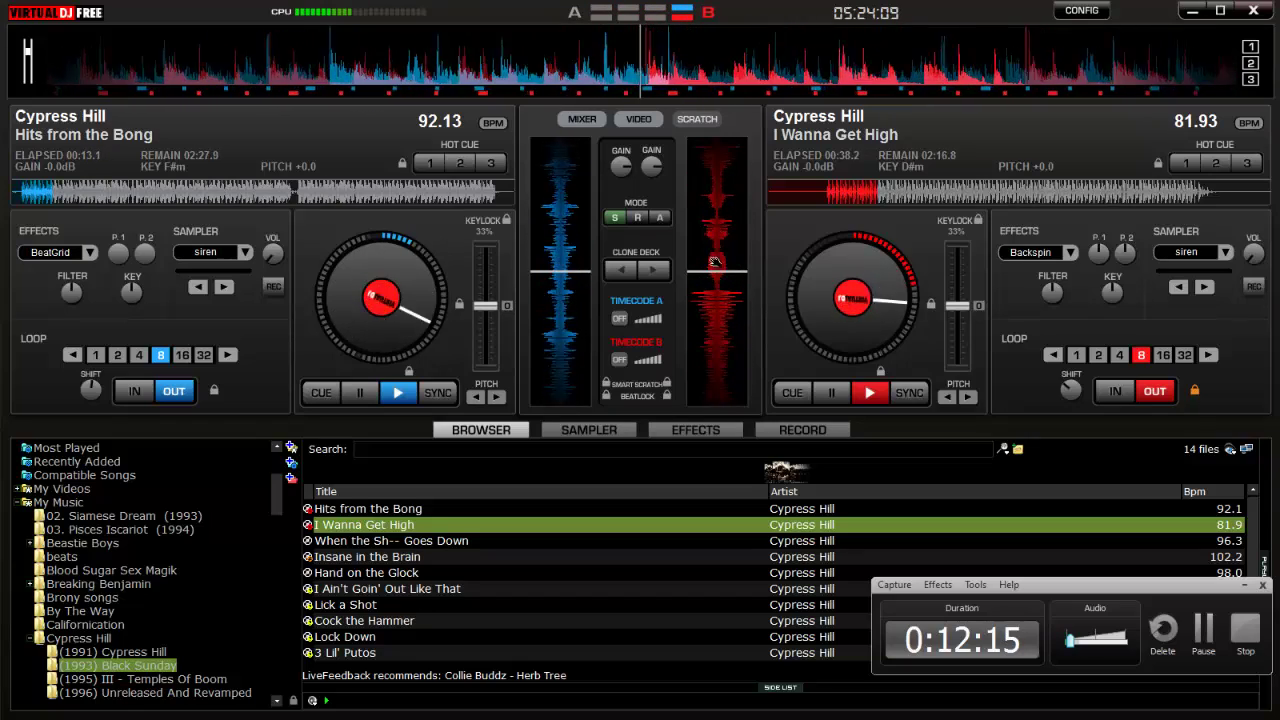
drag(714, 262, 710, 298)
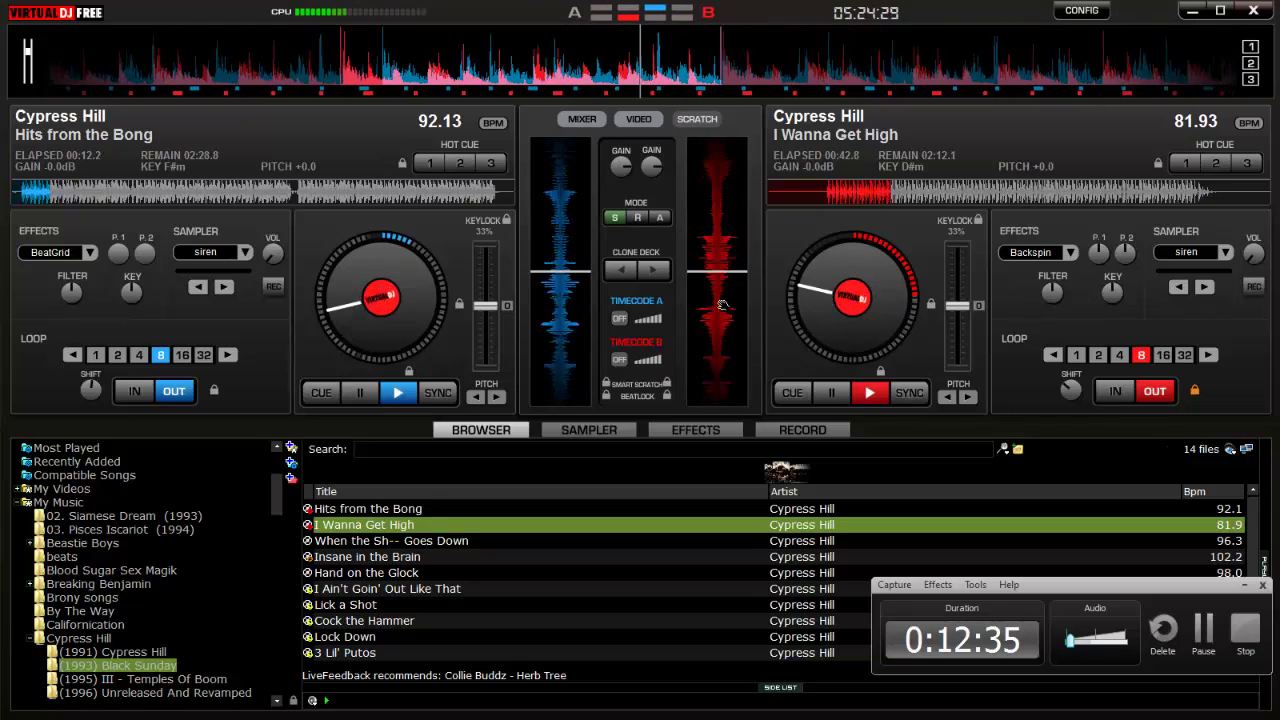
drag(724, 300, 730, 337)
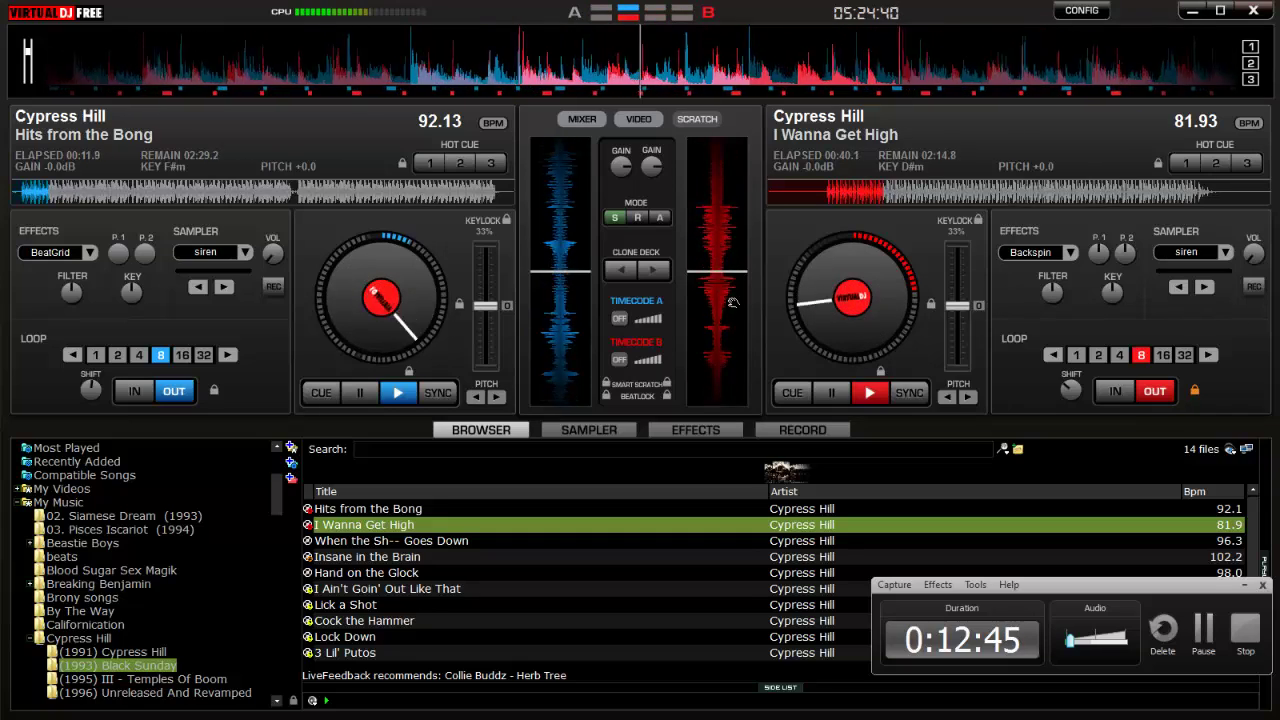
drag(722, 302, 722, 271)
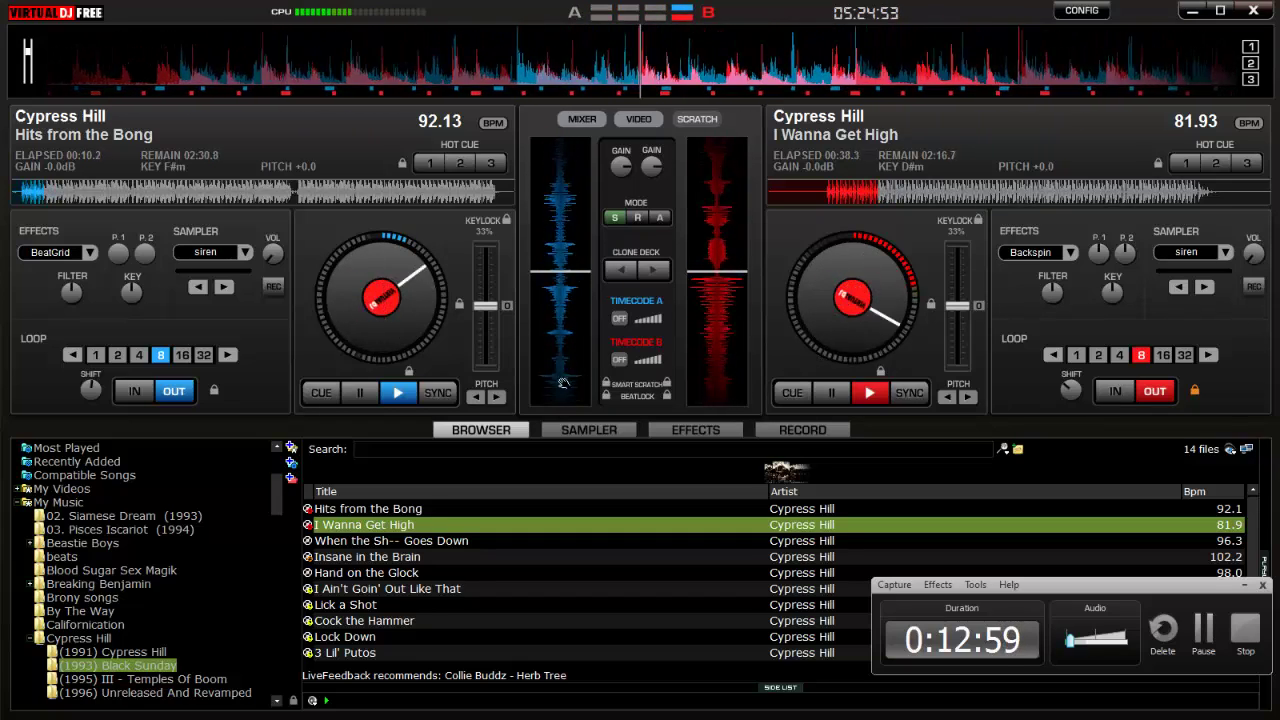
Step: Return to the mixer view and move the crossfader fully to deck B's side
click(582, 119)
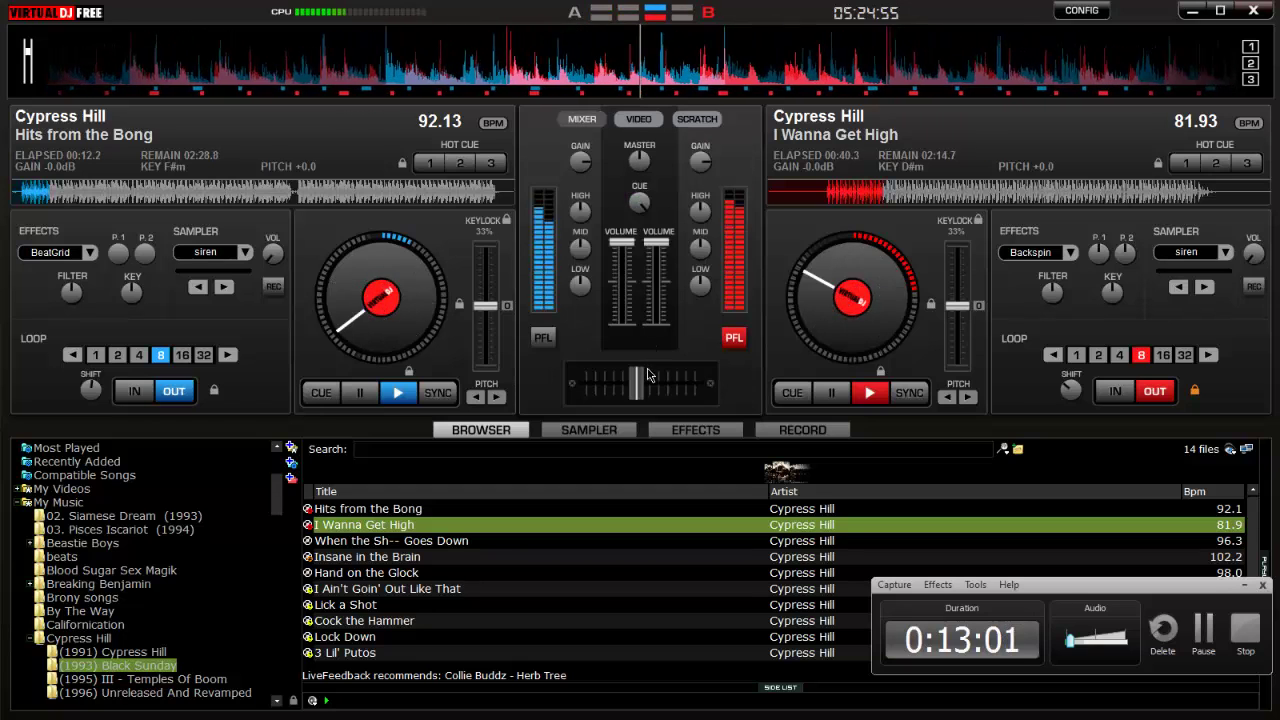
drag(648, 375, 720, 388)
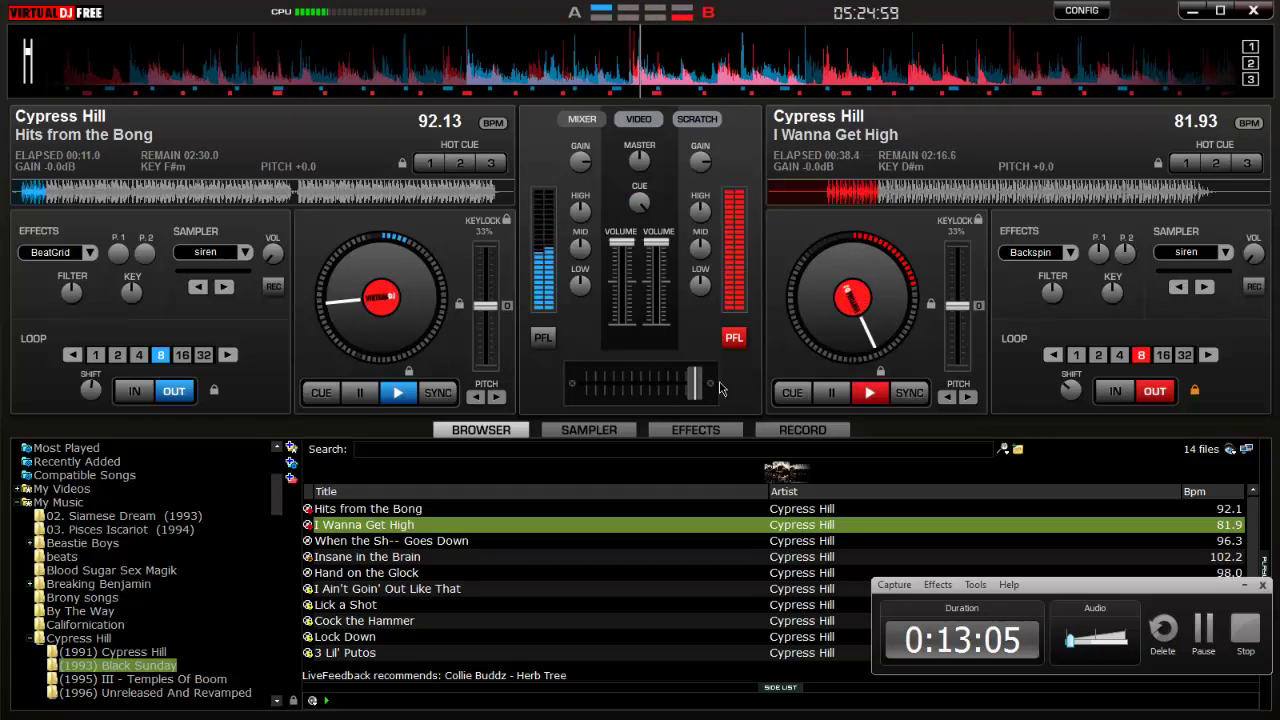
key(alt+Tab)
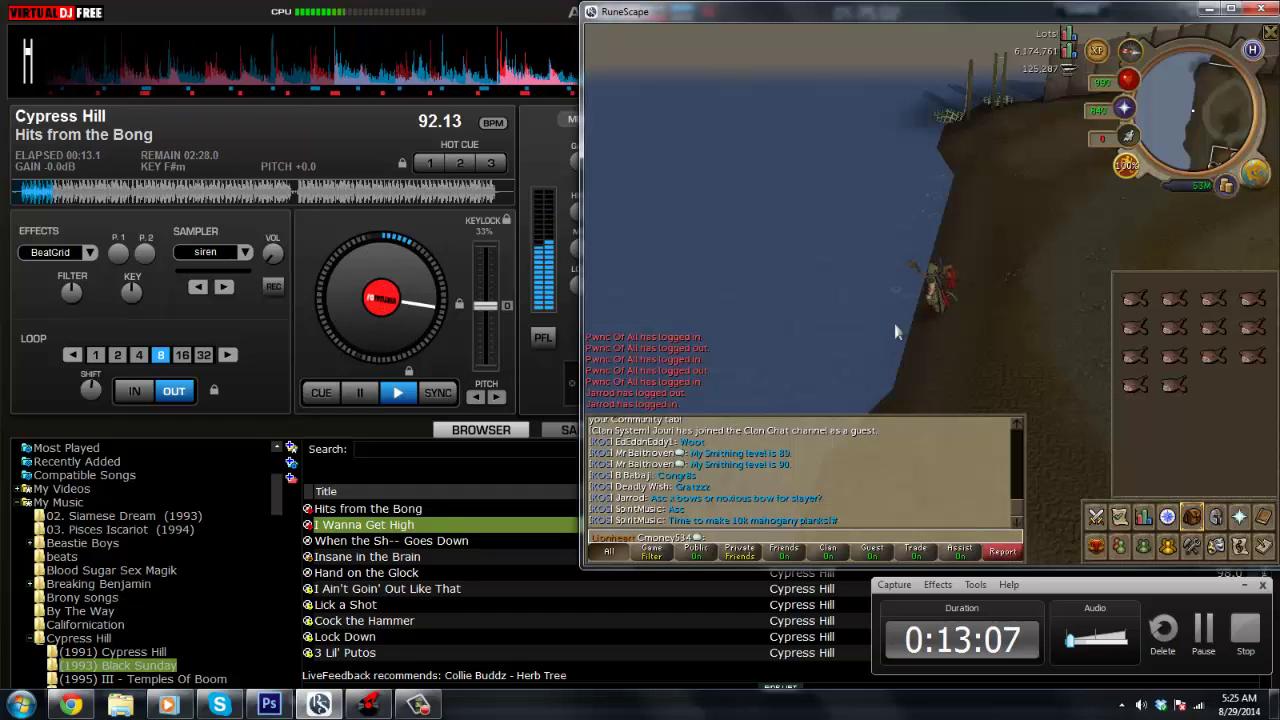
click(536, 400)
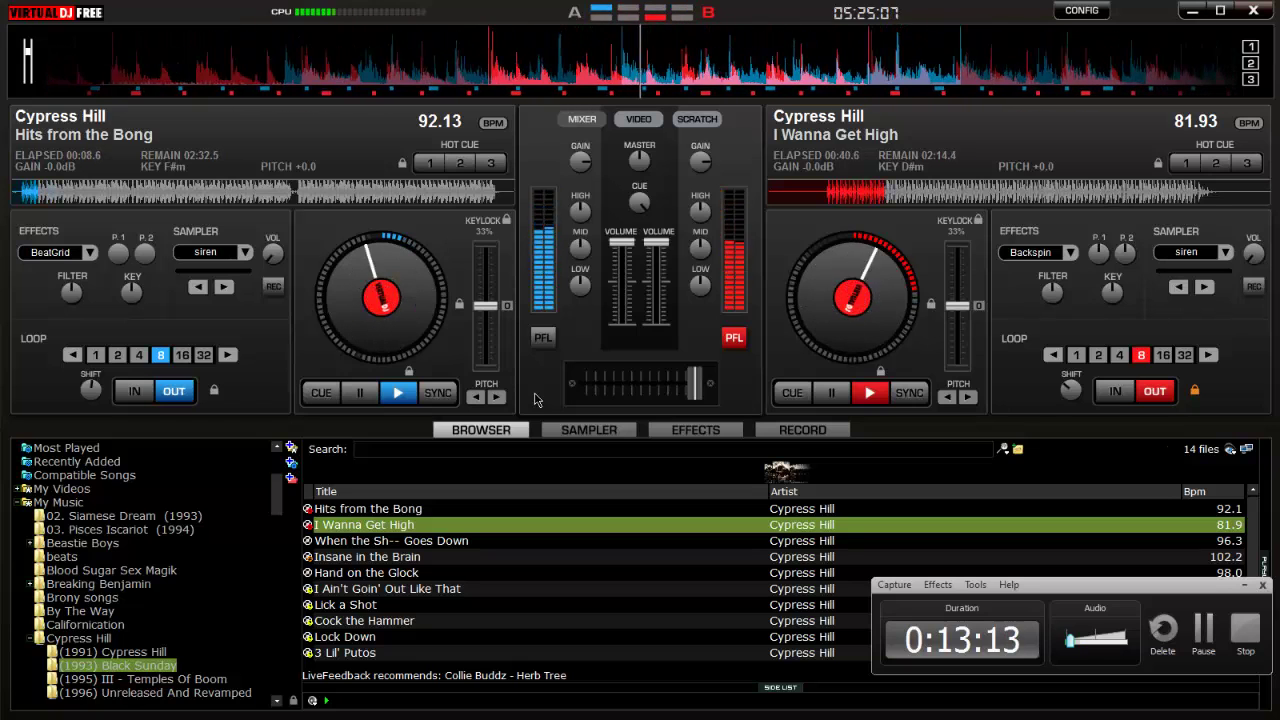
click(383, 280)
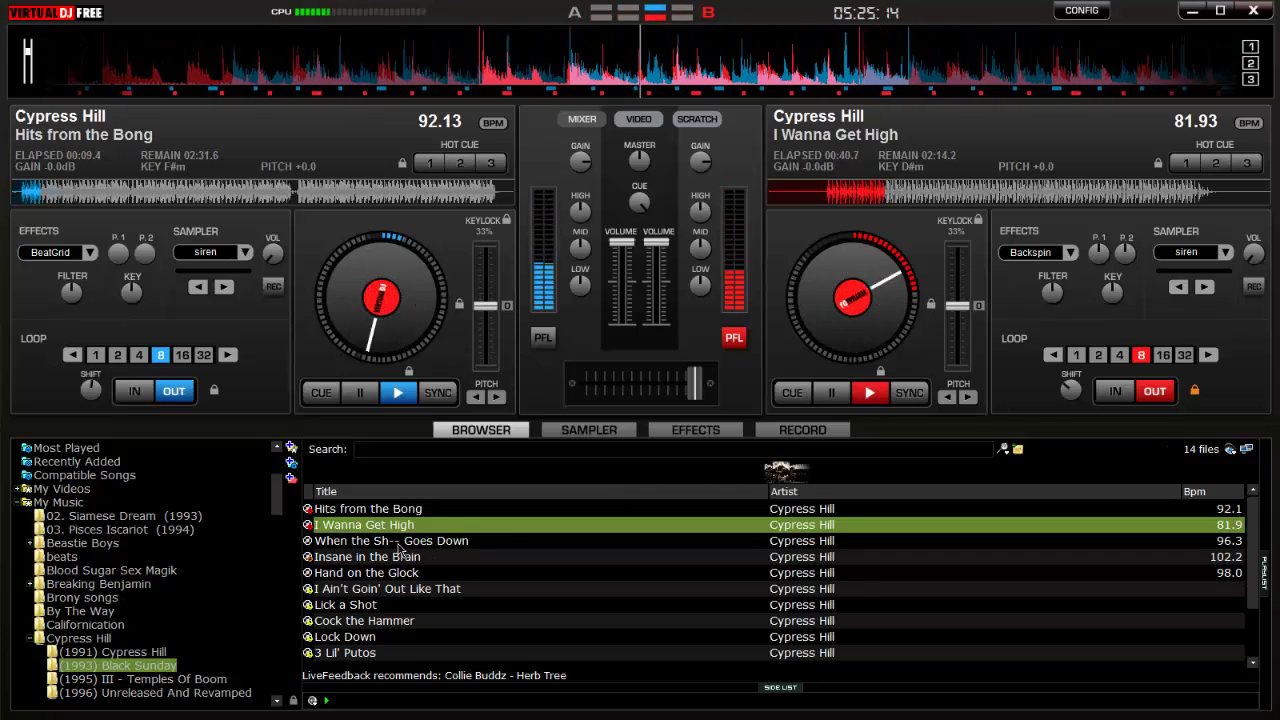
Step: Load "When the Sh-- Goes Down" onto deck A and loop it over 8 beats, easing the crossfader slightly toward the centre
drag(398, 550, 385, 360)
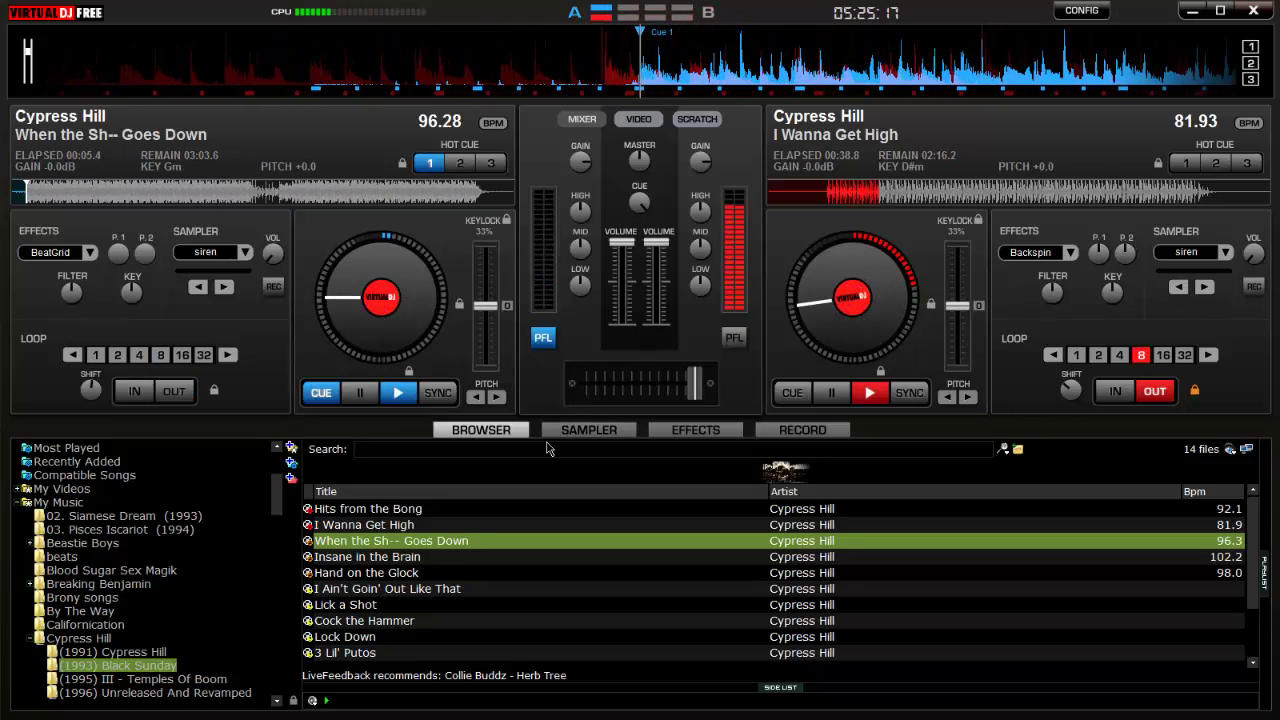
key(space)
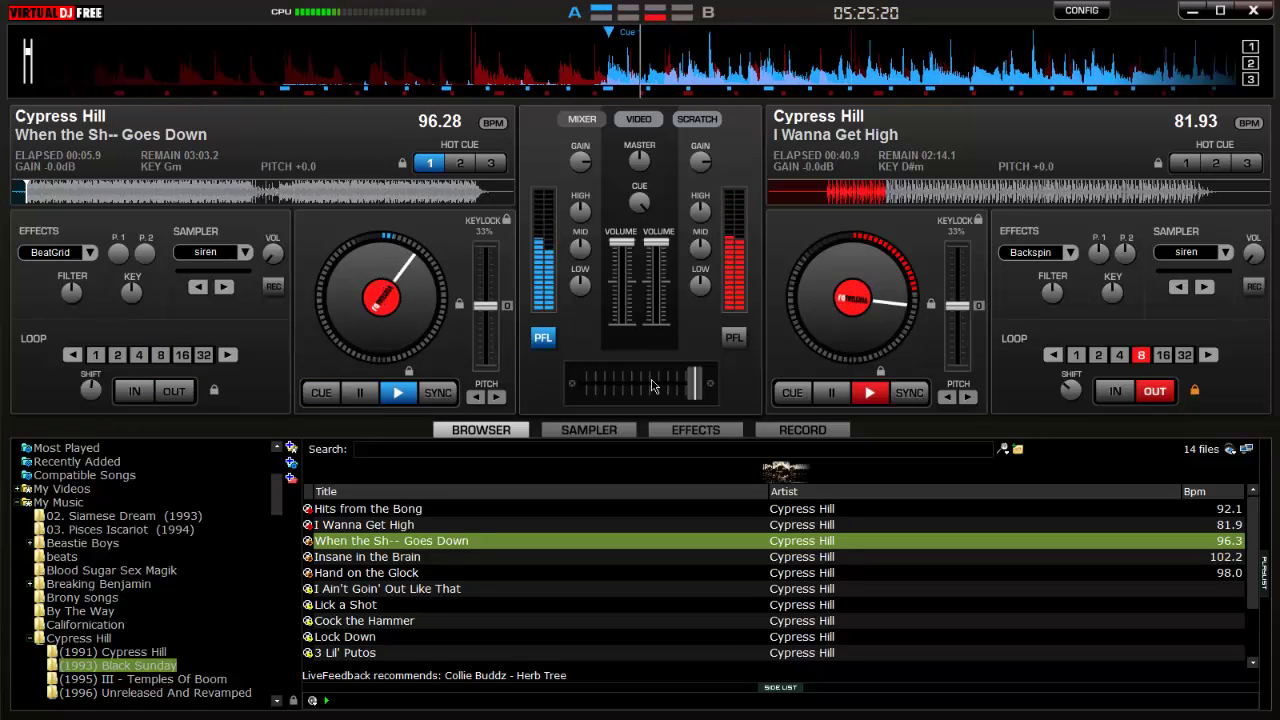
drag(694, 385, 667, 392)
click(160, 355)
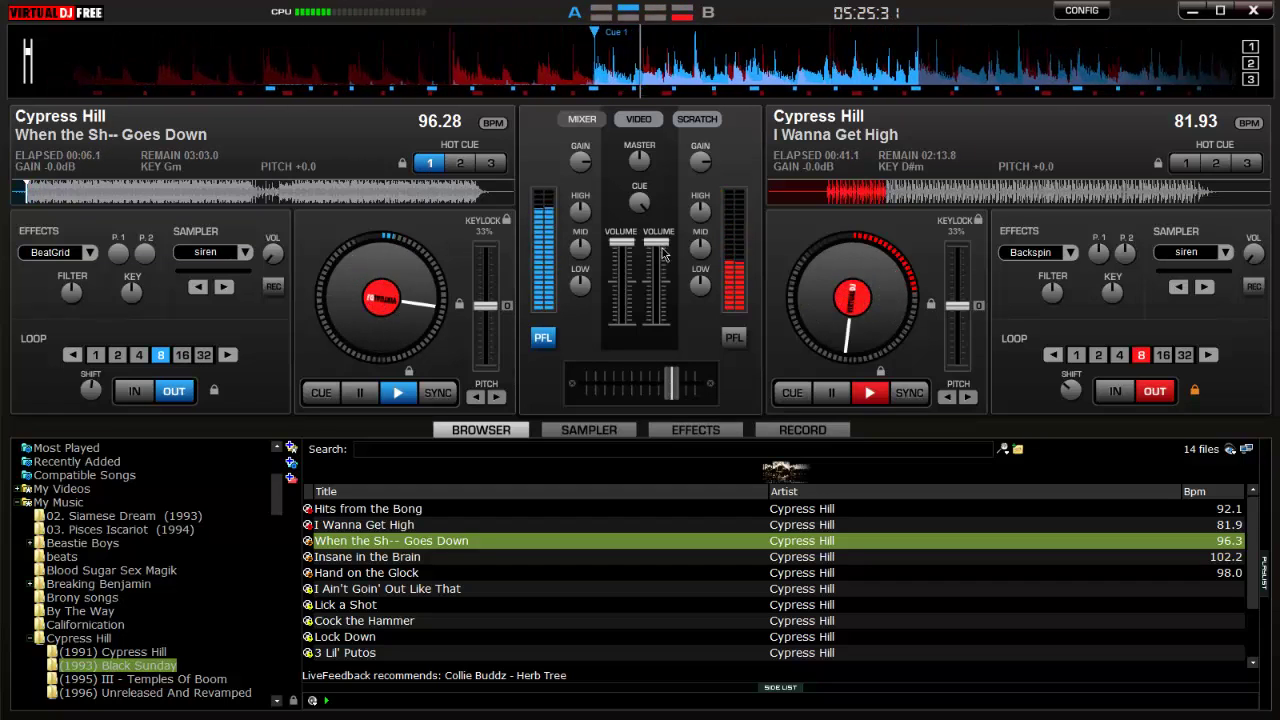
Step: Lower deck B's volume by about a third and move the crossfader back fully to deck B's side
drag(662, 254, 667, 276)
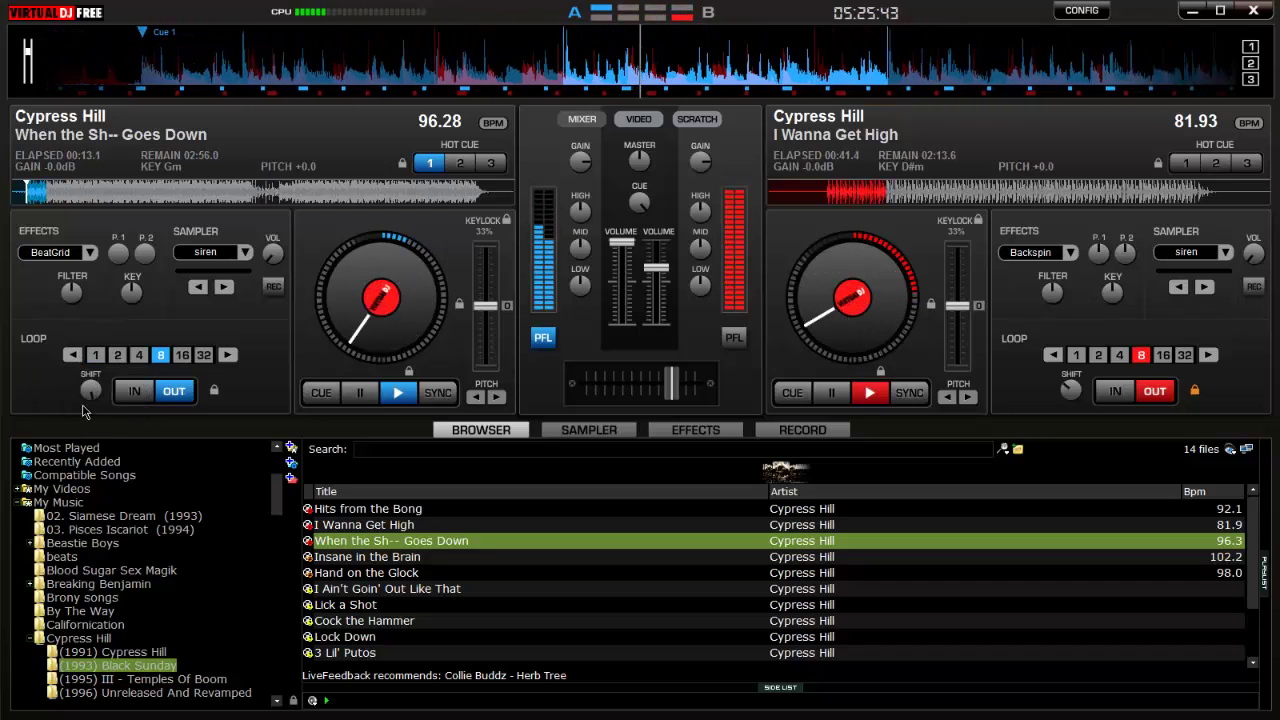
drag(669, 388, 701, 398)
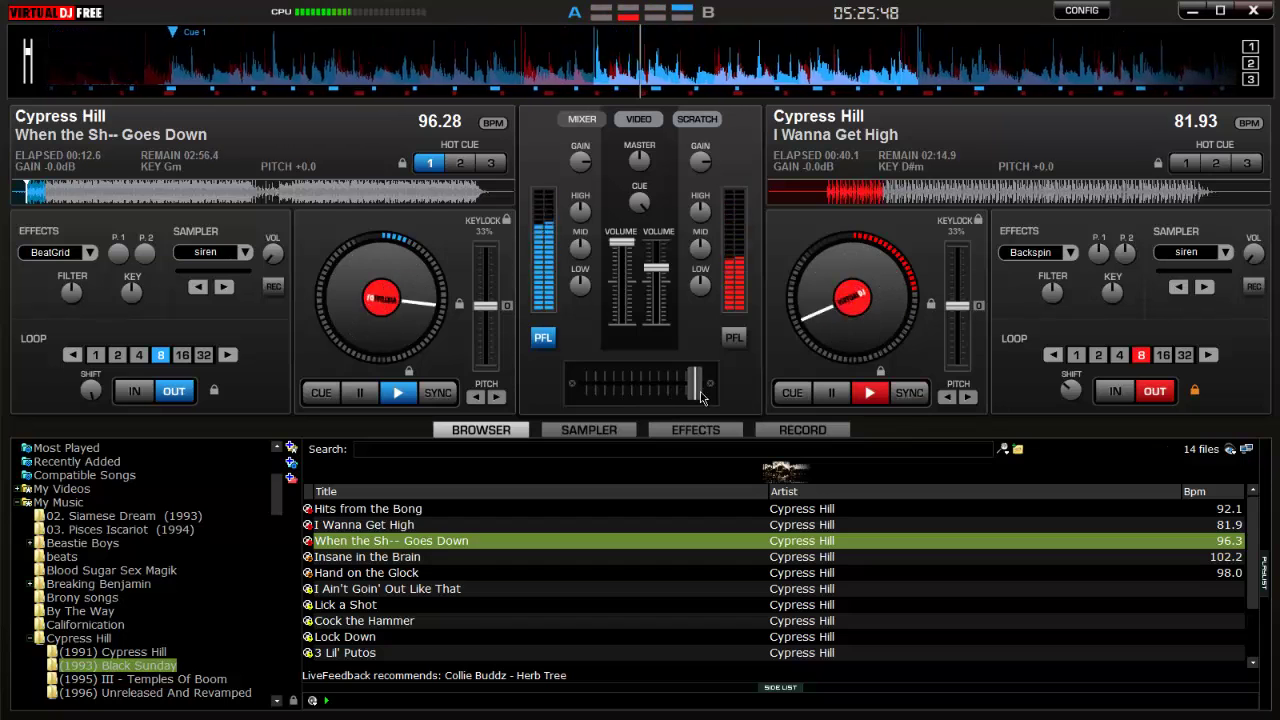
Step: Shorten deck B's loop stepwise to 2 beats and then below 1 beat, and release the loop
click(1120, 356)
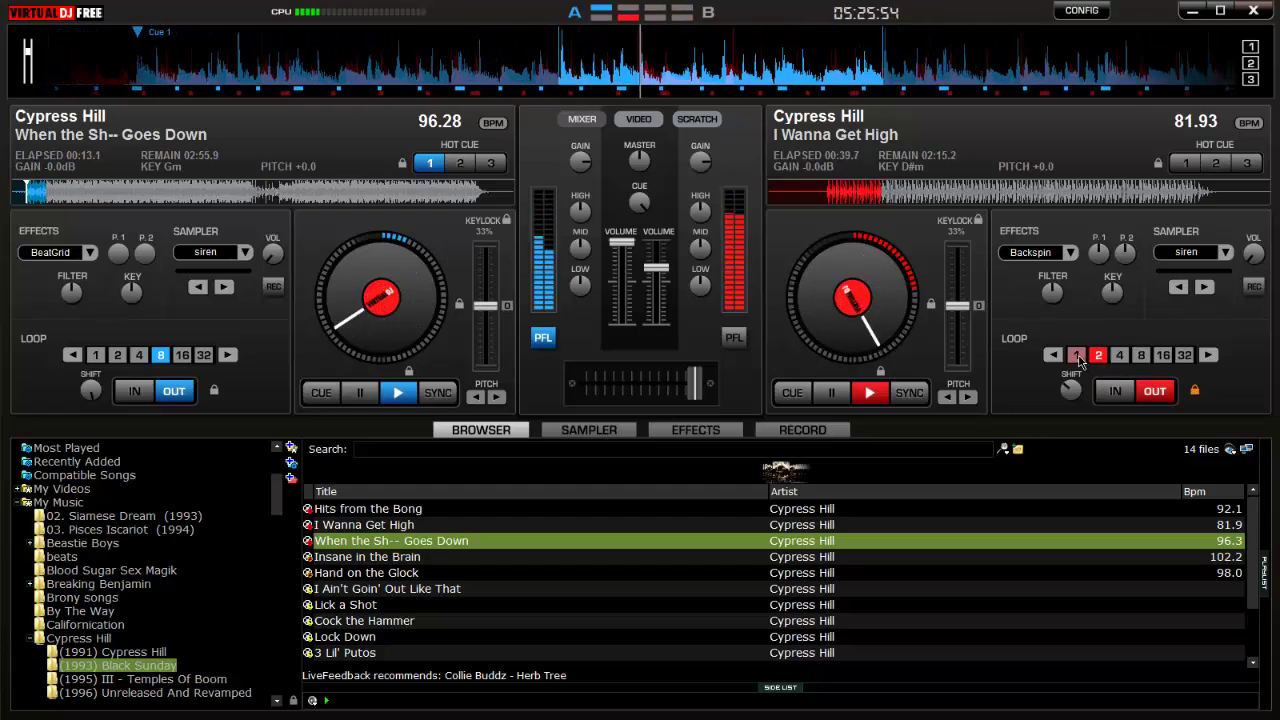
click(1076, 356)
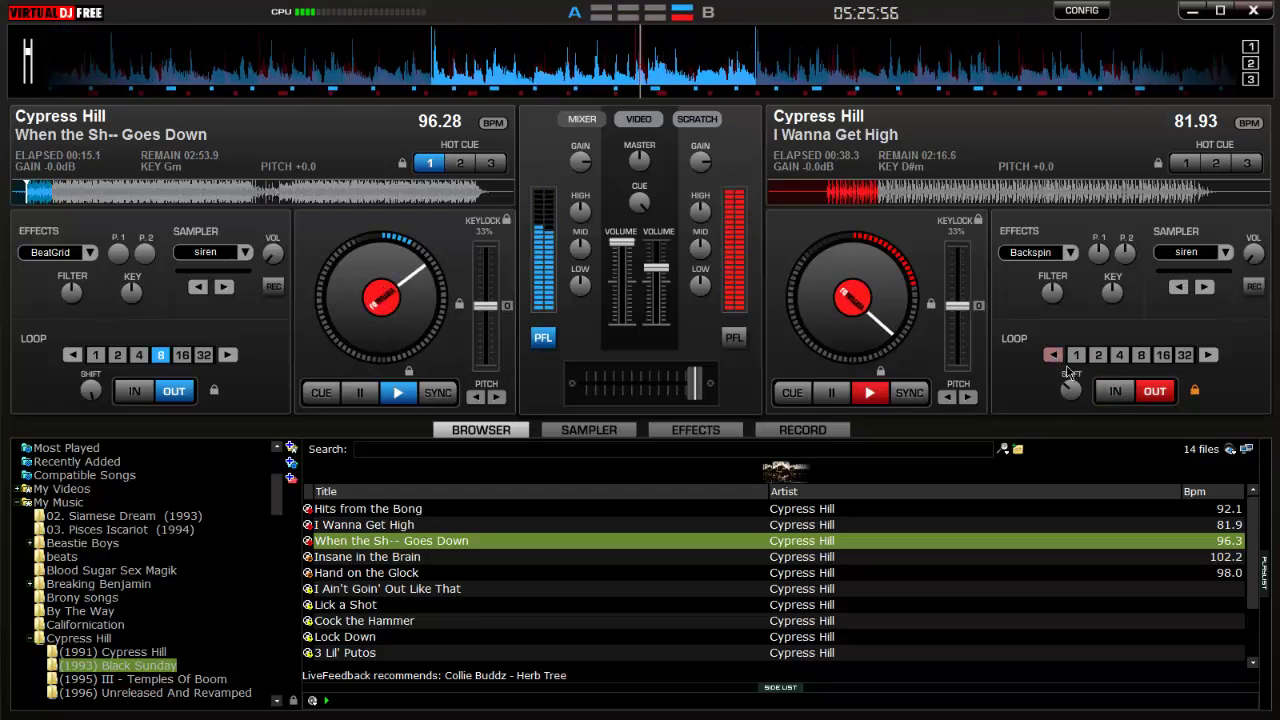
click(1155, 394)
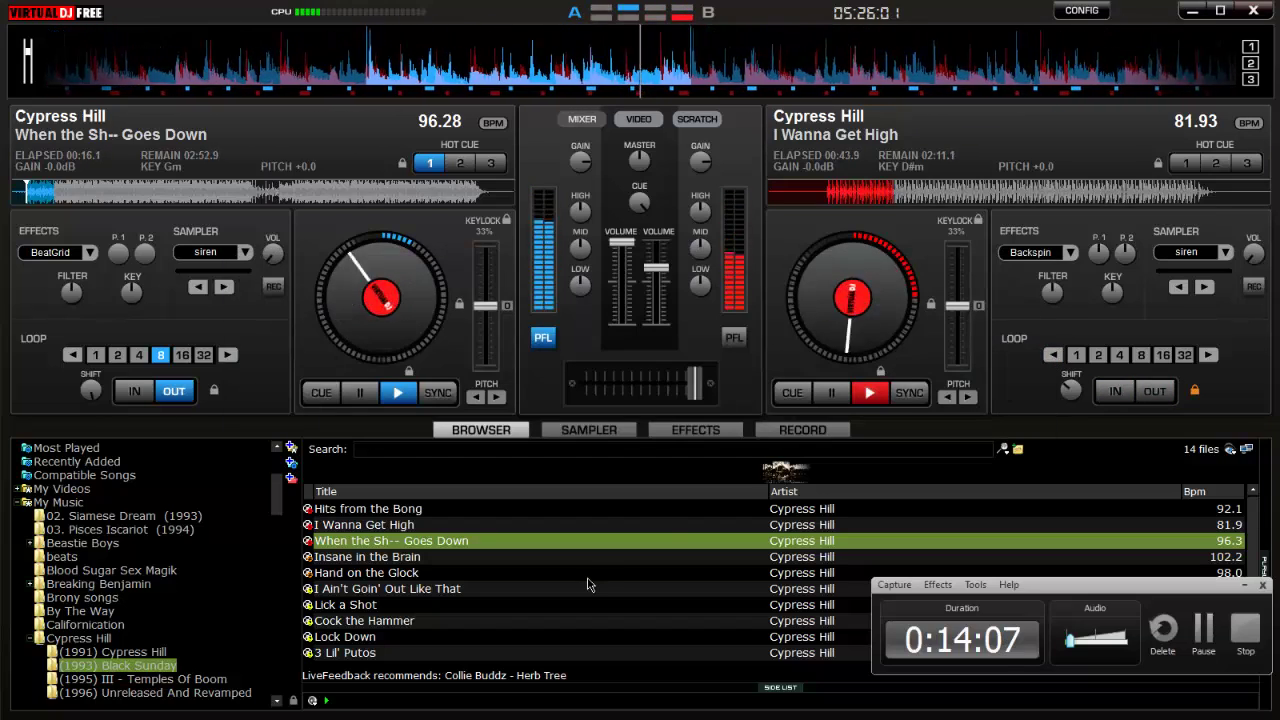
key(alt+Tab)
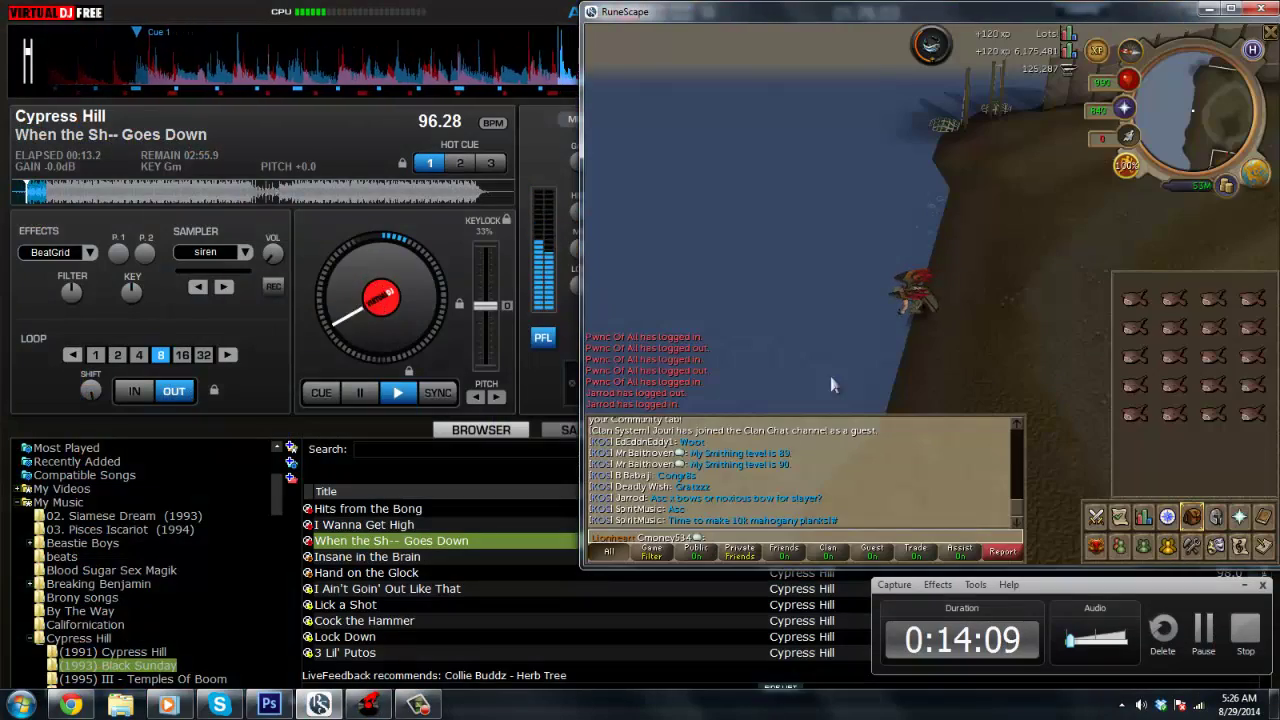
click(545, 393)
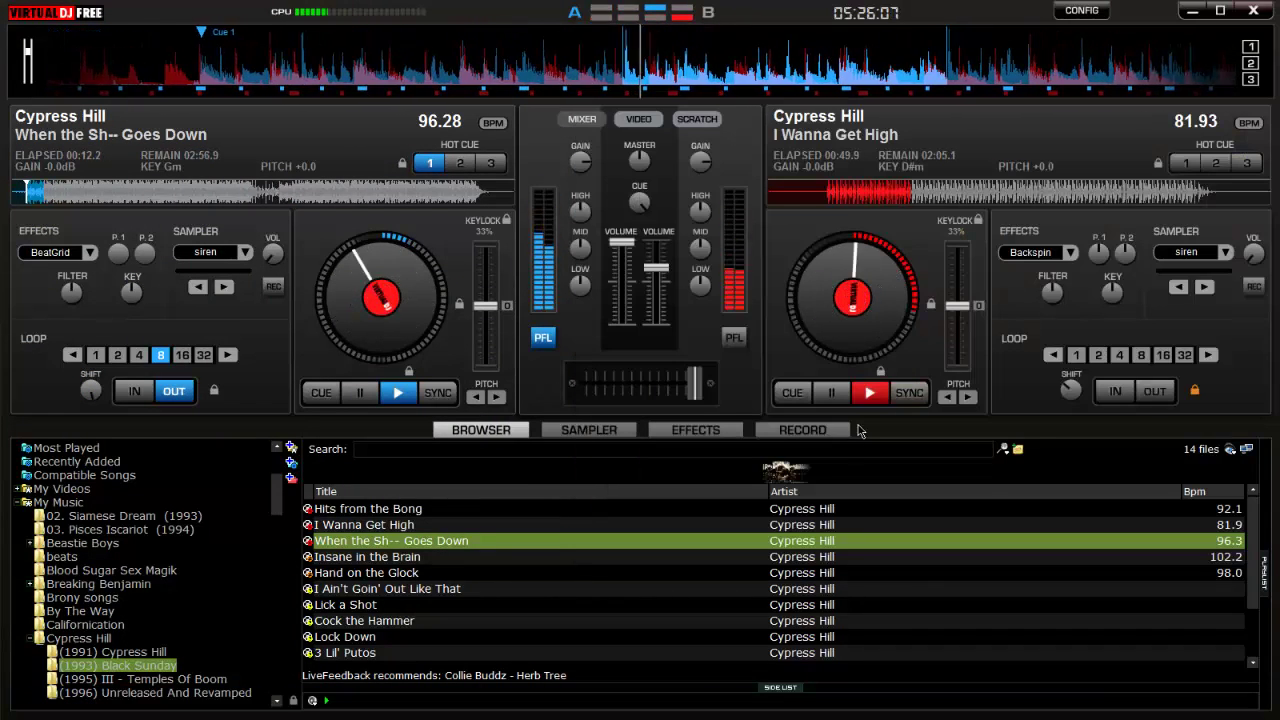
Step: Bring the crossfader to about the centre while varying deck B's volume, leaving that volume at about two thirds
click(698, 119)
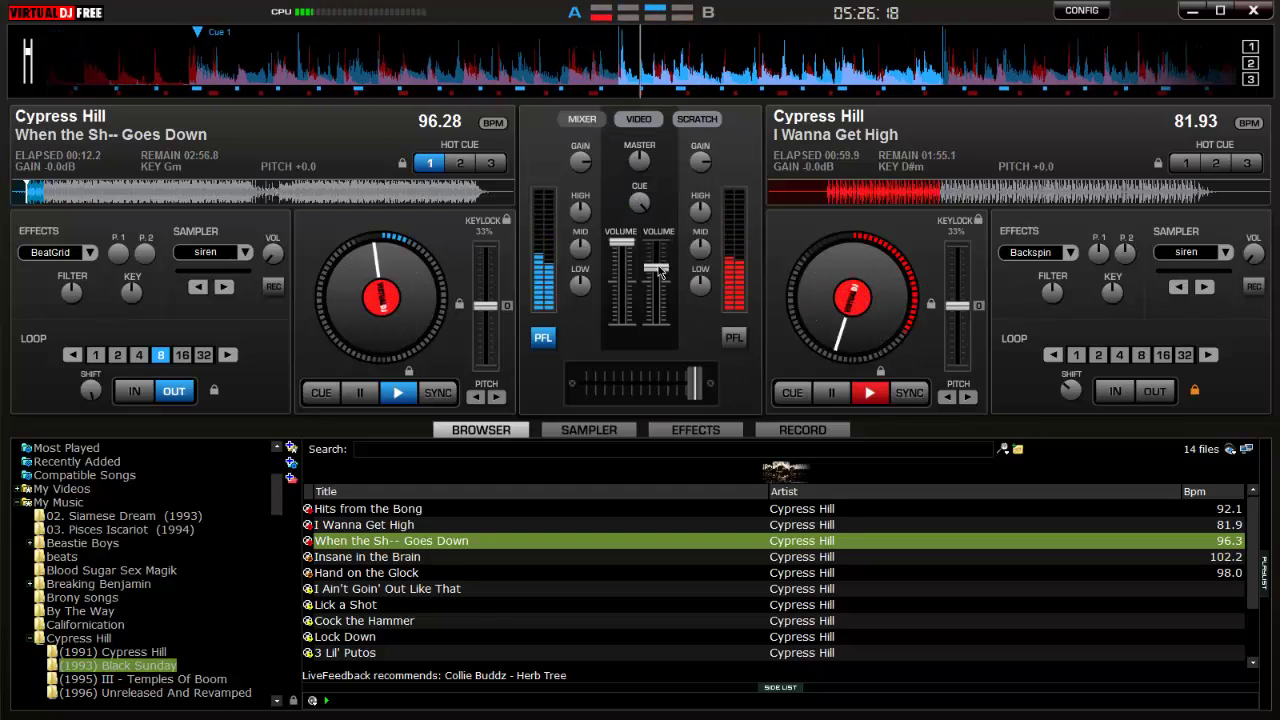
mouse_move(659, 270)
mouse_down()
mouse_move(659, 245)
mouse_move(659, 287)
mouse_move(657, 252)
mouse_move(660, 270)
mouse_up()
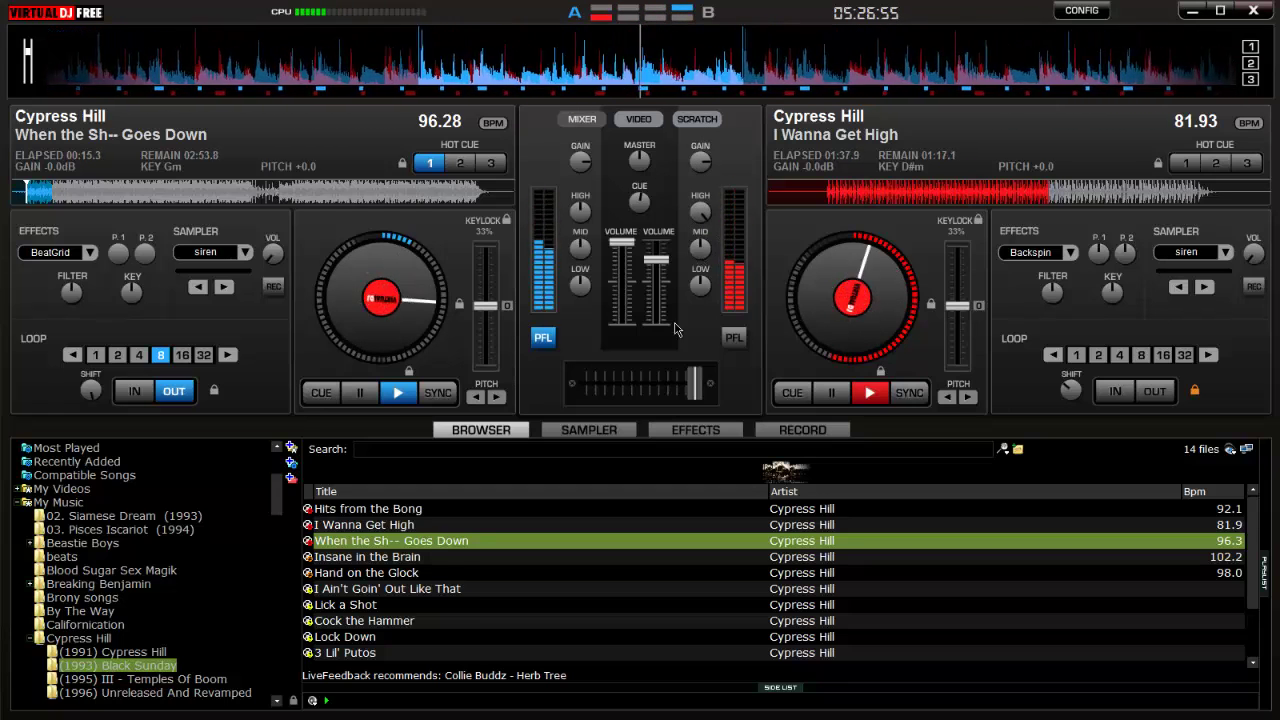
drag(663, 277, 658, 298)
drag(694, 383, 643, 389)
drag(656, 297, 660, 279)
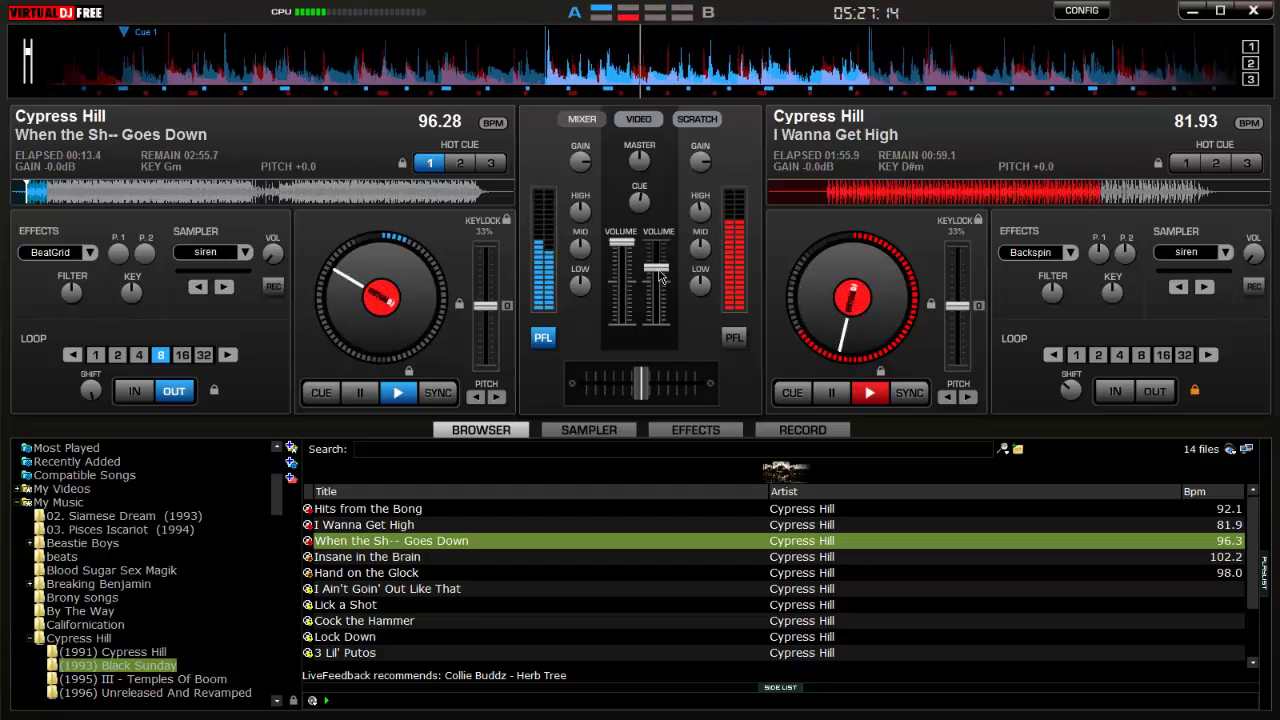
Step: Fade deck B's volume down to zero and pause it, with the crossfader moved fully to deck A's side
drag(660, 277, 657, 330)
drag(640, 383, 584, 383)
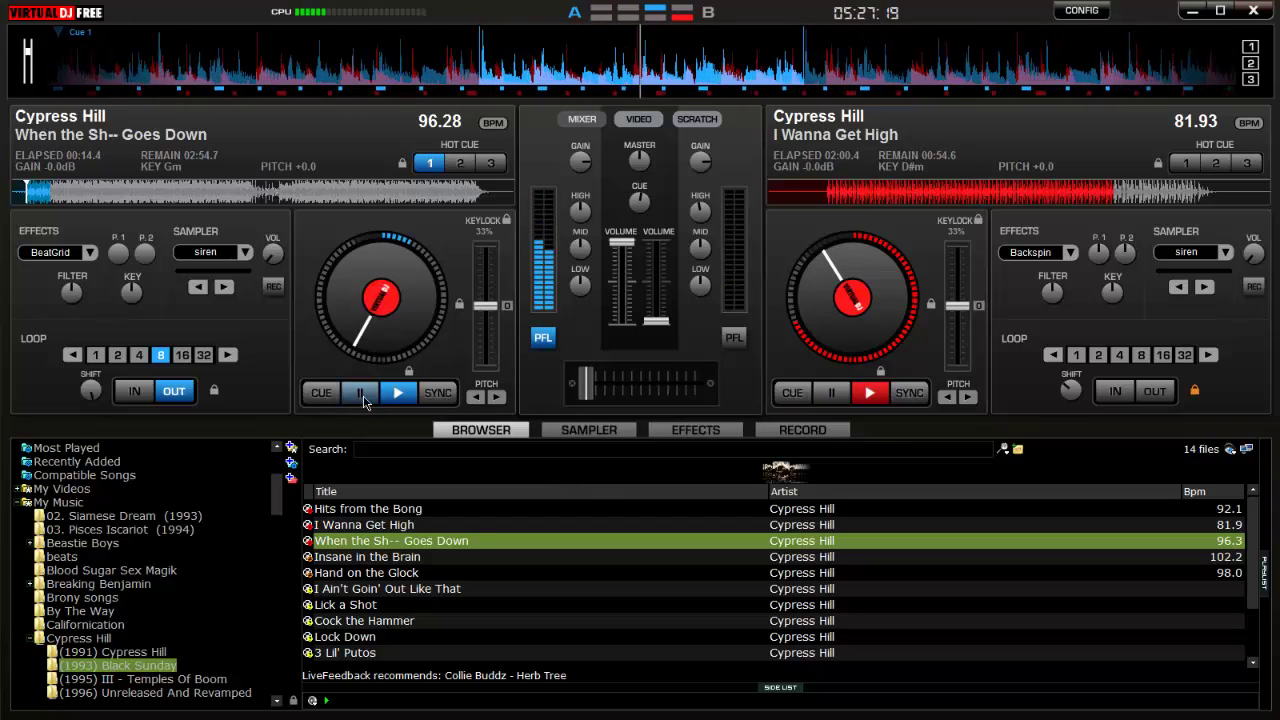
click(395, 399)
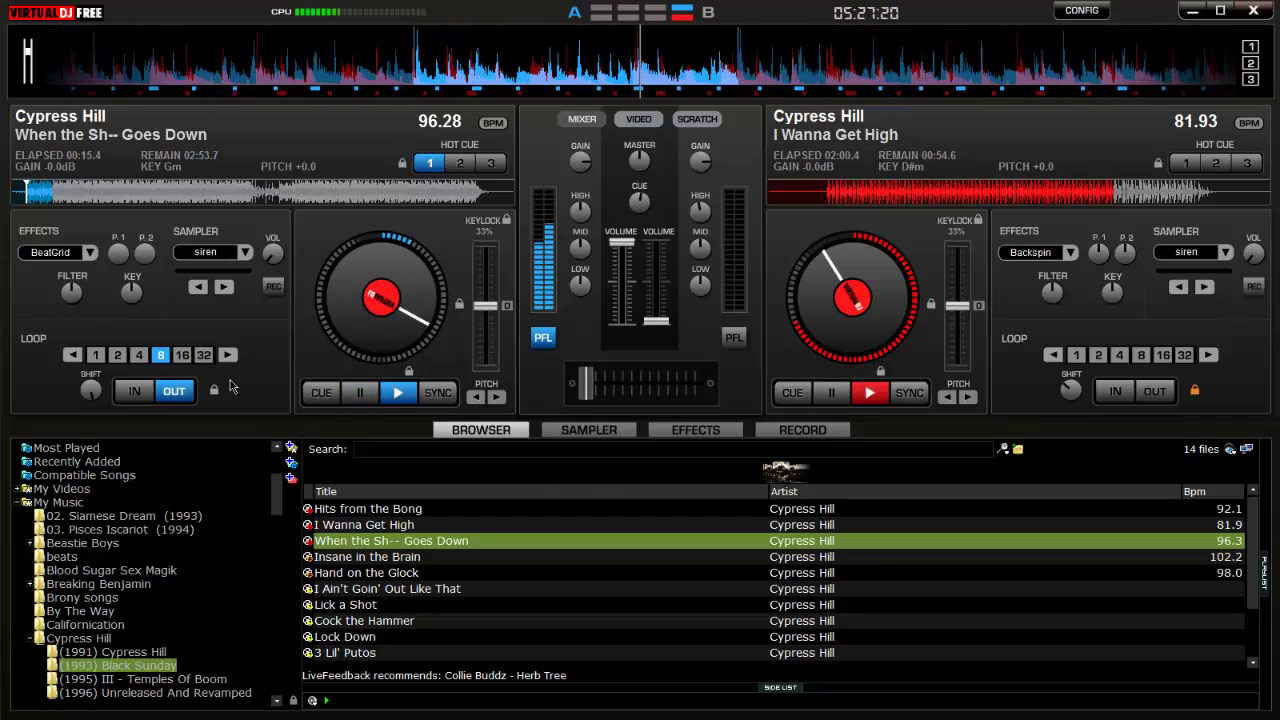
Step: Shorten deck A's loop to 1 beat and release it so the song plays on
click(90, 357)
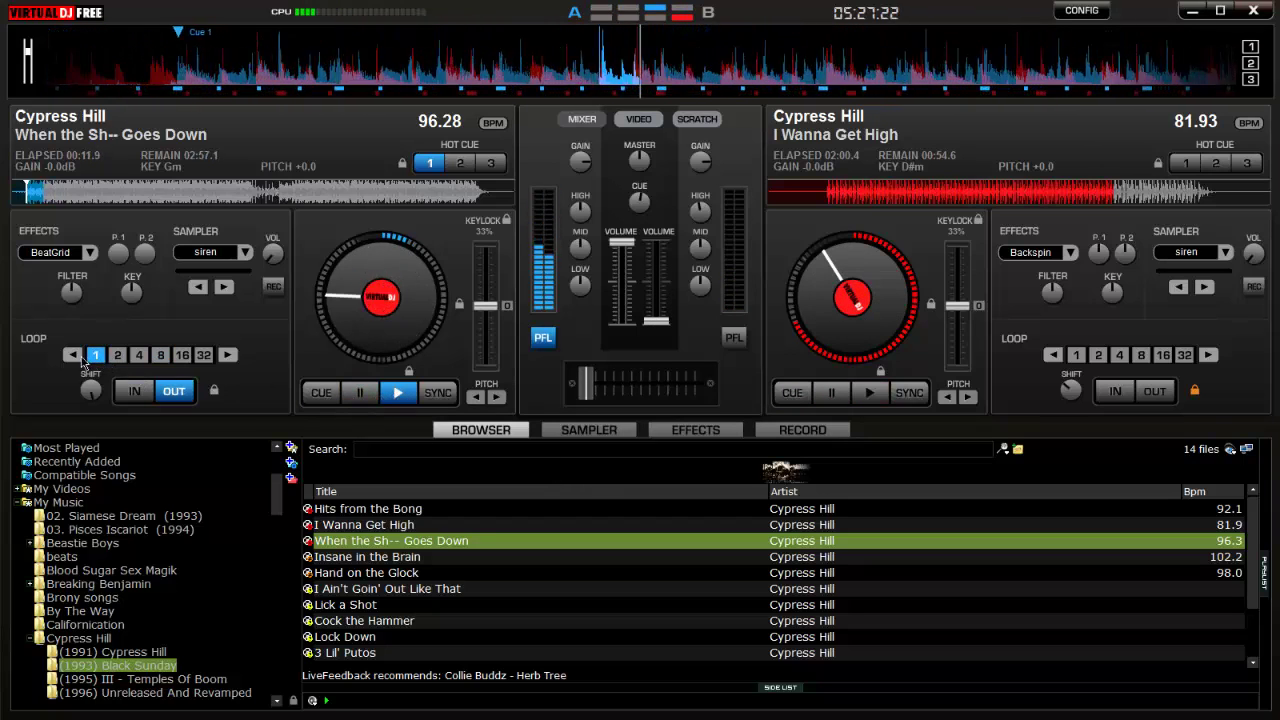
click(175, 396)
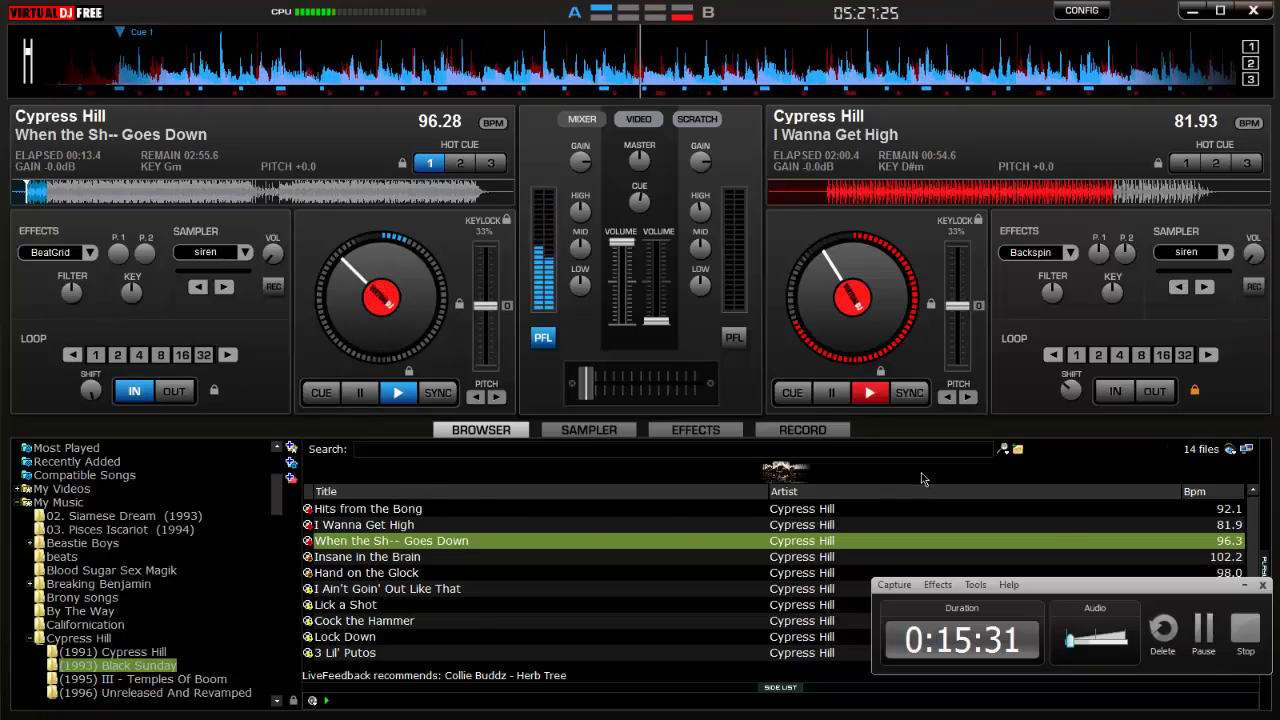
Step: Switch to RuneScape, deposit all carried fish in the bank and return to VirtualDJ
key(alt+Tab)
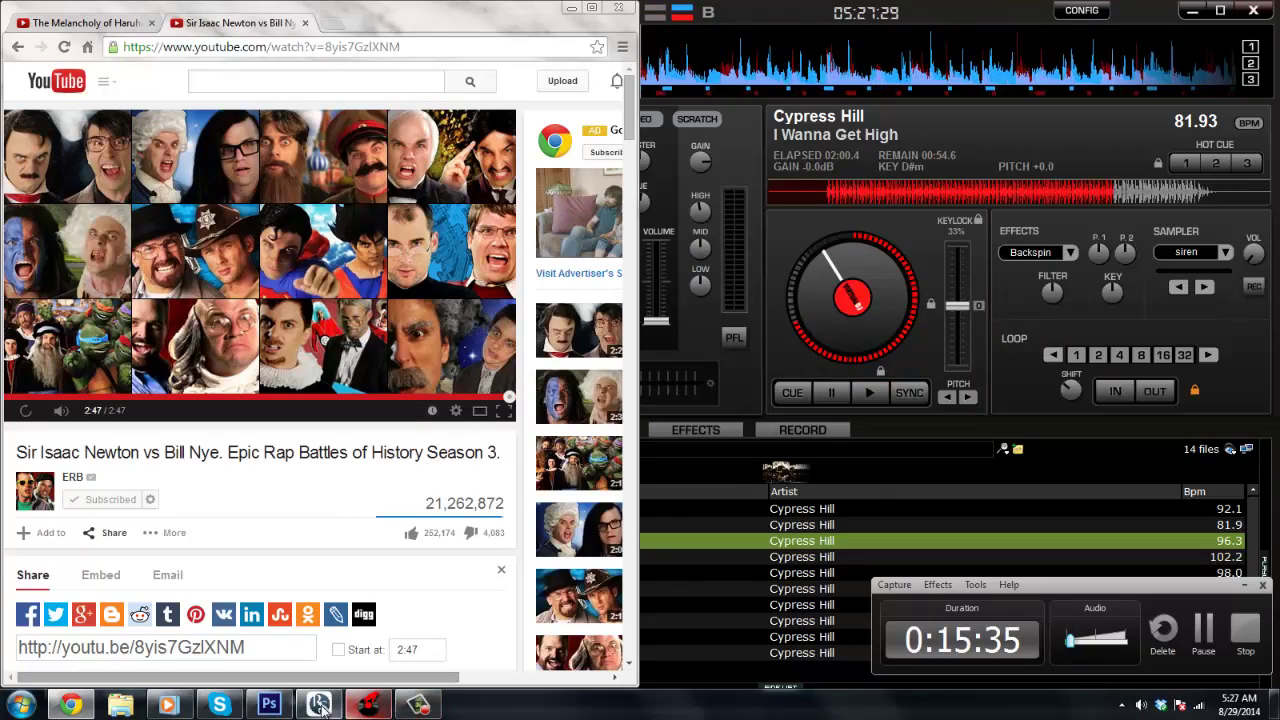
key(alt+Tab)
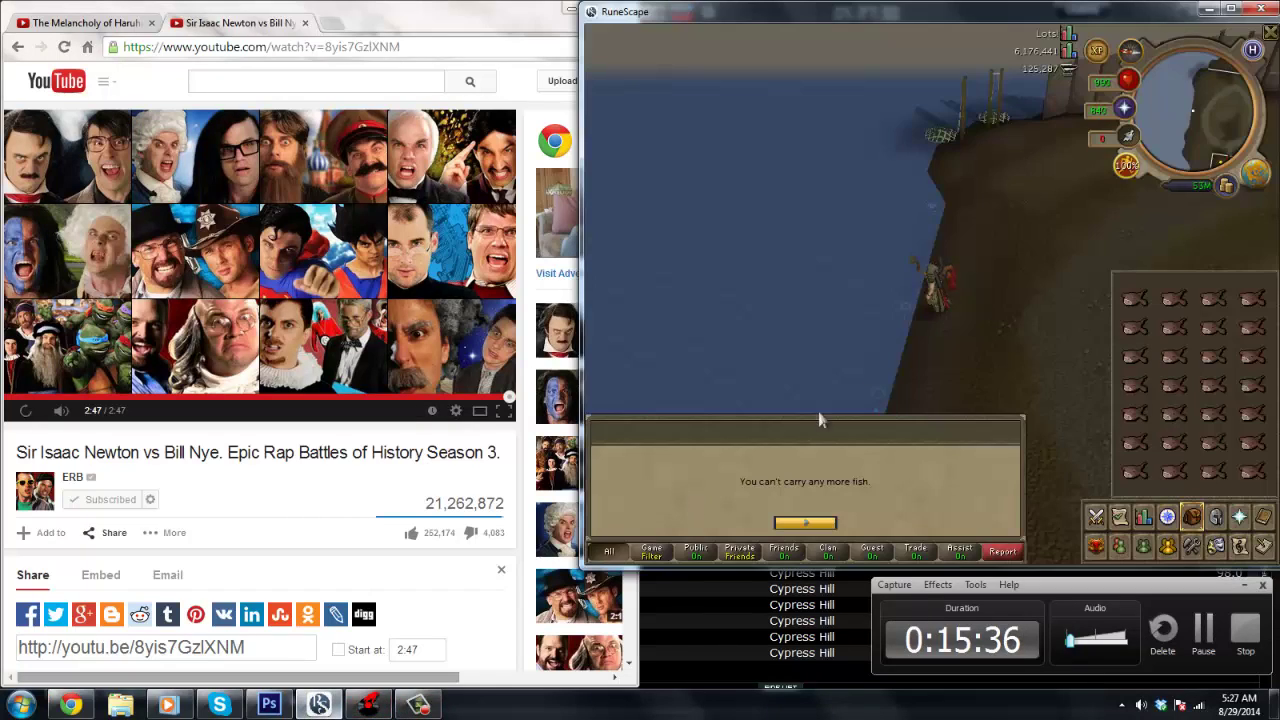
click(908, 334)
click(1215, 152)
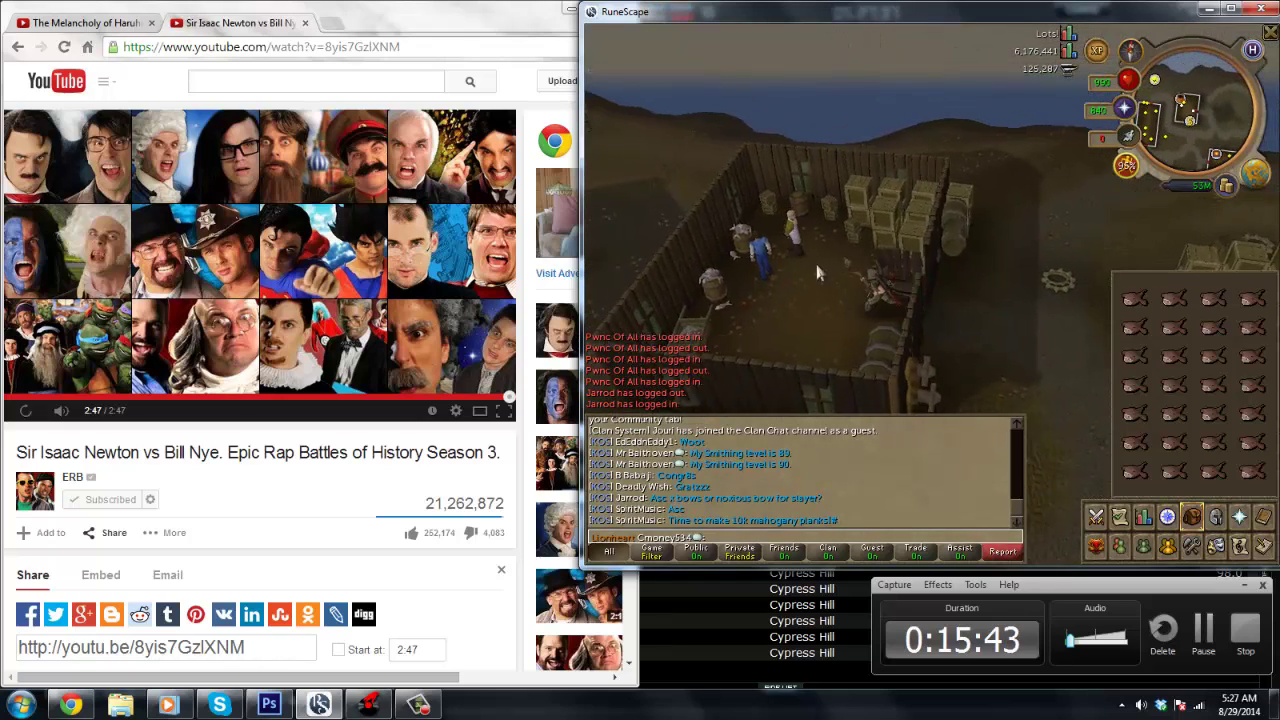
click(878, 300)
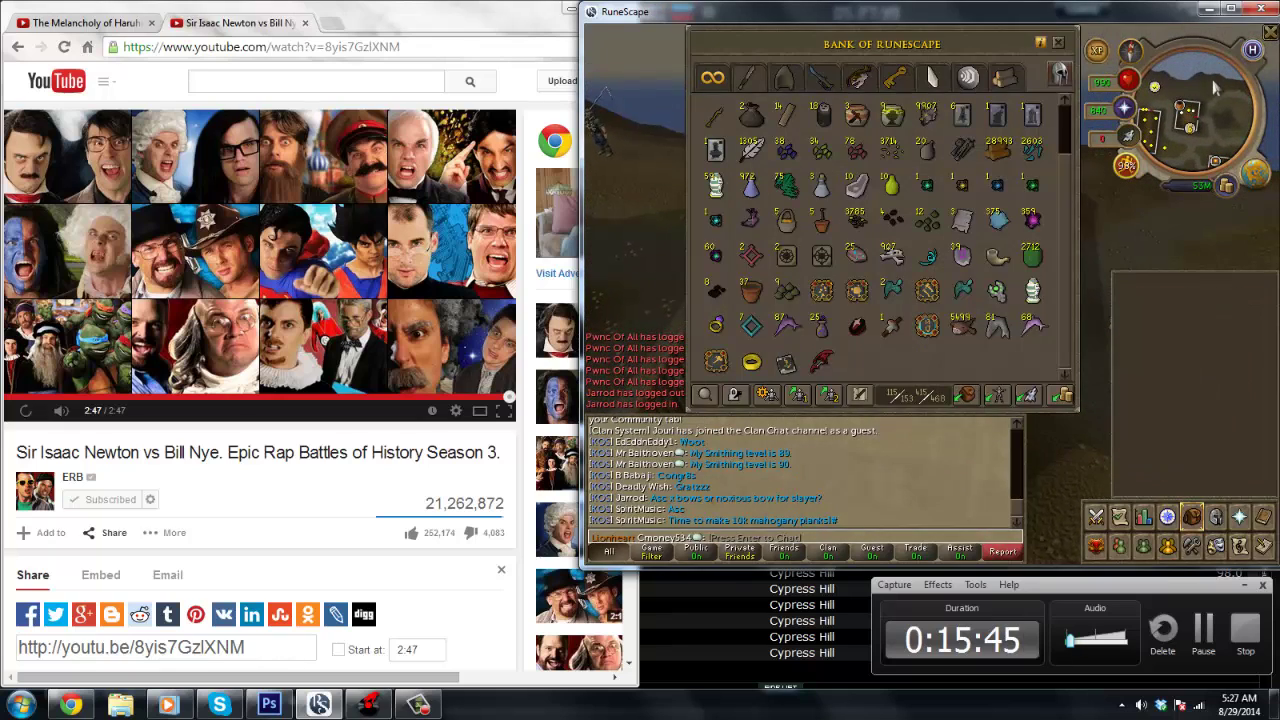
click(1052, 554)
click(1218, 85)
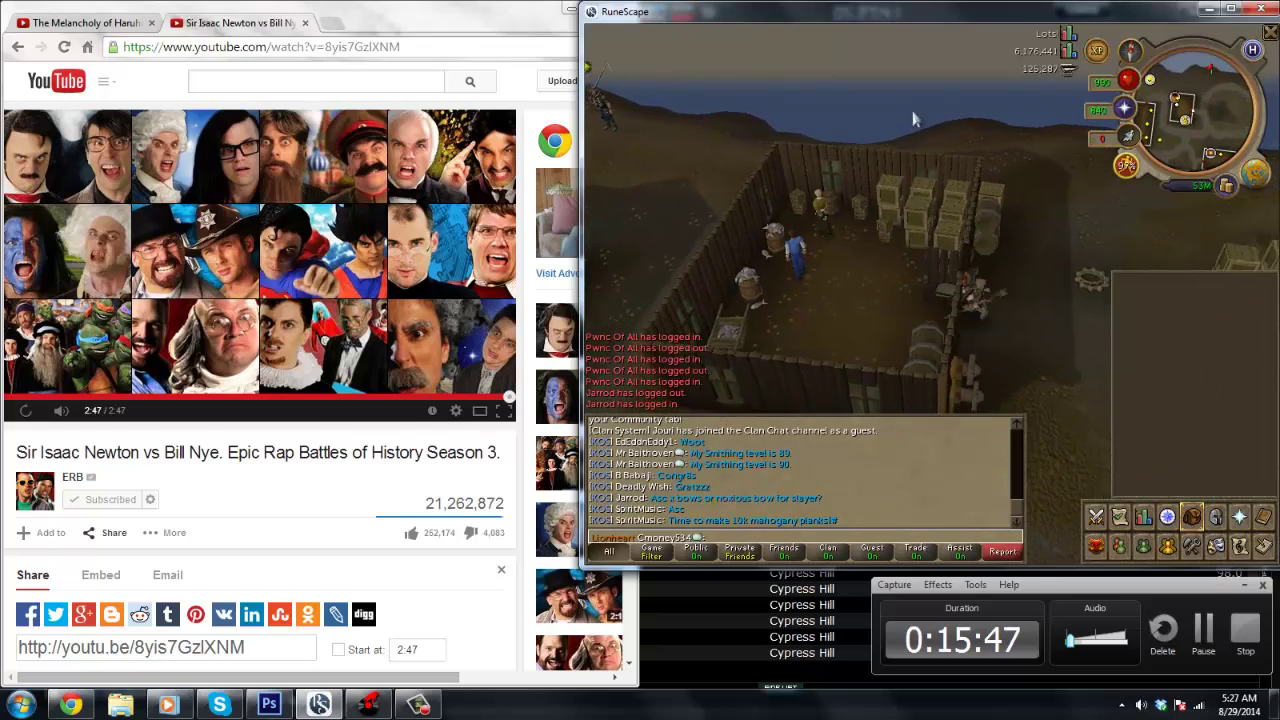
click(724, 588)
Step: Find "A To the K" further down the Black Sunday song list and load it onto deck B
click(392, 574)
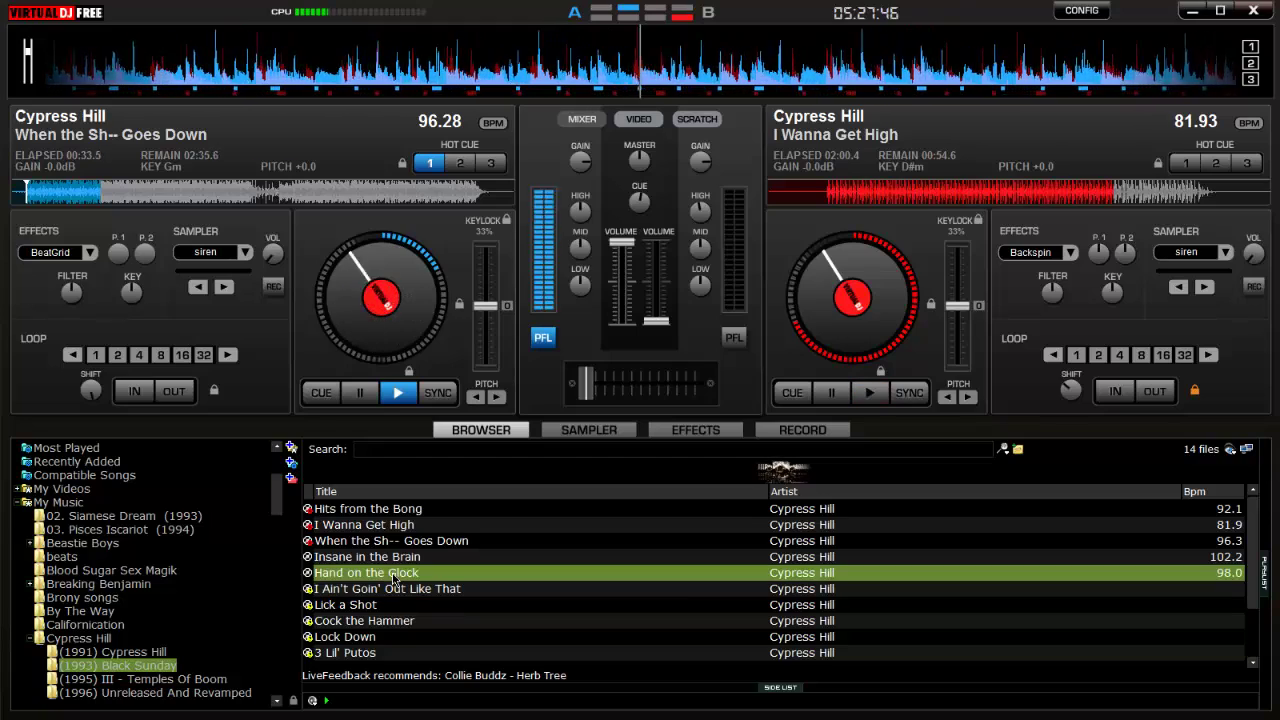
scroll(397, 596, down, 2)
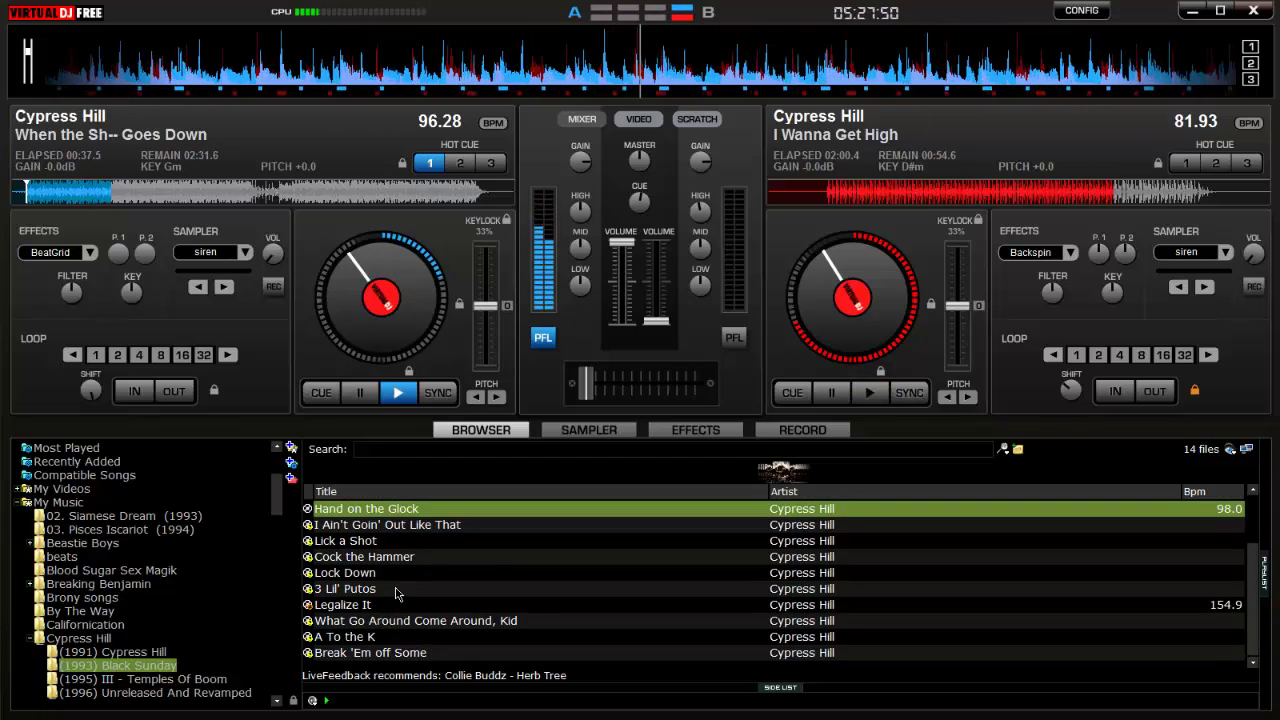
drag(368, 643, 833, 339)
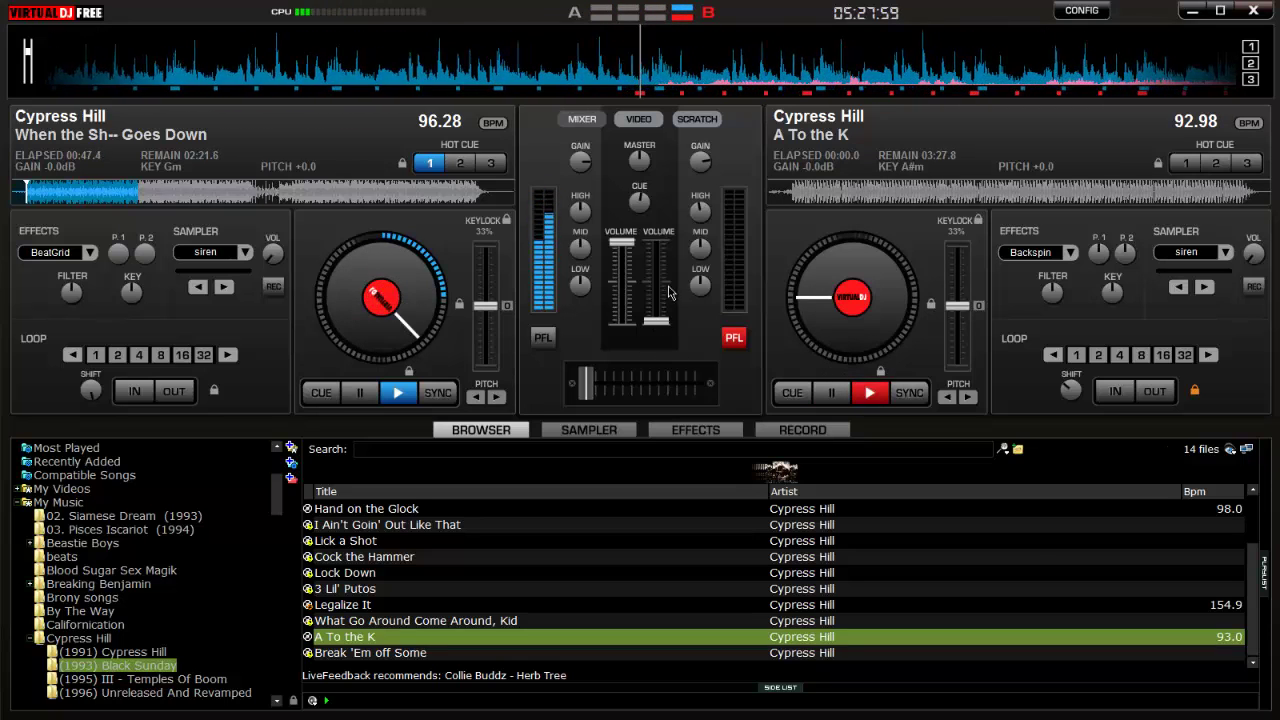
Step: Raise deck B's volume to about half, nudge the crossfader slightly toward the centre and start deck B playing
drag(662, 310, 657, 278)
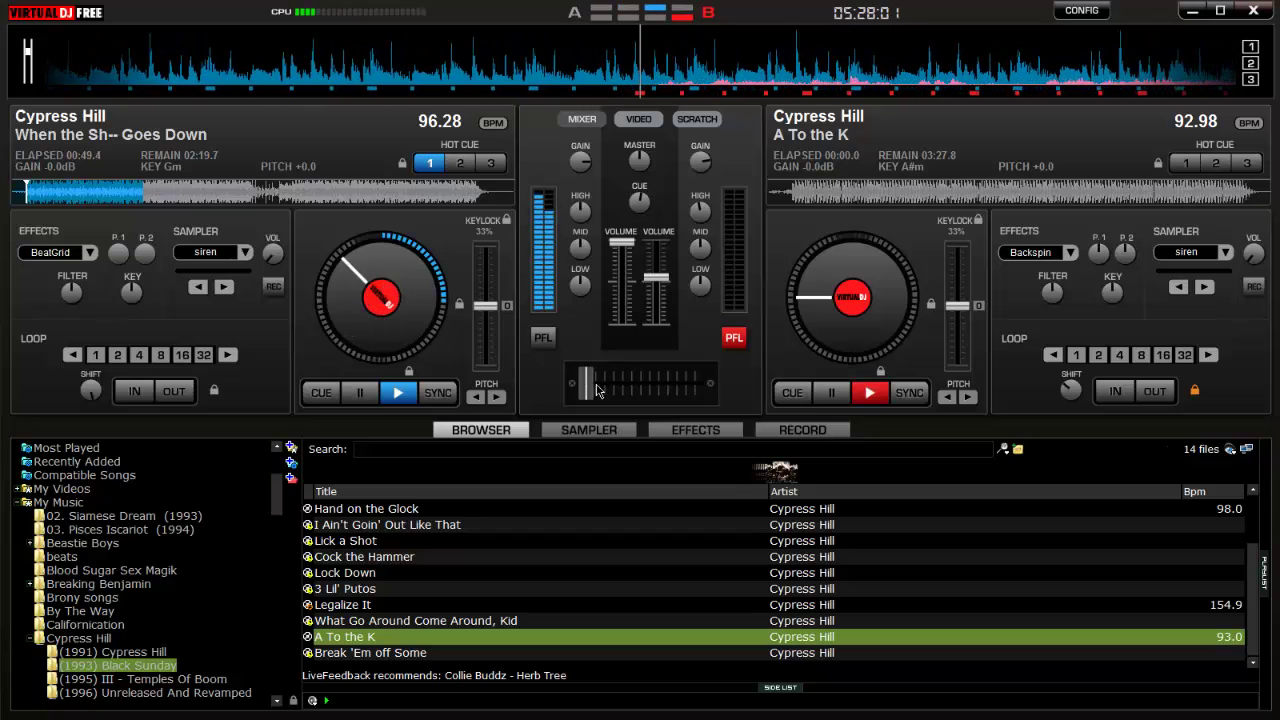
drag(585, 383, 603, 383)
click(870, 394)
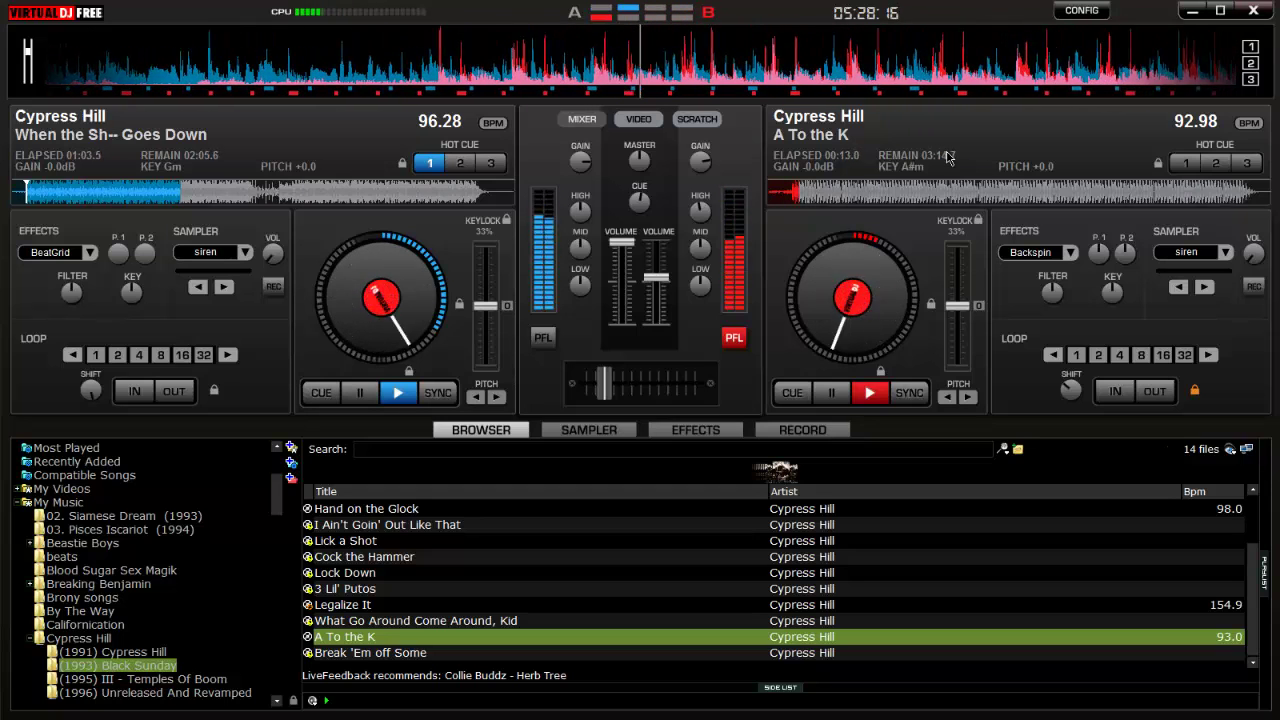
Step: Move the crossfader back fully to deck A, stop deck B and turn its platter to position the song near its beginning
mouse_move(604, 383)
mouse_down()
mouse_move(641, 392)
mouse_move(586, 388)
mouse_up()
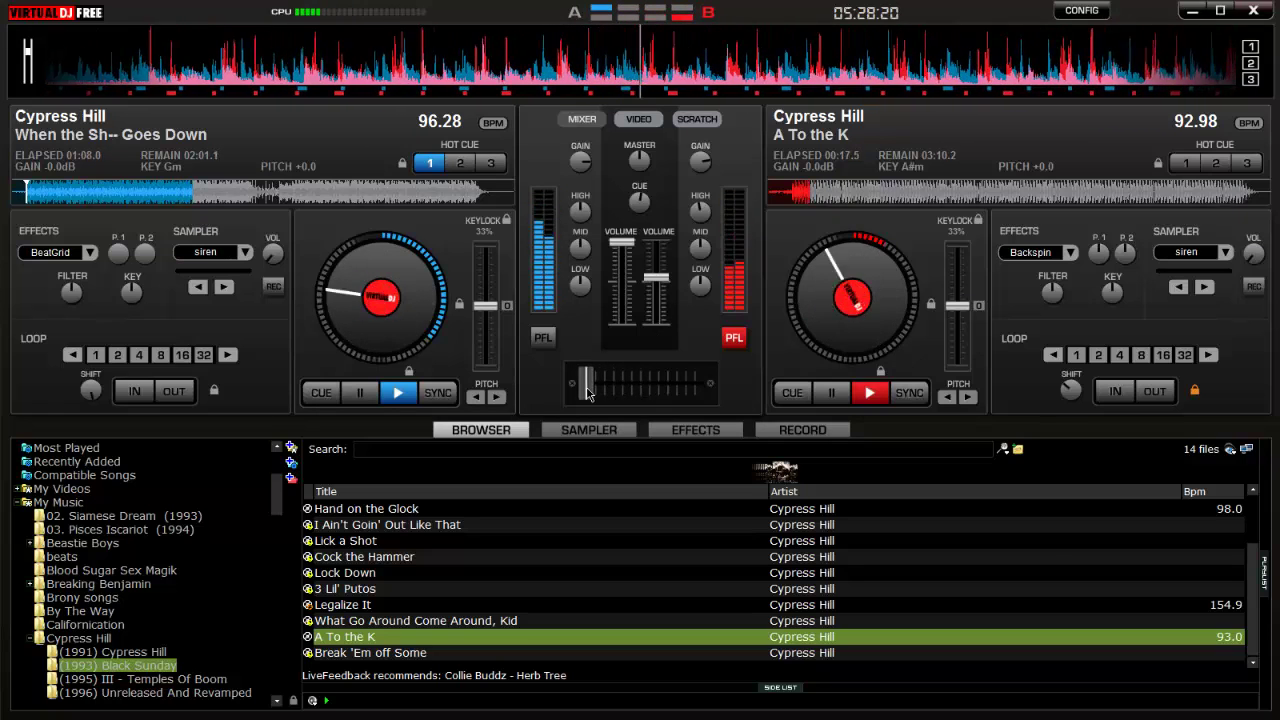
click(826, 393)
click(826, 393)
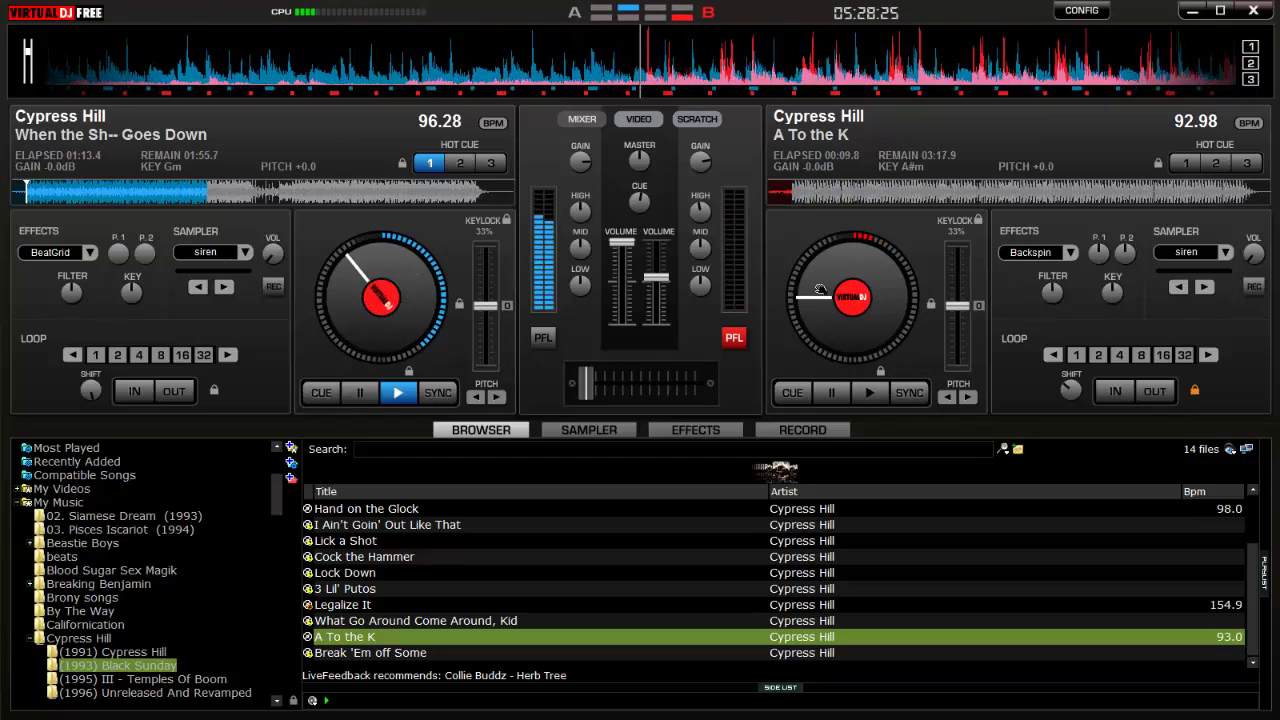
drag(880, 334, 865, 344)
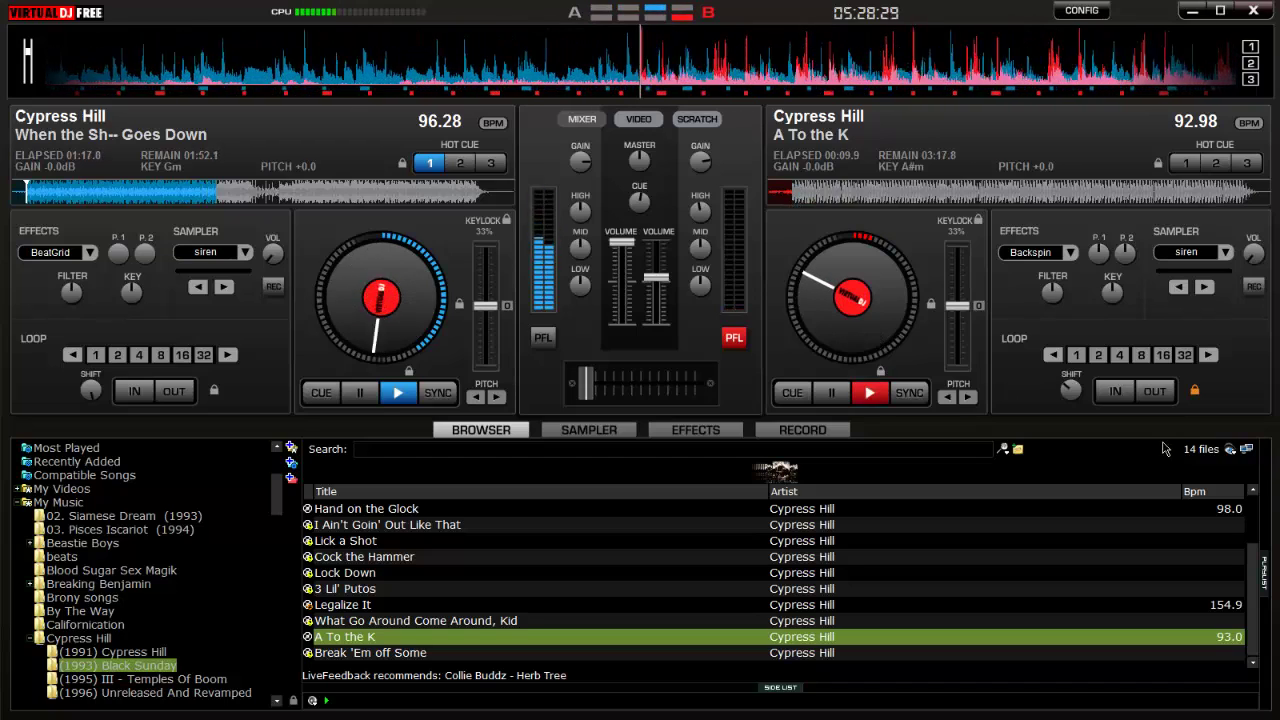
Step: Set an 8-beat loop on deck B, keep the crossfader fully on deck A and start deck B playing
click(1141, 355)
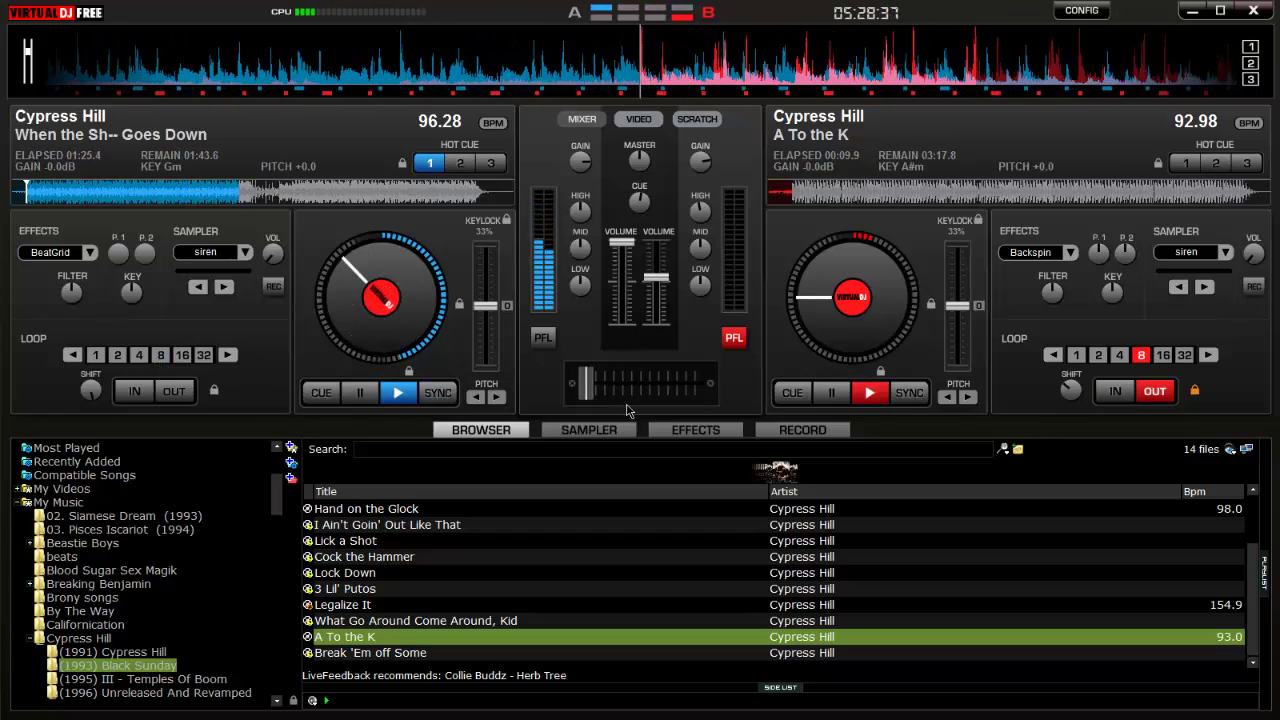
mouse_move(598, 395)
mouse_down()
mouse_move(617, 395)
mouse_move(588, 391)
mouse_up()
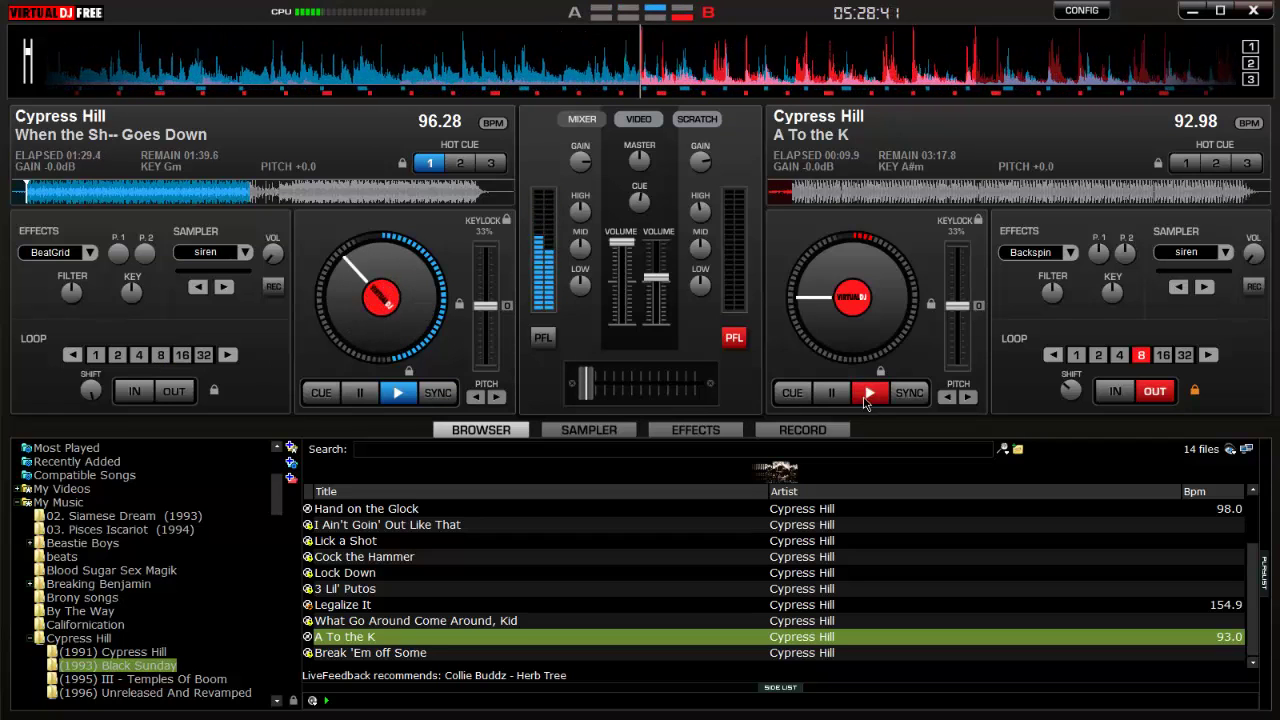
click(867, 393)
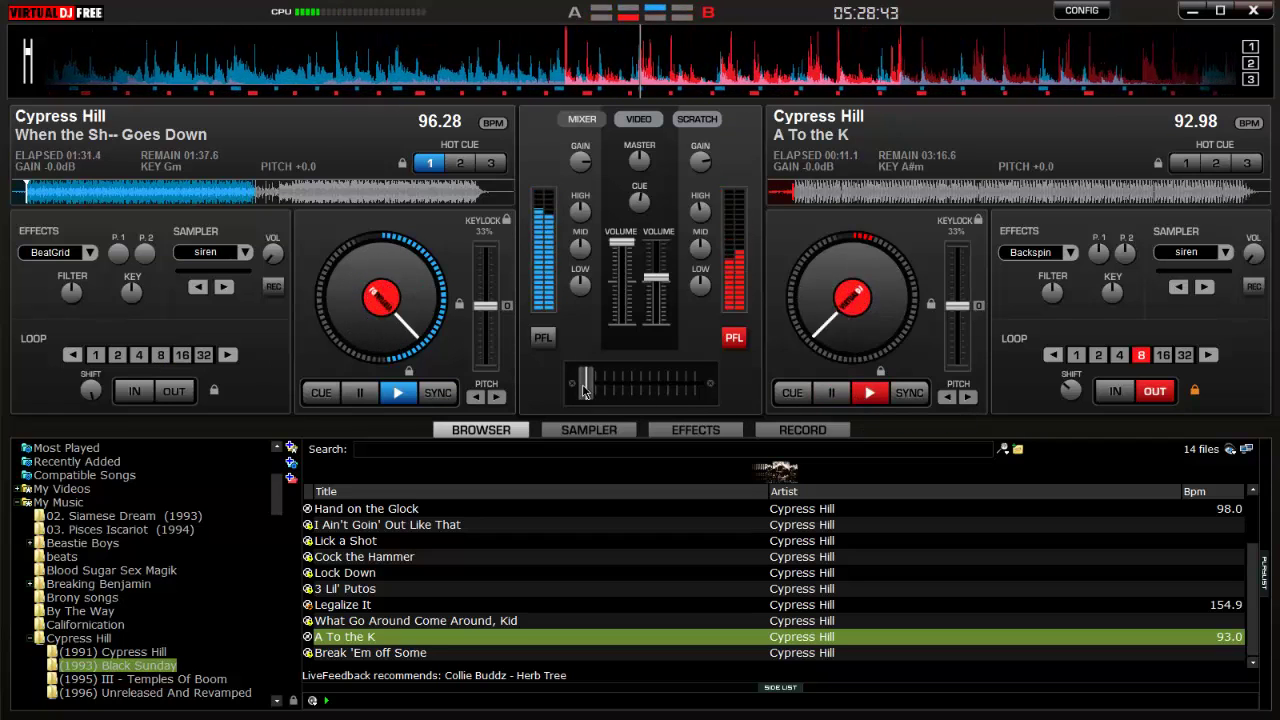
Step: Blend in deck B by raising its volume slightly and working the crossfader partway across, finishing with it fully on deck B
drag(587, 388, 625, 398)
mouse_move(654, 285)
mouse_down()
mouse_move(656, 261)
mouse_move(627, 253)
mouse_move(628, 287)
mouse_move(624, 267)
mouse_move(656, 272)
mouse_move(625, 244)
mouse_move(659, 265)
mouse_up()
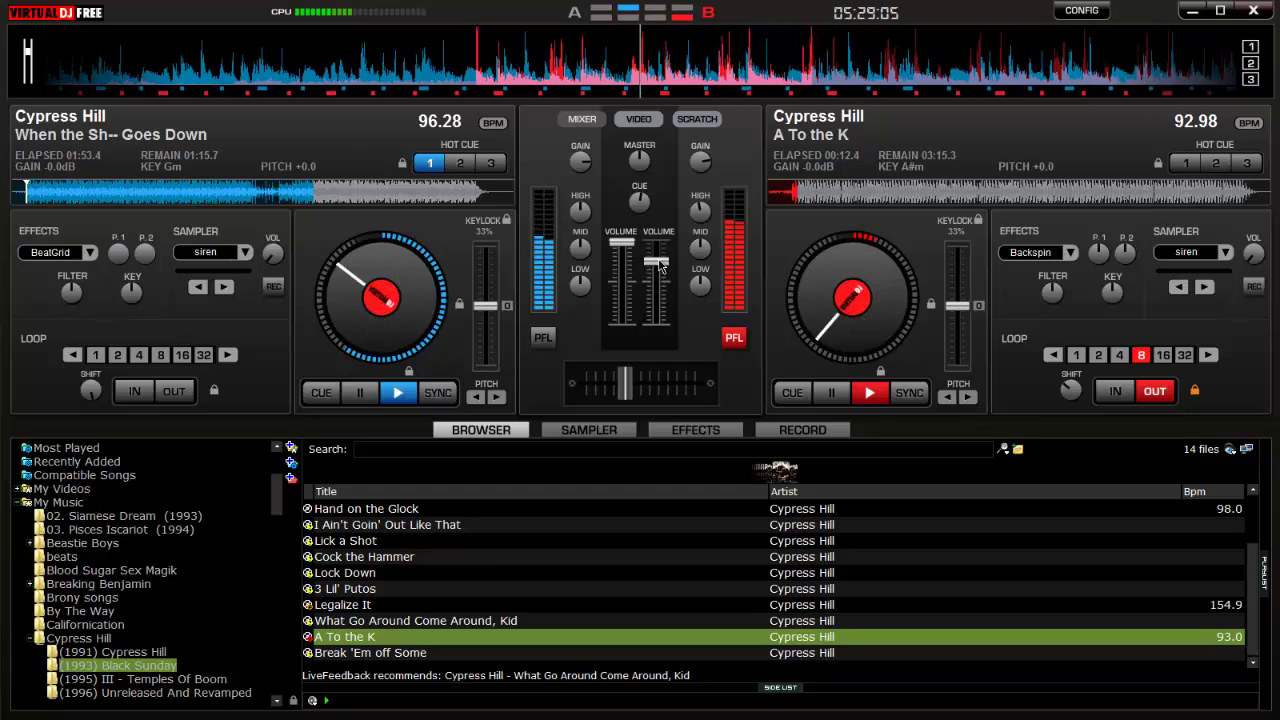
mouse_move(621, 366)
mouse_down()
mouse_move(643, 385)
mouse_move(612, 385)
mouse_up()
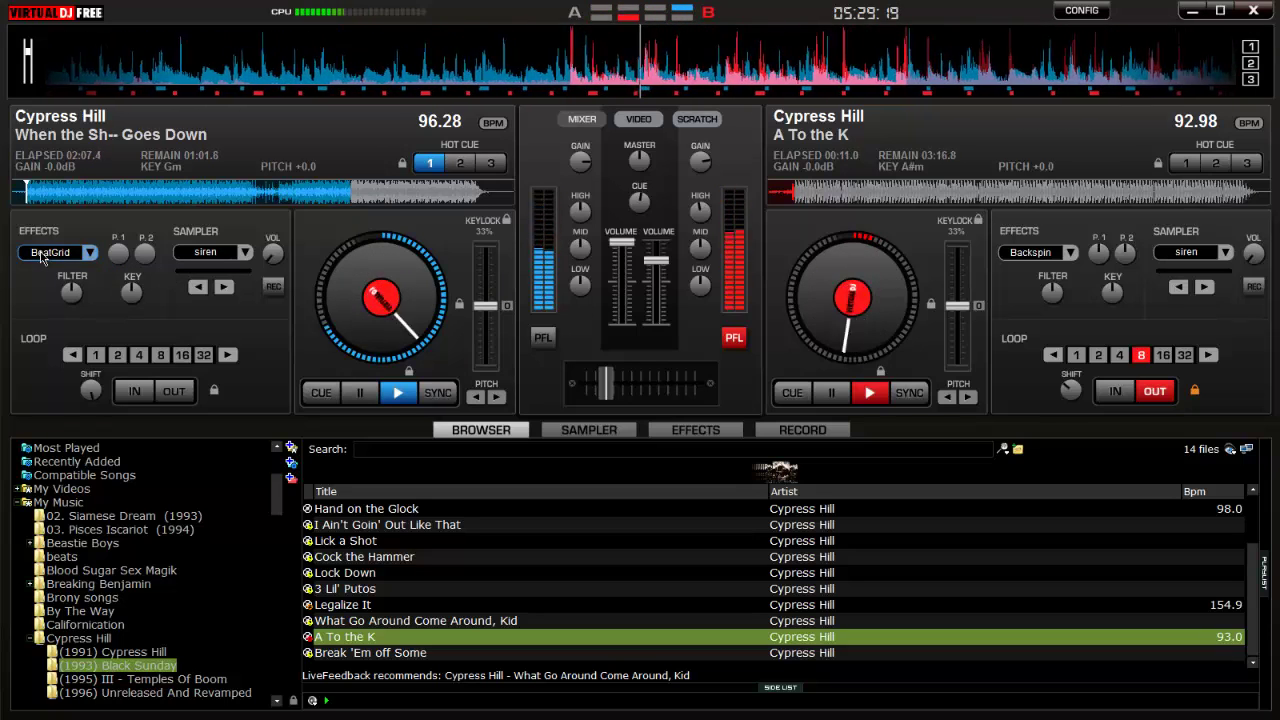
drag(607, 396, 697, 400)
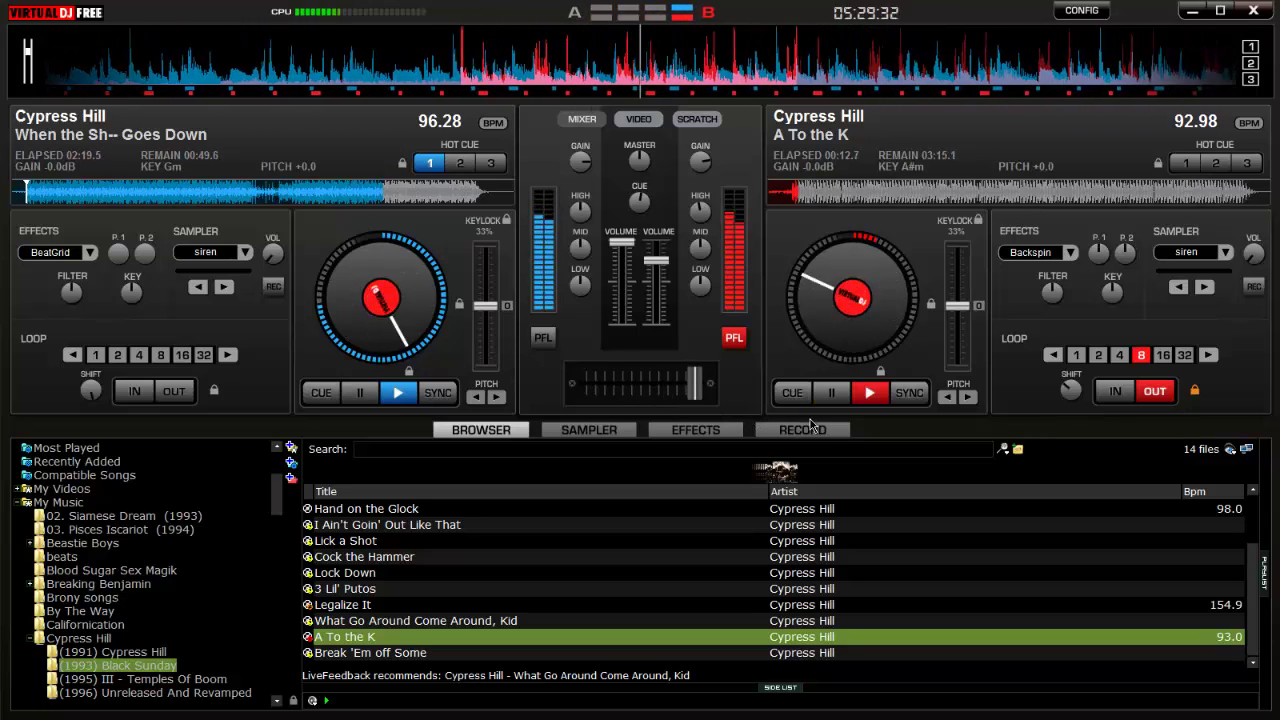
key(alt+Tab)
key(alt+Tab)
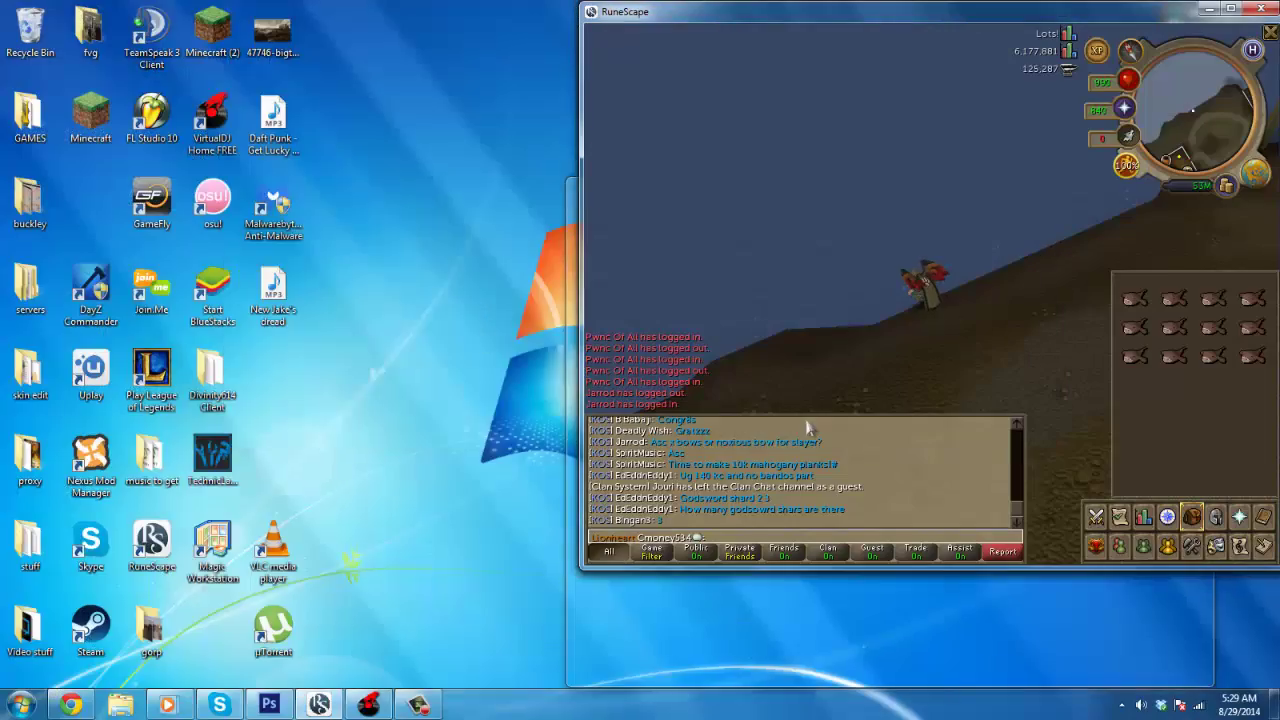
key(alt+Tab)
key(alt+Tab)
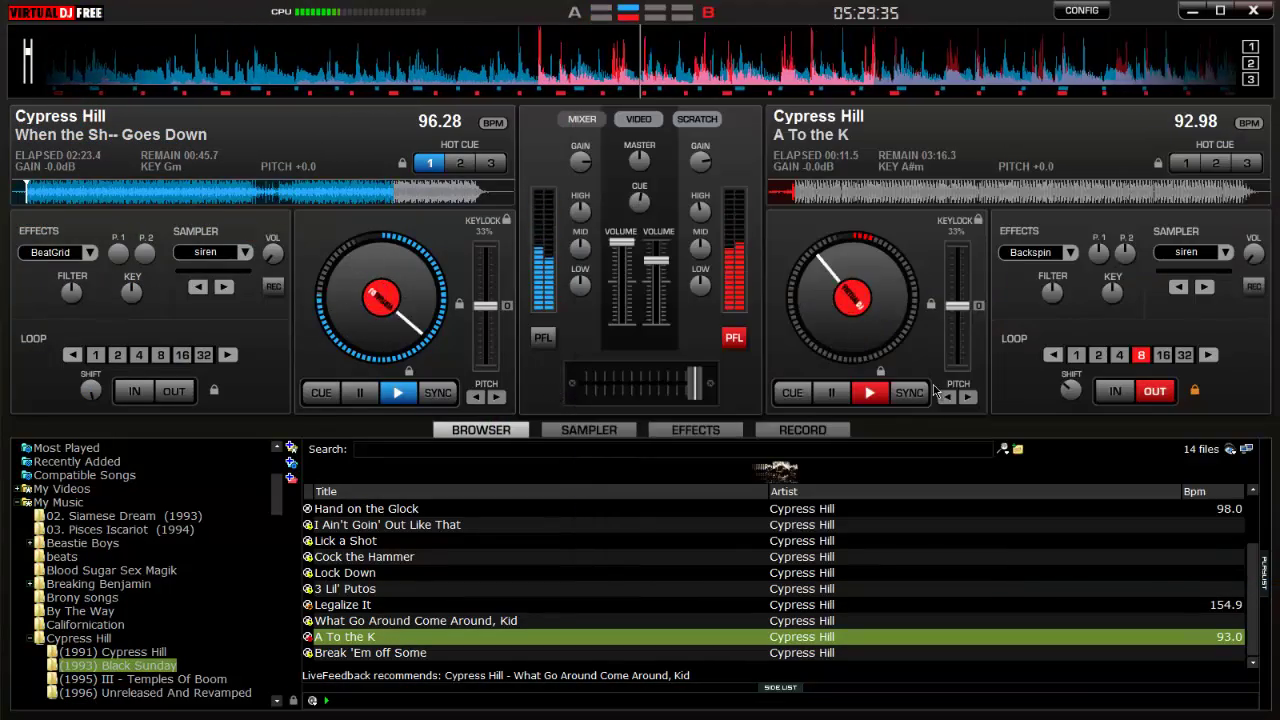
Step: Show the scratch waveforms in the mixer section and scratch the looping song on deck B back and forth
click(697, 115)
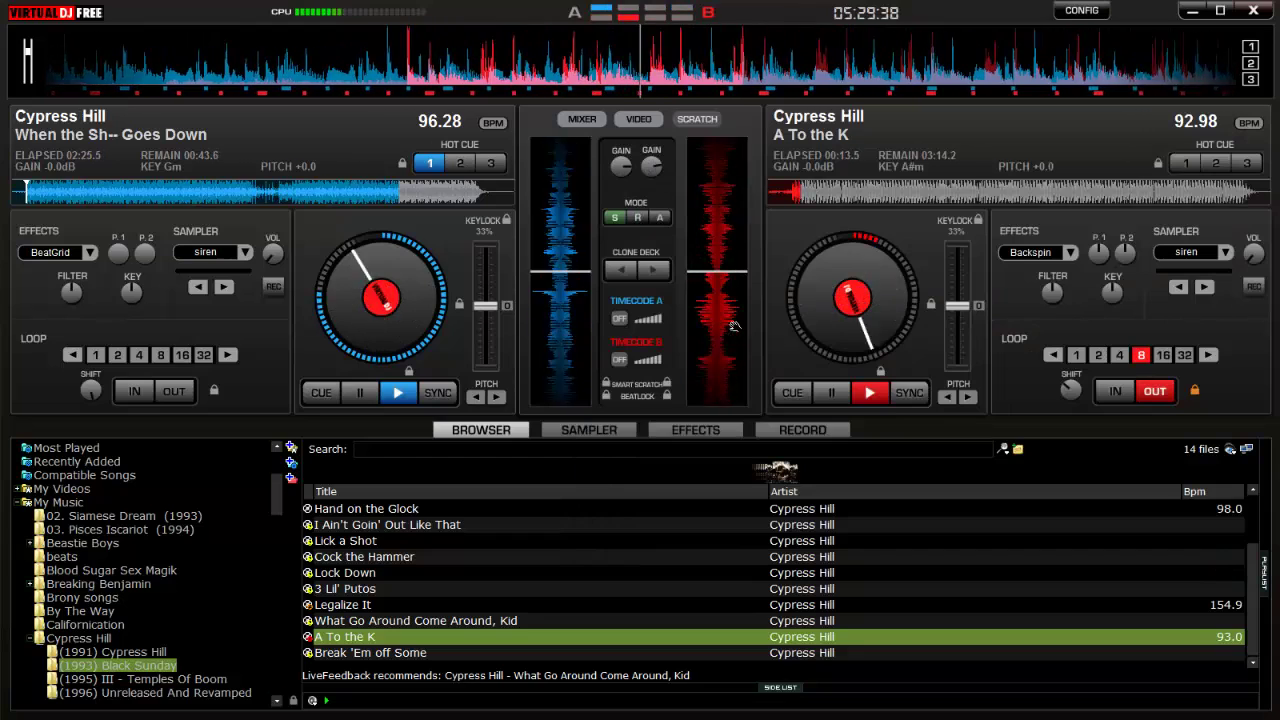
mouse_move(733, 325)
mouse_down()
mouse_move(726, 345)
mouse_move(727, 305)
mouse_move(730, 316)
mouse_up()
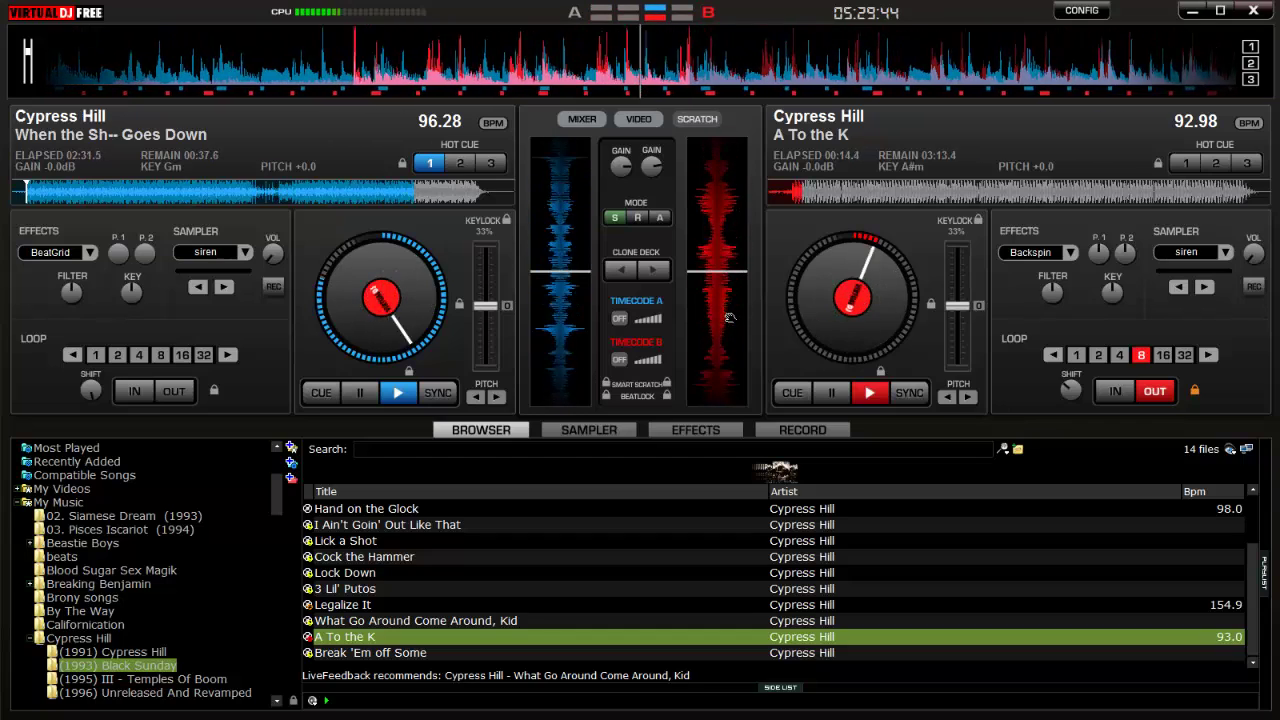
mouse_move(731, 318)
mouse_down()
mouse_move(727, 350)
mouse_move(722, 303)
mouse_up()
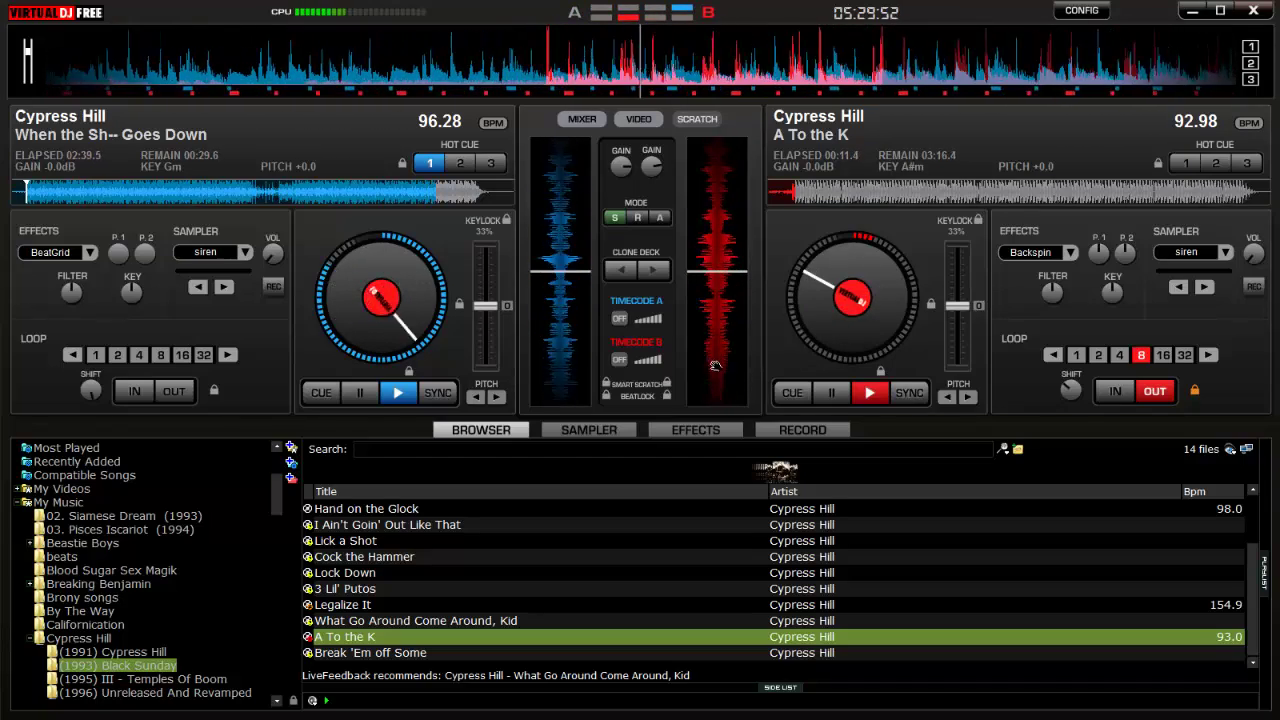
drag(720, 320, 720, 320)
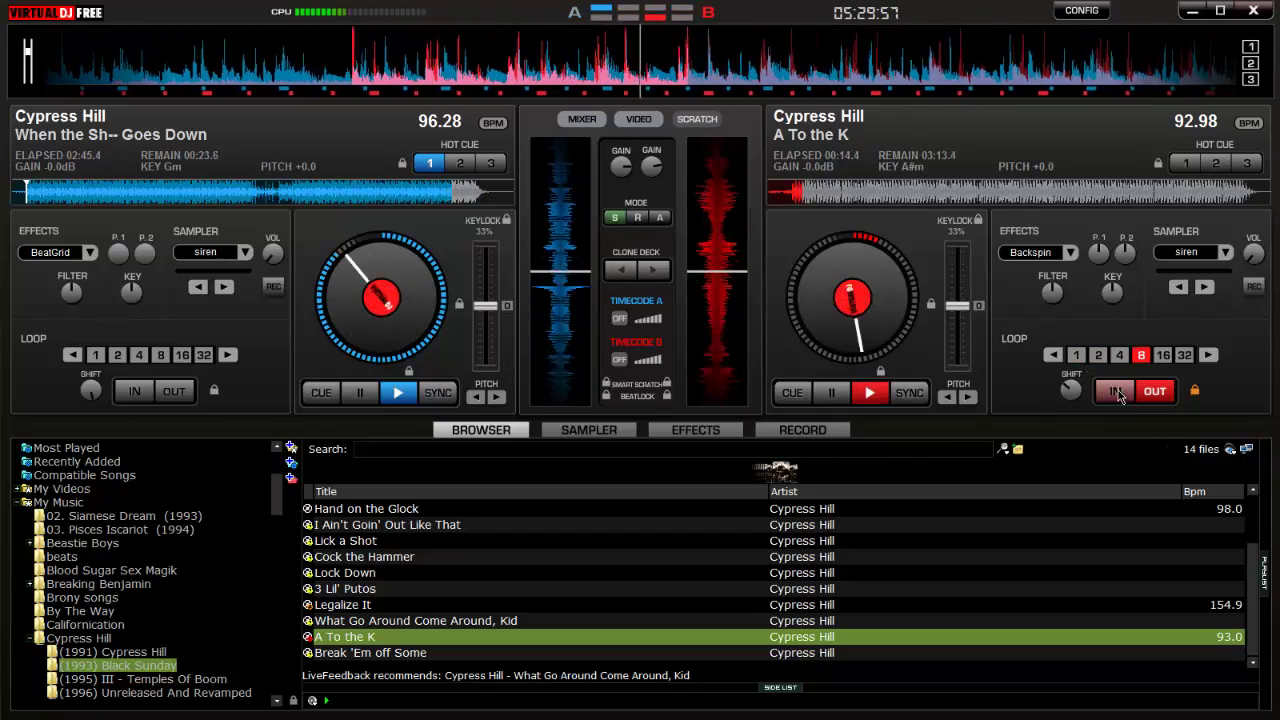
Step: Replace deck B's 8-beat loop with a 2-beat loop using new in and out points, and release the loop
click(1156, 395)
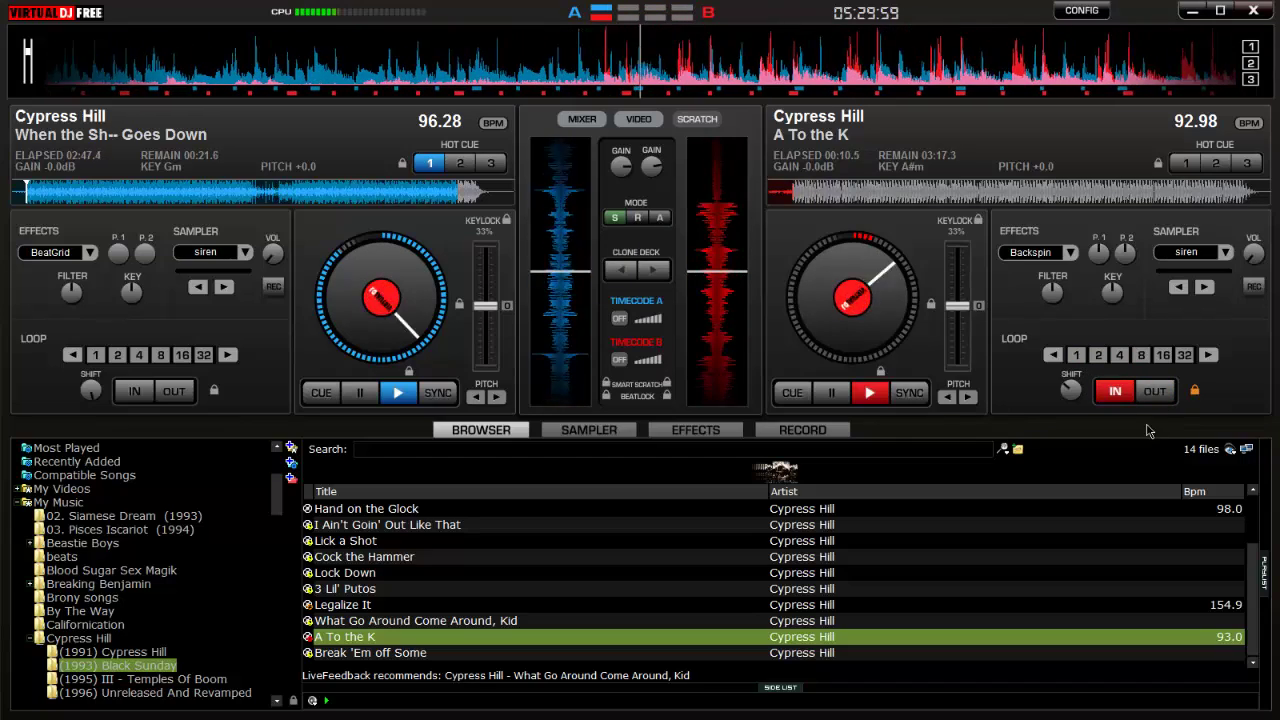
click(1117, 393)
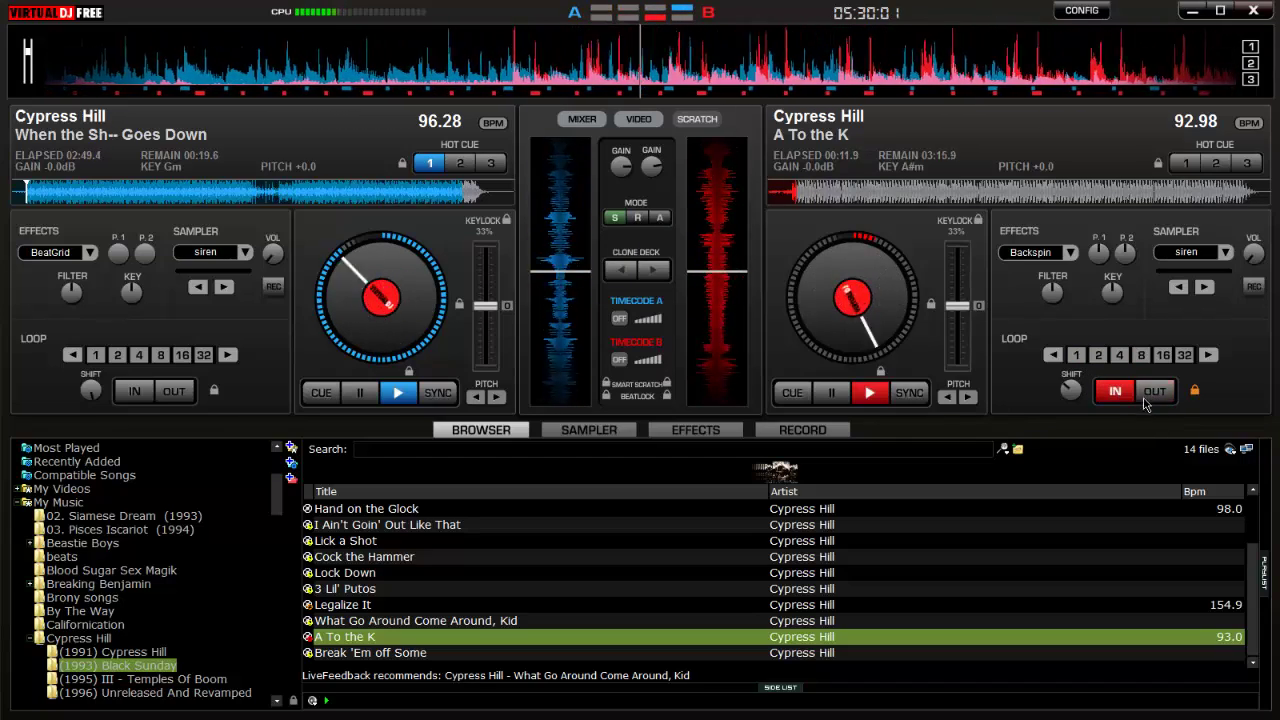
click(1152, 396)
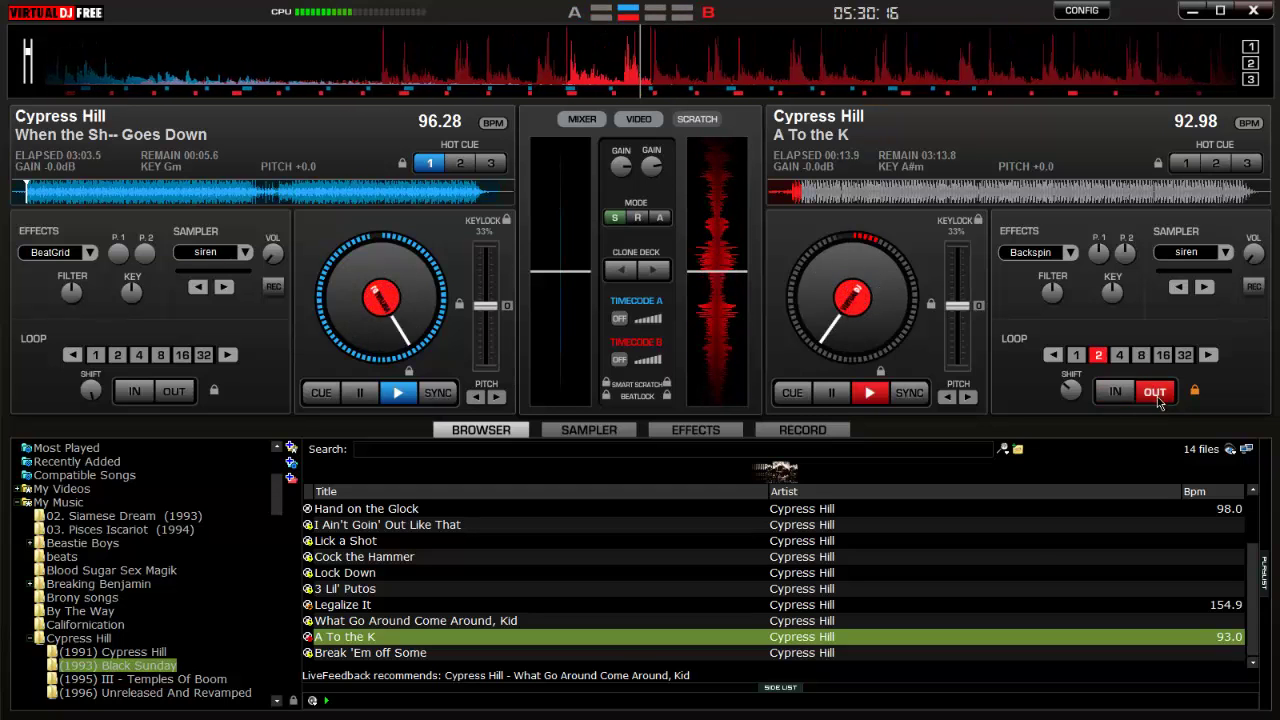
click(1118, 393)
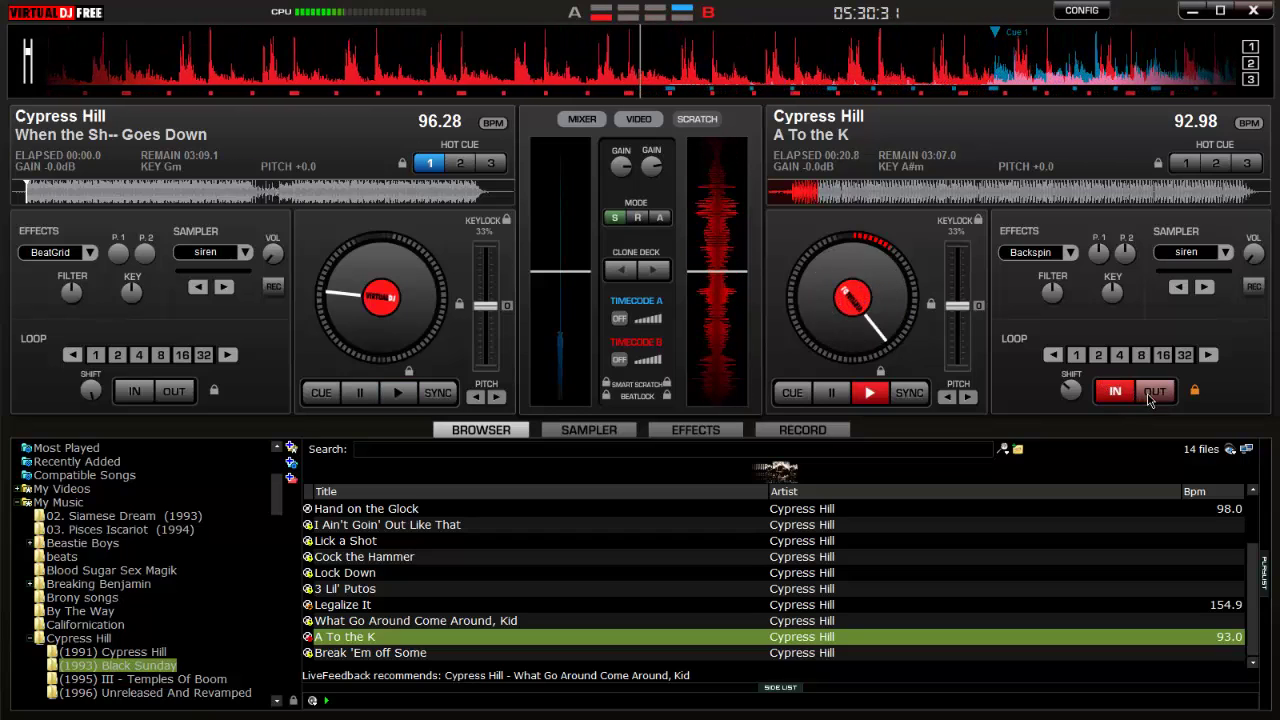
click(1137, 394)
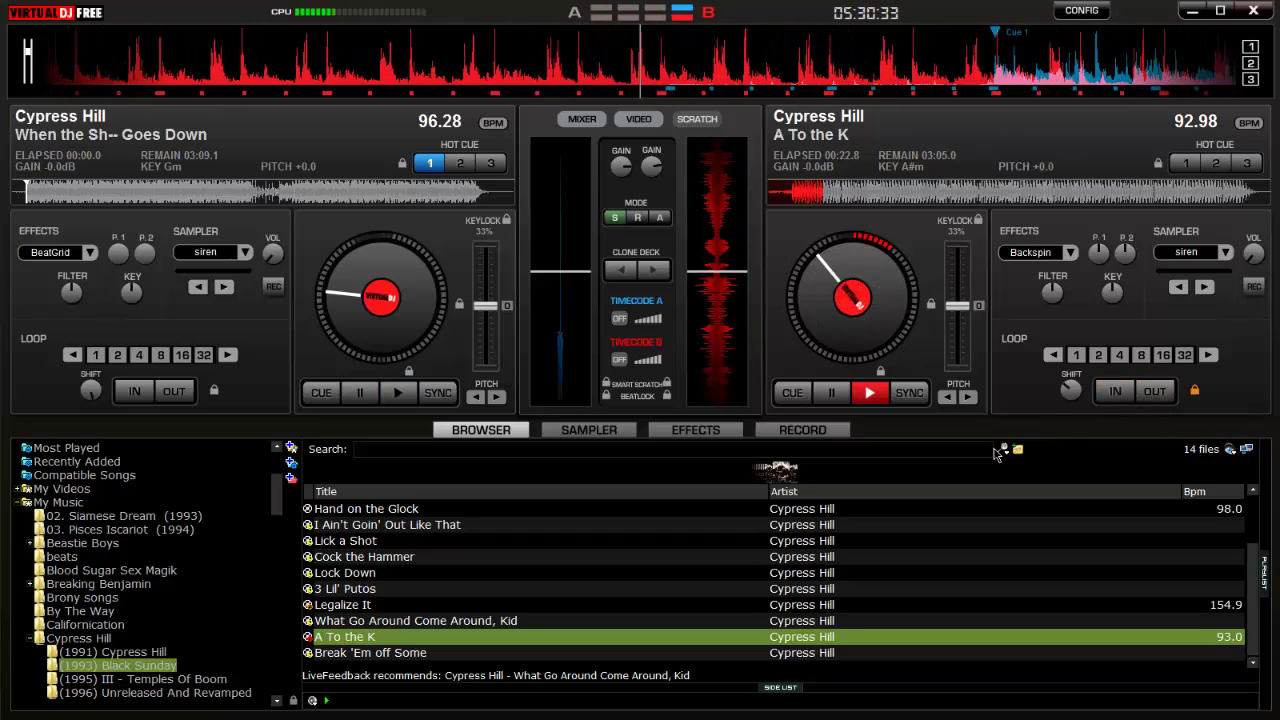
Step: Raise deck B's volume to full in the mixer view and browse its list of effects without choosing one
key(alt+Tab)
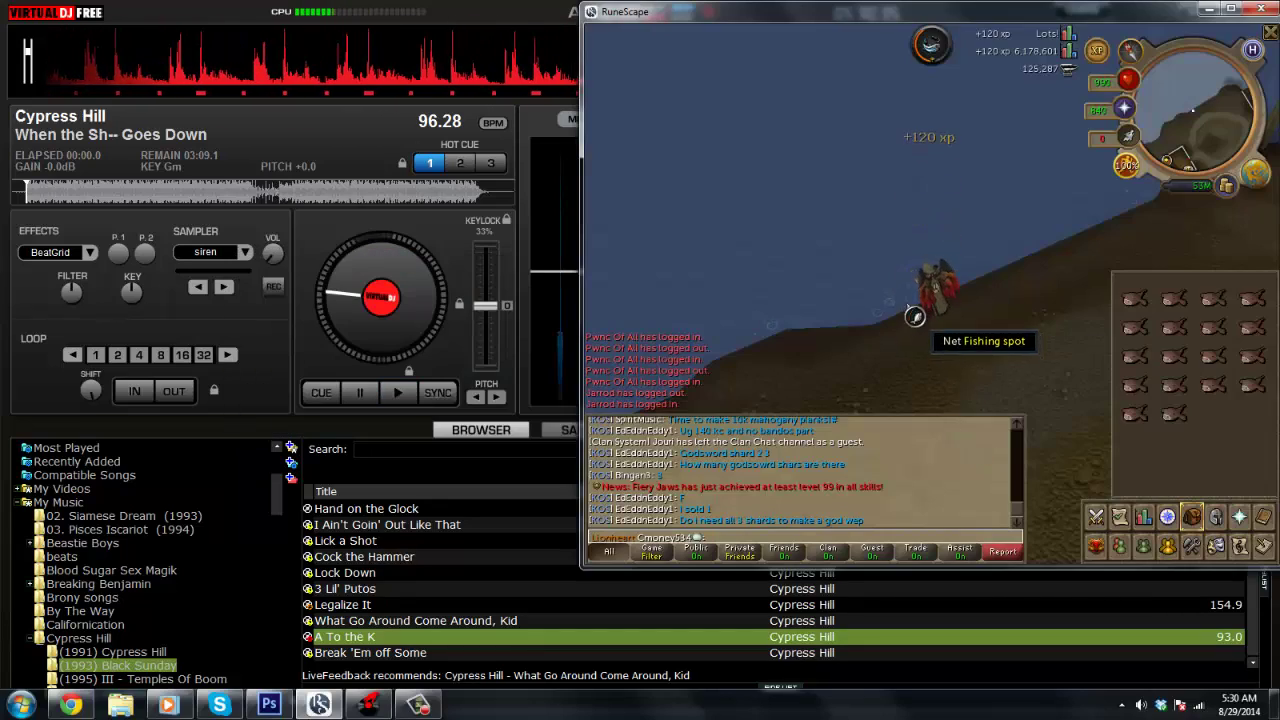
key(alt+Tab)
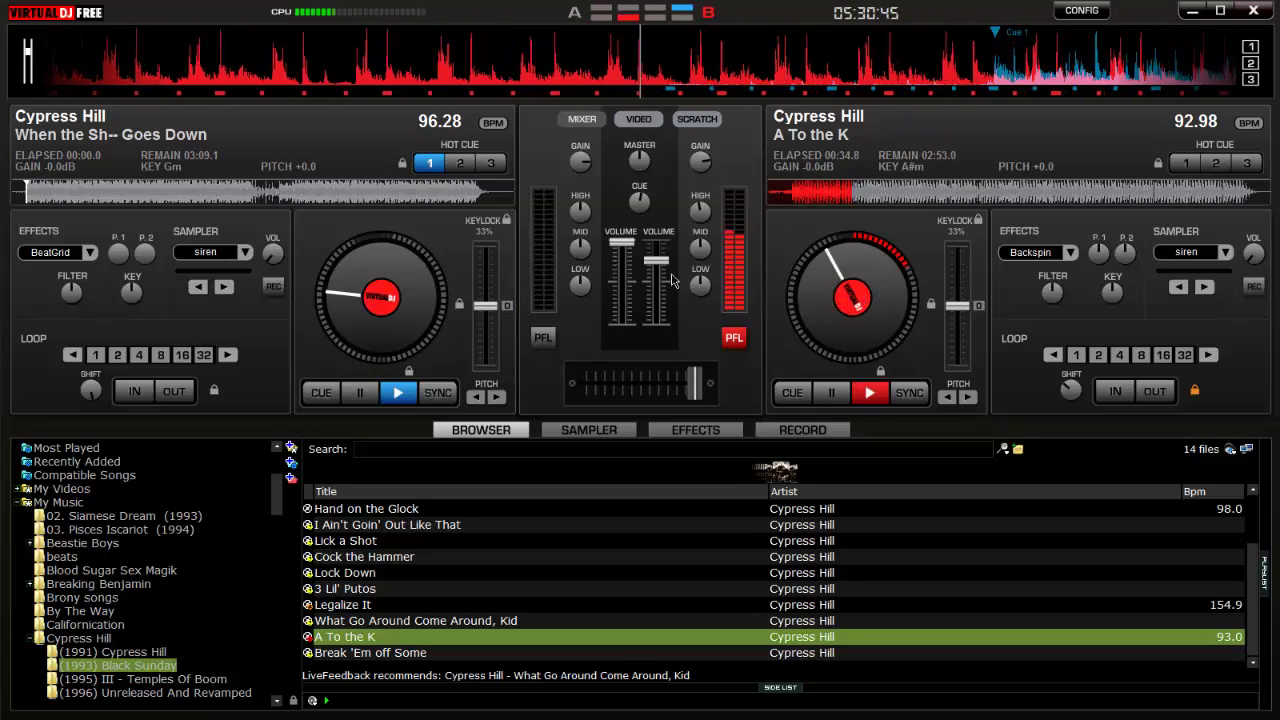
drag(655, 261, 655, 241)
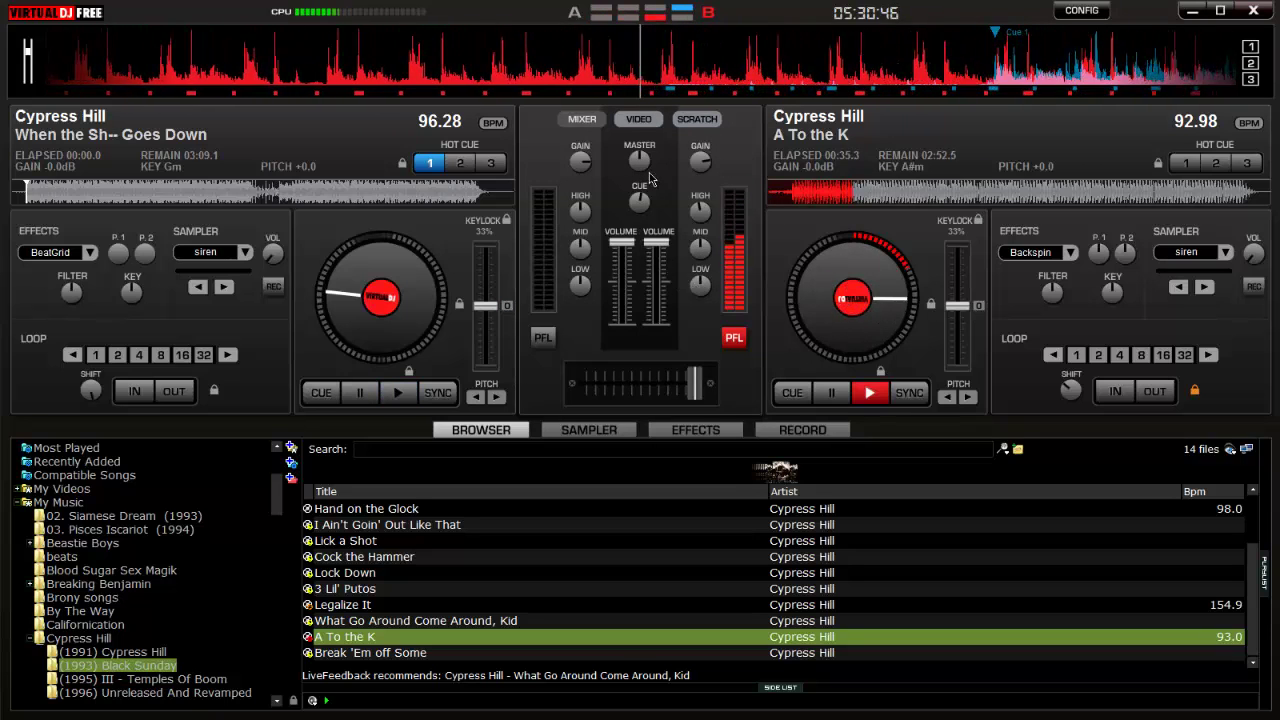
click(1069, 252)
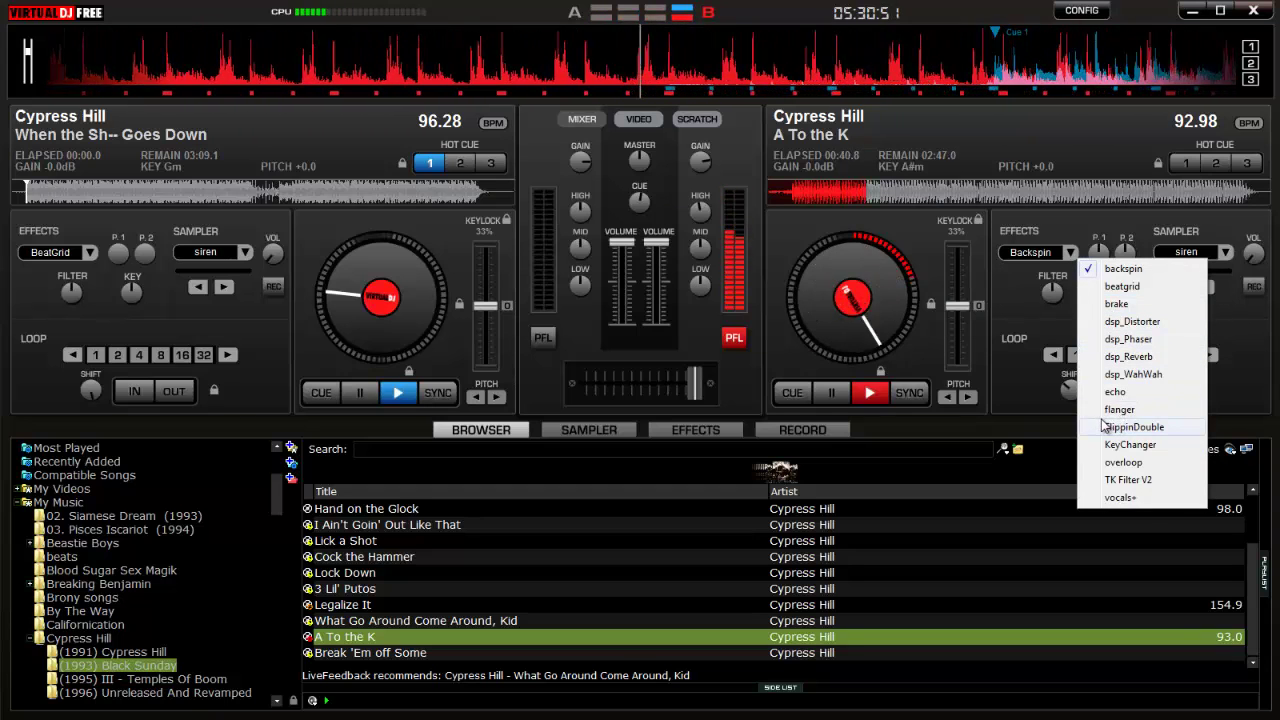
click(1030, 378)
Step: Loop deck B over 32 beats, shorten the loop to 1 beat and release it so the song plays on
click(1127, 395)
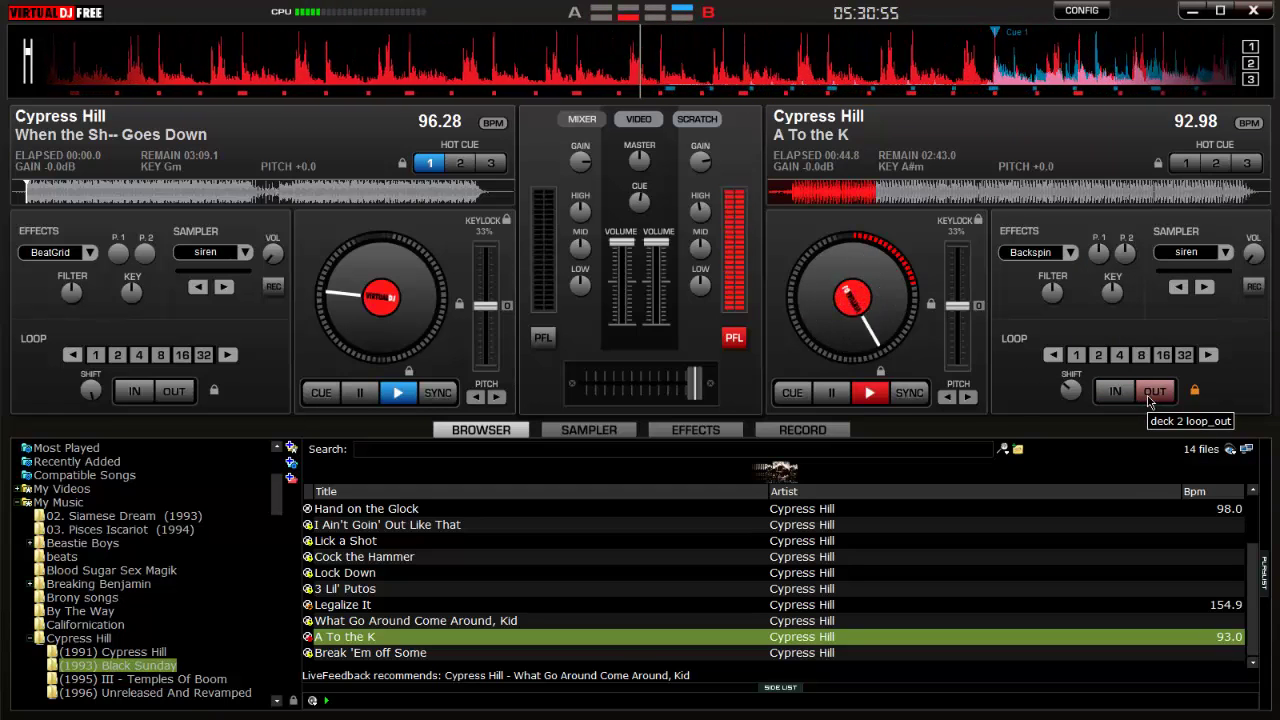
click(1152, 392)
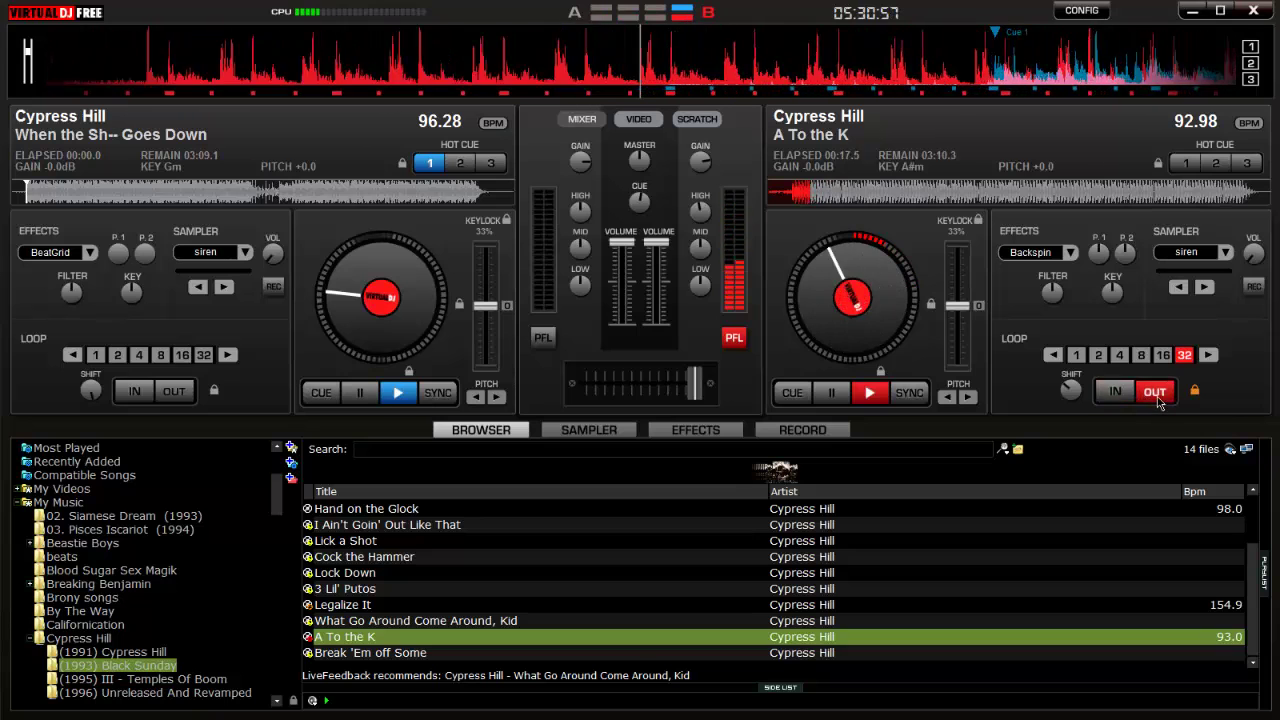
click(1092, 362)
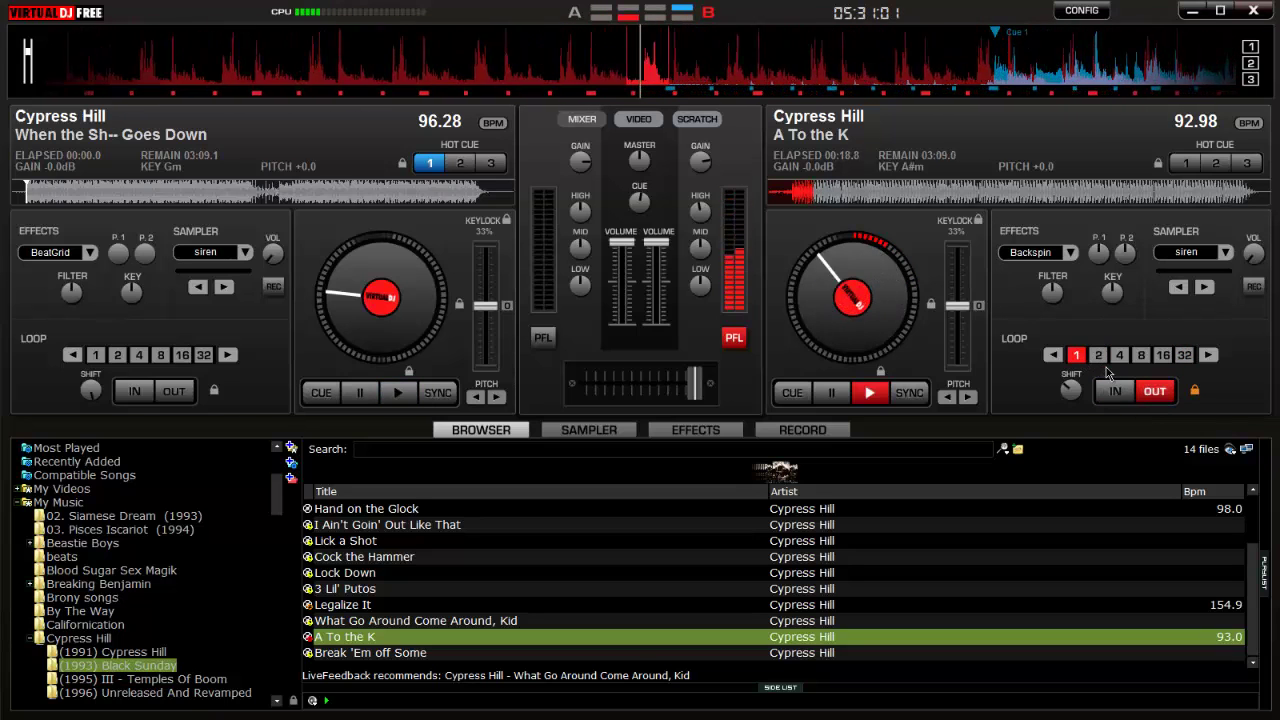
click(1156, 396)
click(1156, 398)
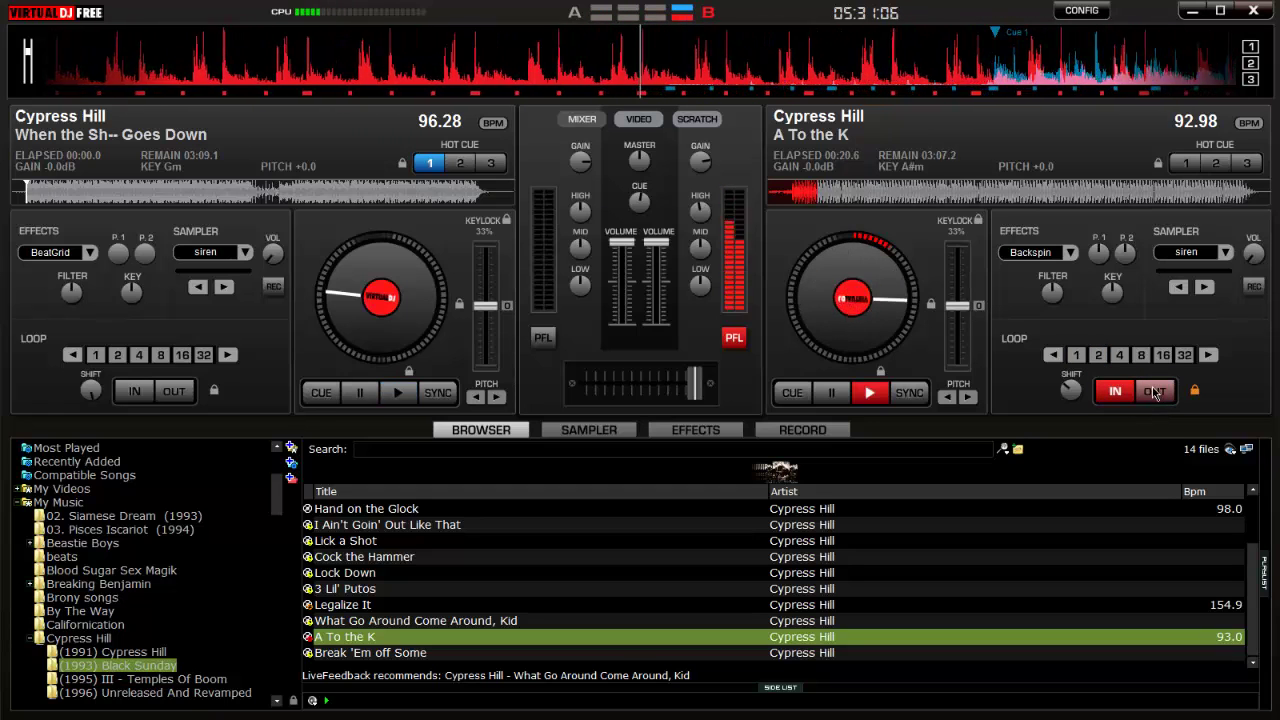
click(1153, 395)
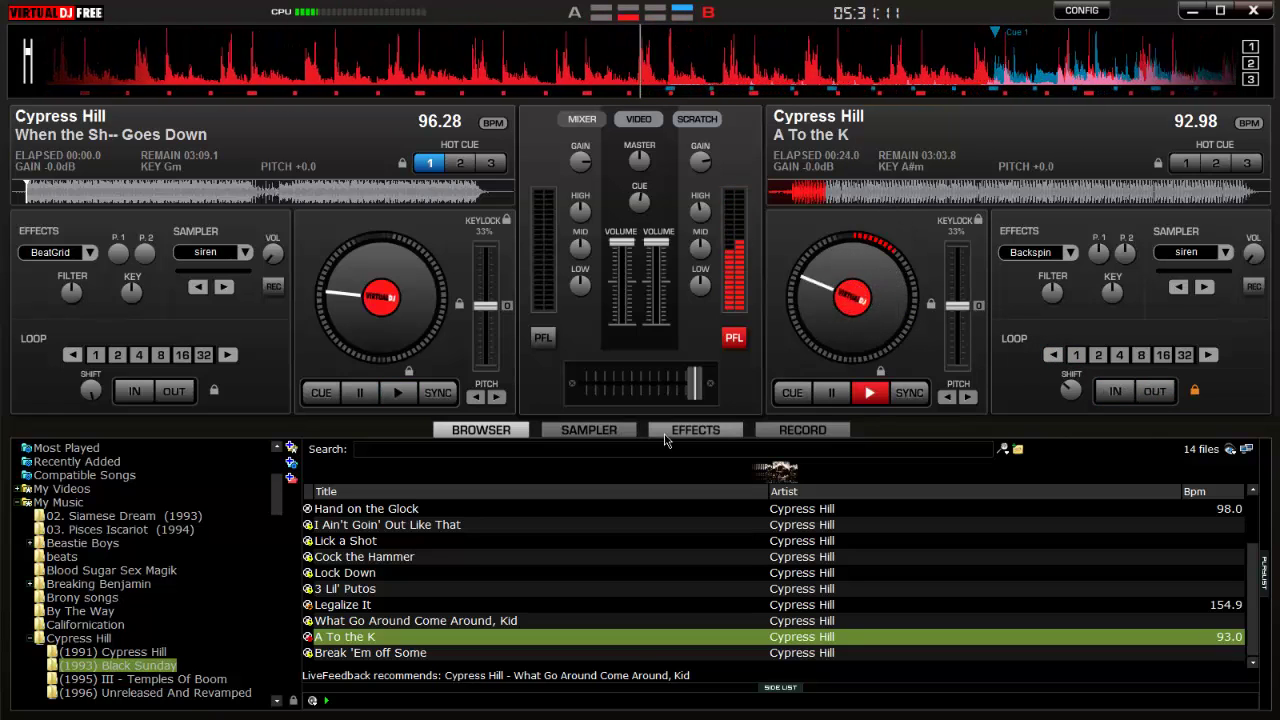
Step: Check RuneScape briefly, return to VirtualDJ, and try a 4-beat loop on deck B before releasing it
key(alt+Tab)
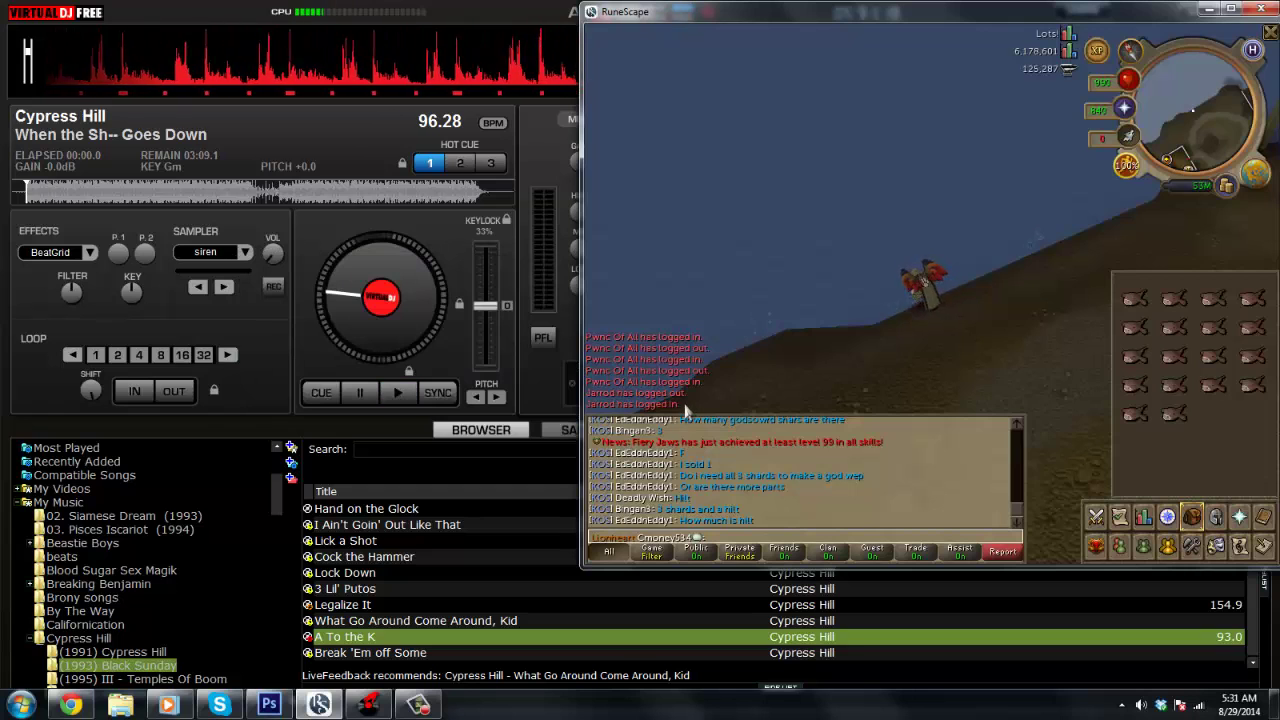
click(545, 412)
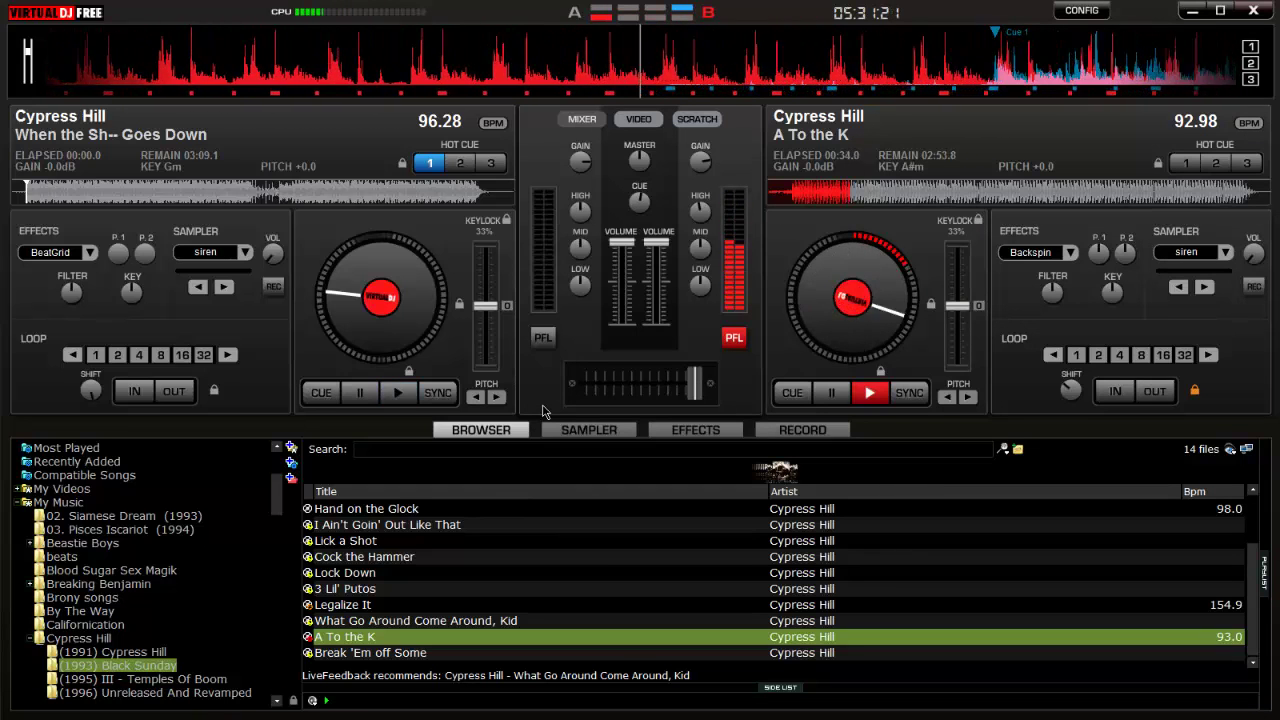
click(1121, 358)
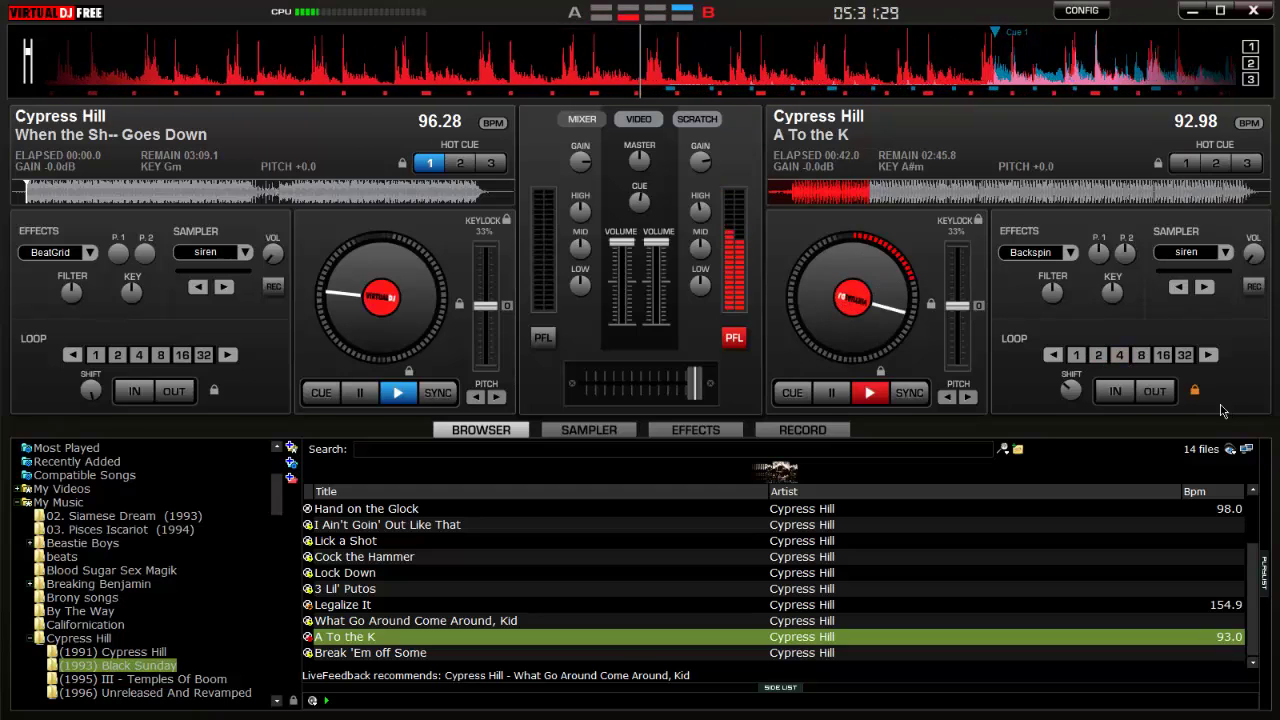
click(1158, 395)
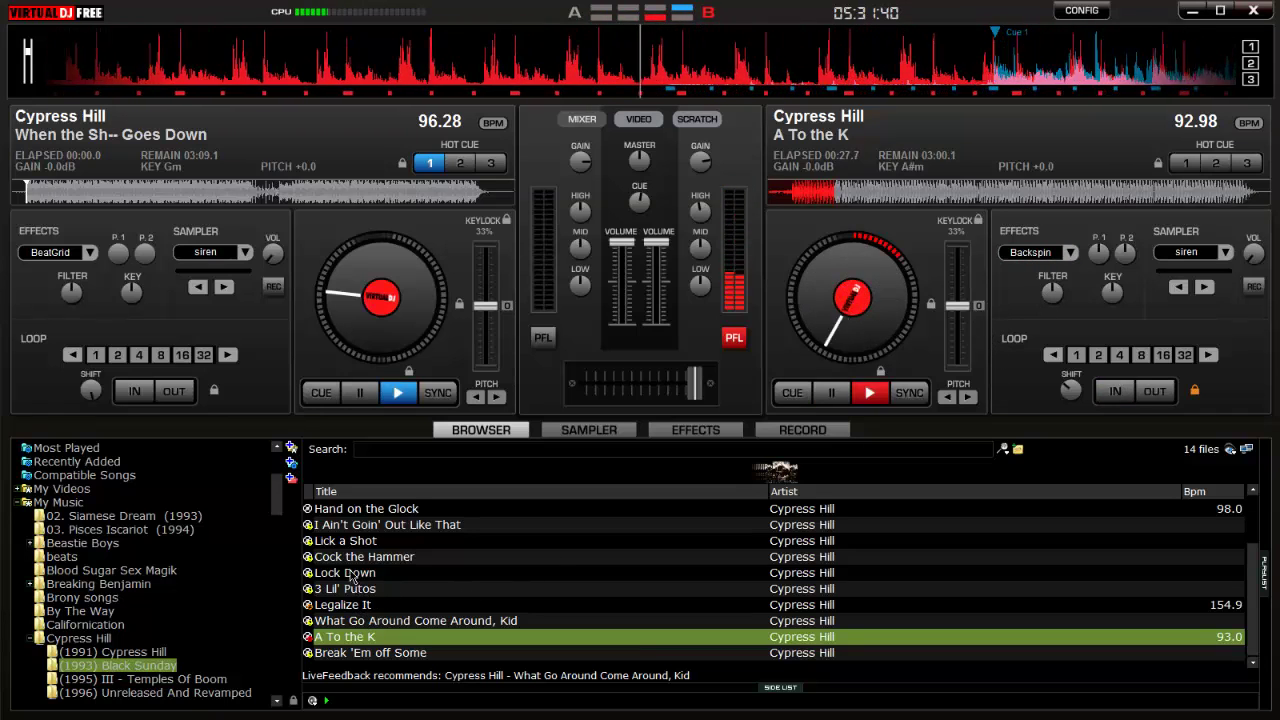
Step: Load "Hand on the Glock" from the Black Sunday list onto deck A, and replace it with "Cock the Hammer"
scroll(373, 589, up, 1)
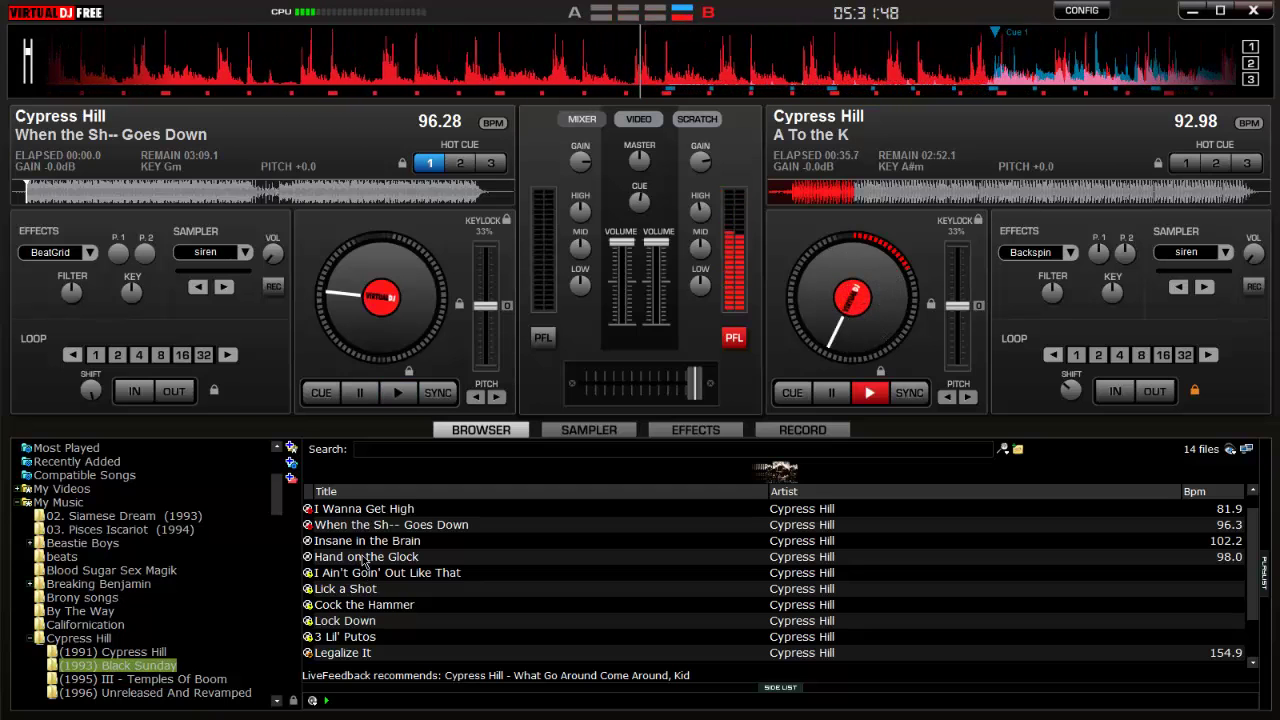
drag(365, 562, 370, 347)
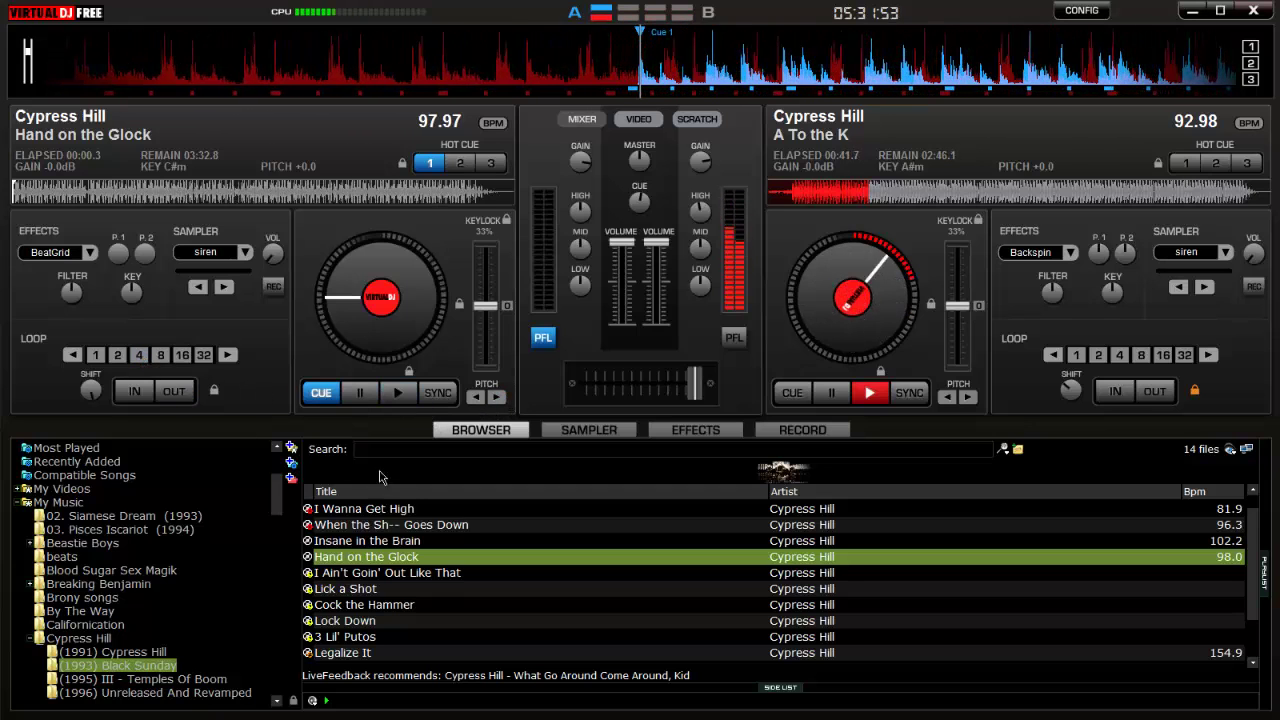
drag(367, 607, 392, 329)
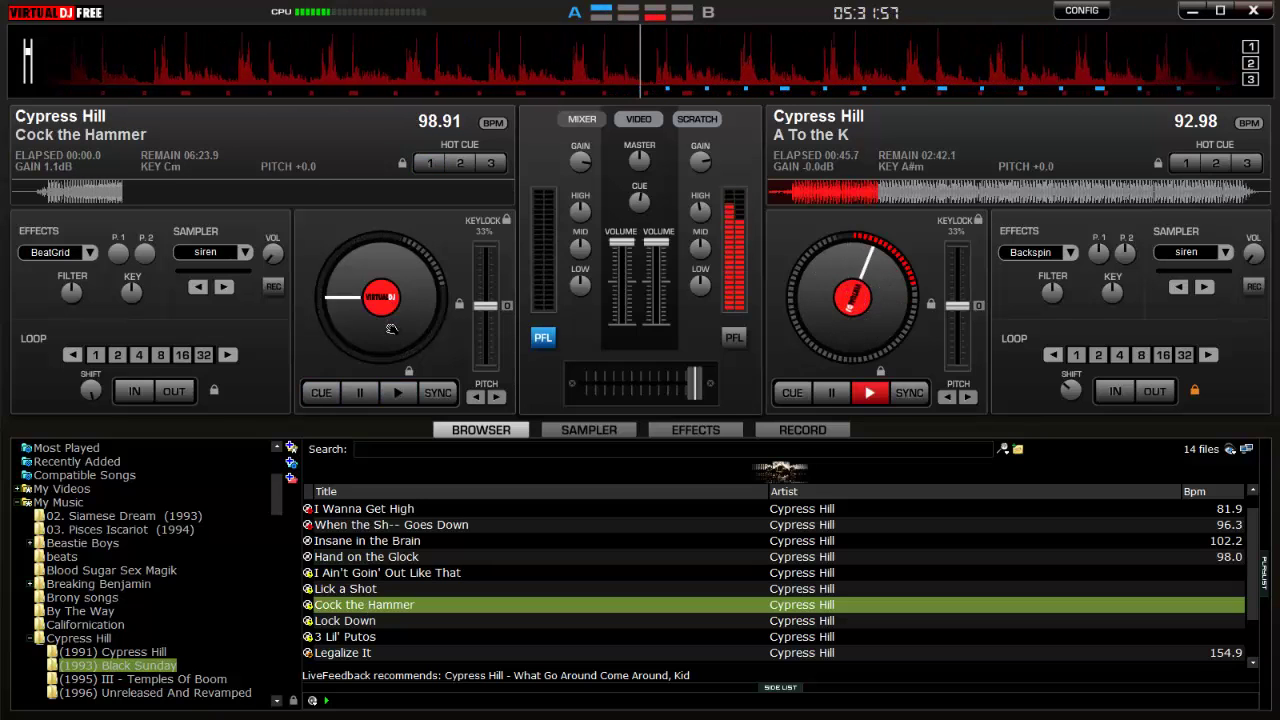
Step: Start deck A playing, nudge the crossfader slightly toward the centre and lower deck B's volume to about two thirds
click(397, 392)
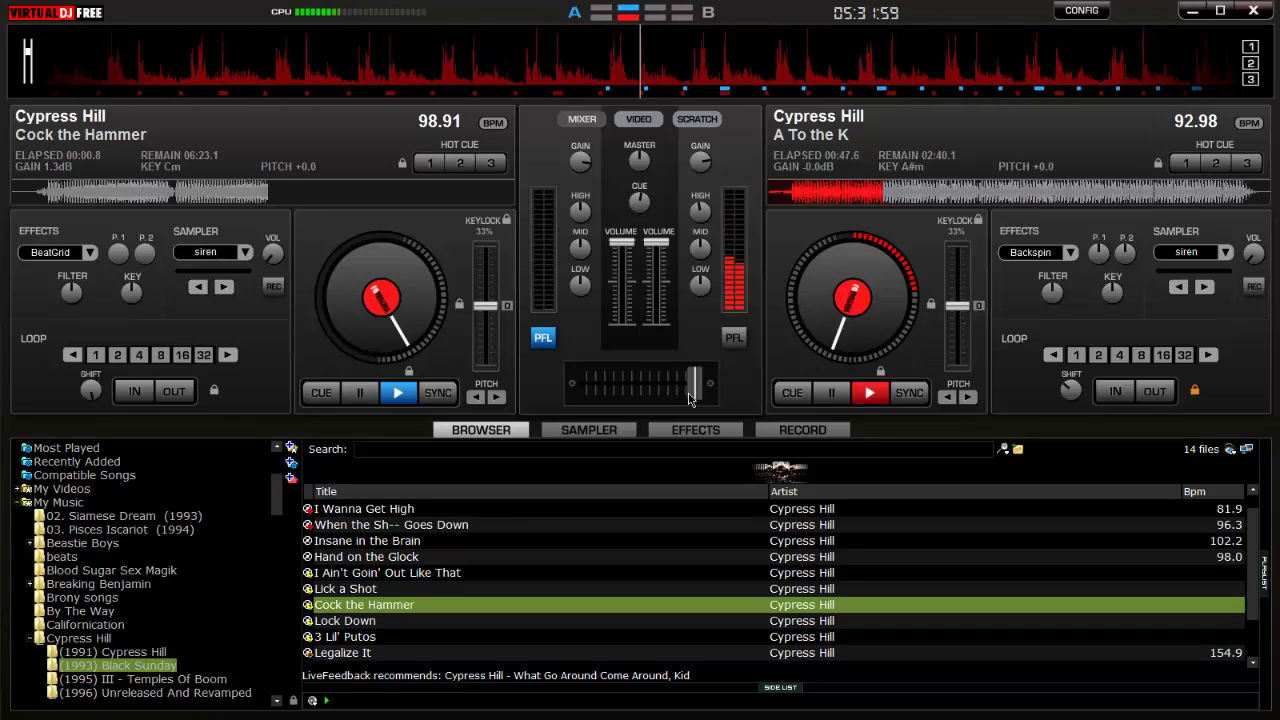
drag(694, 383, 683, 383)
drag(660, 248, 661, 275)
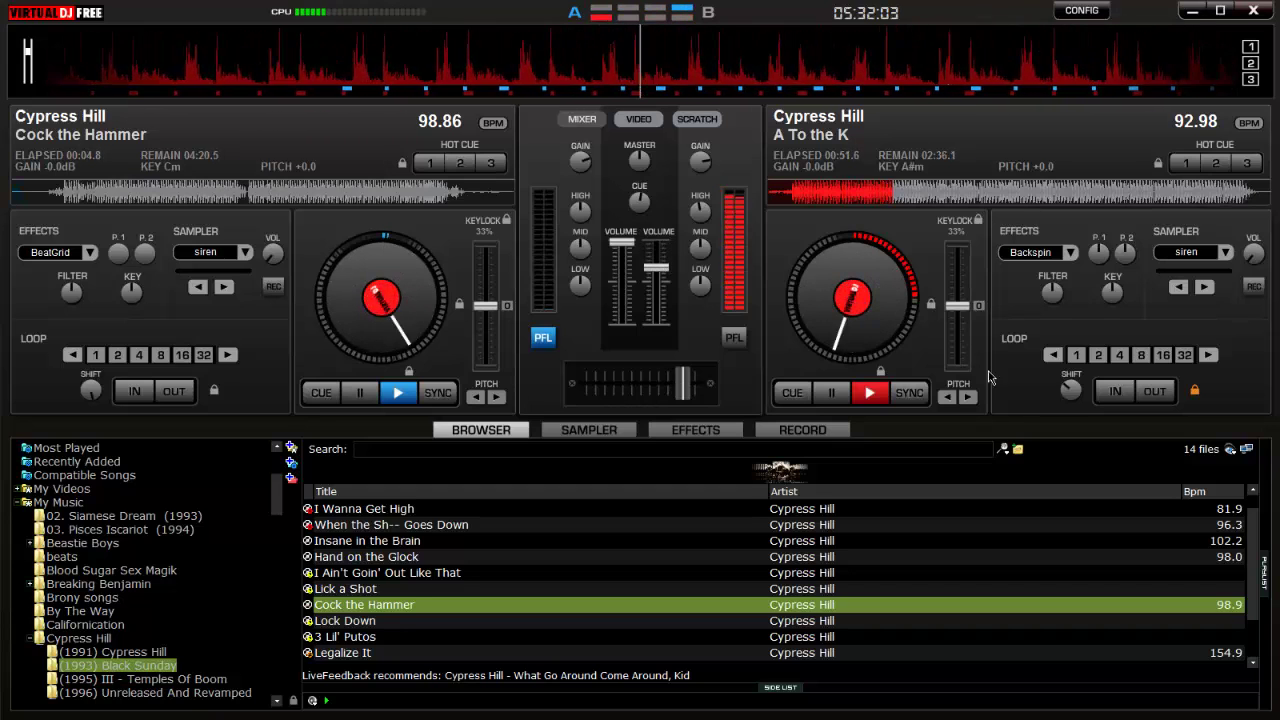
Step: Set a manual loop on deck B with in and out points and switch it to a 1-beat loop
click(1115, 391)
click(1155, 391)
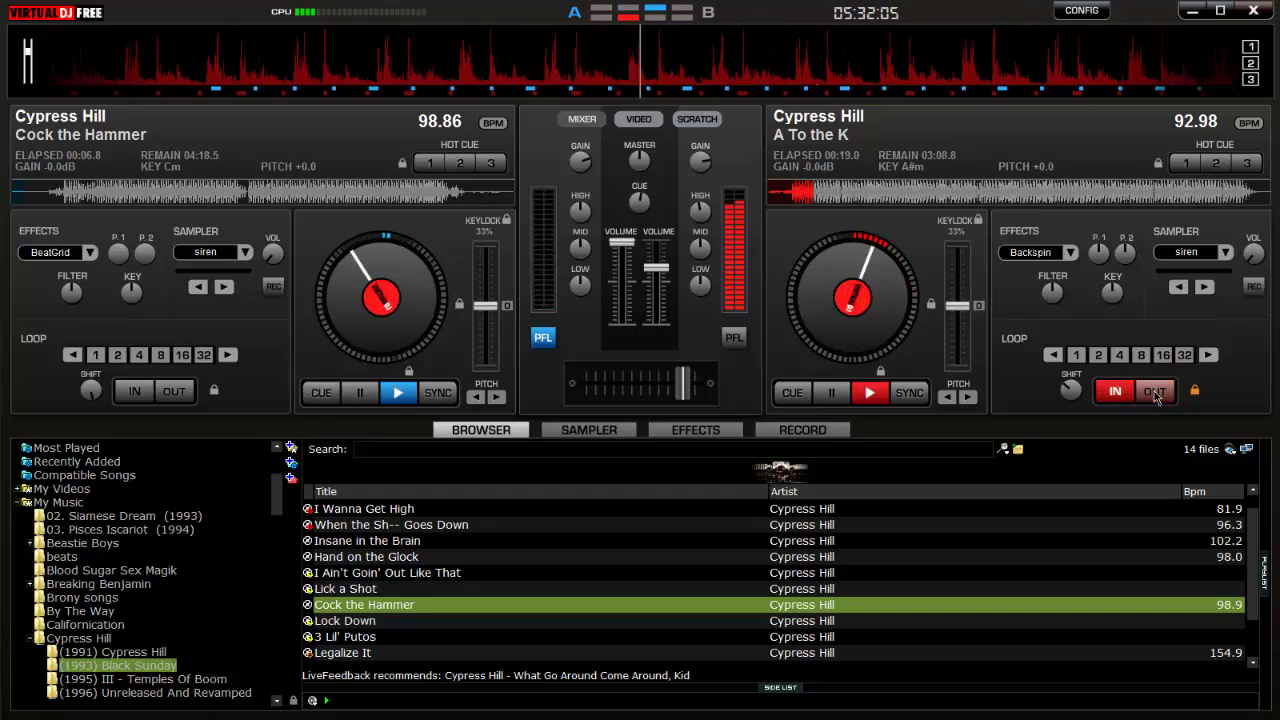
click(1078, 358)
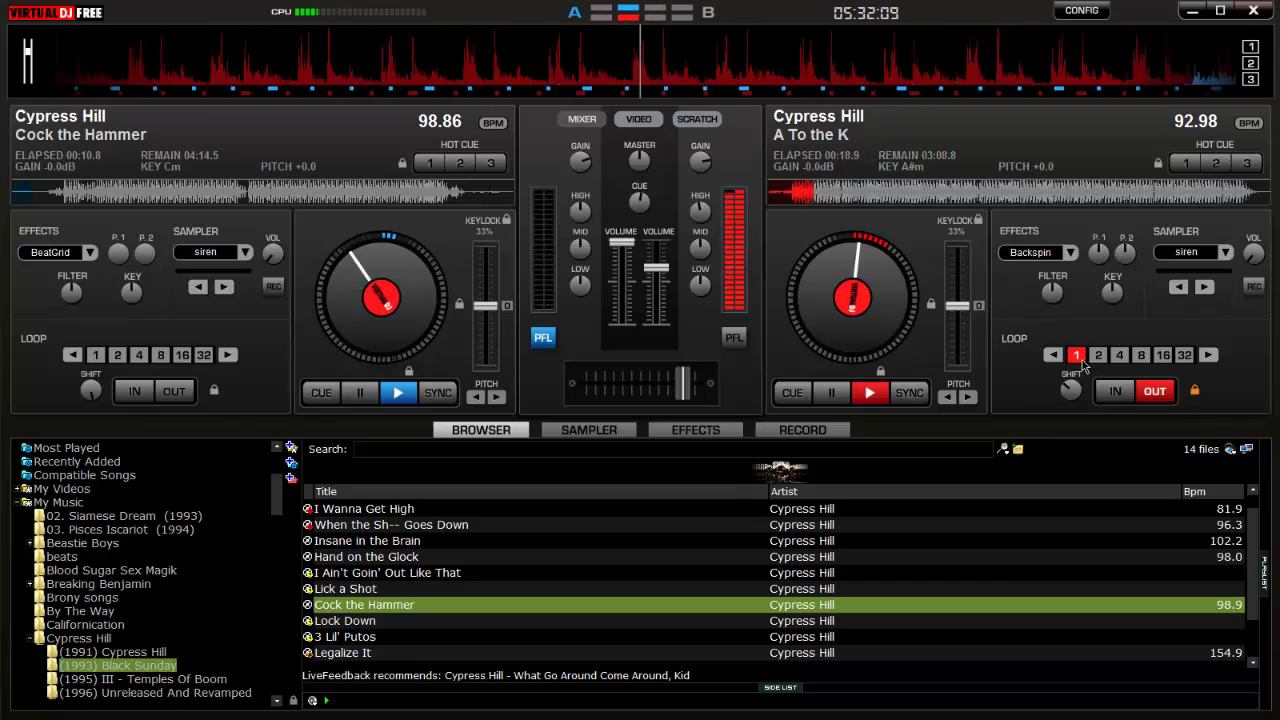
Step: Bring the crossfader to the centre and lower deck B's volume to minimum
click(640, 398)
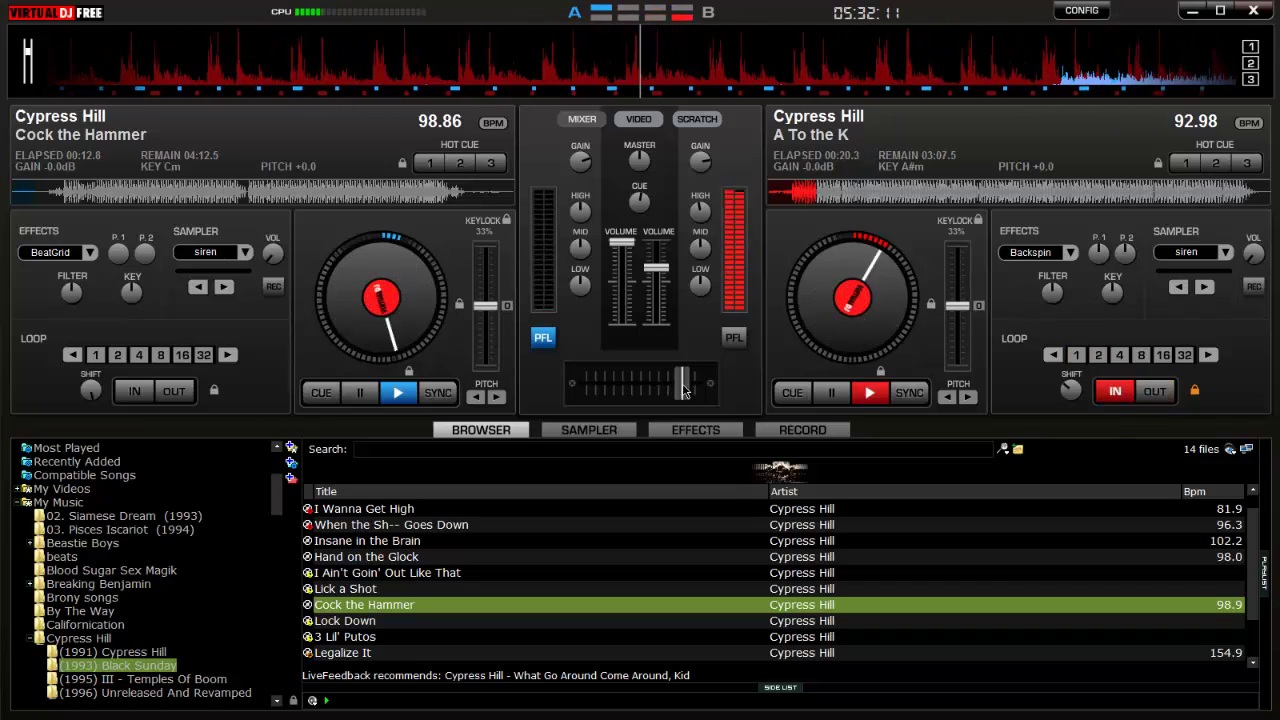
drag(656, 268, 666, 328)
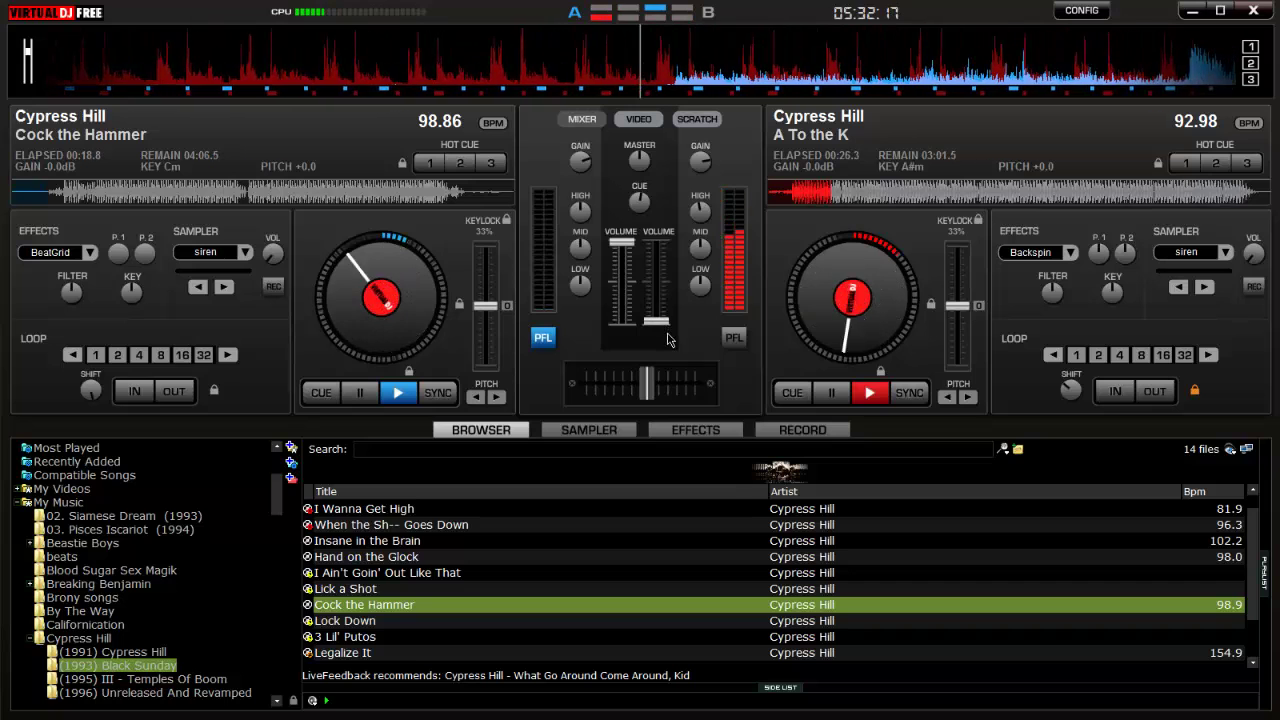
drag(647, 384, 640, 387)
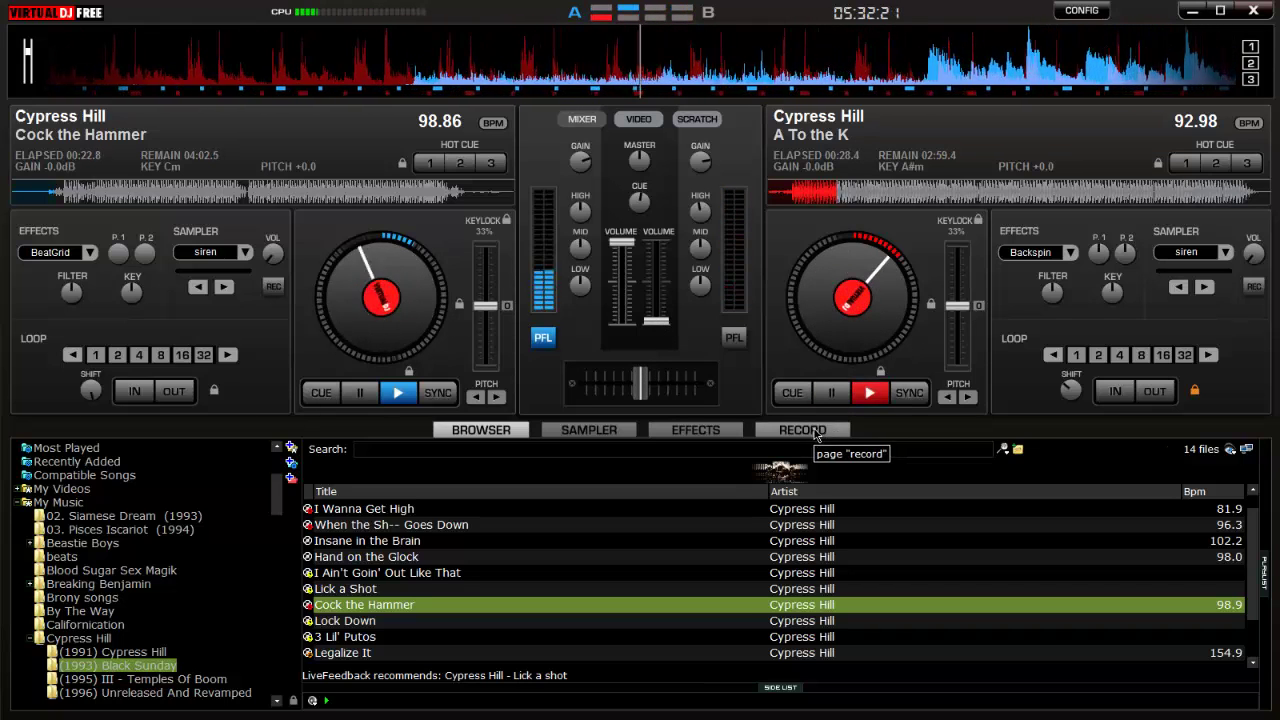
Step: Check RuneScape briefly, return to VirtualDJ, and scratch "A To the K" back and forth on deck B's platter
key(alt+Tab)
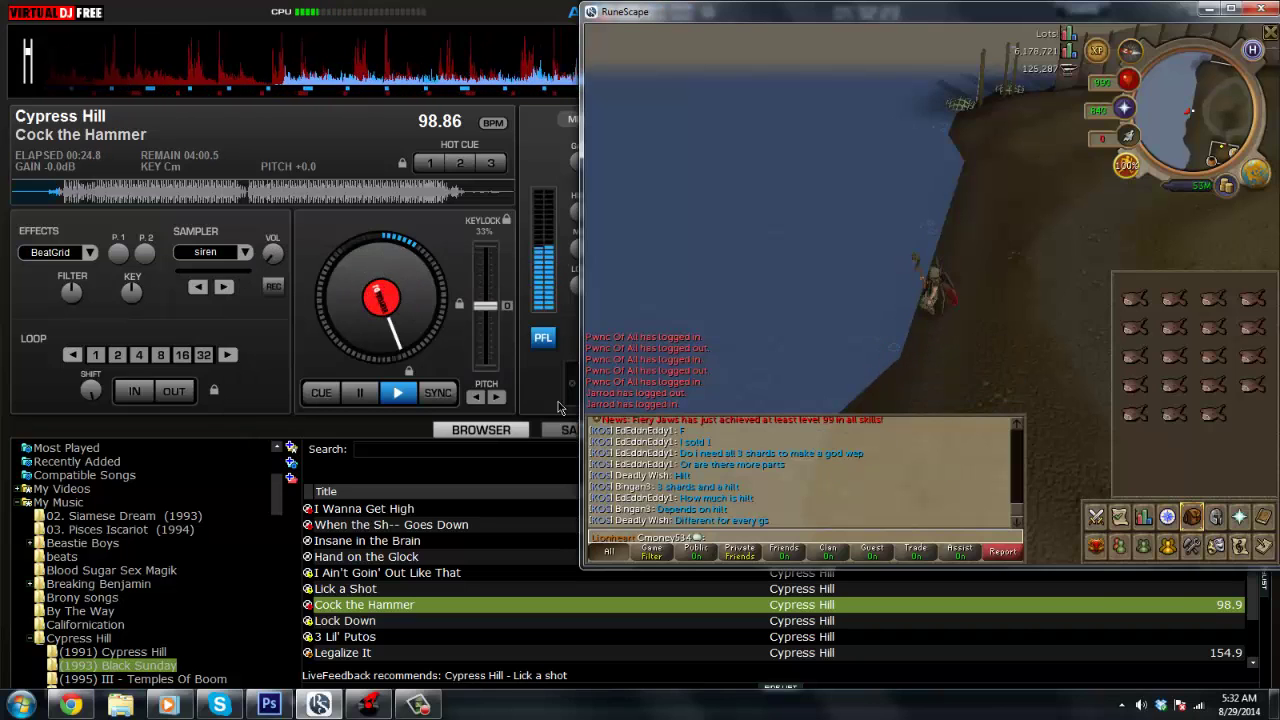
click(527, 393)
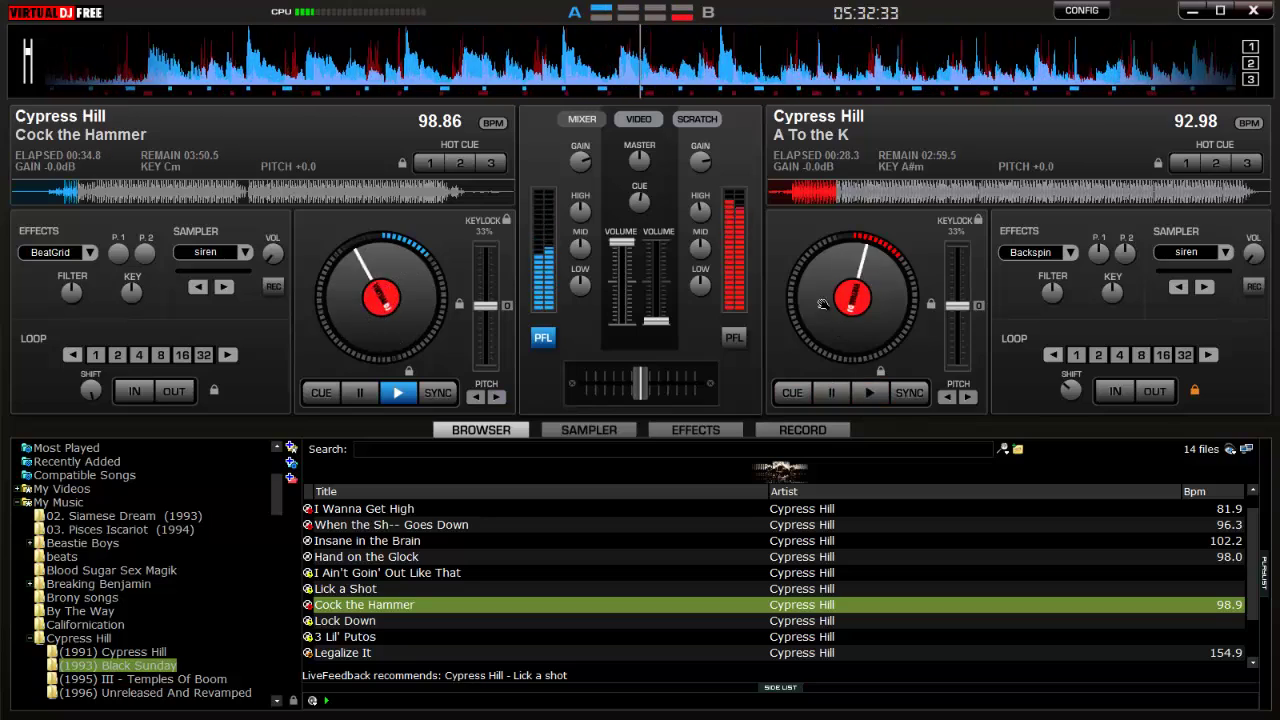
drag(824, 311, 872, 283)
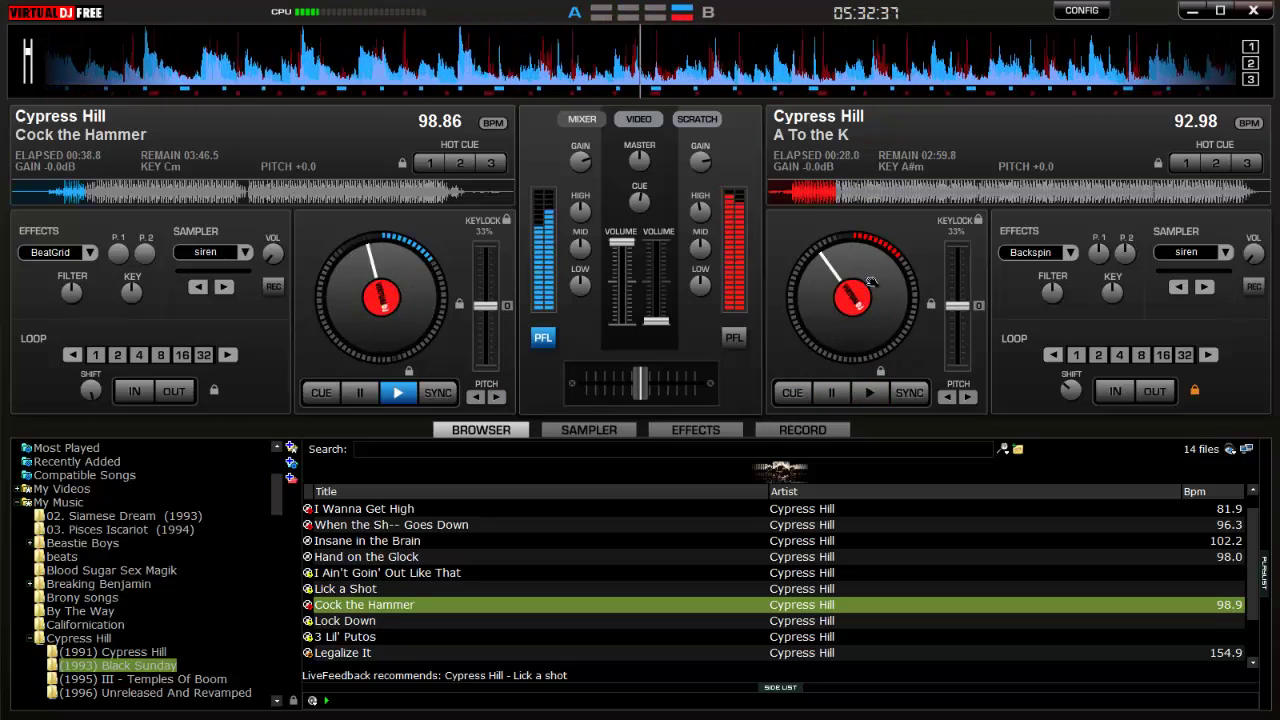
click(869, 392)
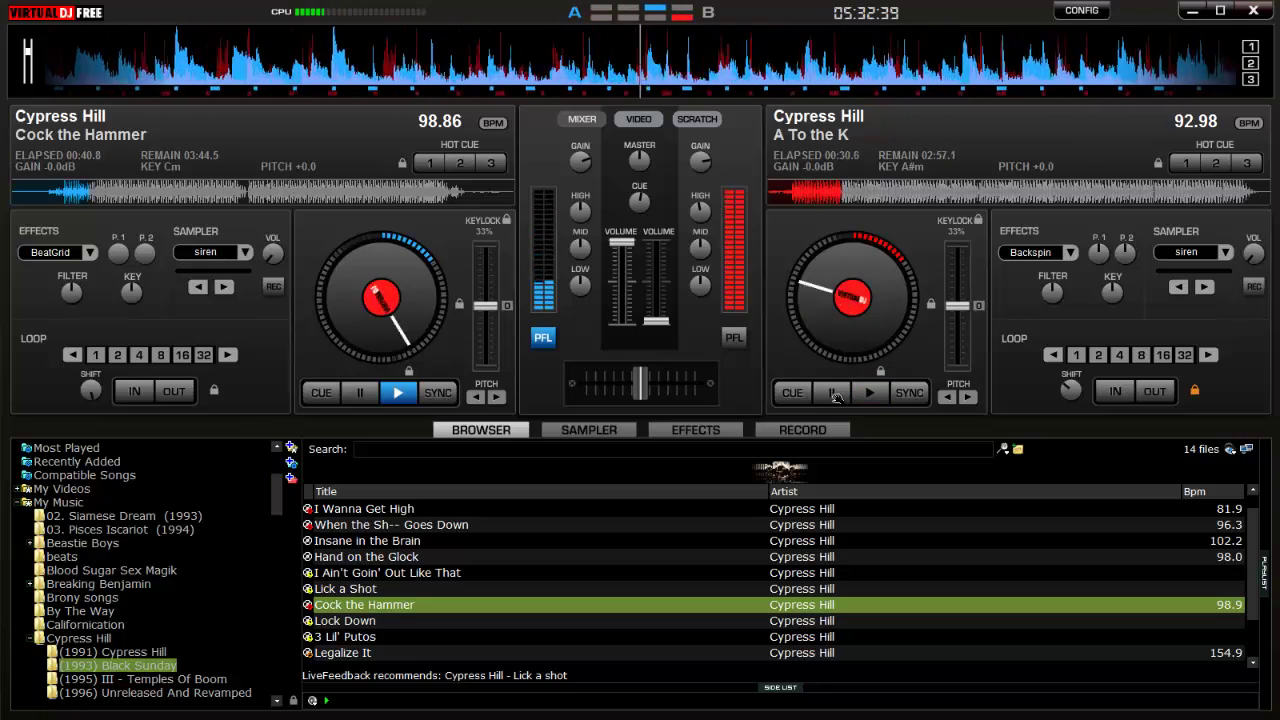
drag(840, 352, 828, 357)
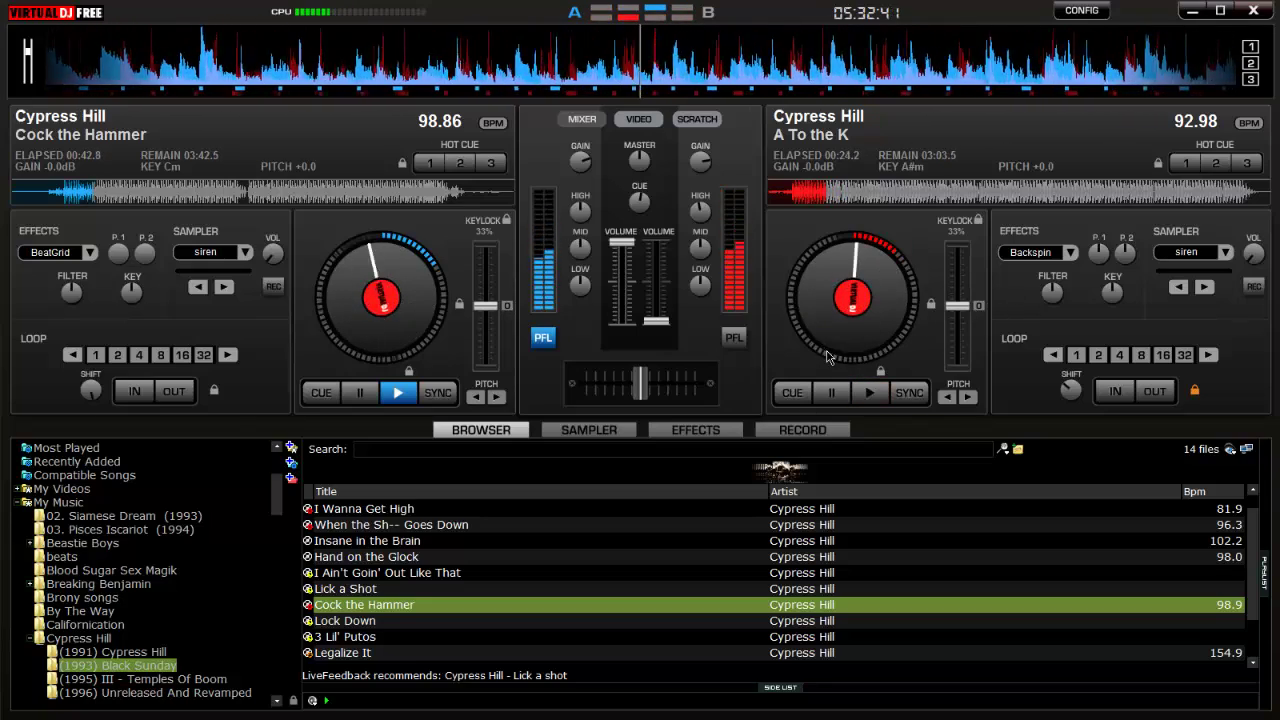
Step: Show the scratch waveforms, jump deck B ahead to about 00:54 in the song, and return to the mixer
click(696, 120)
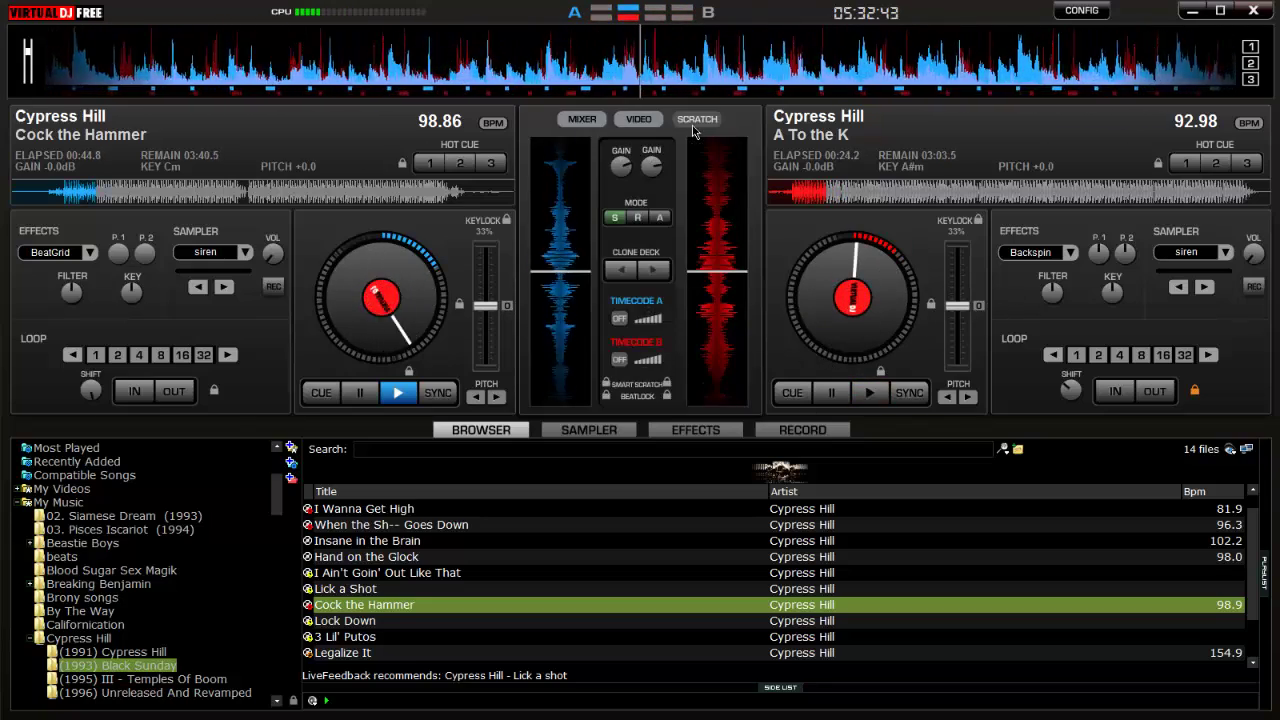
click(902, 199)
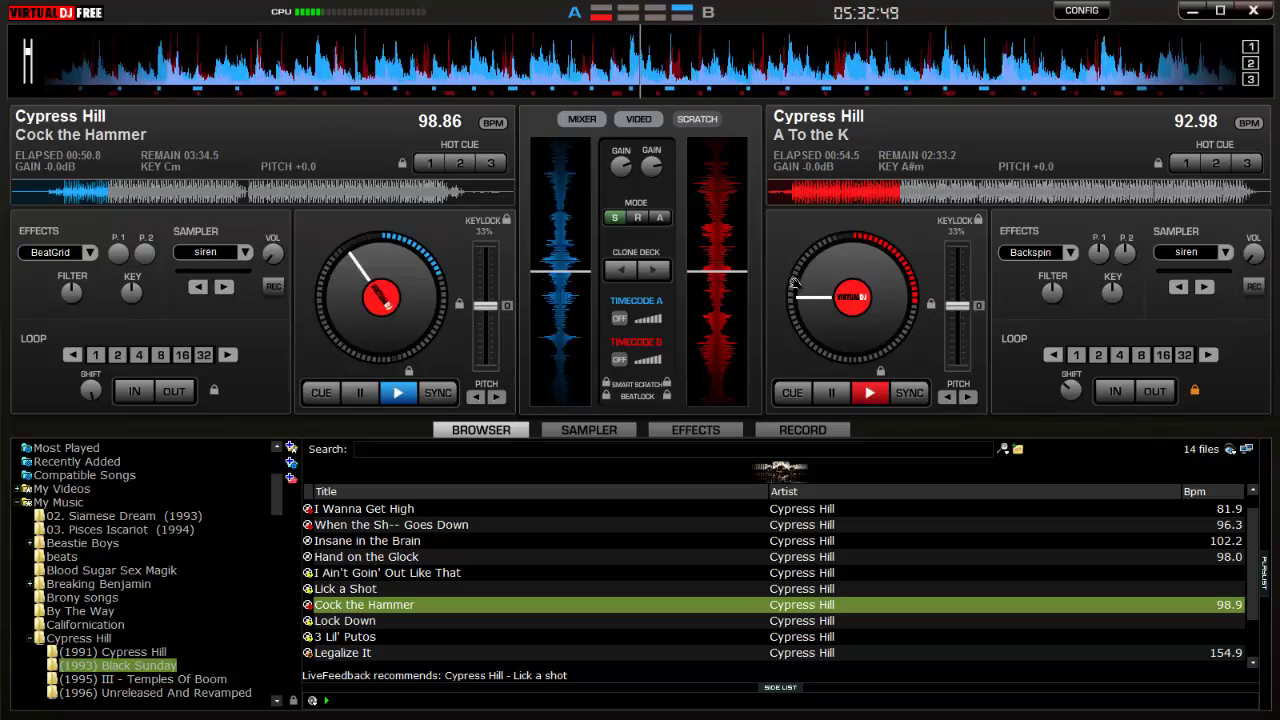
click(590, 120)
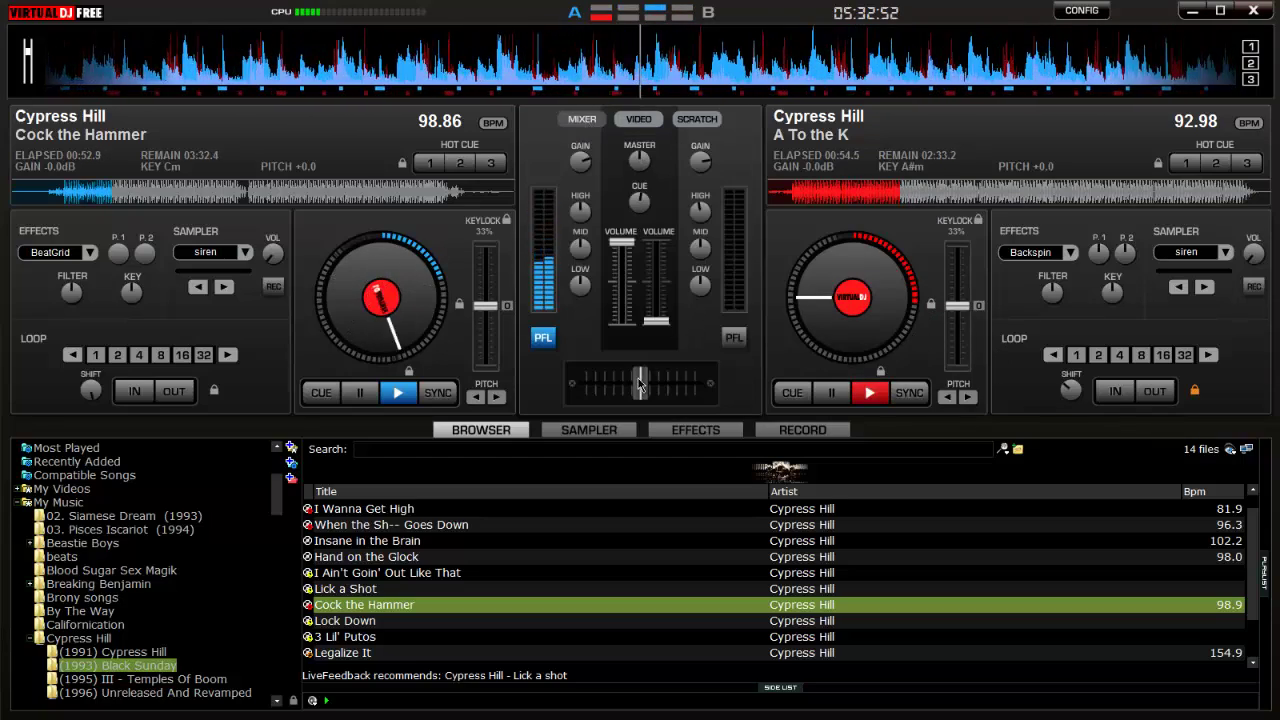
Step: Move the crossfader most of the way toward deck A, raise deck B's volume to full and resume its song
drag(640, 383, 598, 382)
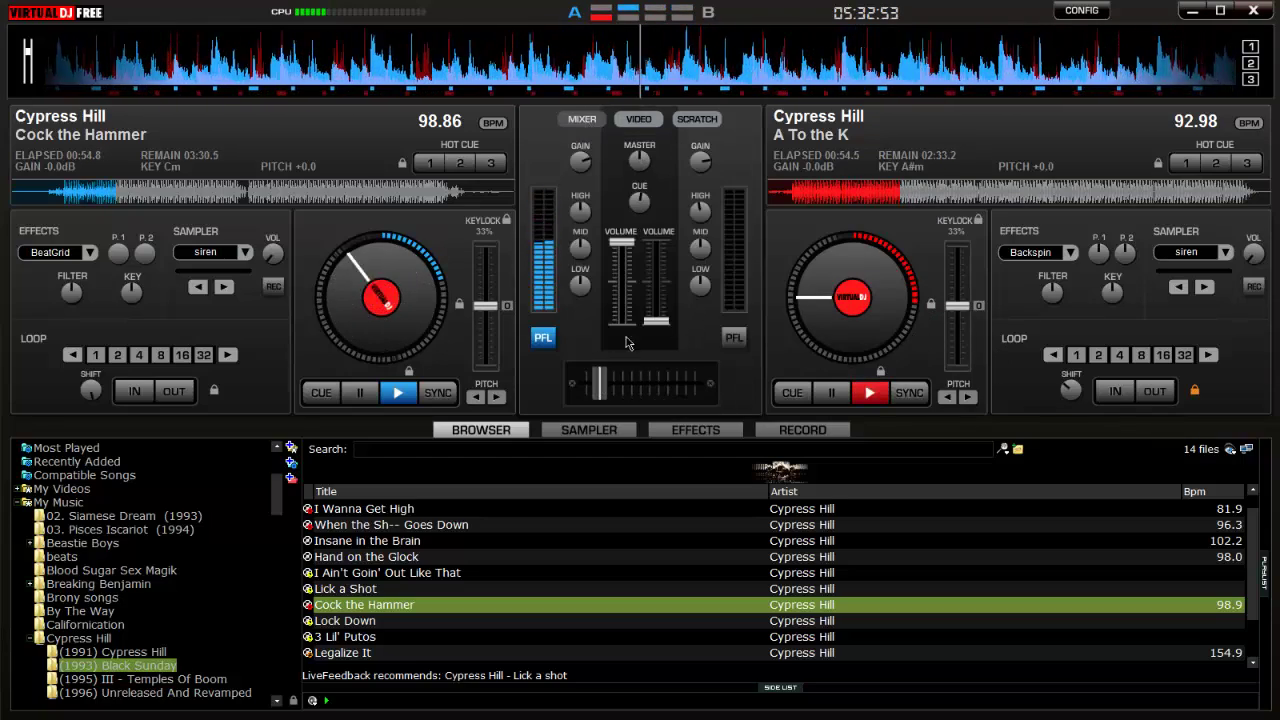
drag(656, 298, 656, 241)
click(877, 399)
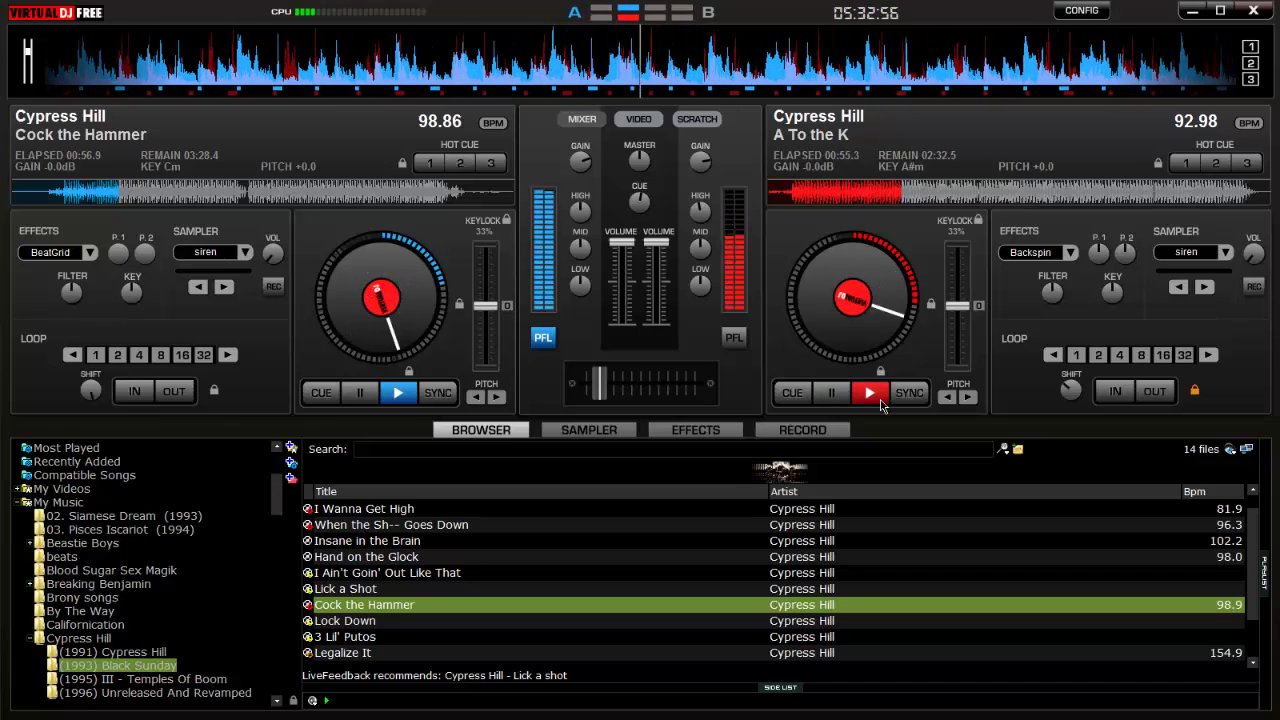
Step: Lower deck A's volume a touch and nudge the crossfader slightly further toward deck A
drag(599, 383, 600, 388)
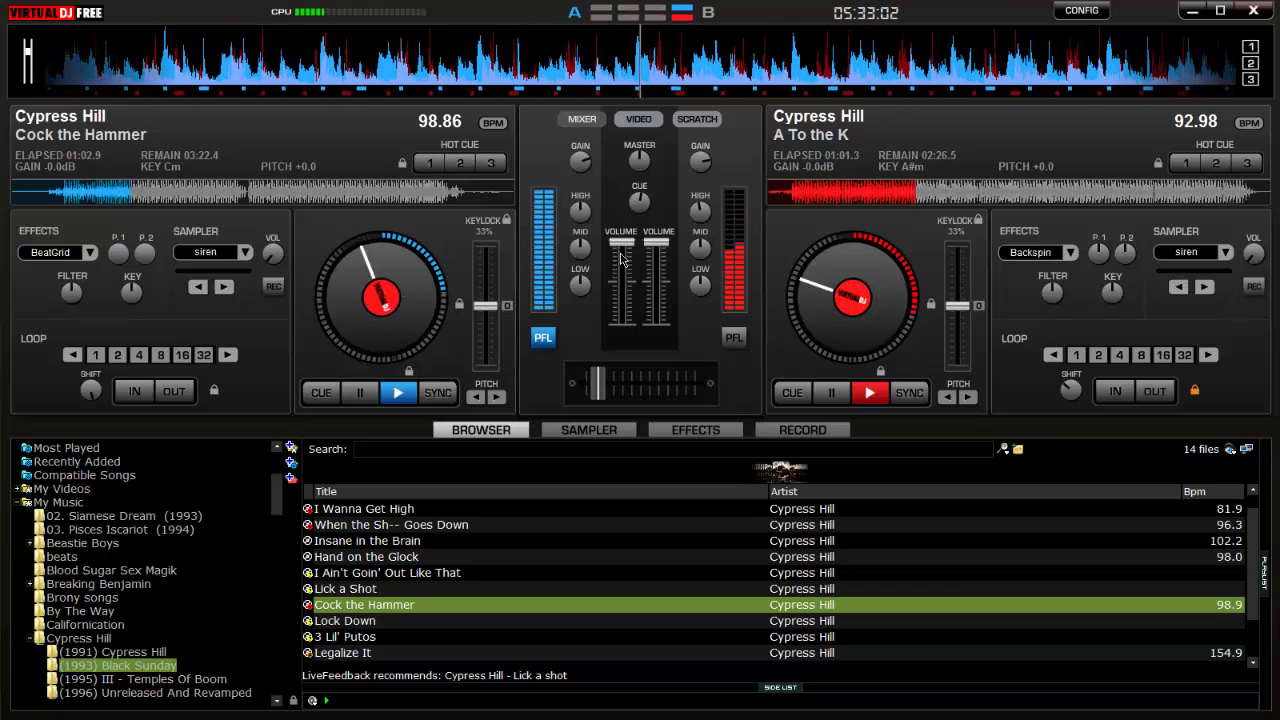
drag(621, 244, 627, 253)
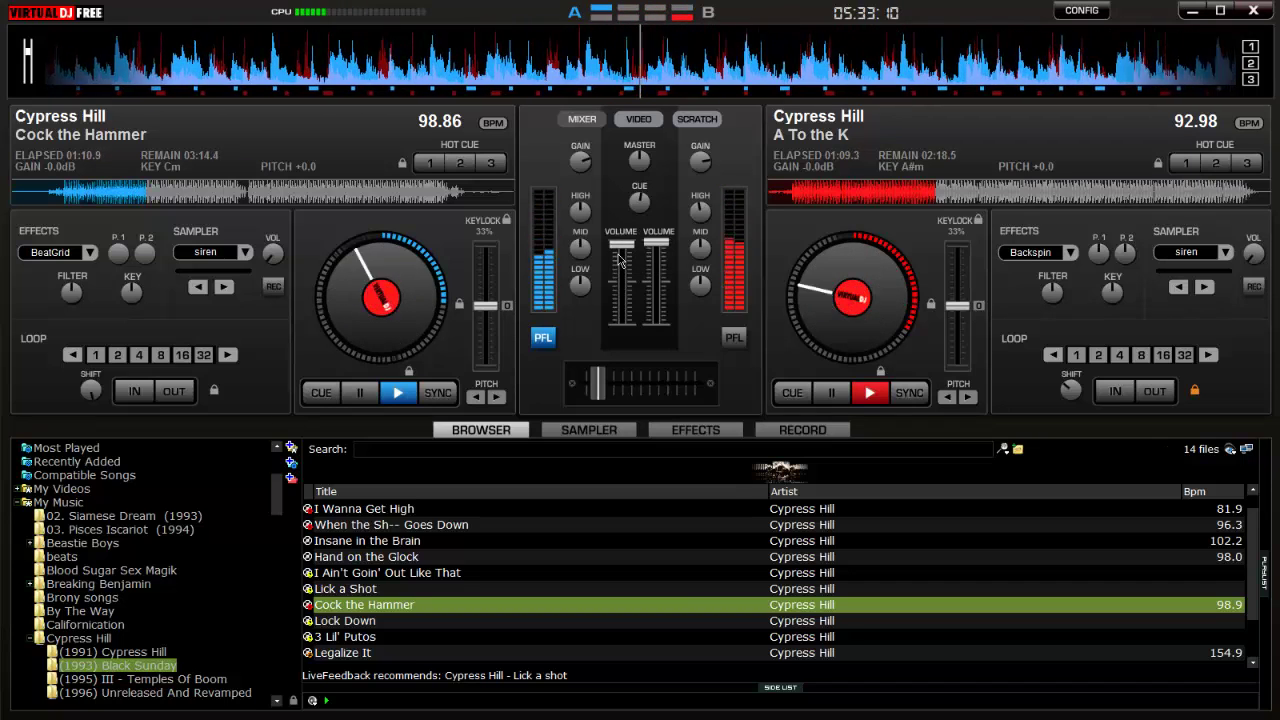
drag(601, 378, 600, 378)
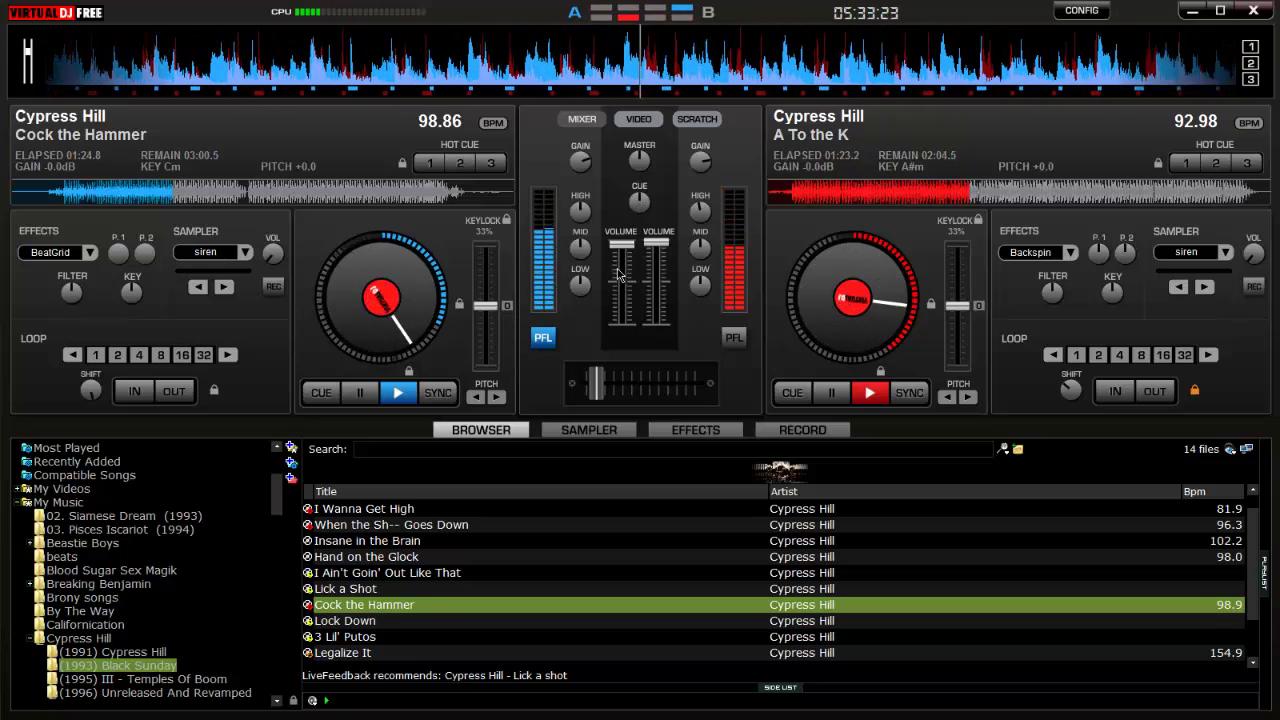
Step: Pause deck B, look at RuneScape briefly, and return to VirtualDJ to load "Cock the Hammer" onto deck B
click(831, 392)
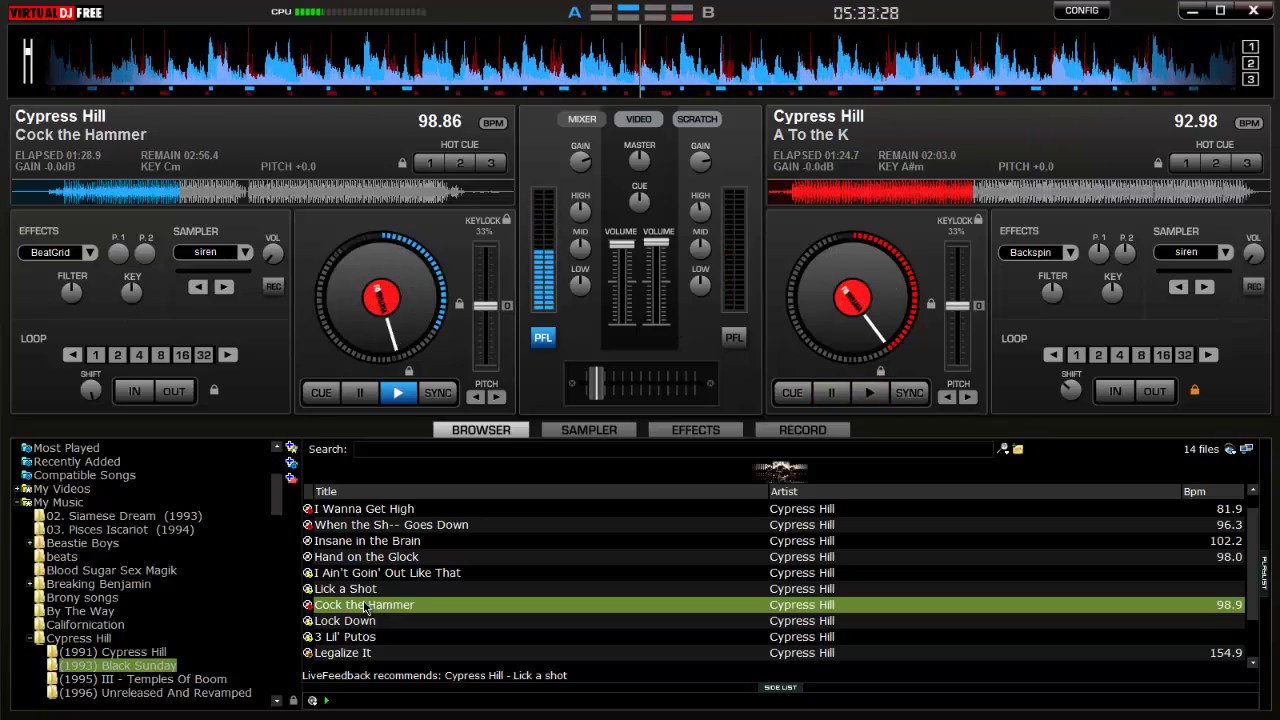
key(alt+Tab)
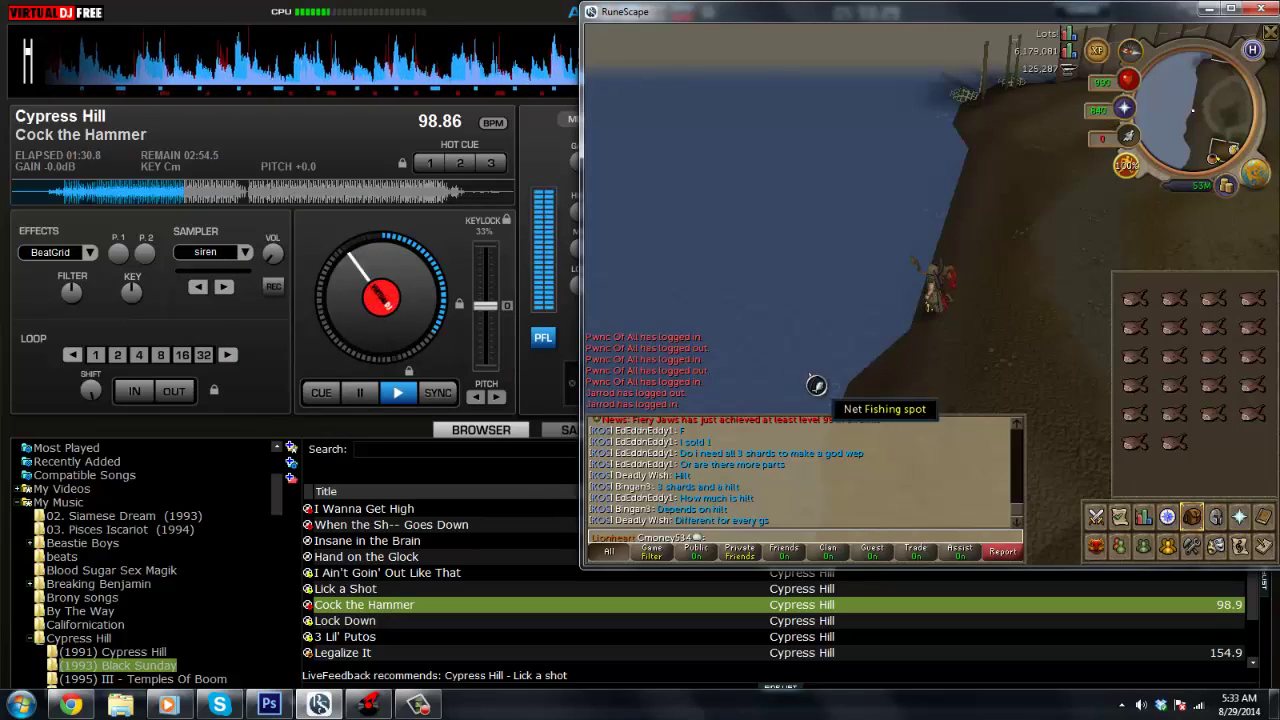
click(540, 380)
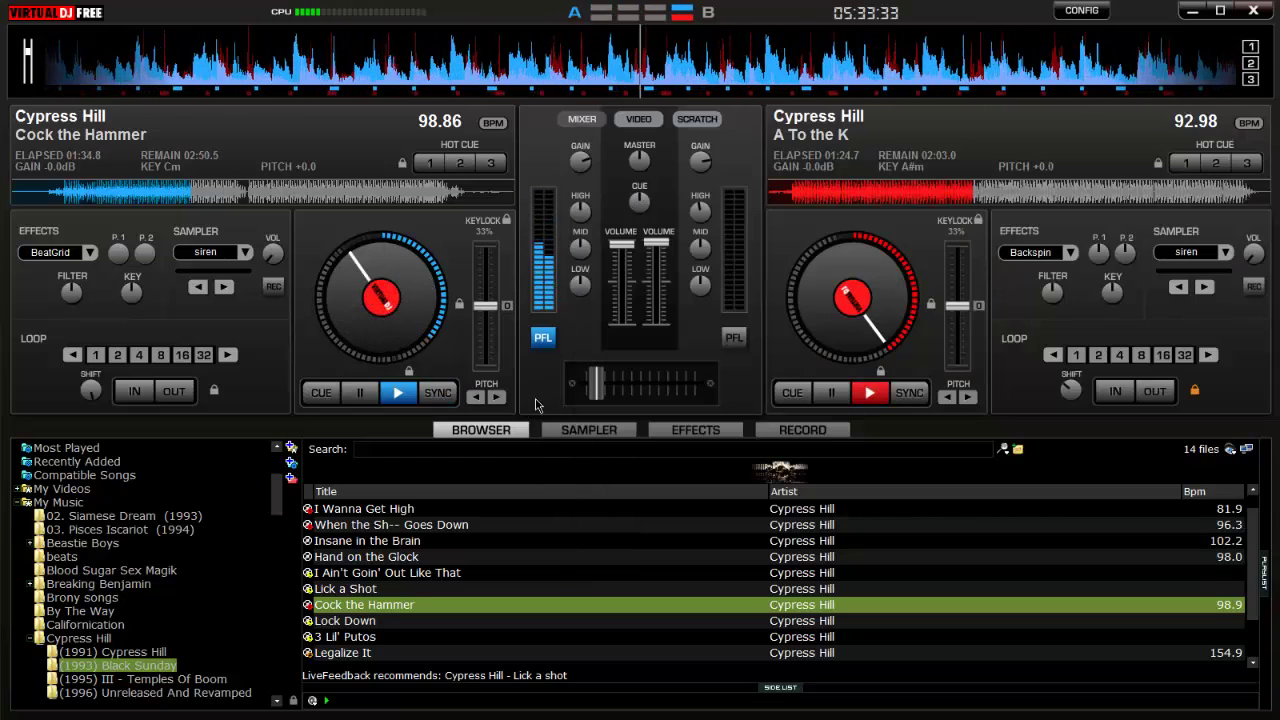
drag(704, 388, 835, 352)
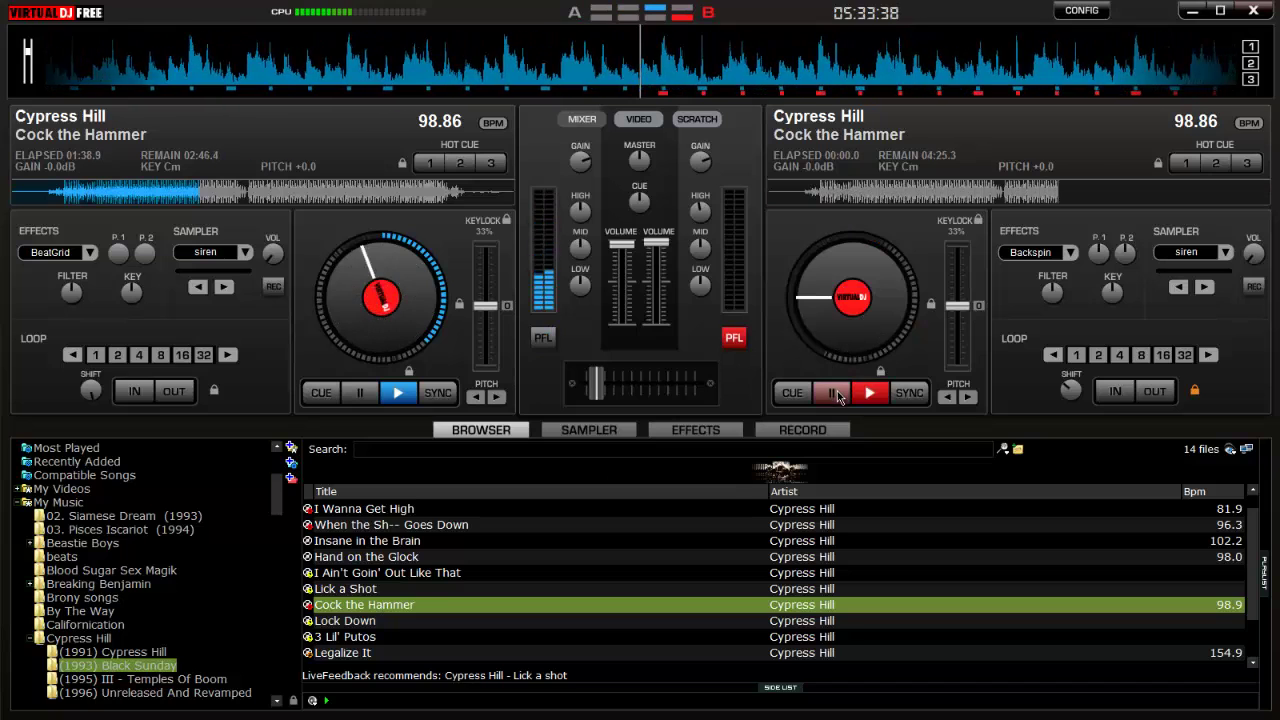
Step: Clone deck A onto deck B from the scratch controls and bring the crossfader to the centre in the mixer
click(697, 119)
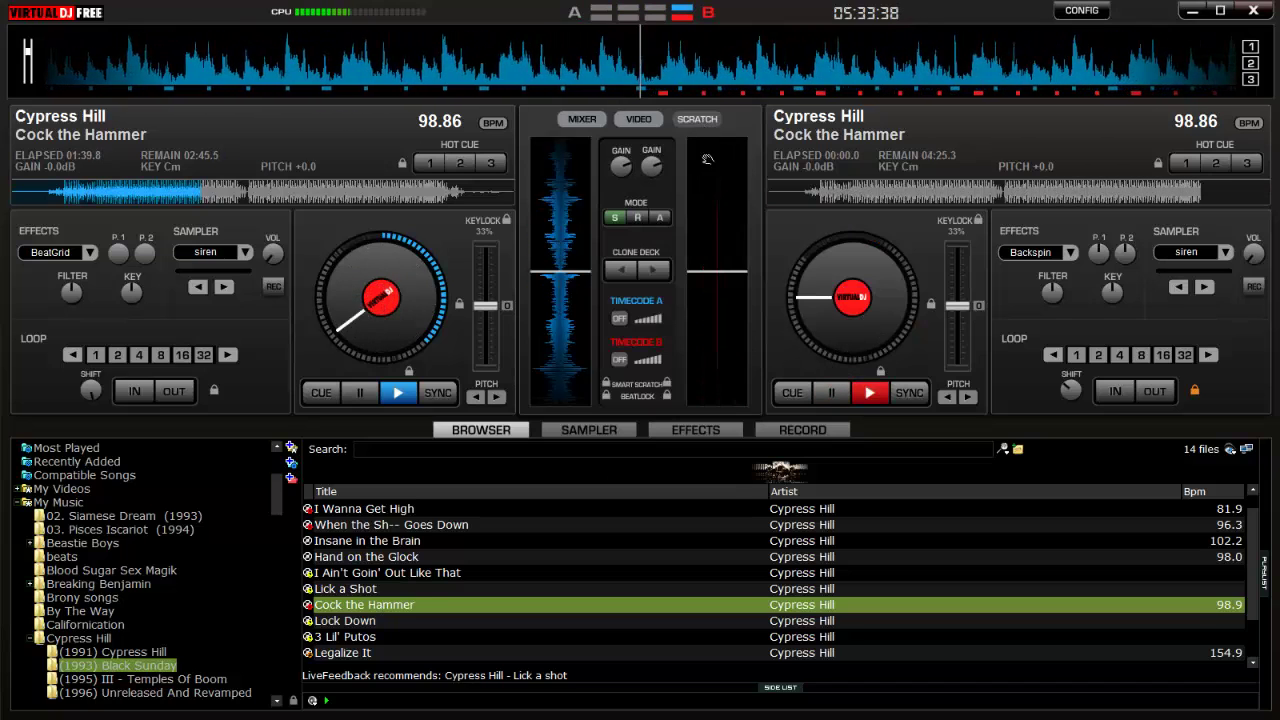
click(652, 269)
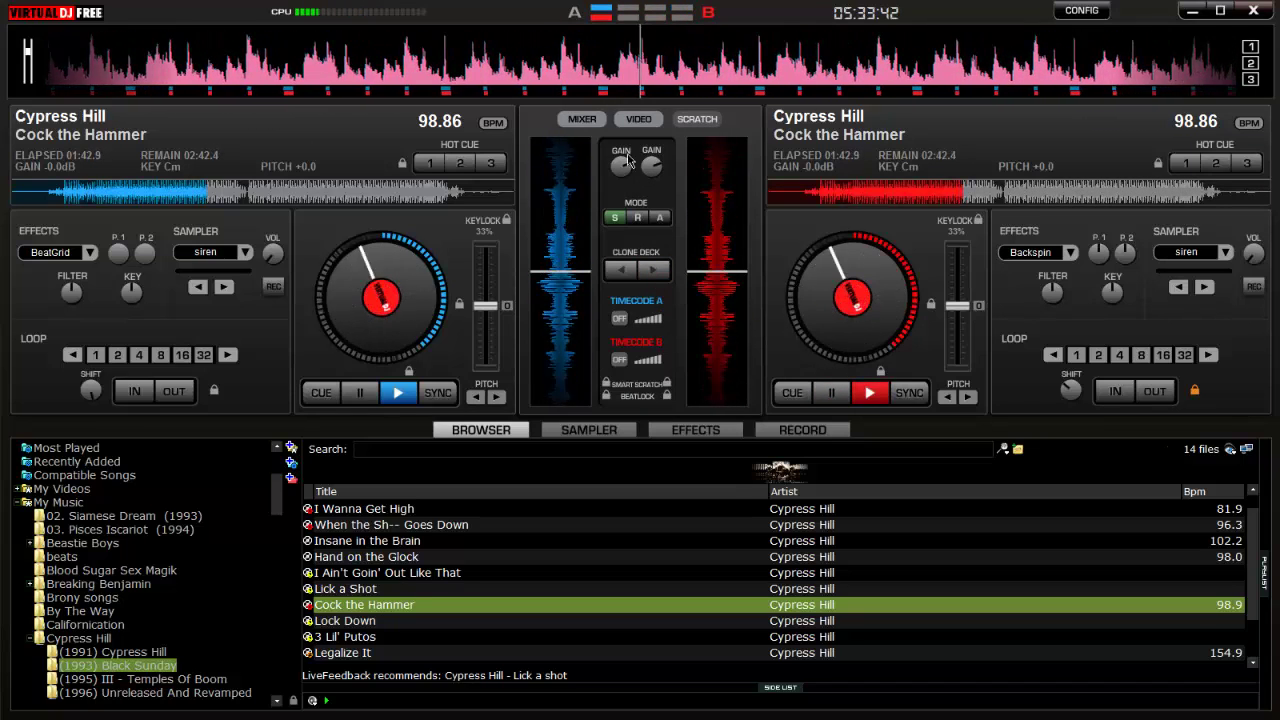
click(582, 119)
drag(620, 388, 651, 389)
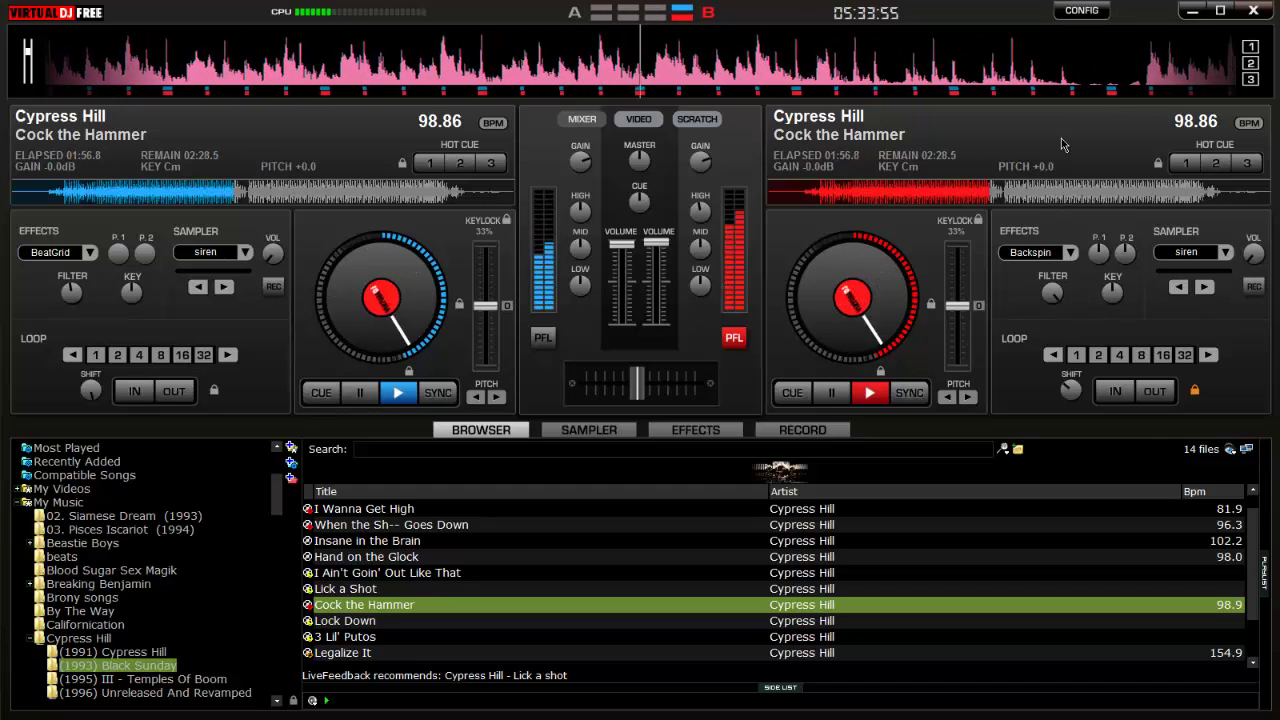
Step: Move the crossfader back almost fully to deck A, with a brief check of RuneScape before returning to VirtualDJ
drag(640, 392, 586, 390)
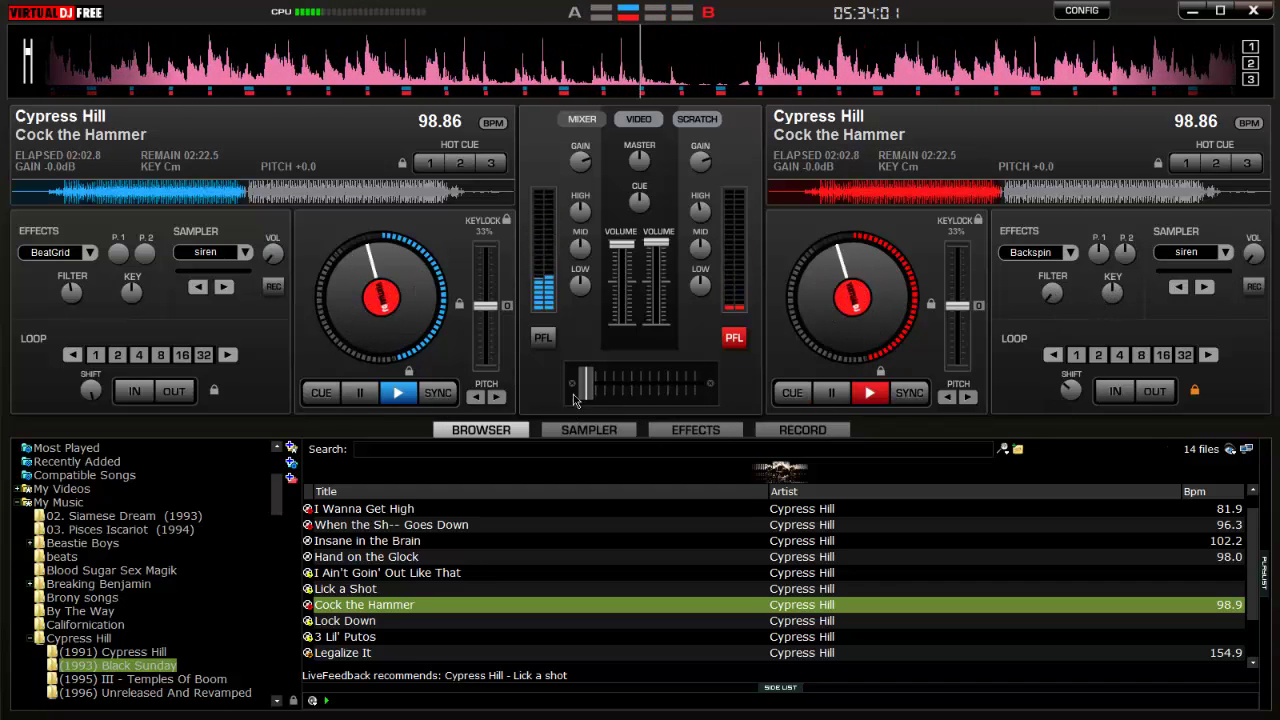
mouse_move(588, 393)
mouse_down()
mouse_move(695, 390)
mouse_move(586, 390)
mouse_up()
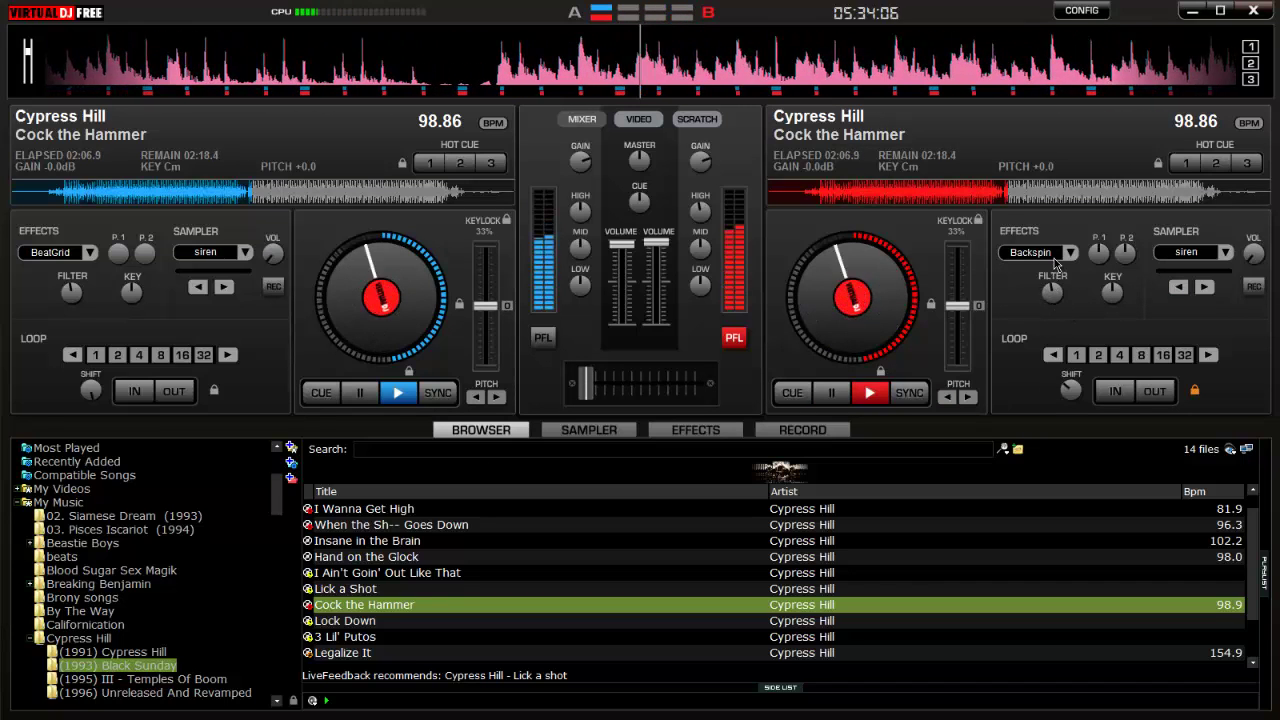
key(alt+Tab)
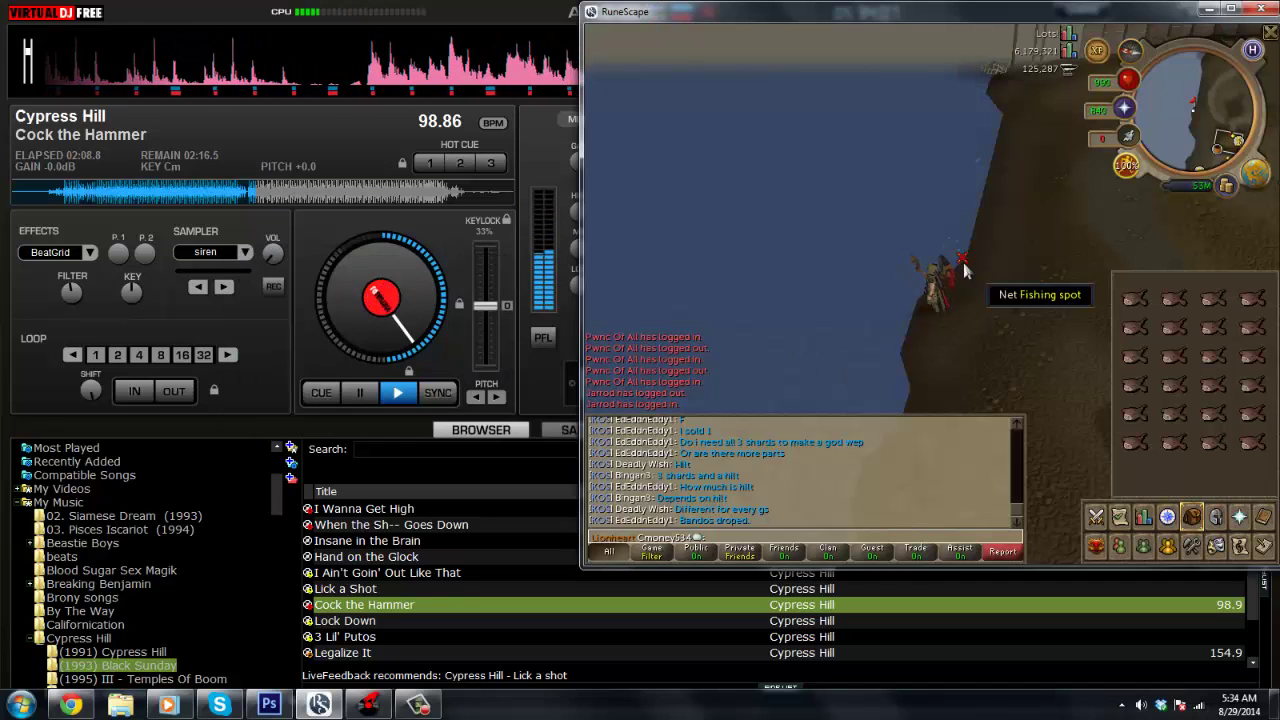
key(alt+Tab)
drag(613, 380, 588, 390)
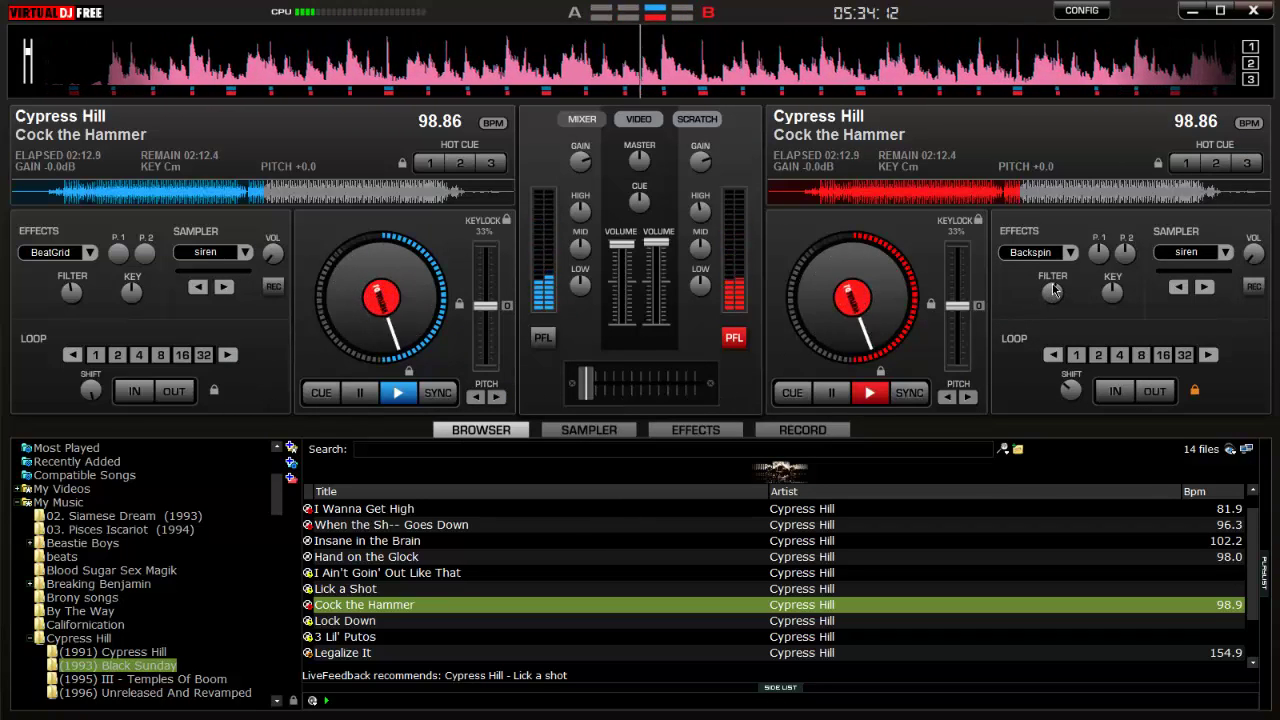
Step: Offset deck B slightly behind deck A with its platter, and sweep the crossfader repeatedly between the decks, ending near deck A
drag(835, 313, 831, 314)
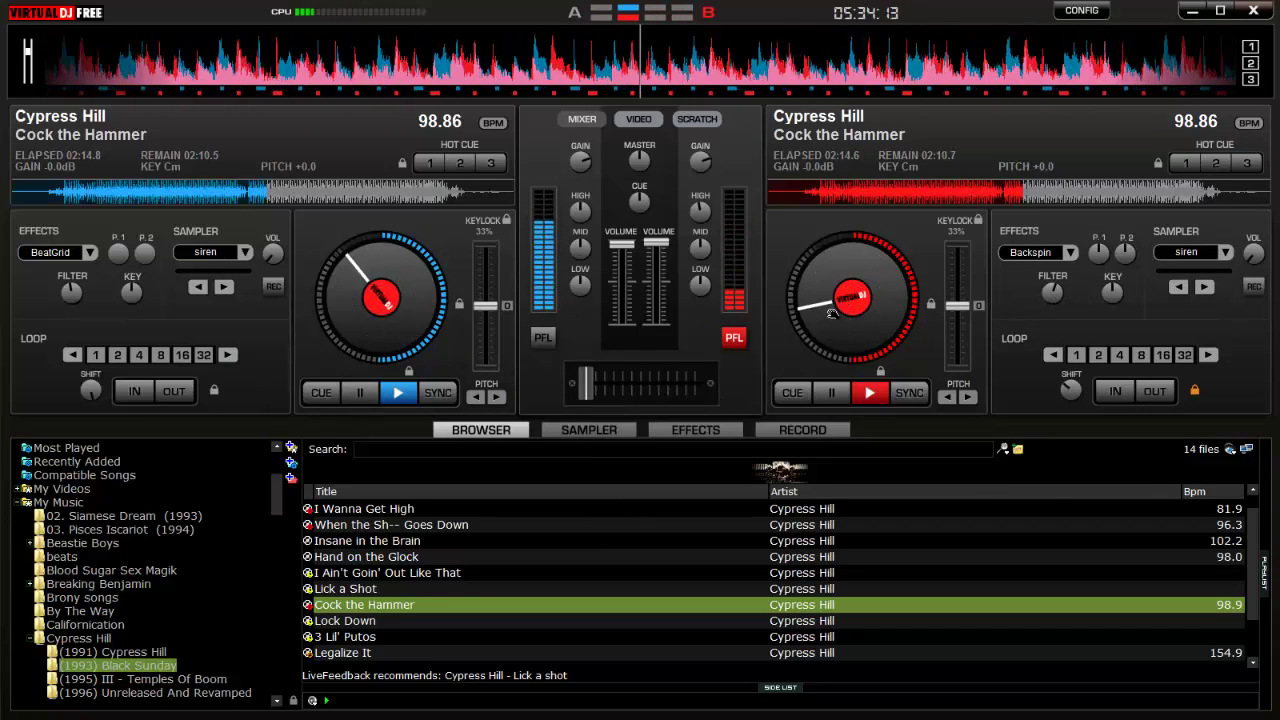
mouse_move(598, 387)
mouse_down()
mouse_move(695, 389)
mouse_move(586, 389)
mouse_move(720, 390)
mouse_move(610, 390)
mouse_move(720, 390)
mouse_move(745, 374)
mouse_move(585, 388)
mouse_up()
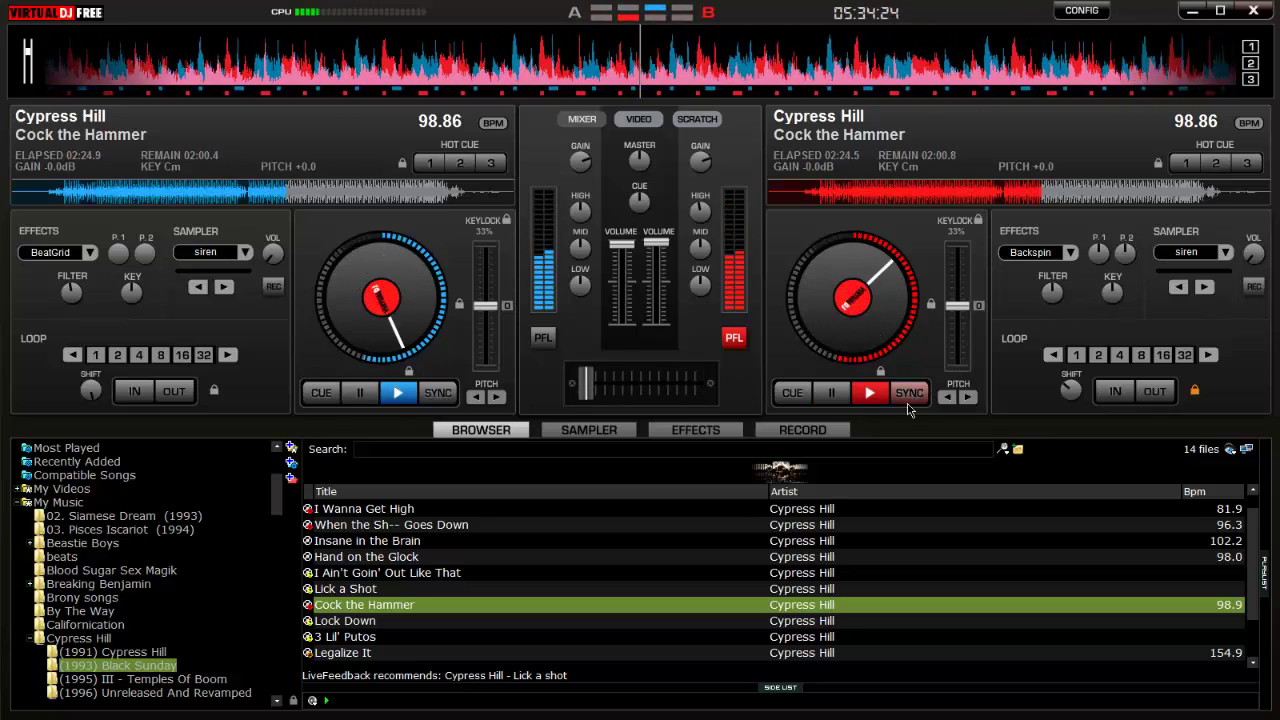
mouse_move(590, 393)
mouse_down()
mouse_move(746, 392)
mouse_move(588, 383)
mouse_up()
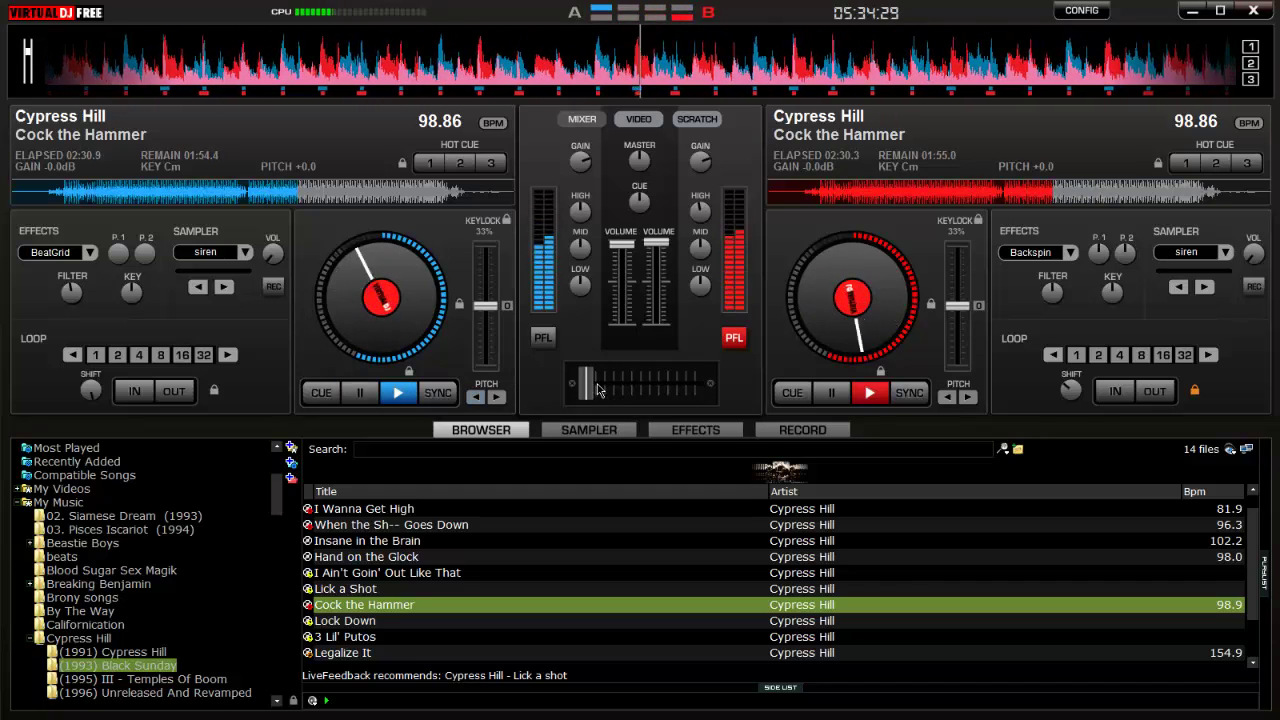
drag(673, 397, 587, 390)
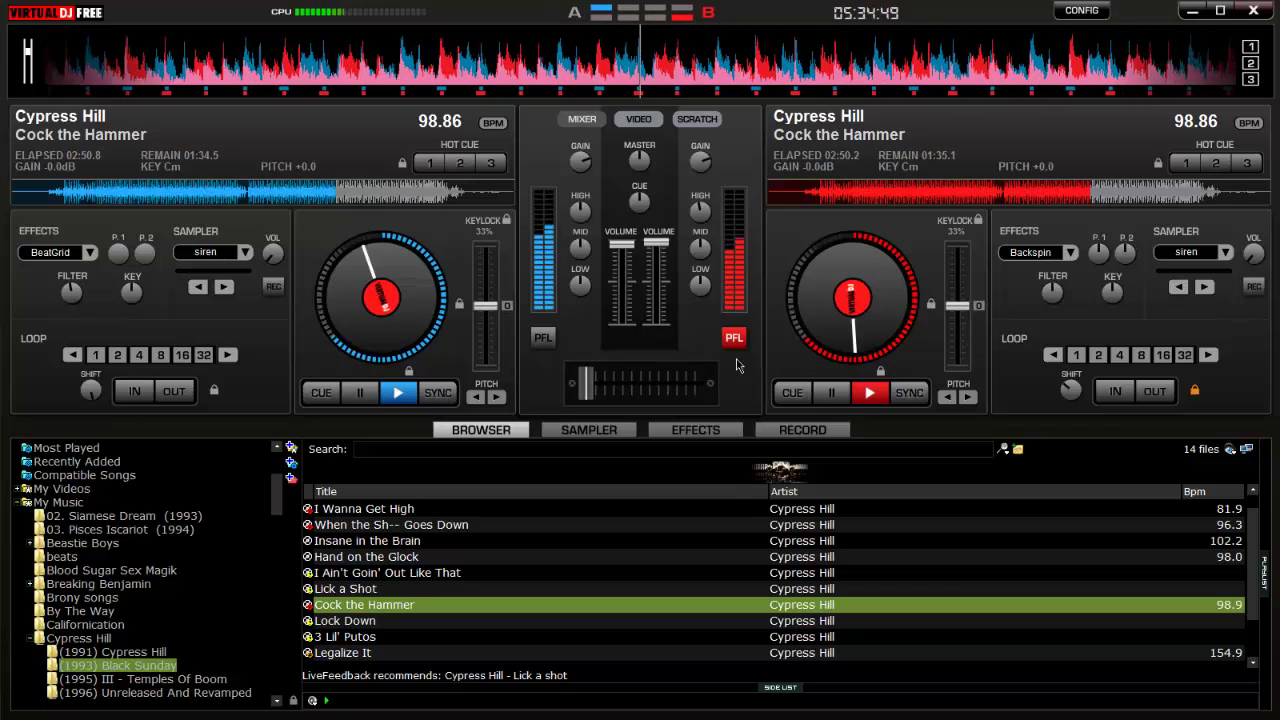
drag(697, 385, 585, 380)
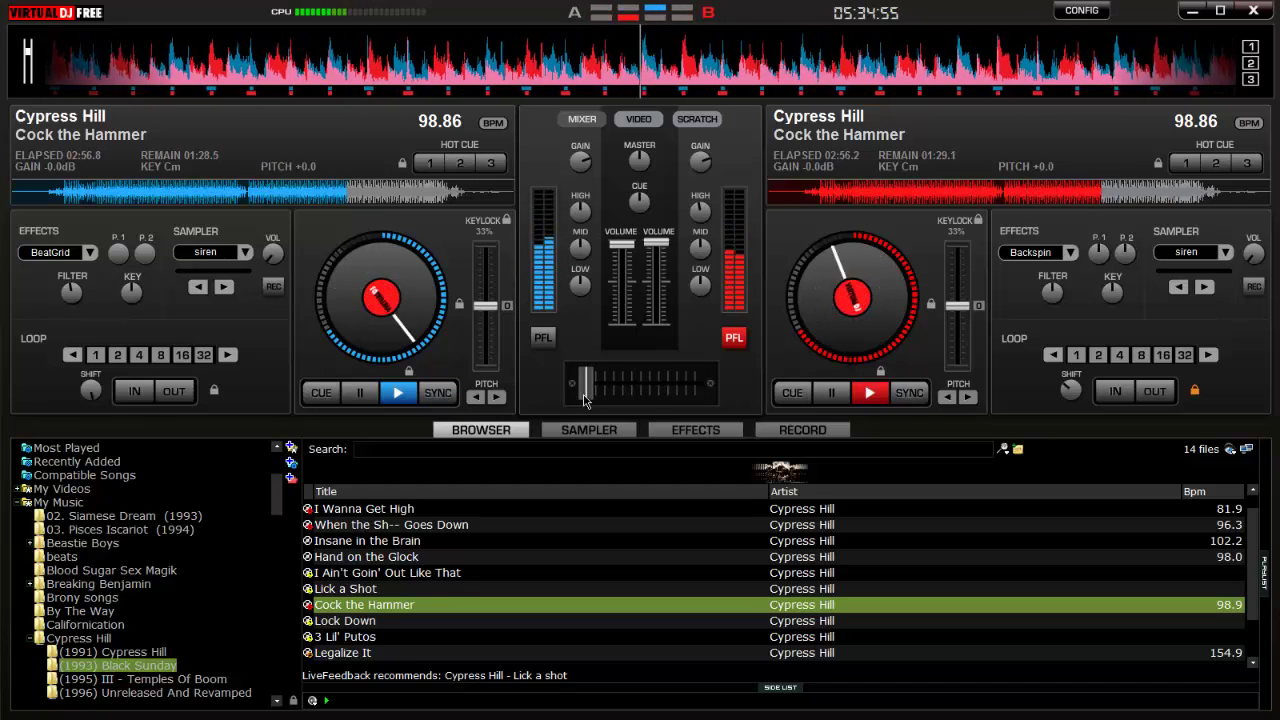
drag(585, 398, 805, 396)
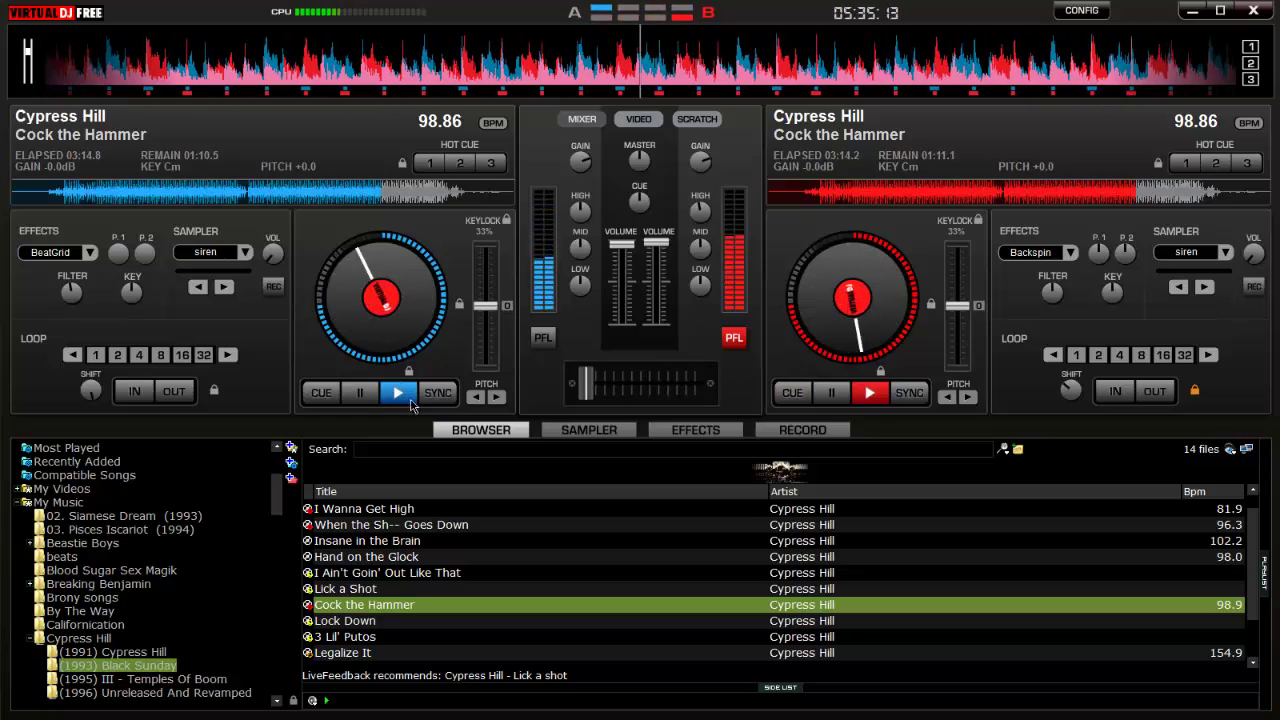
Step: Check RuneScape briefly, return to VirtualDJ, and set an 8-beat loop on both decks
key(alt+Tab)
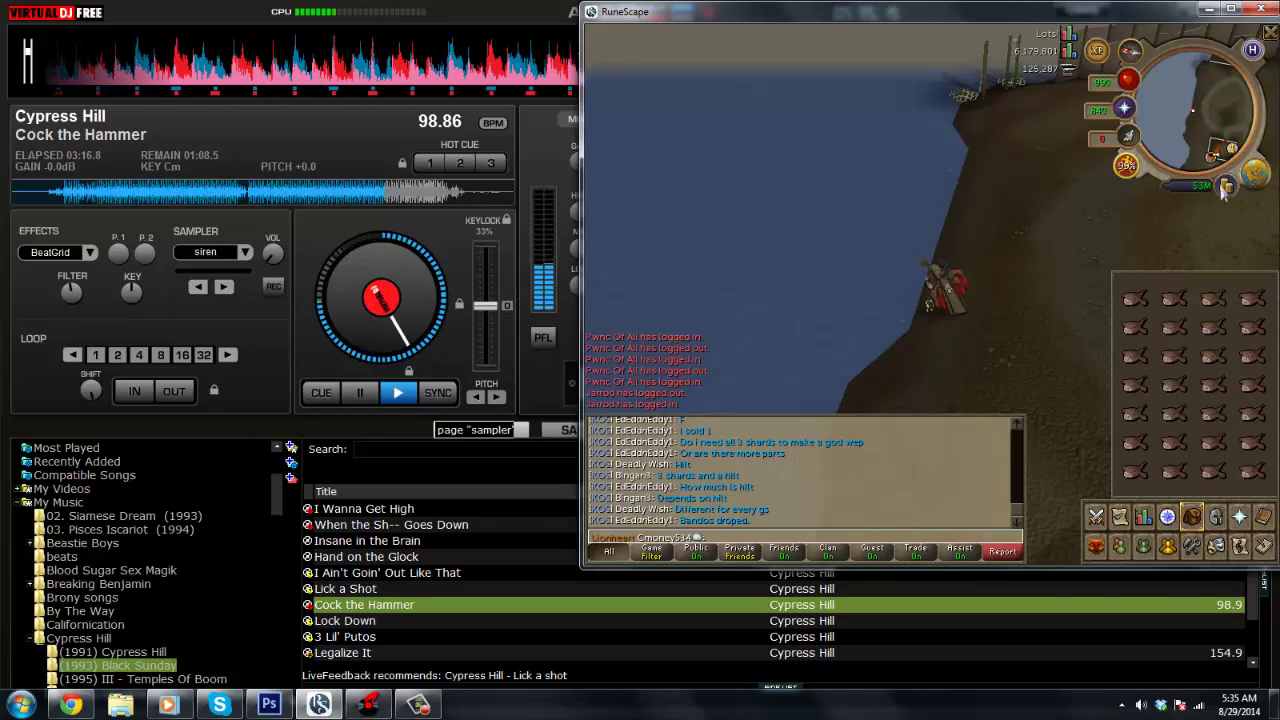
key(alt+Tab)
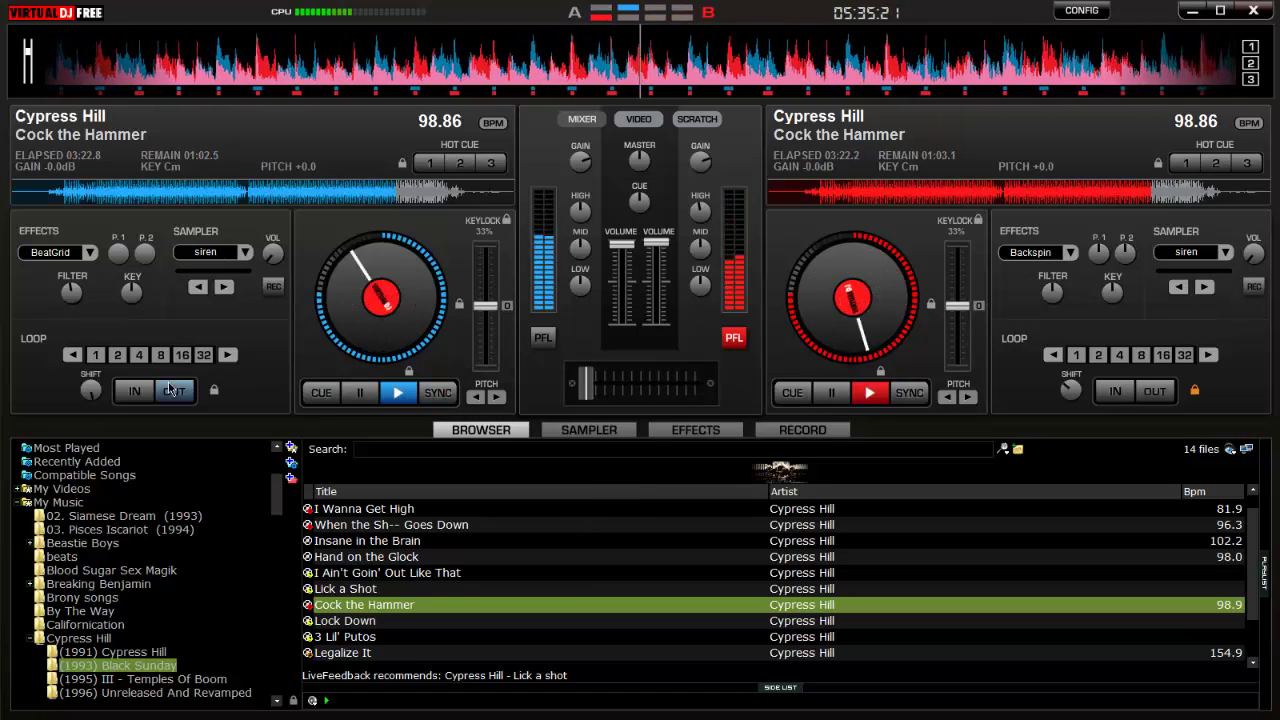
key(l)
click(1141, 354)
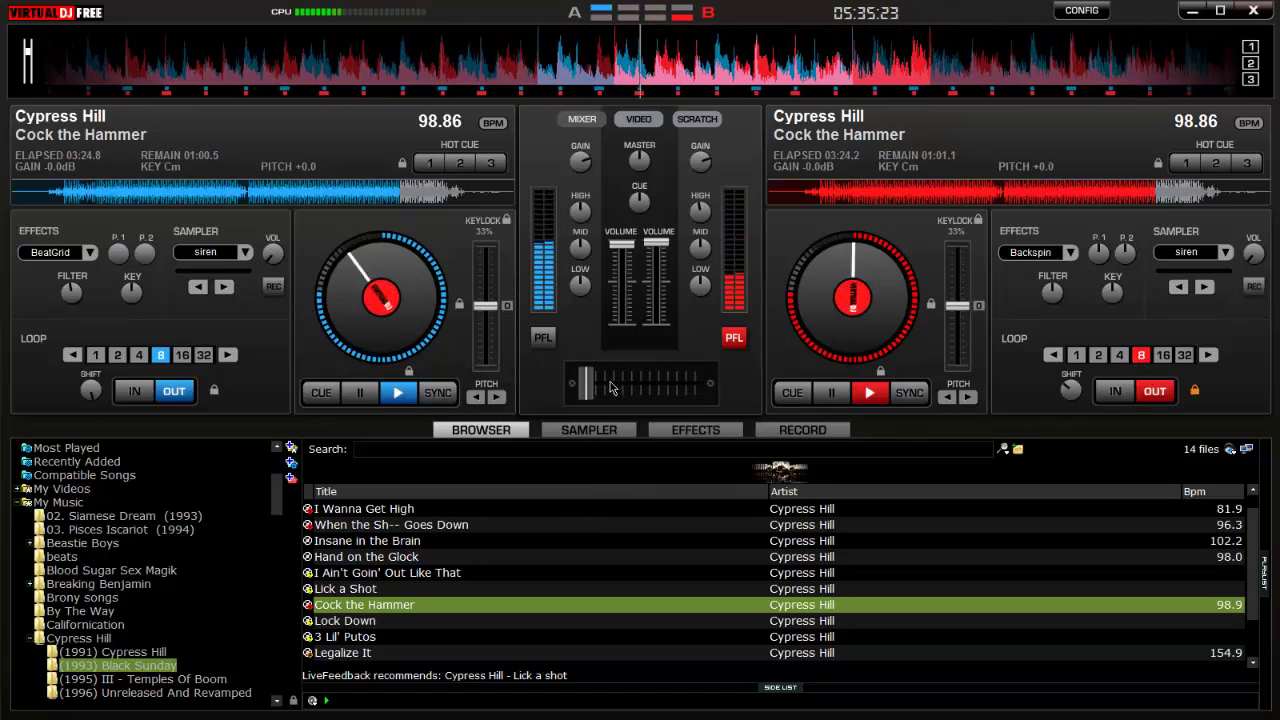
Step: Sweep the crossfader repeatedly between the two looping decks, ending fully on deck B
drag(587, 388, 626, 388)
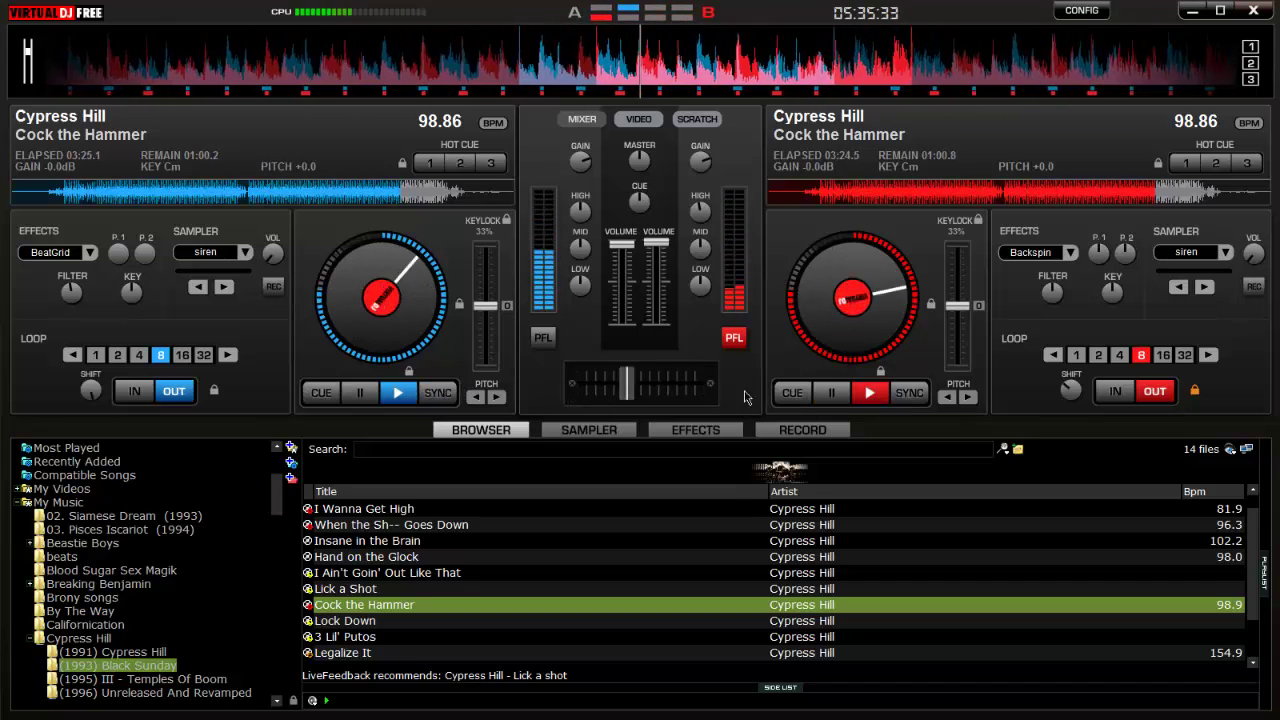
mouse_move(745, 397)
mouse_down()
mouse_move(586, 391)
mouse_move(757, 396)
mouse_up()
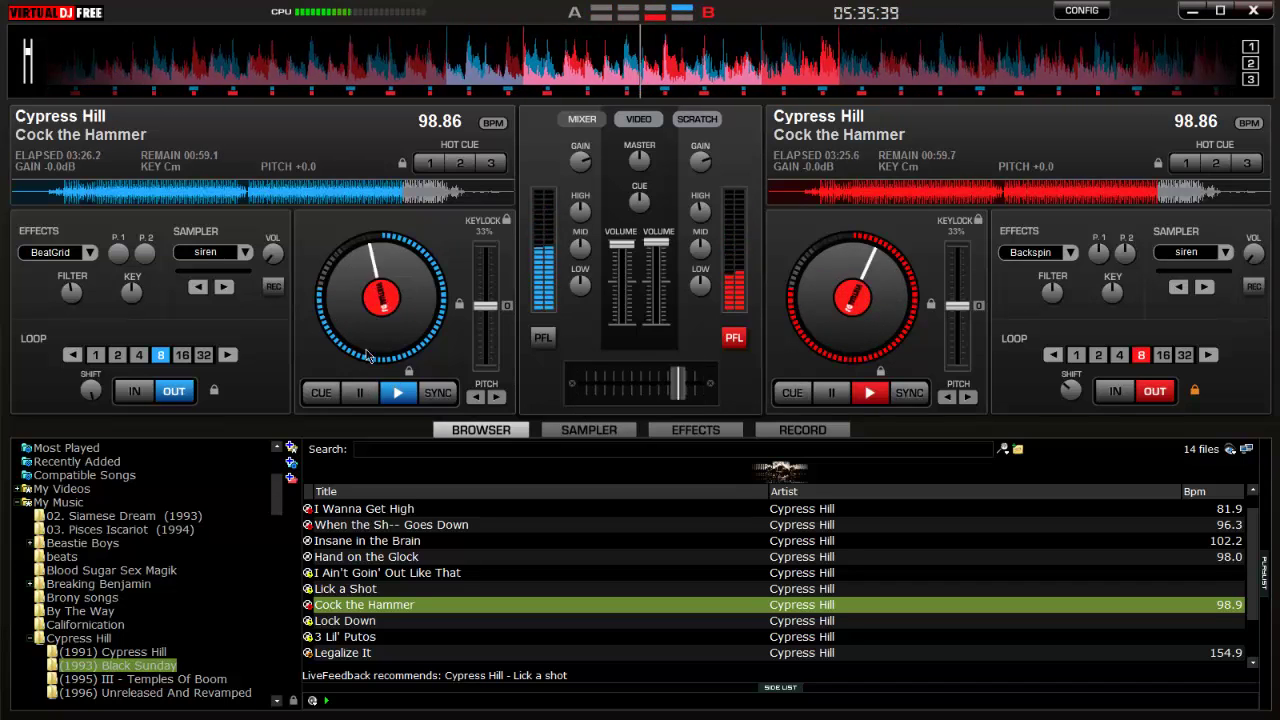
drag(694, 383, 585, 383)
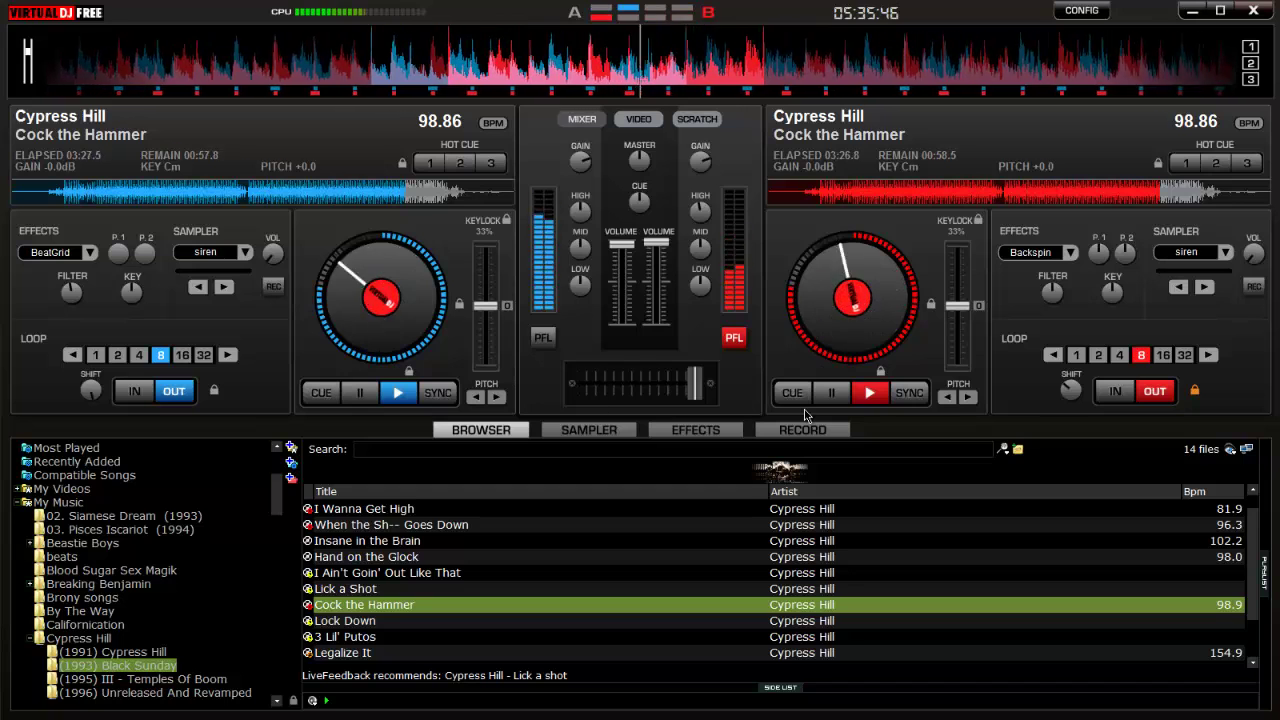
drag(693, 385, 585, 384)
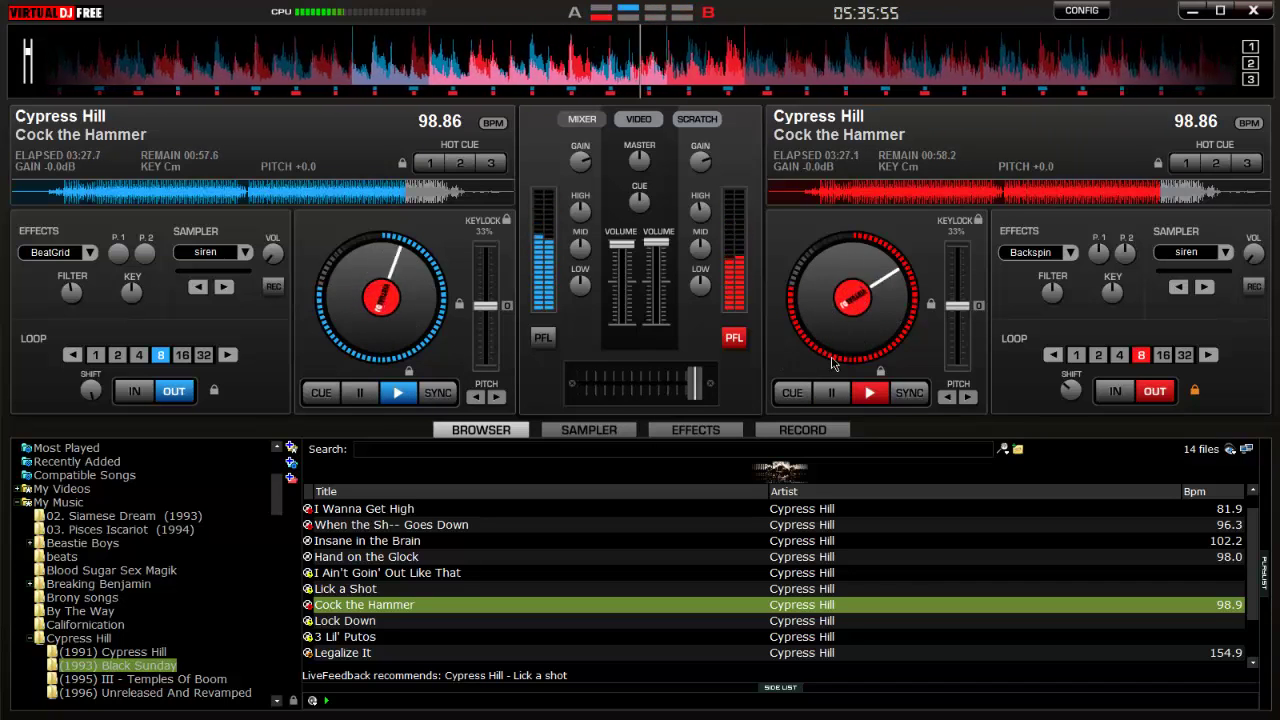
click(1055, 250)
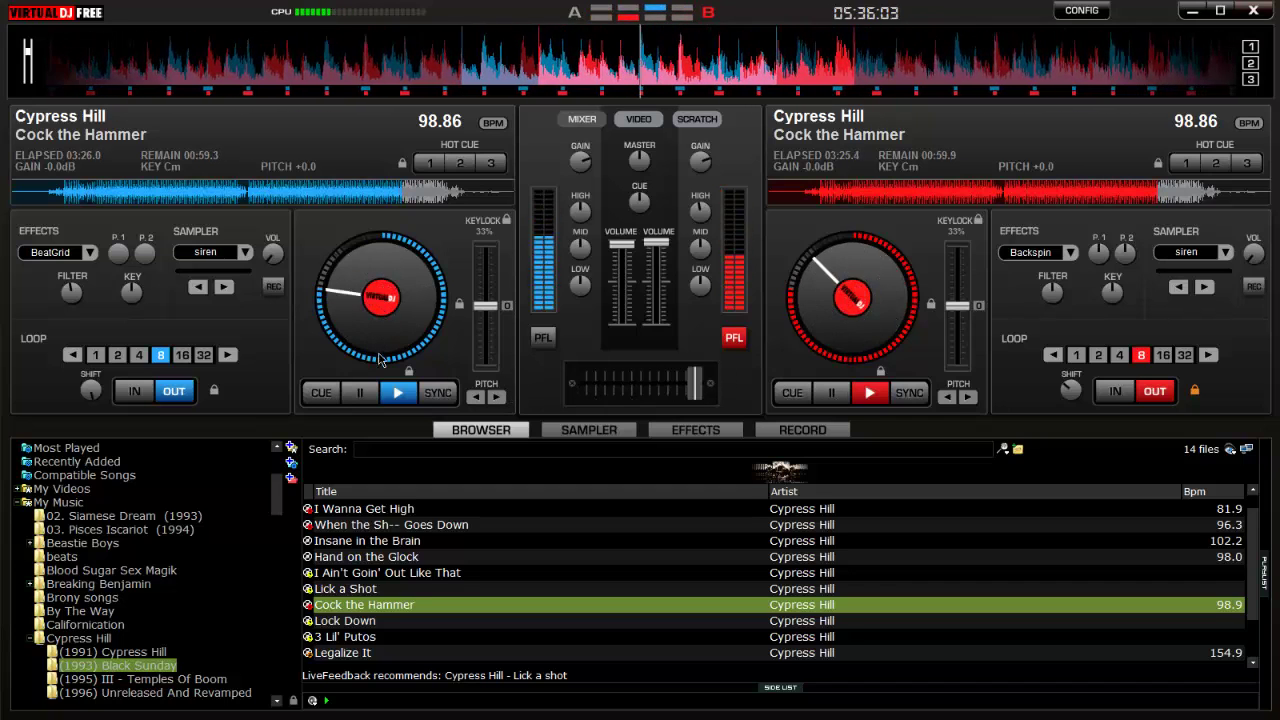
Step: Switch to RuneScape, open the bank, deposit the fish from the backpack, and close the bank
key(alt+Tab)
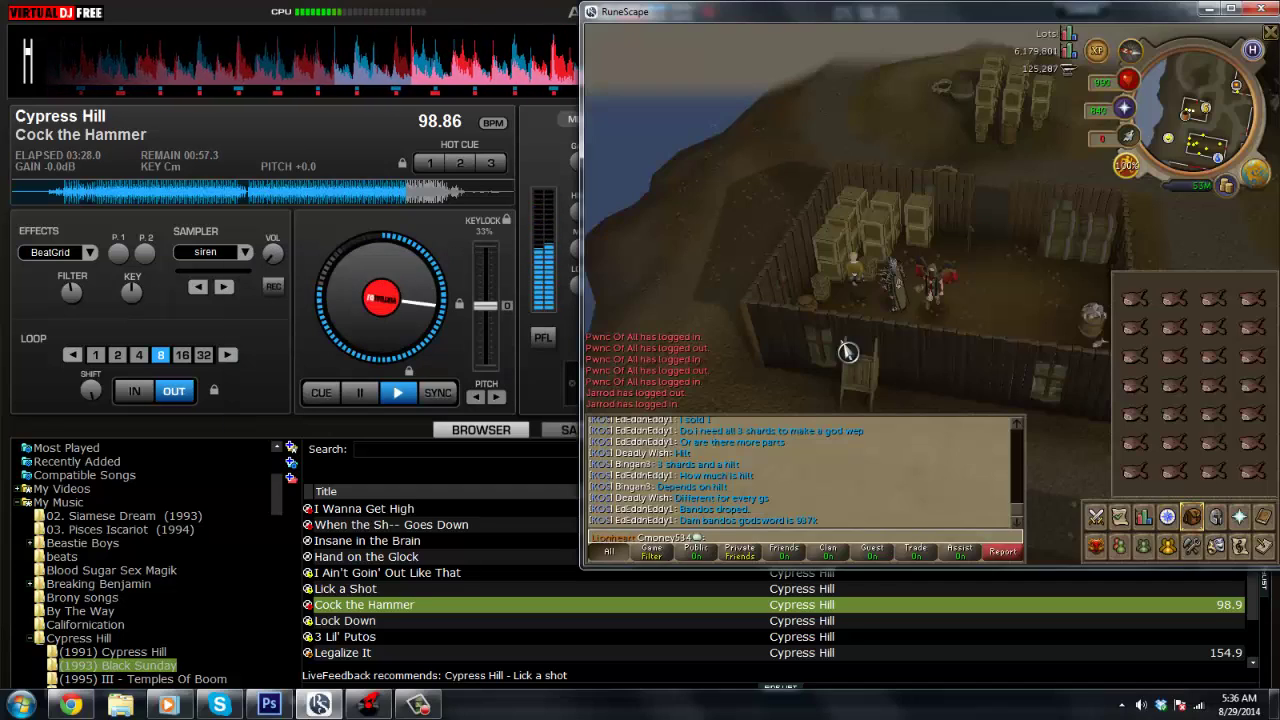
click(878, 354)
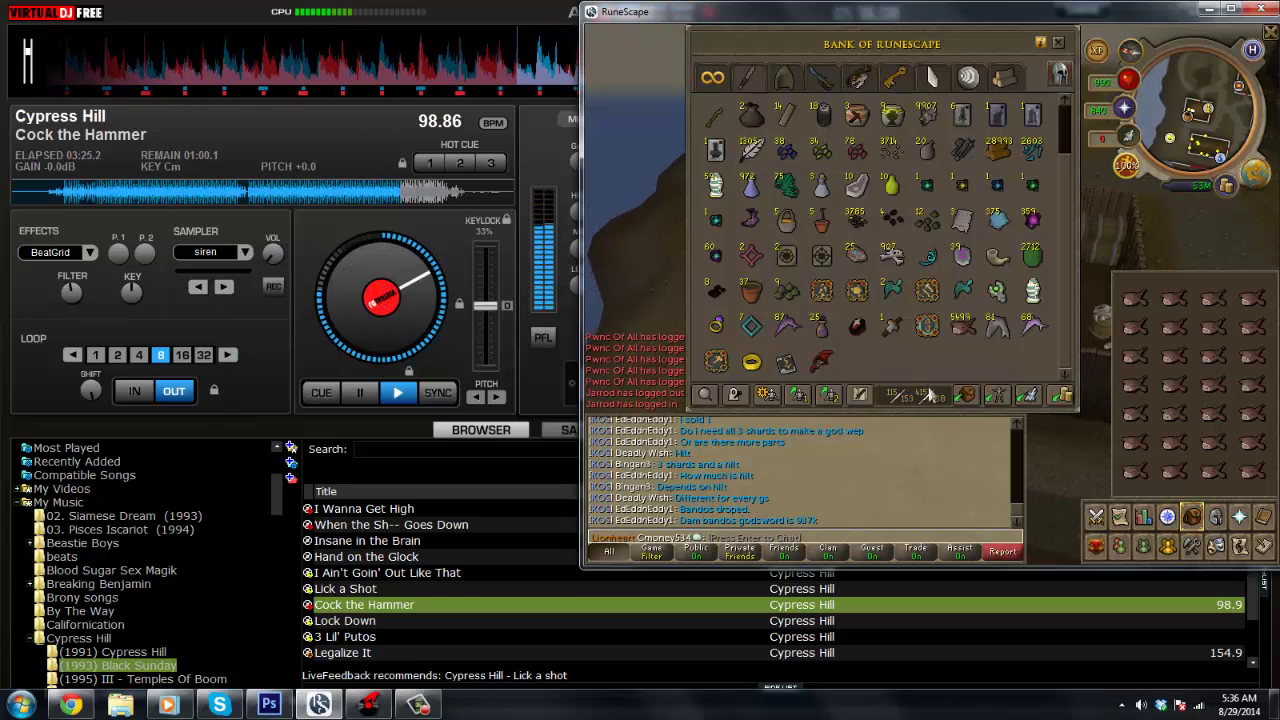
click(1058, 43)
Step: Send the chat message "nice cape :3" and look around the nearby player in the bank area
key(Return)
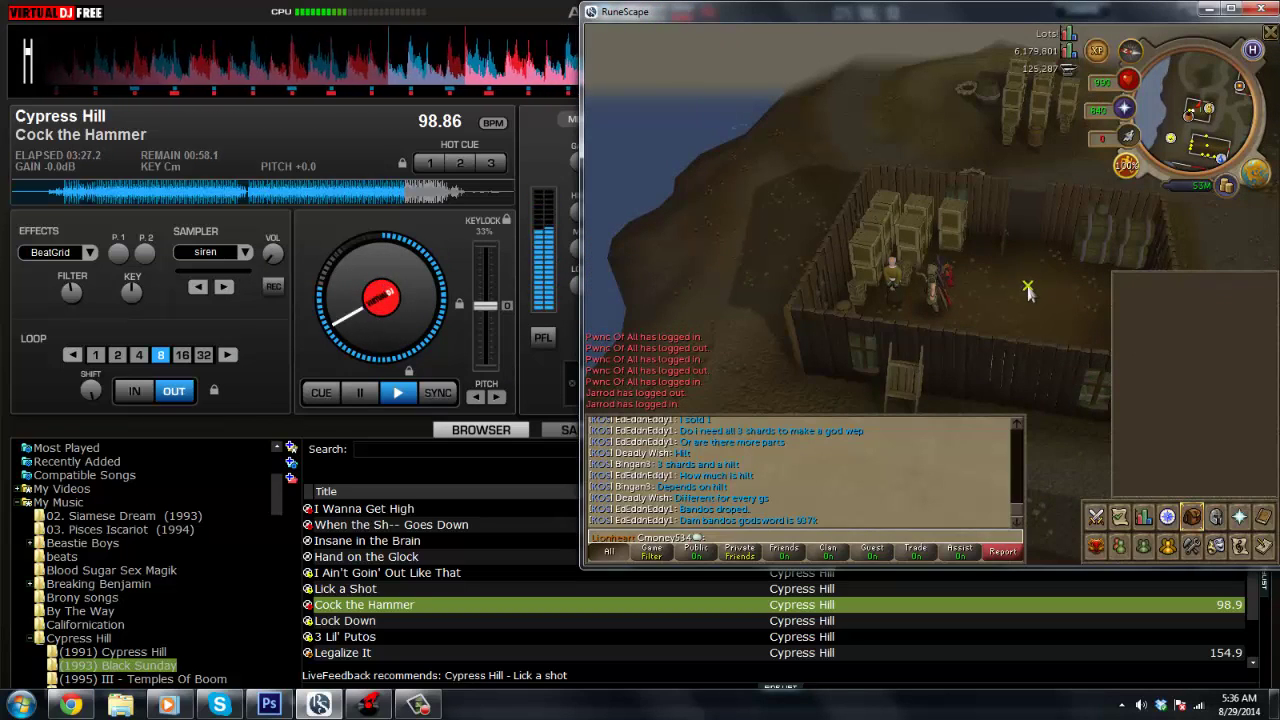
text(nice cape gl)
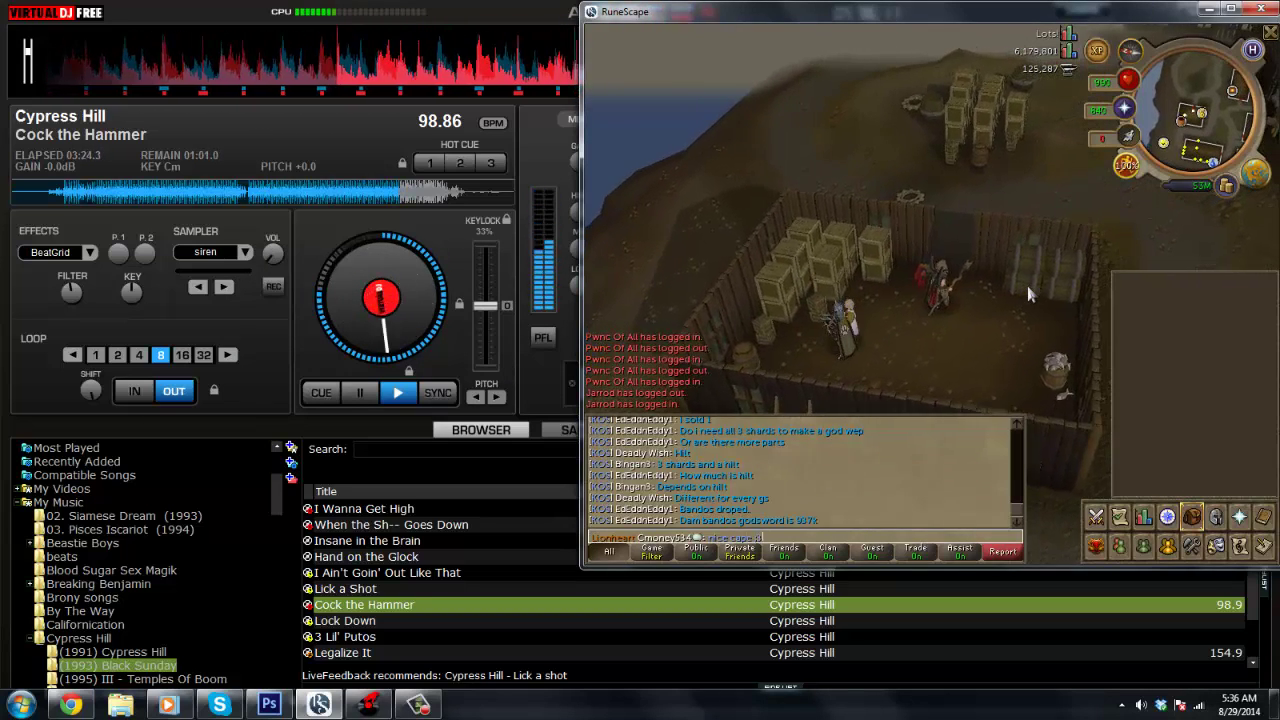
text(pe :))
key(Return)
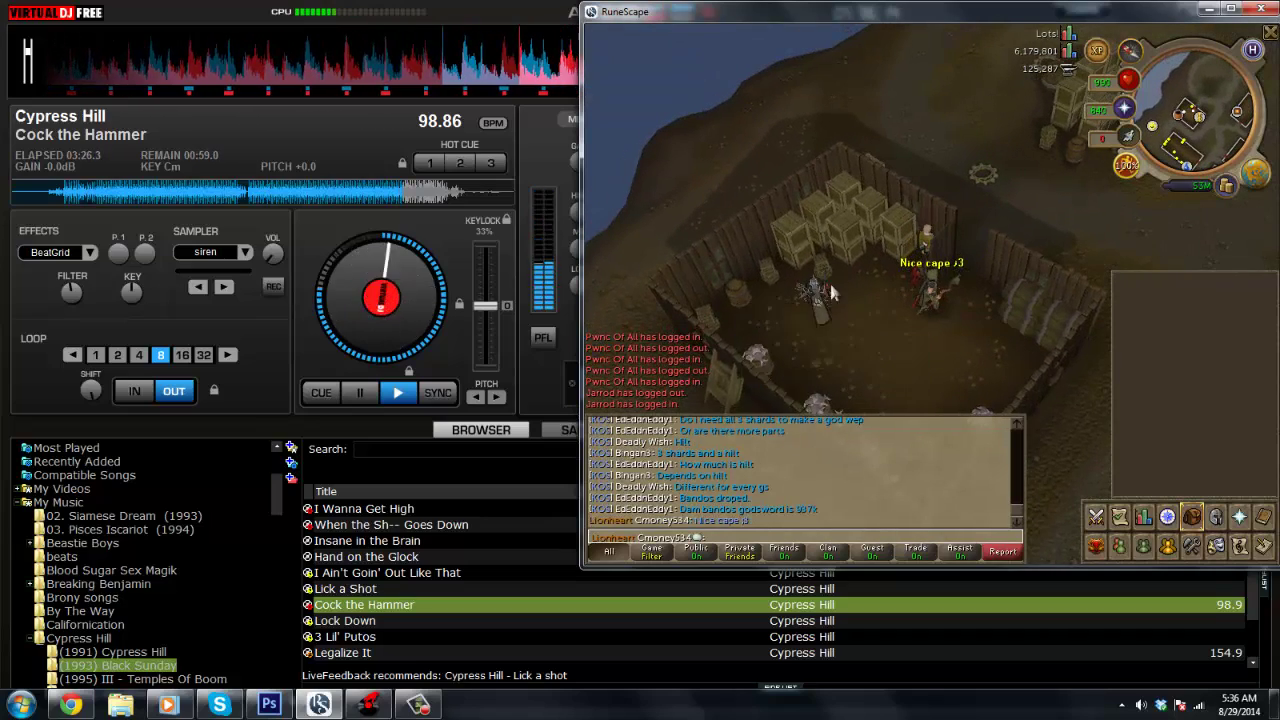
right_click(823, 292)
click(830, 343)
key(Left)
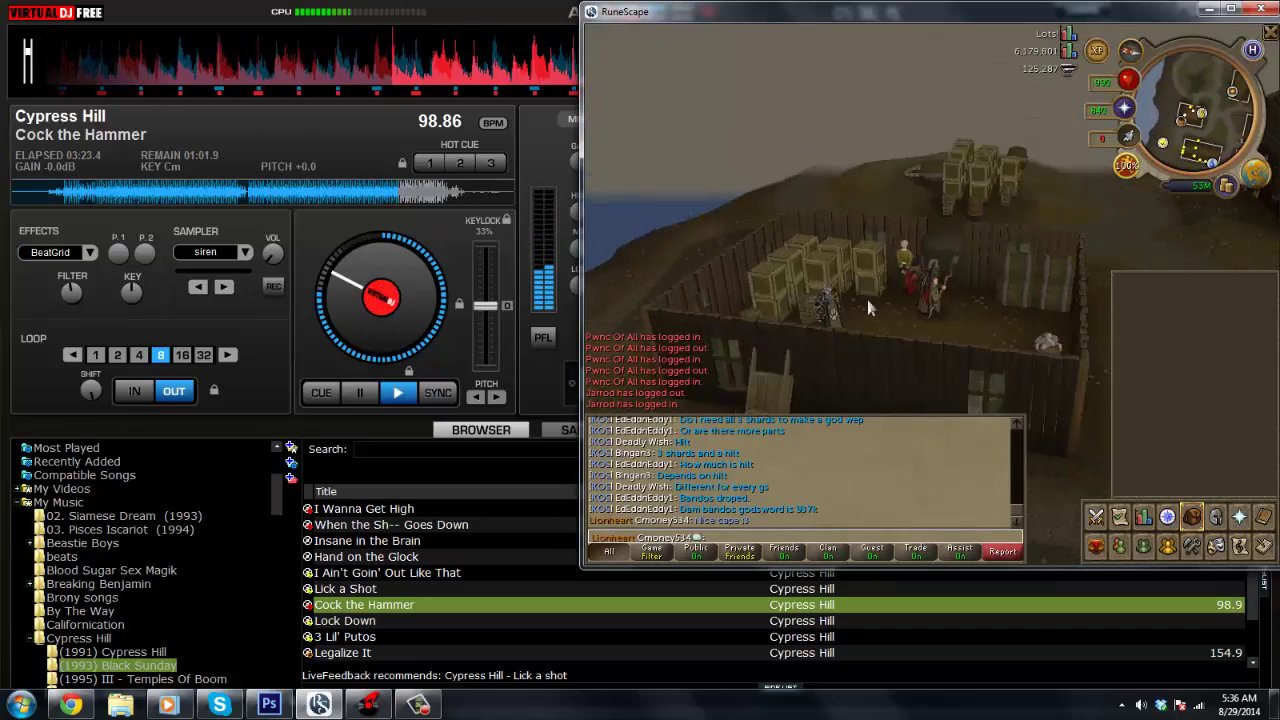
key(Left)
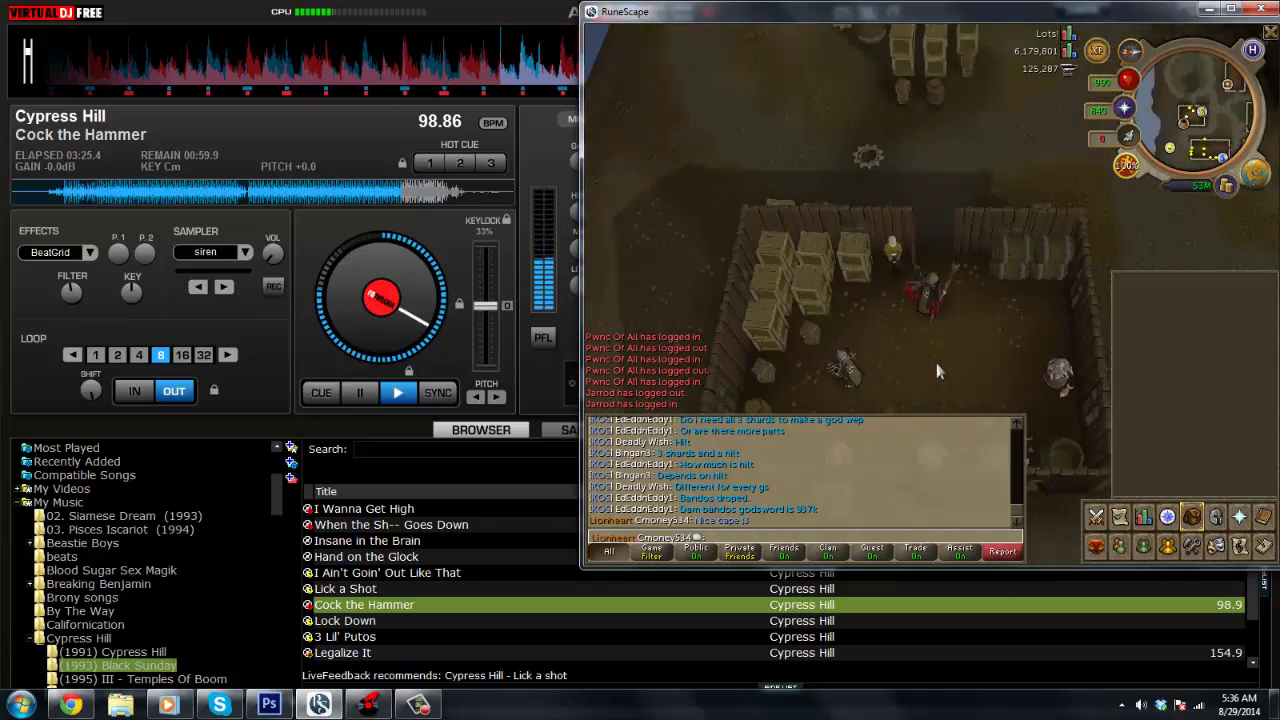
Step: Return to VirtualDJ, move the crossfader from deck A fully to deck B, and lower deck B's volume nearly to minimum
click(519, 370)
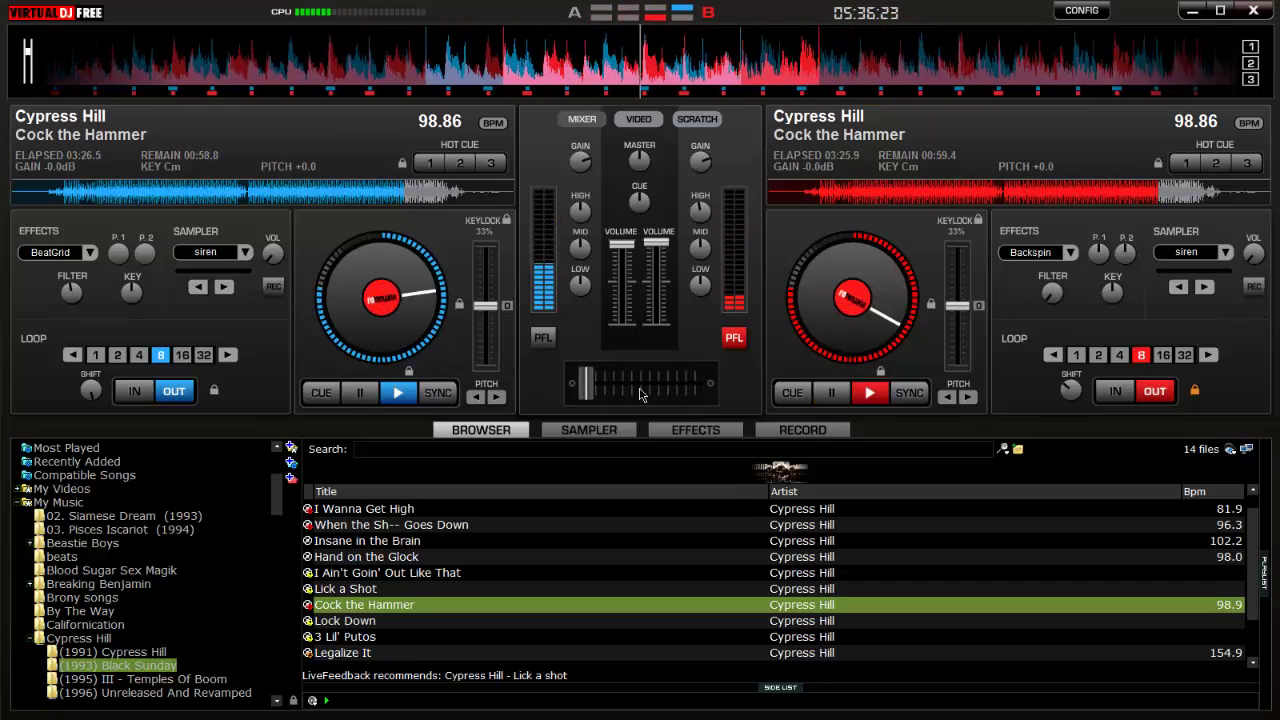
mouse_move(585, 383)
mouse_down()
mouse_move(694, 383)
mouse_move(562, 393)
mouse_up()
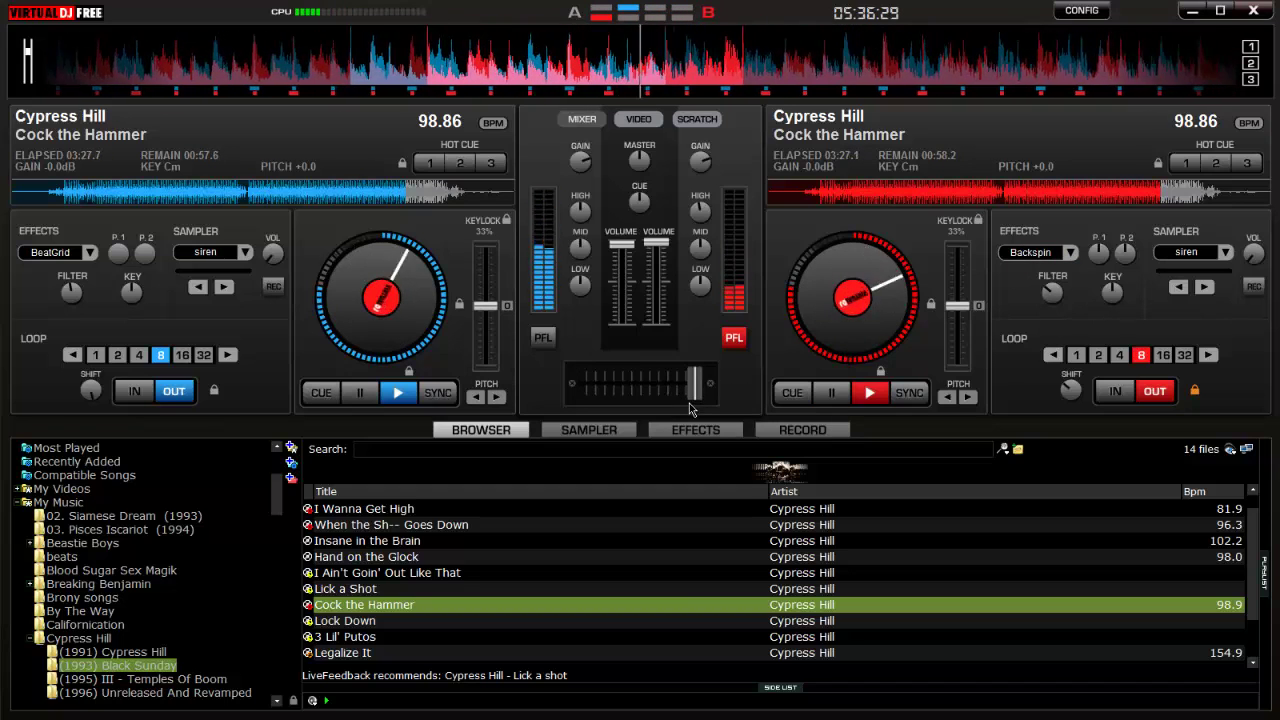
drag(659, 250, 667, 318)
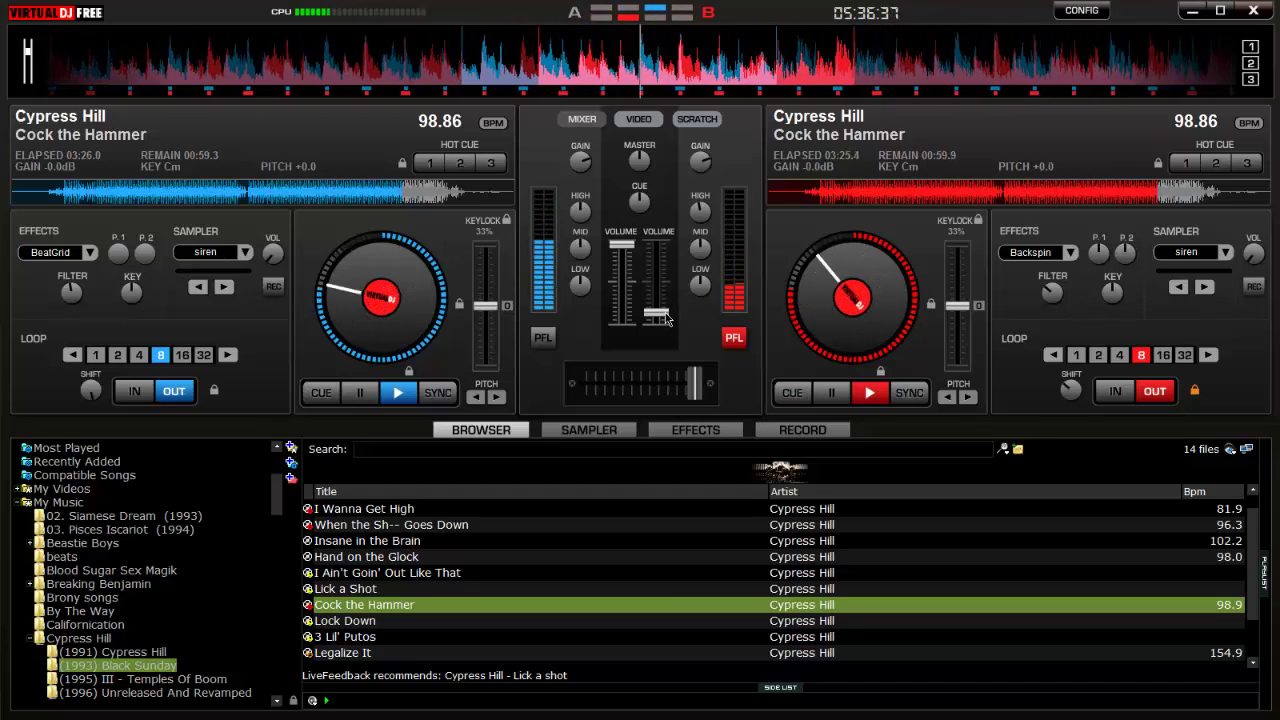
Step: Activate the Backspin effect on deck B and pause both decks
click(1030, 252)
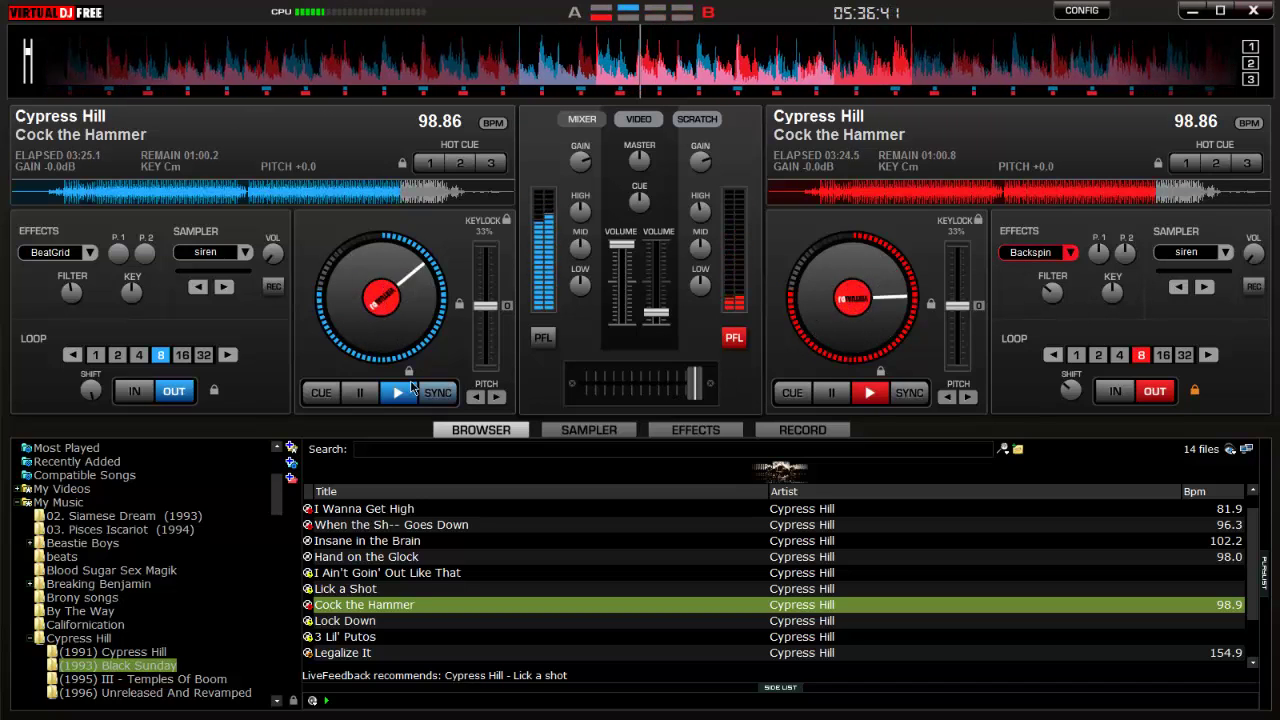
key(space)
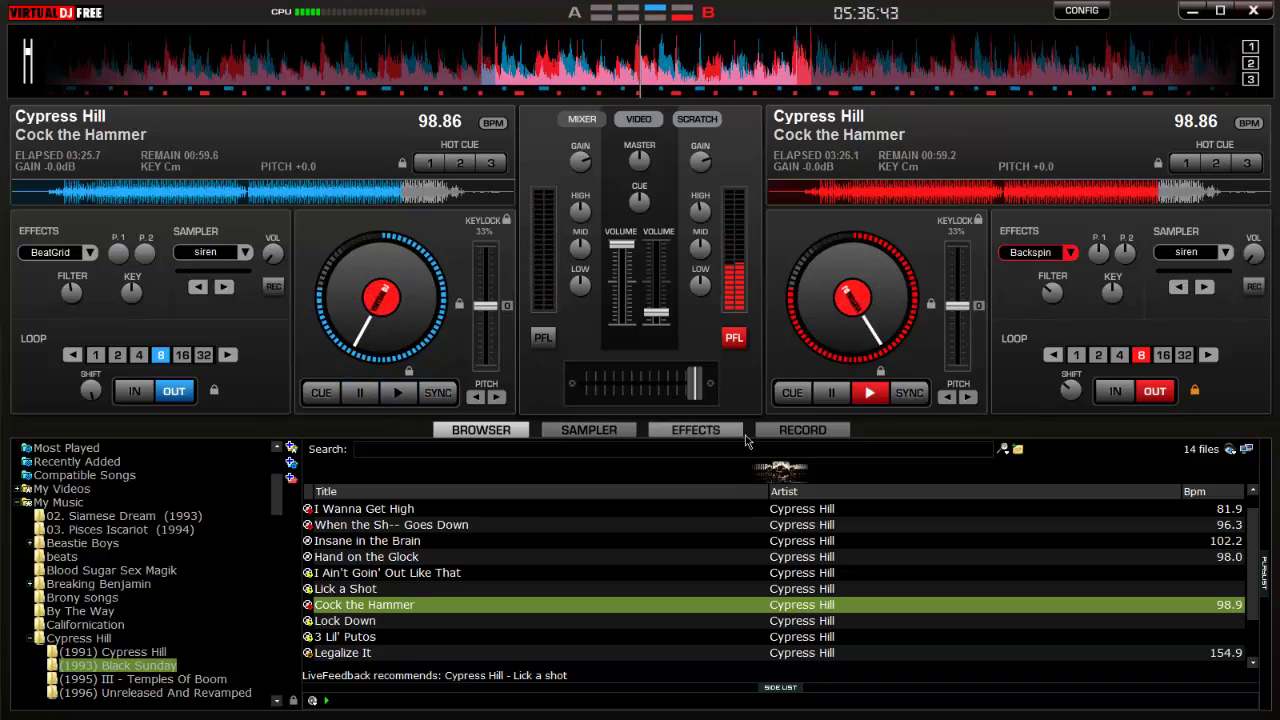
click(831, 392)
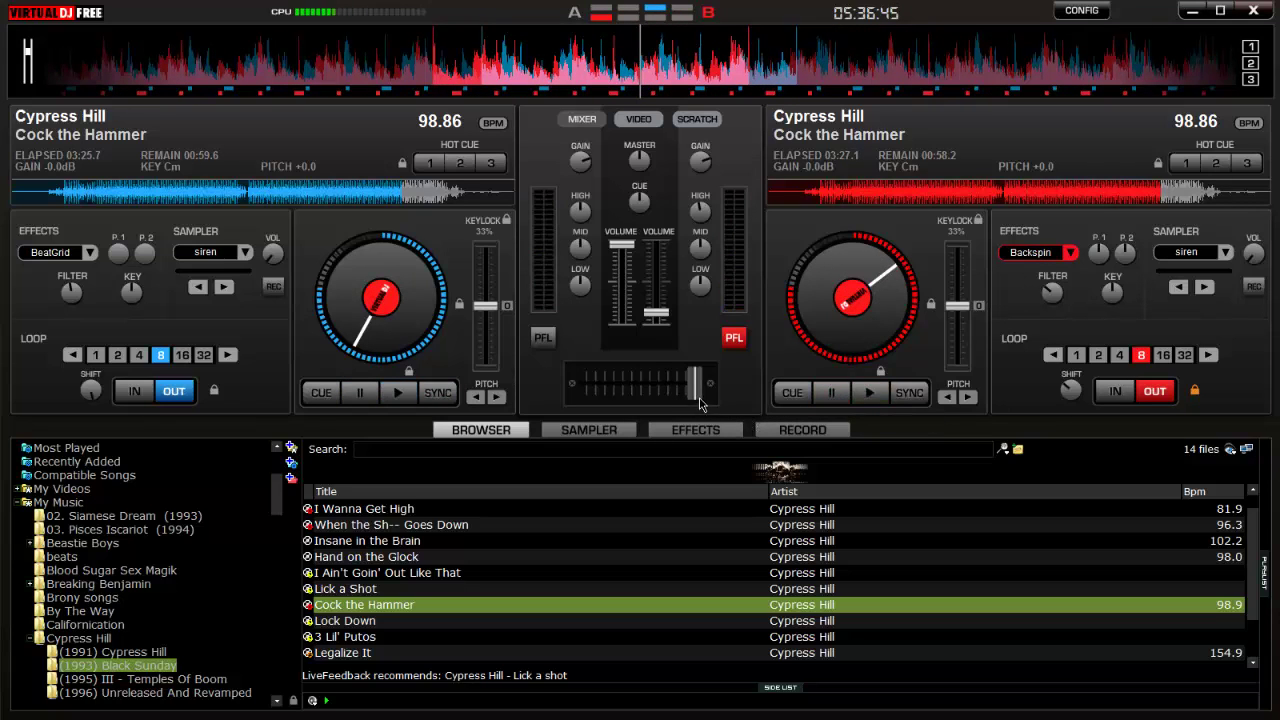
drag(700, 403, 656, 400)
key(space)
Step: Switch to RuneScape with the recorder window open, fish at the Net Fishing spot, and check the skills before reopening the backpack
key(alt+Tab)
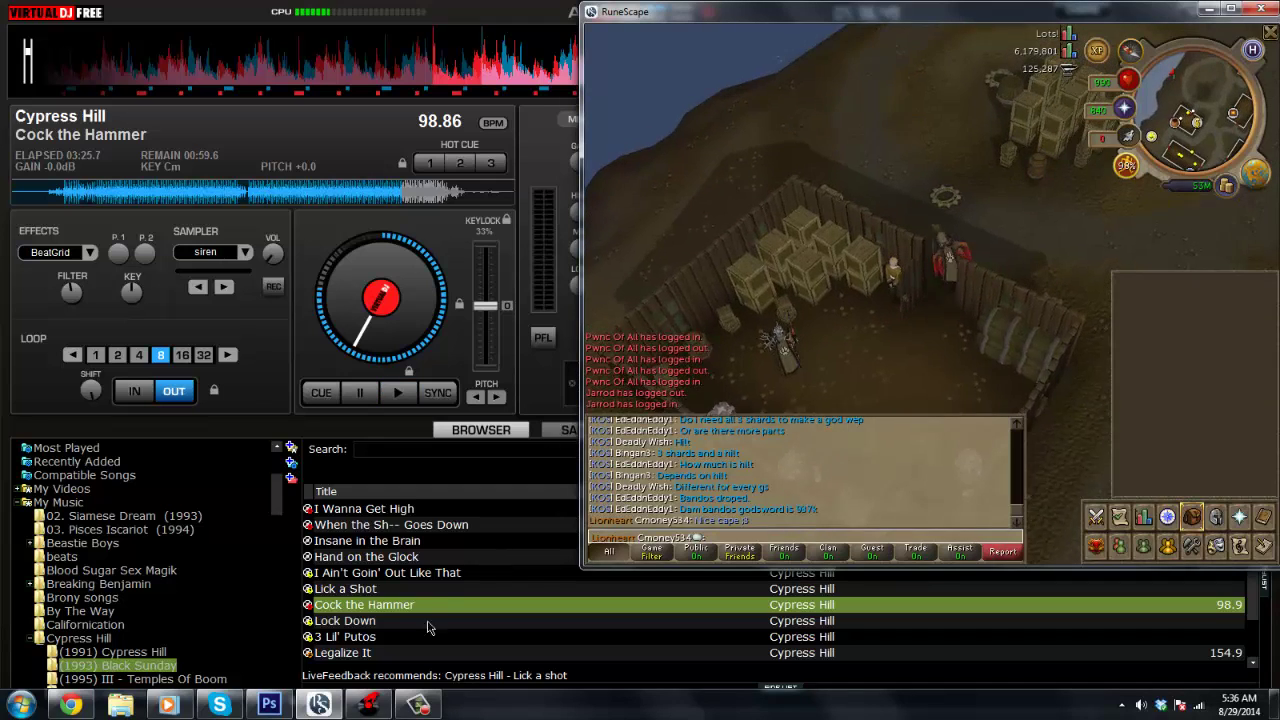
click(420, 705)
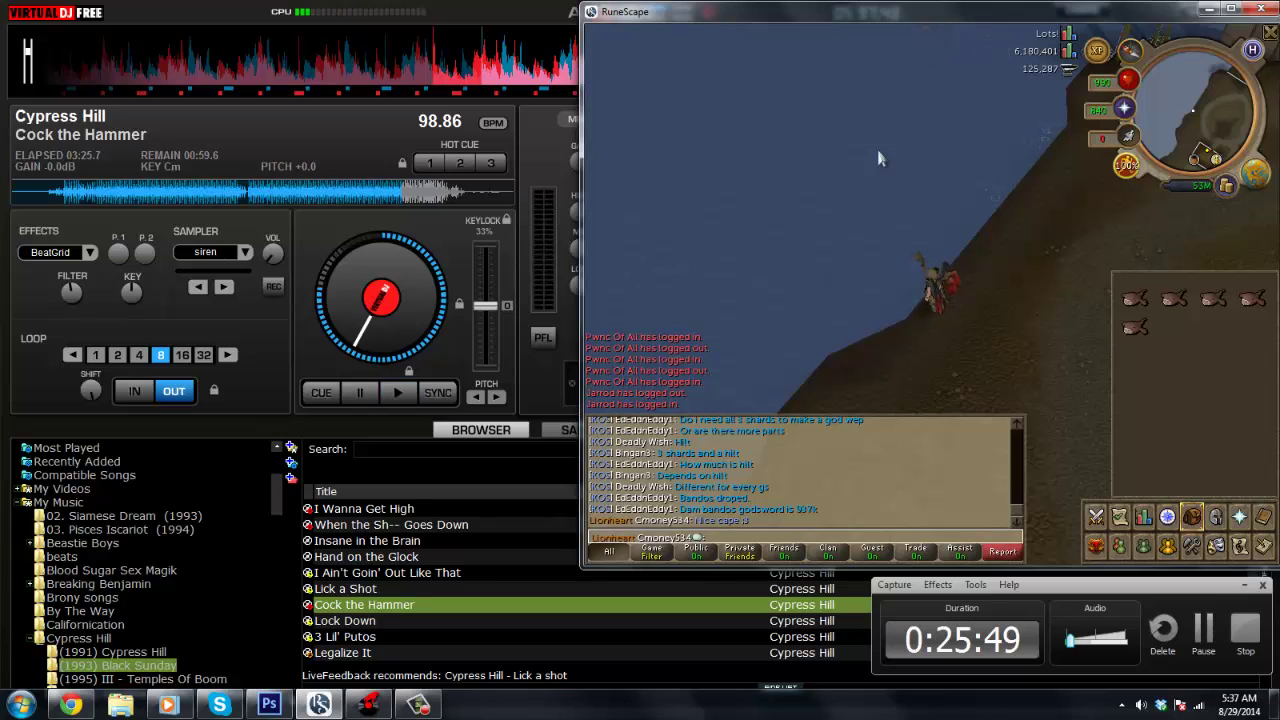
click(998, 204)
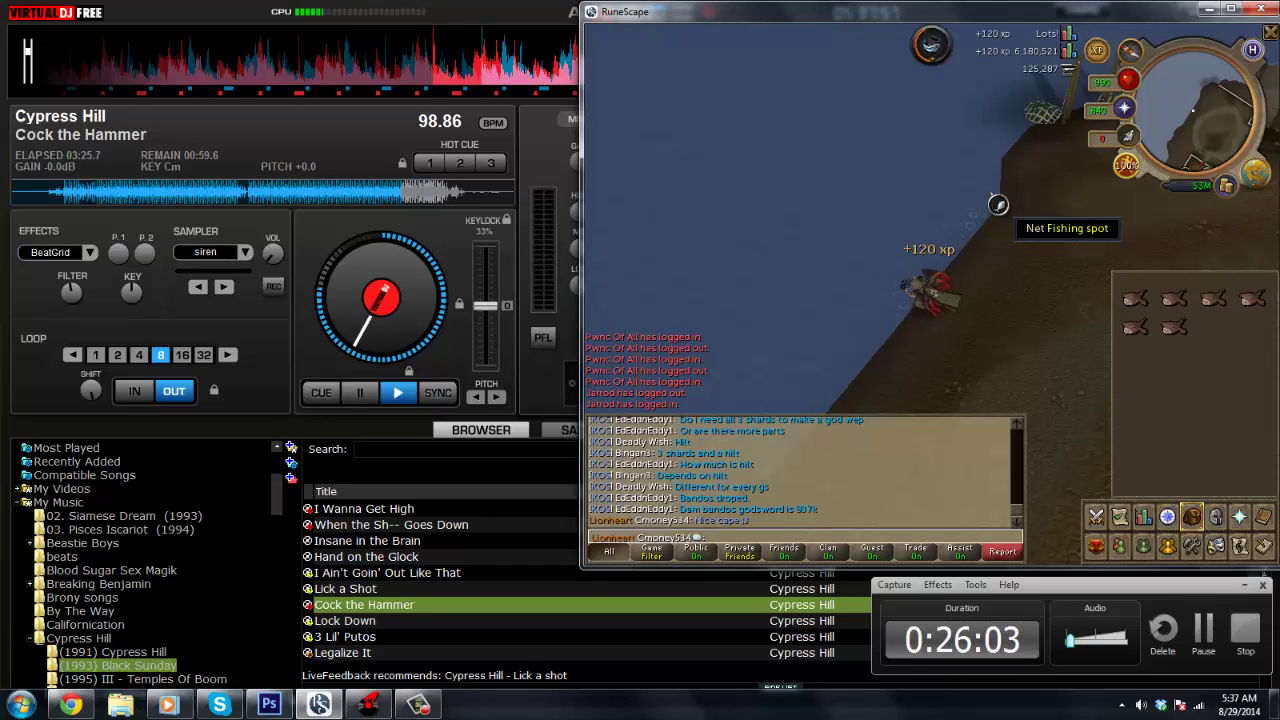
click(1148, 517)
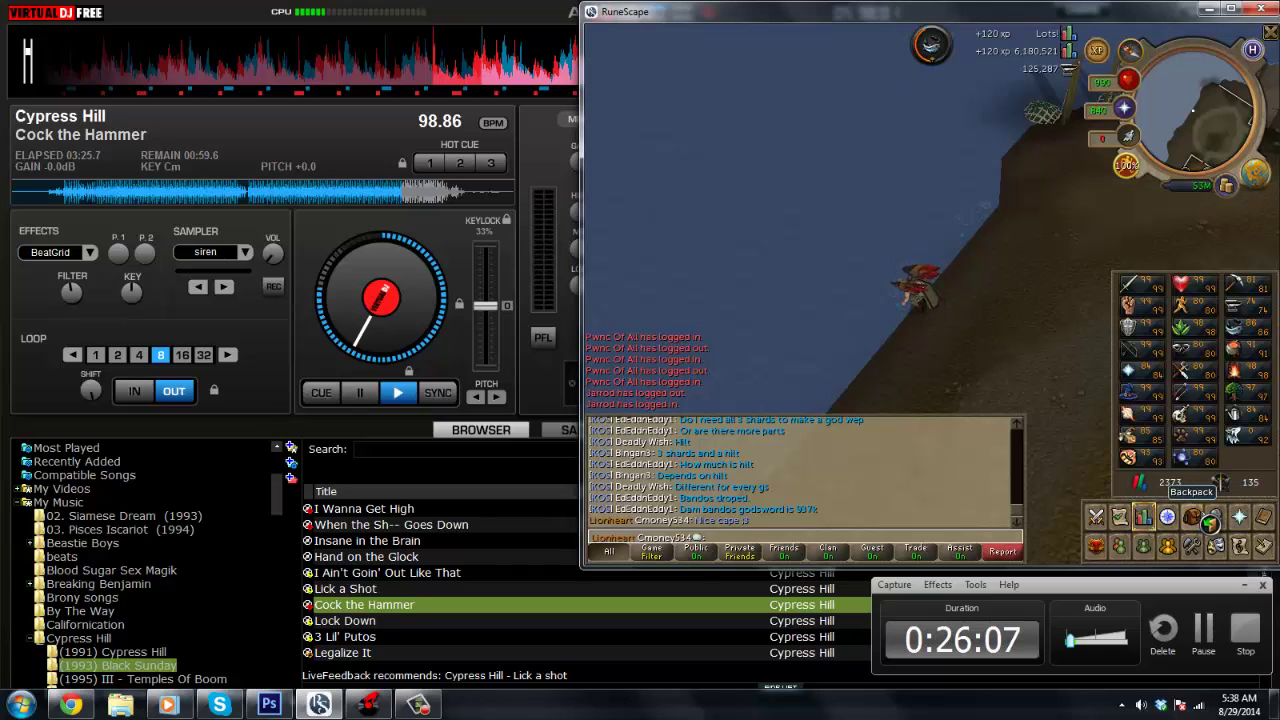
click(1191, 517)
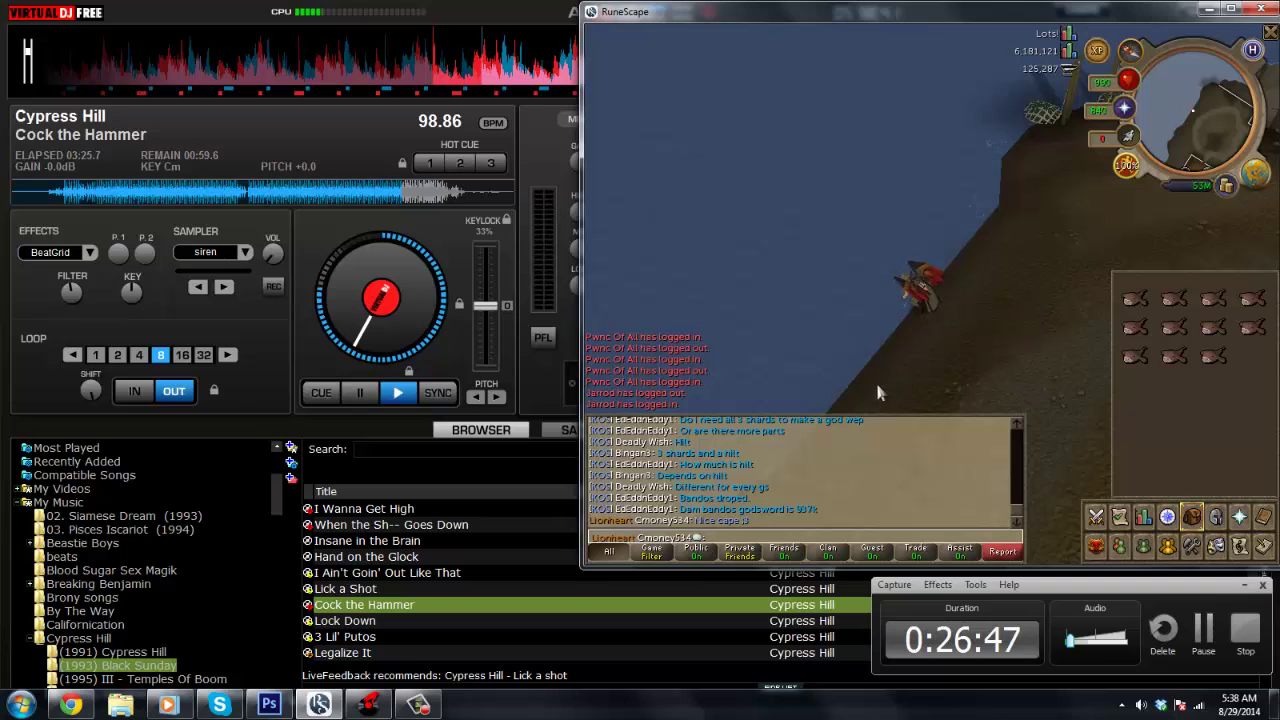
Step: Switch to Photoshop with EDH1.psd and make the Group 7 layer group visible
click(270, 704)
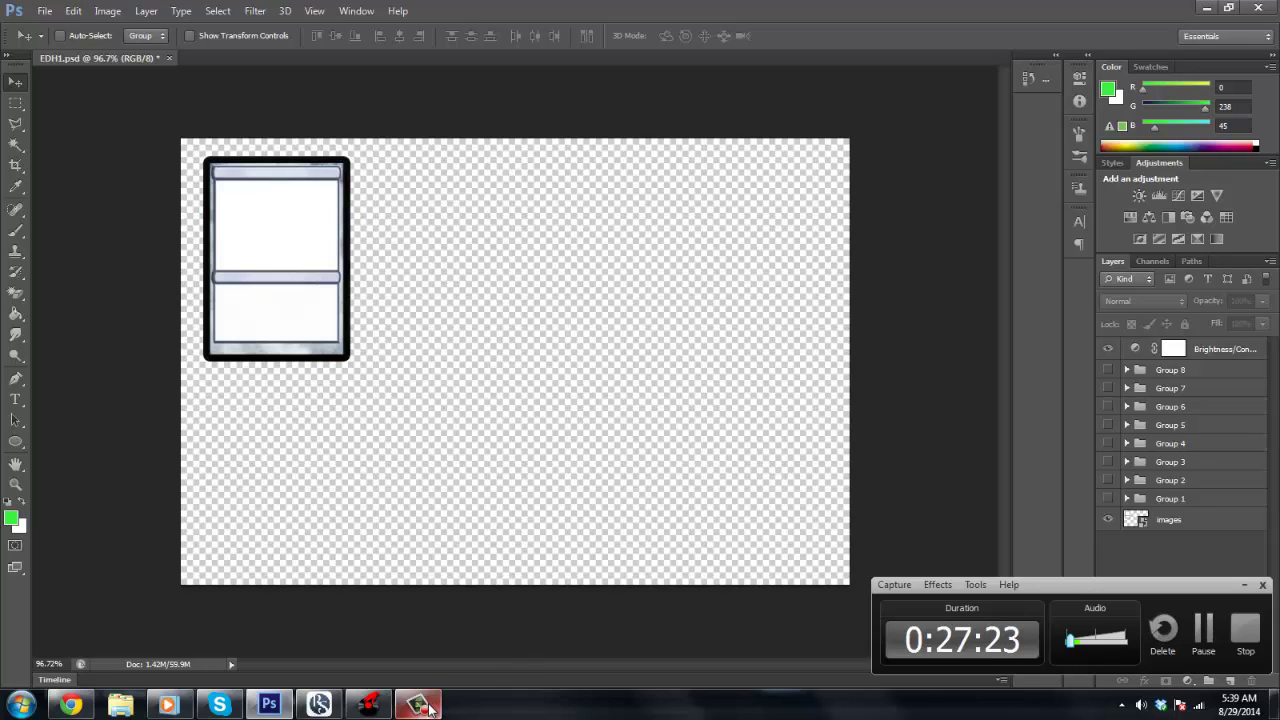
click(366, 706)
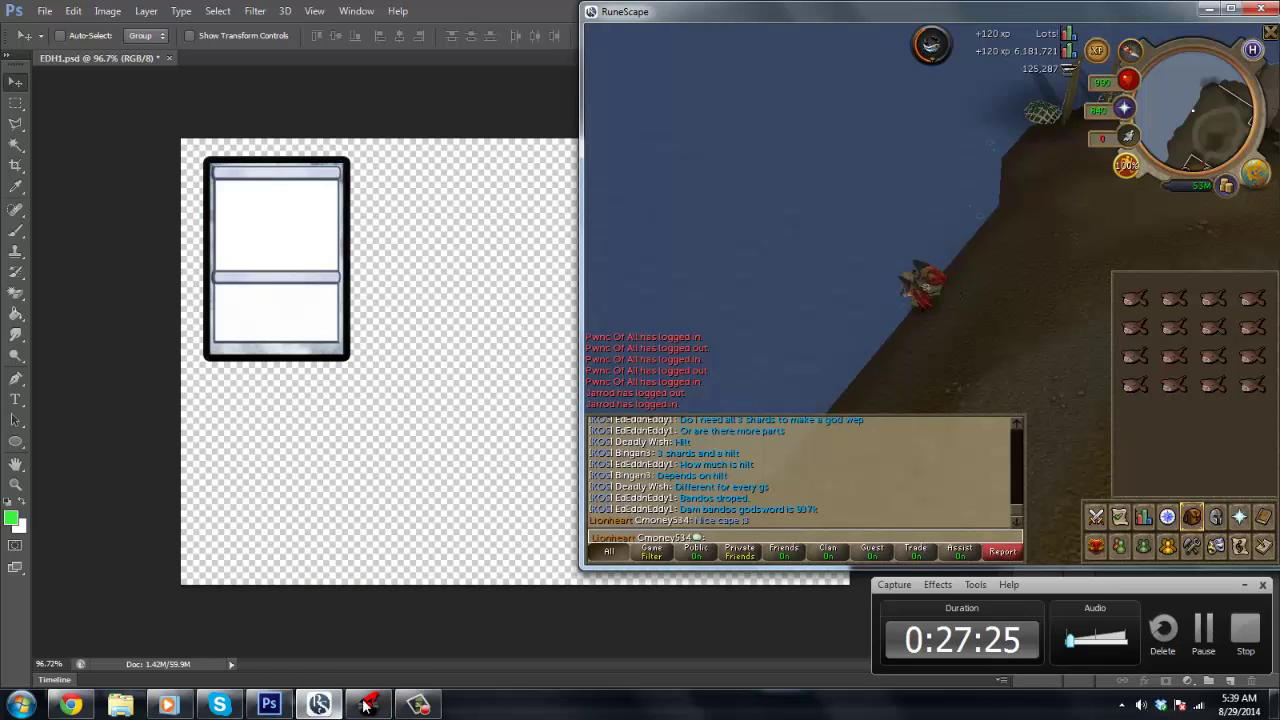
click(690, 617)
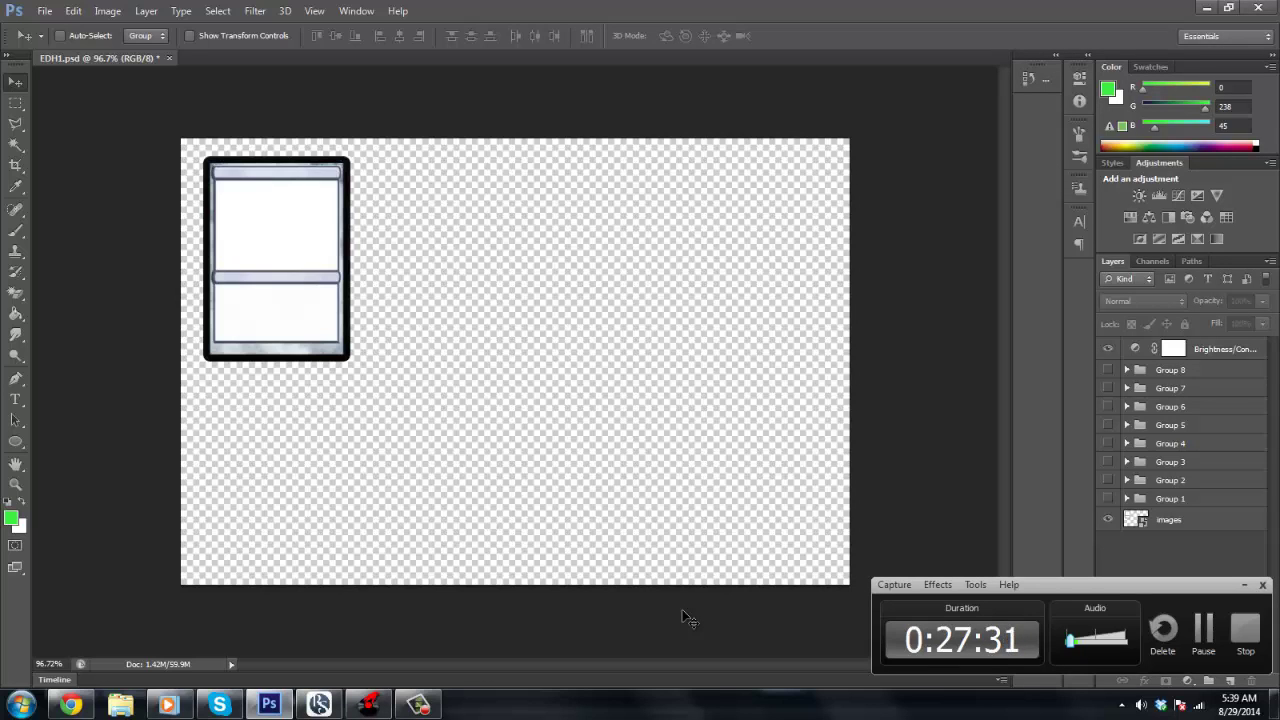
click(1107, 388)
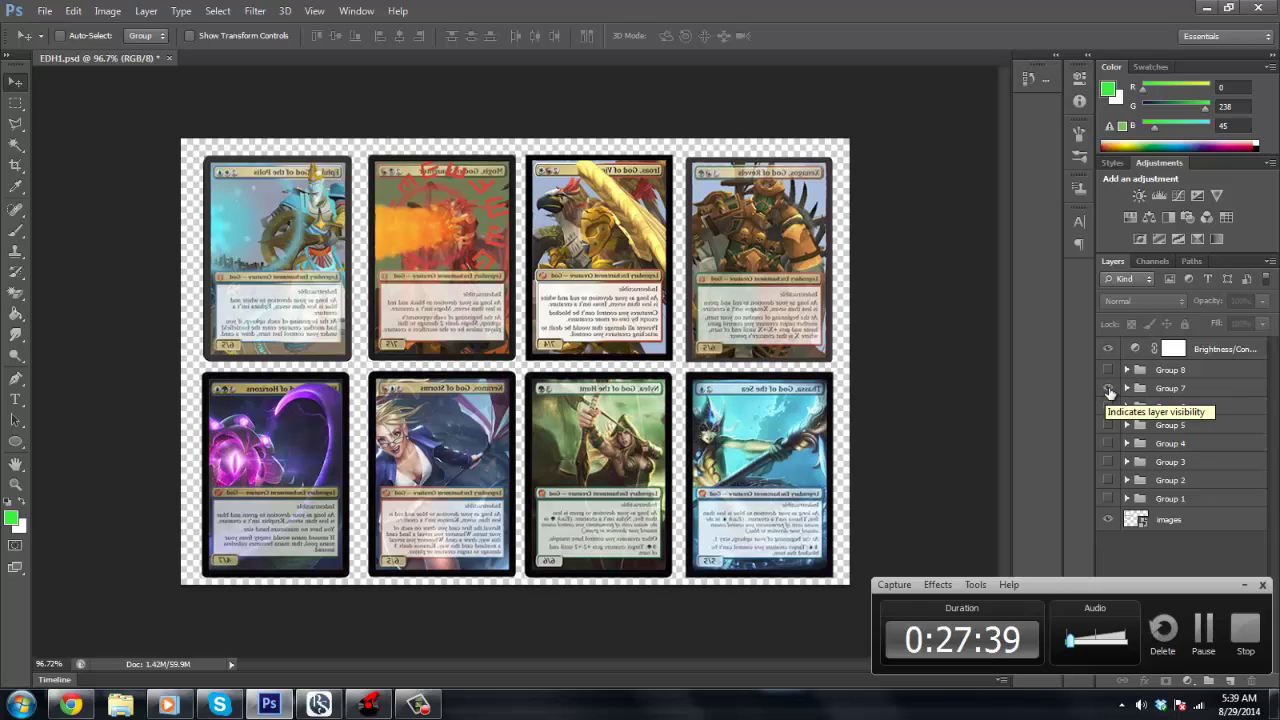
Step: Examine the artwork and text of the mirrored god cards up close and as a full sheet
scroll(330, 288, up, 4)
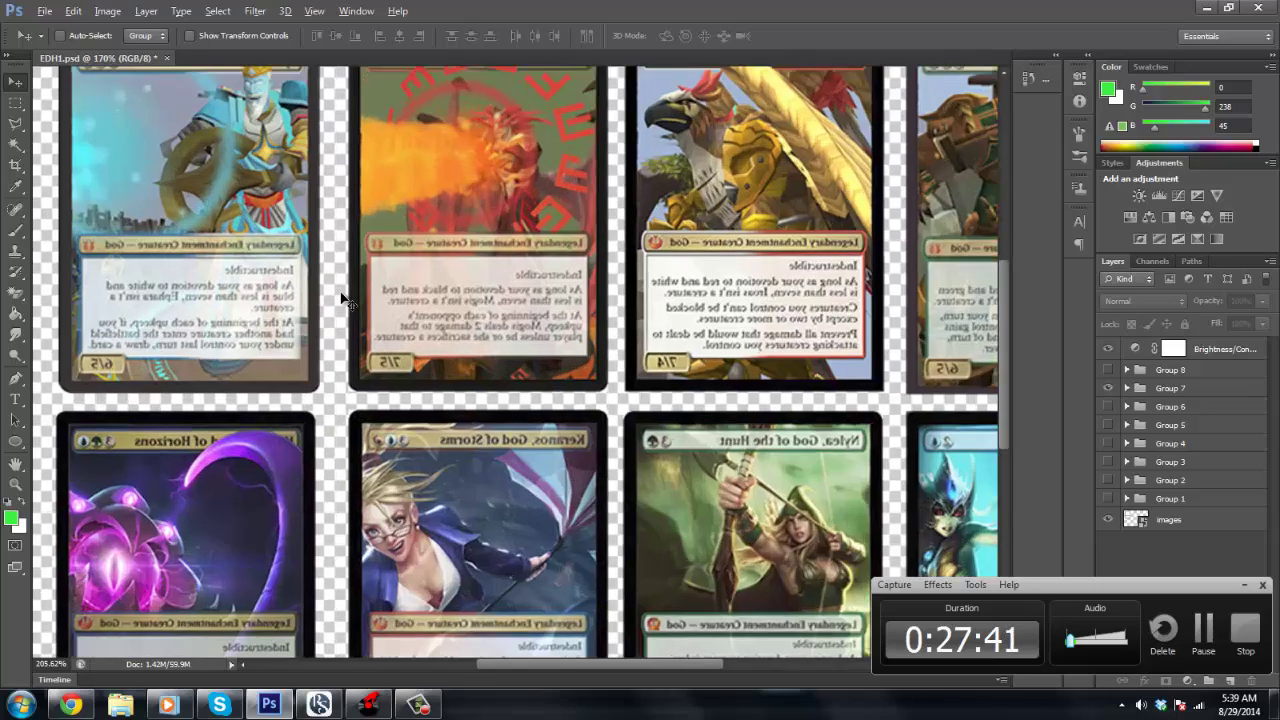
scroll(345, 310, up, 1)
drag(482, 660, 448, 662)
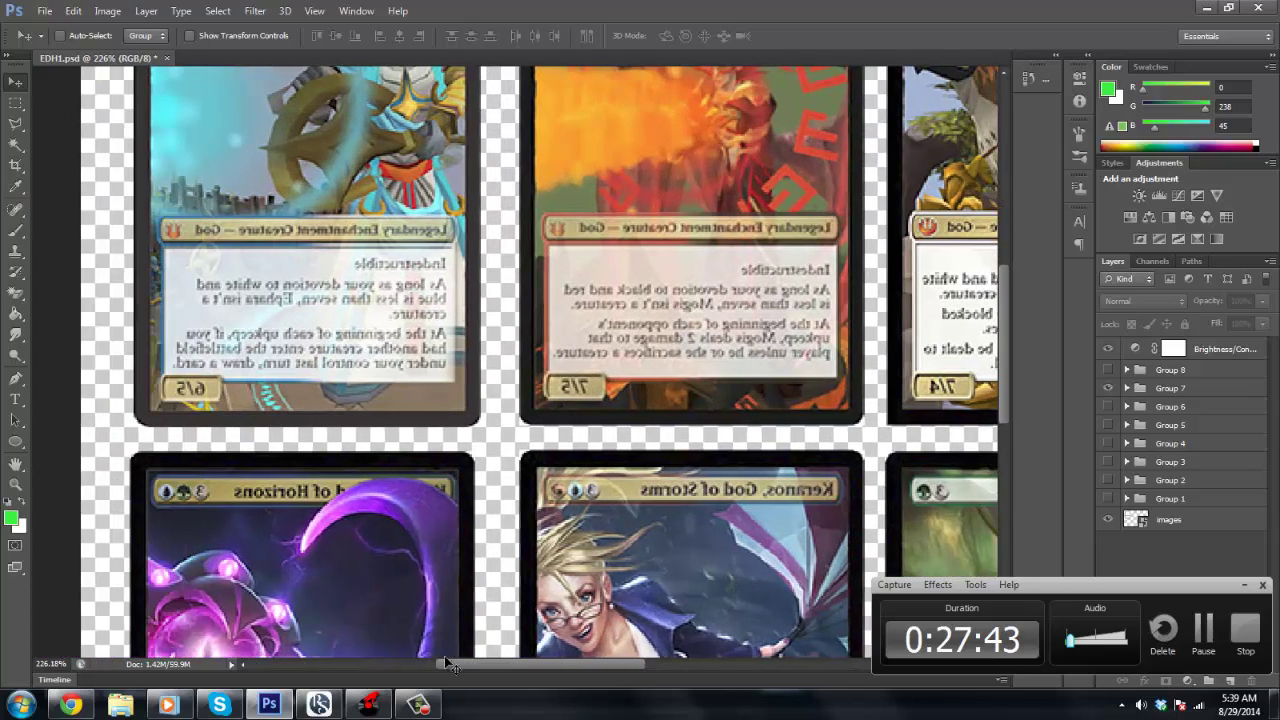
scroll(404, 446, up, 3)
scroll(410, 455, up, 1)
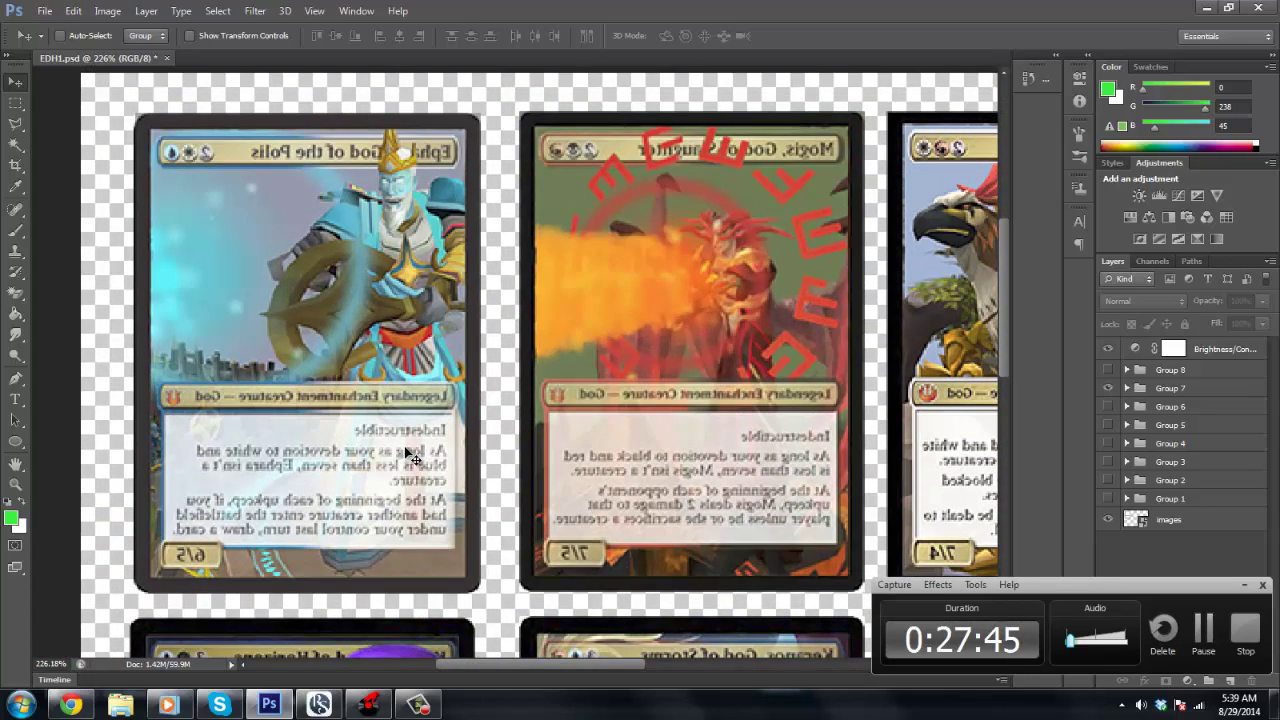
scroll(410, 455, down, 7)
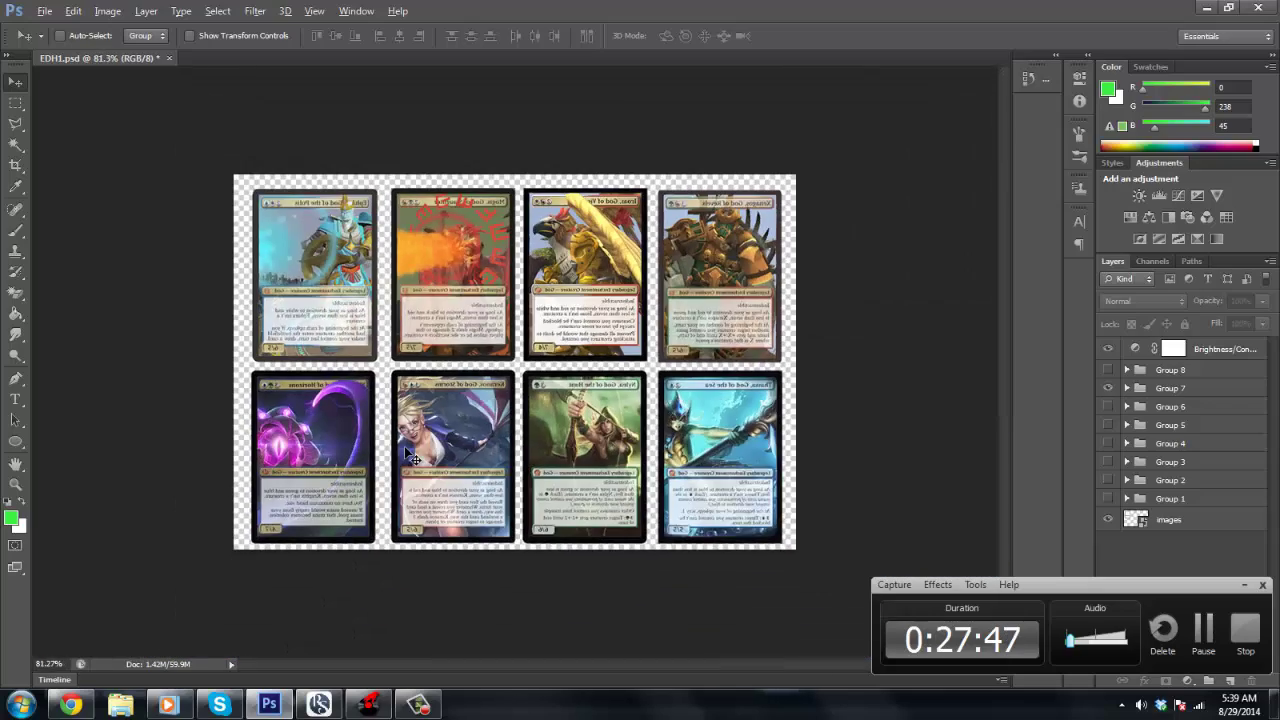
scroll(415, 458, up, 1)
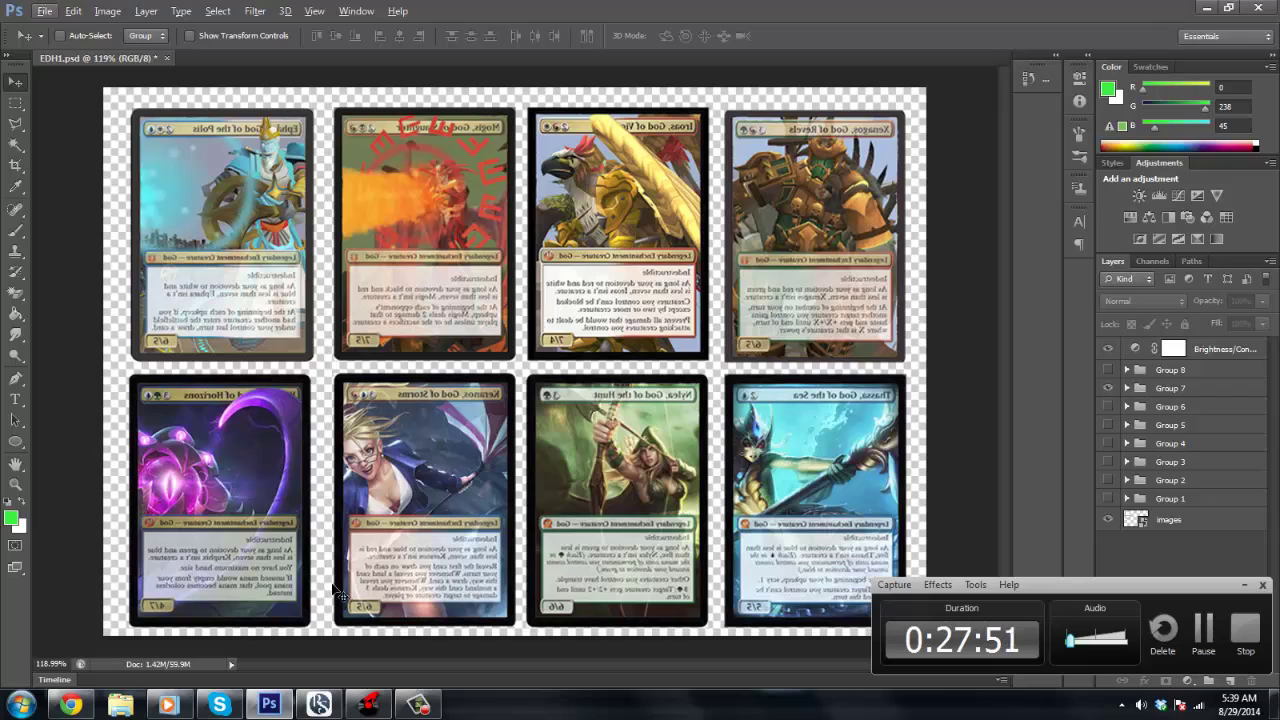
Step: Open the proxy folder in Windows Explorer and go into its 5c edh subfolder of card images
right_click(120, 706)
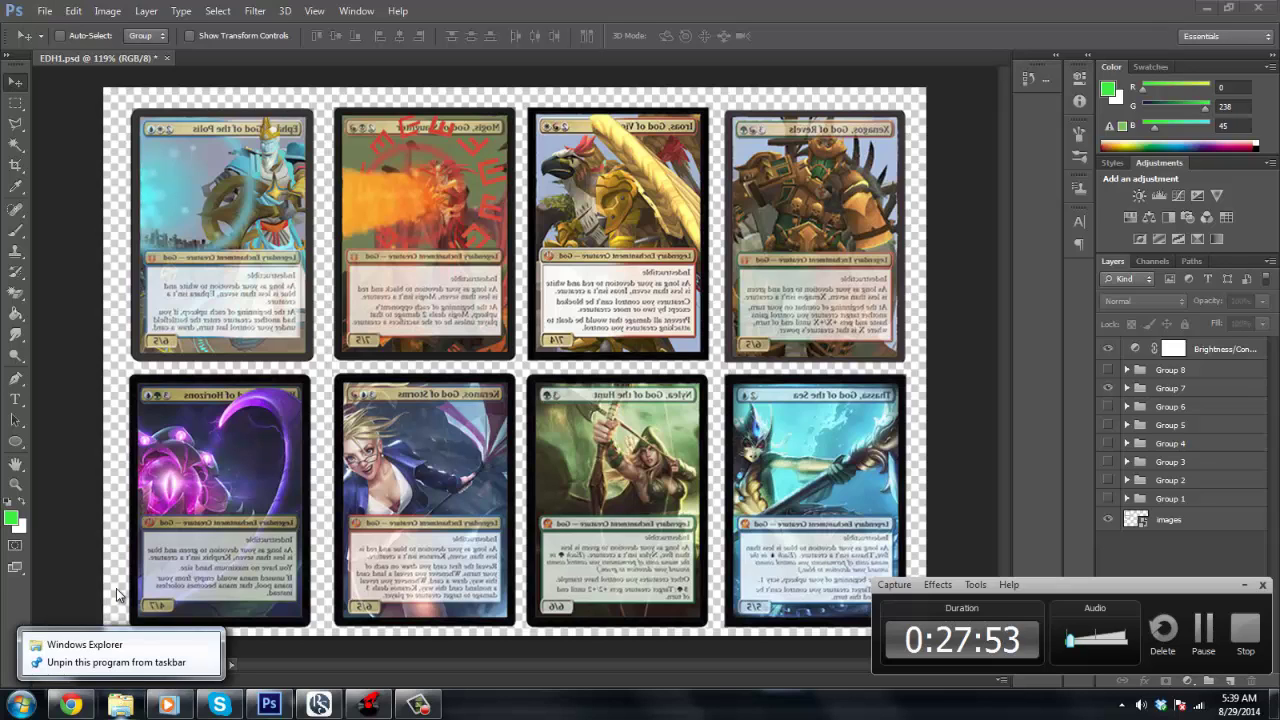
click(355, 372)
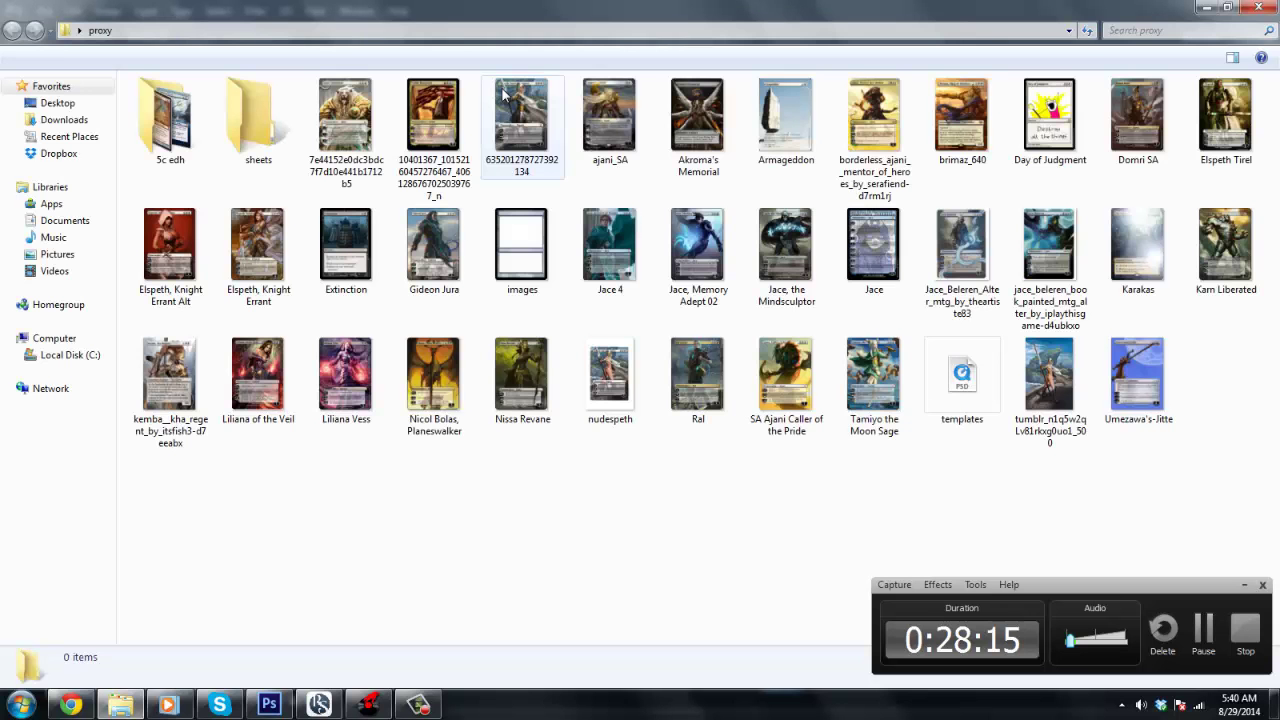
click(141, 124)
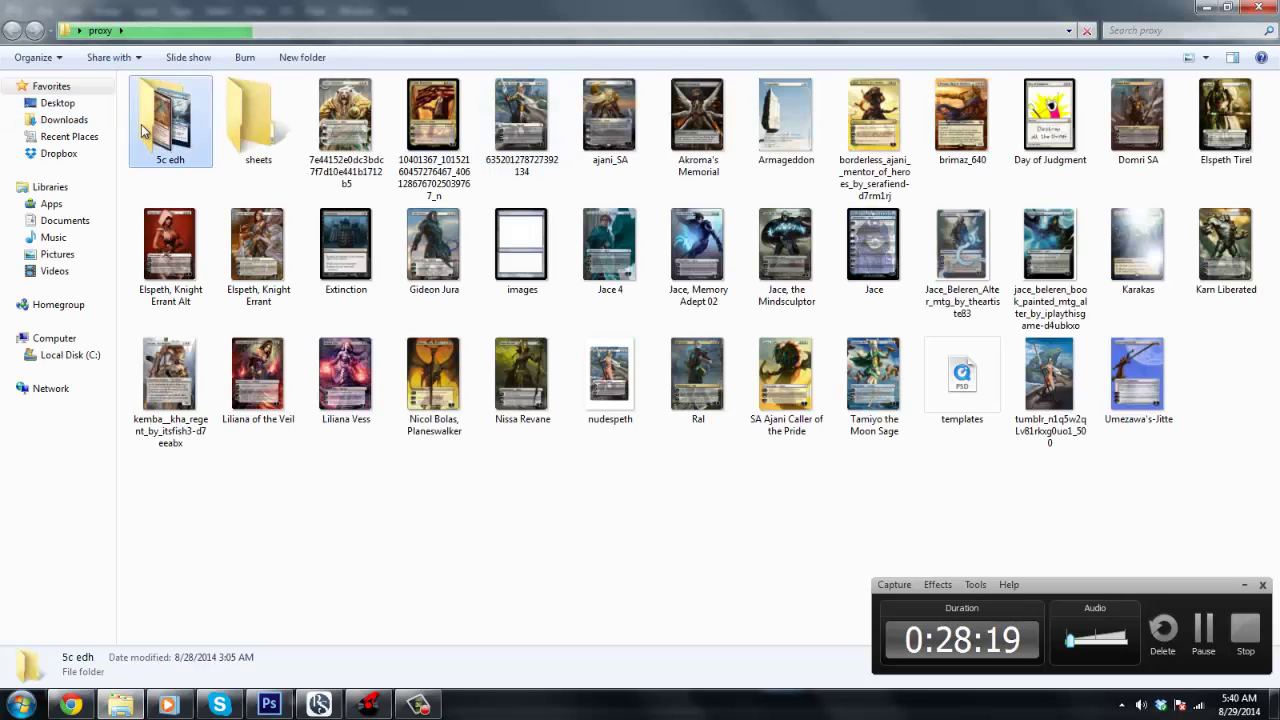
double_click(141, 124)
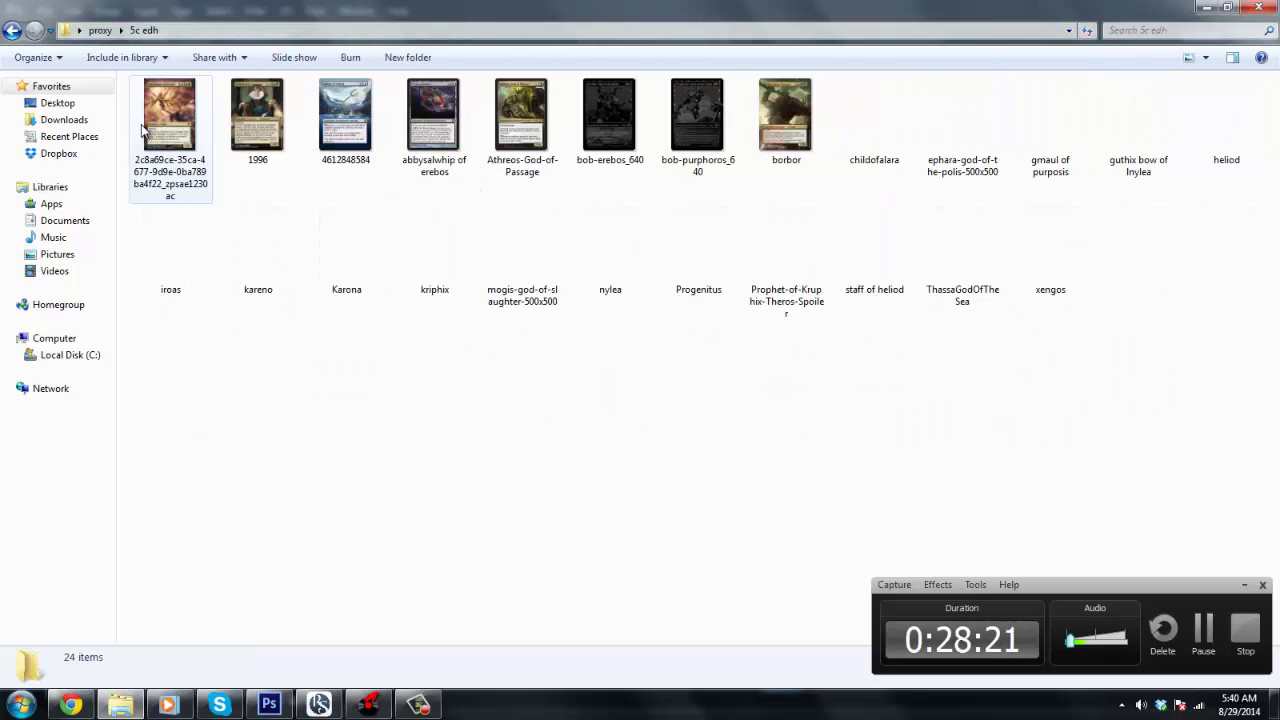
Step: Check the fishing progress in RuneScape between looks at the 5c edh card images, returning to the folder
click(319, 705)
click(411, 466)
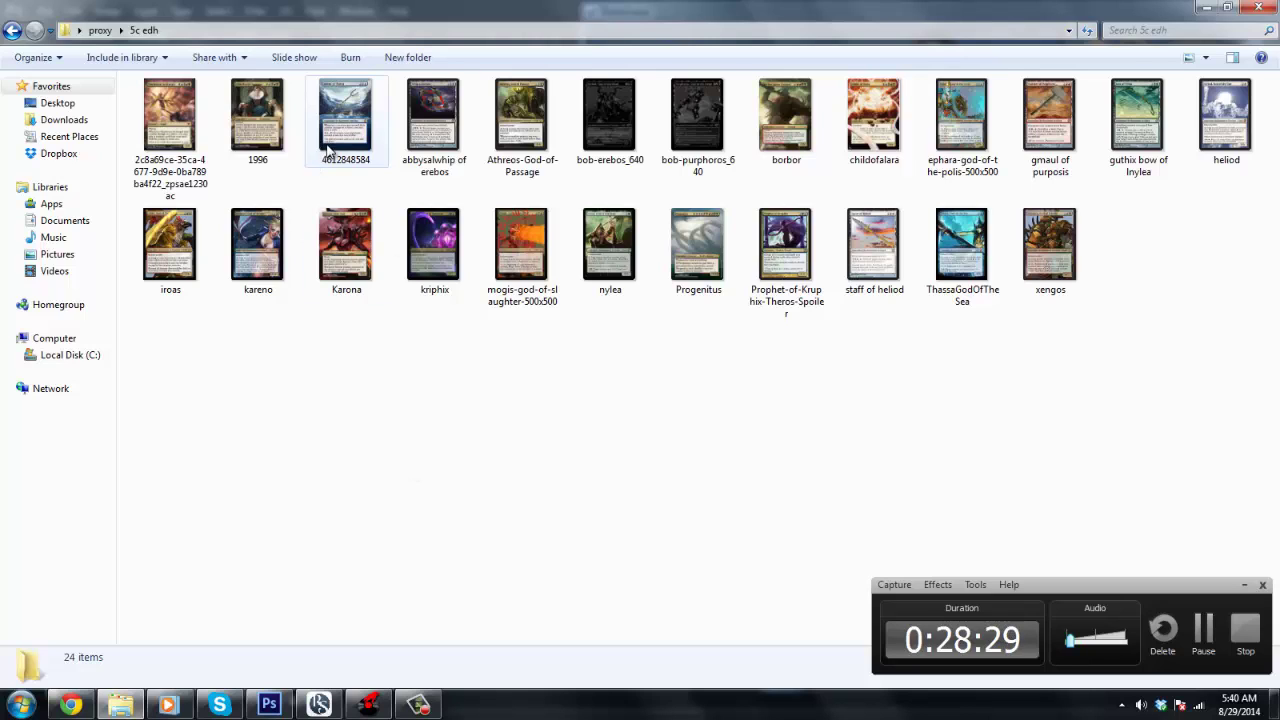
click(187, 127)
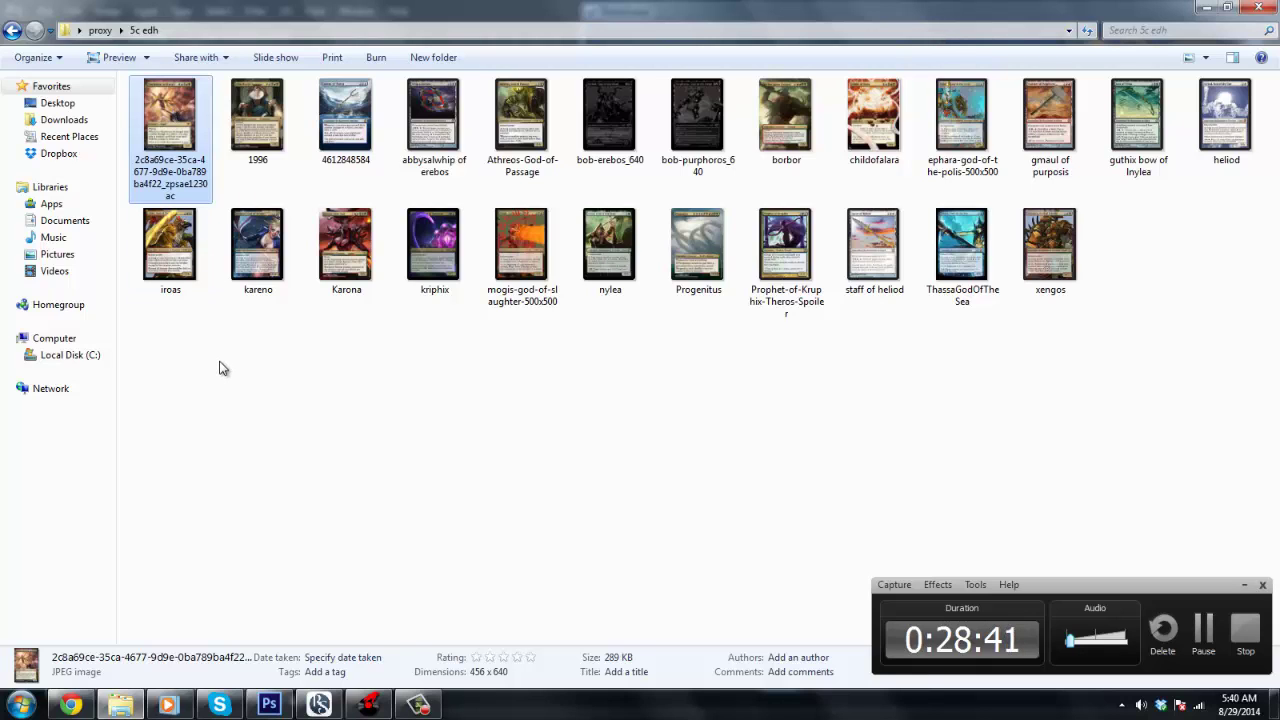
click(319, 705)
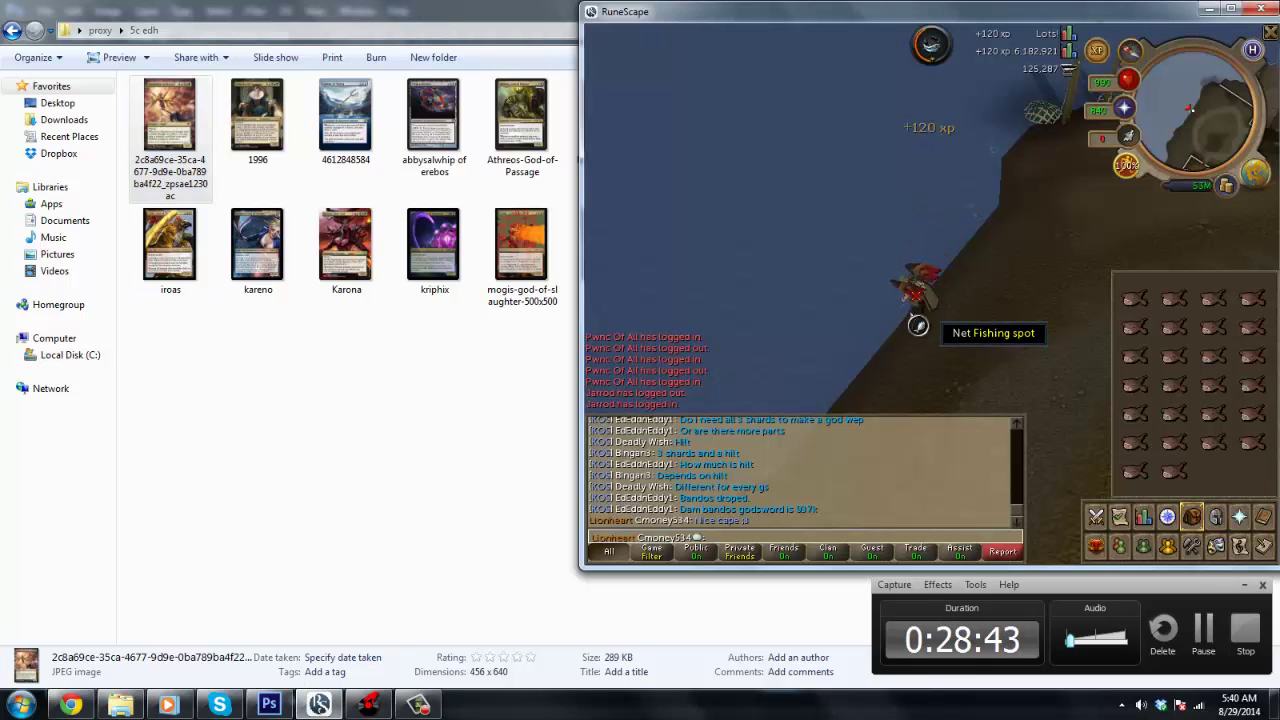
click(449, 486)
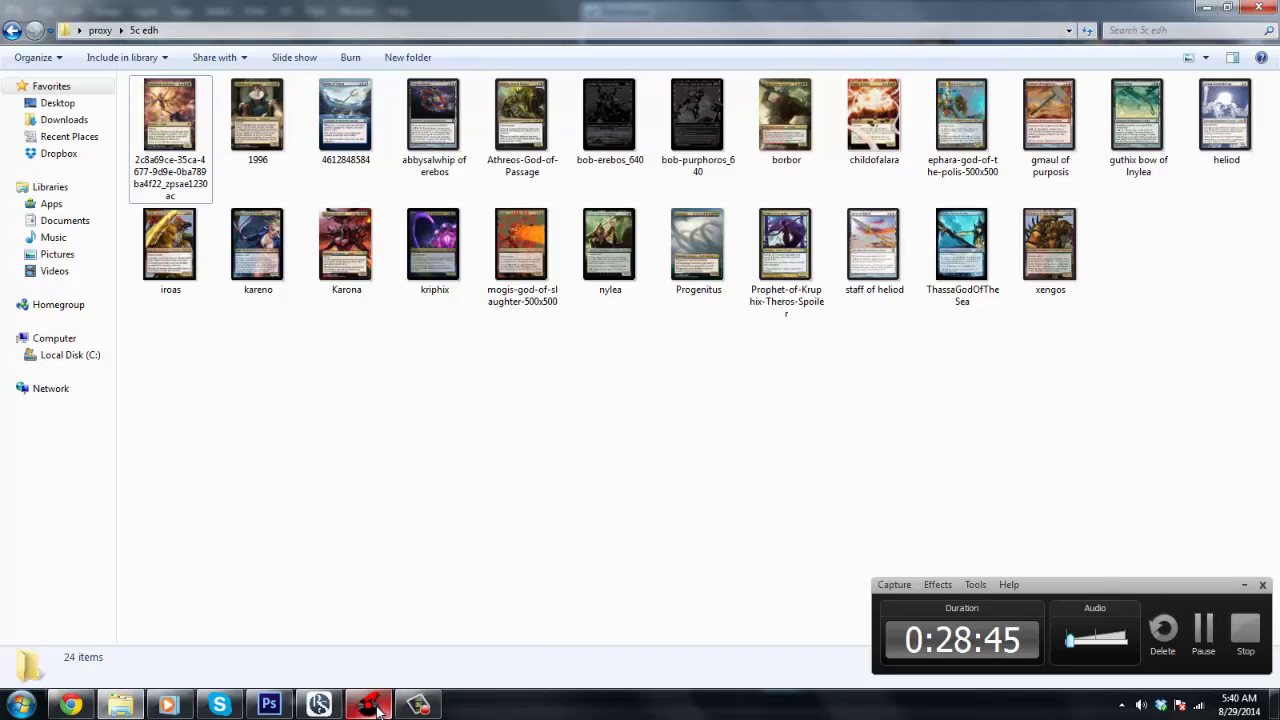
Step: Switch to VirtualDJ, play deck A, move the crossfader slightly toward it, and lower its volume to about 20%
click(370, 707)
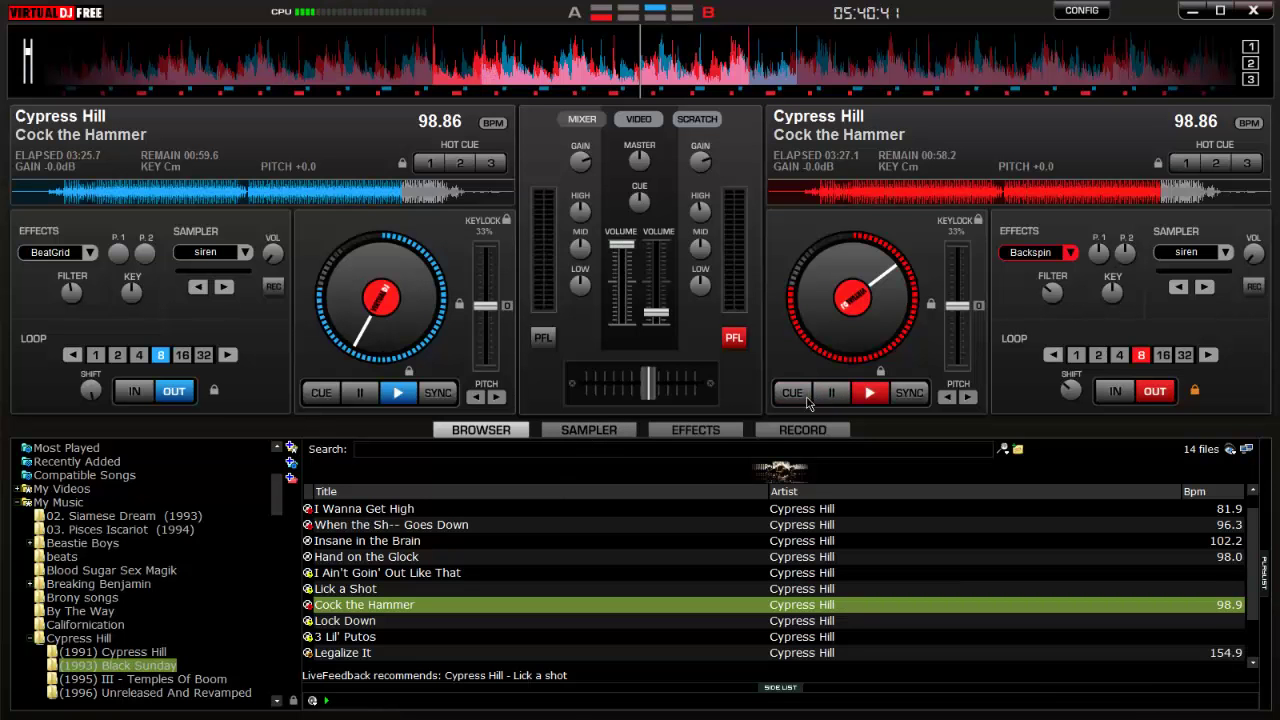
click(396, 393)
drag(647, 384, 636, 386)
drag(621, 244, 627, 316)
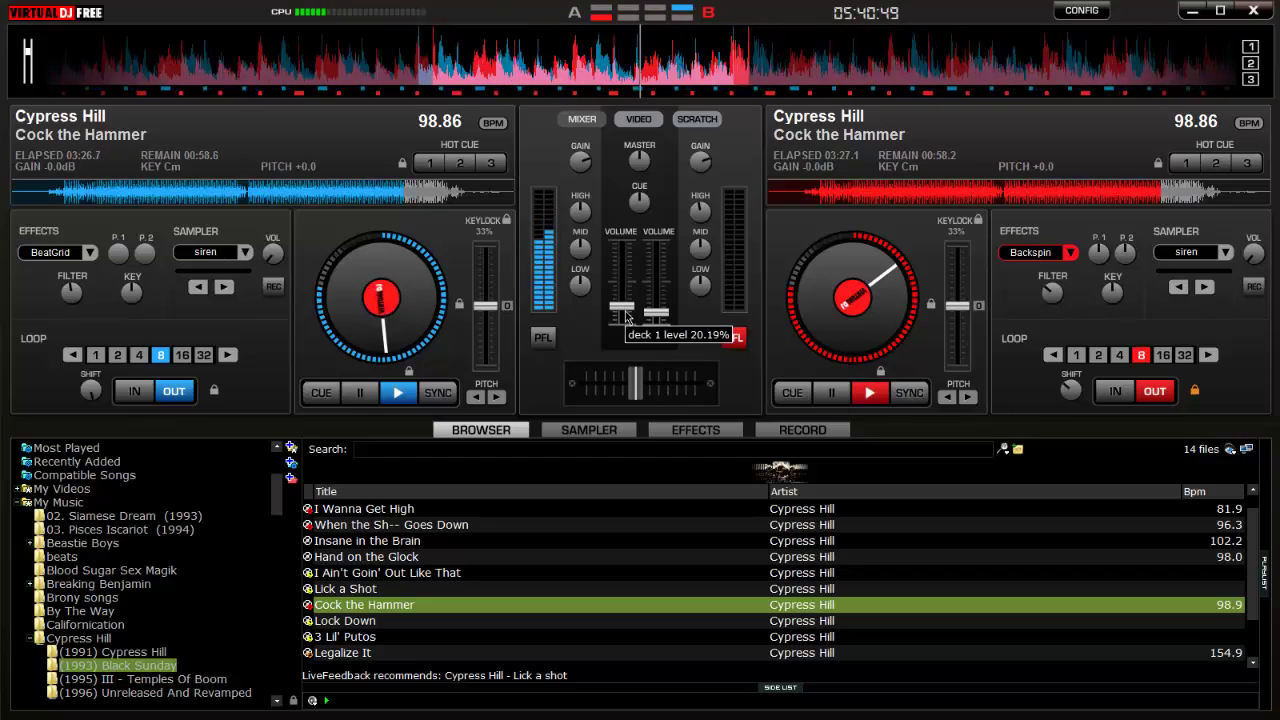
Step: Return to the 5c edh folder in Windows Explorer and select the first card image
key(alt+Tab)
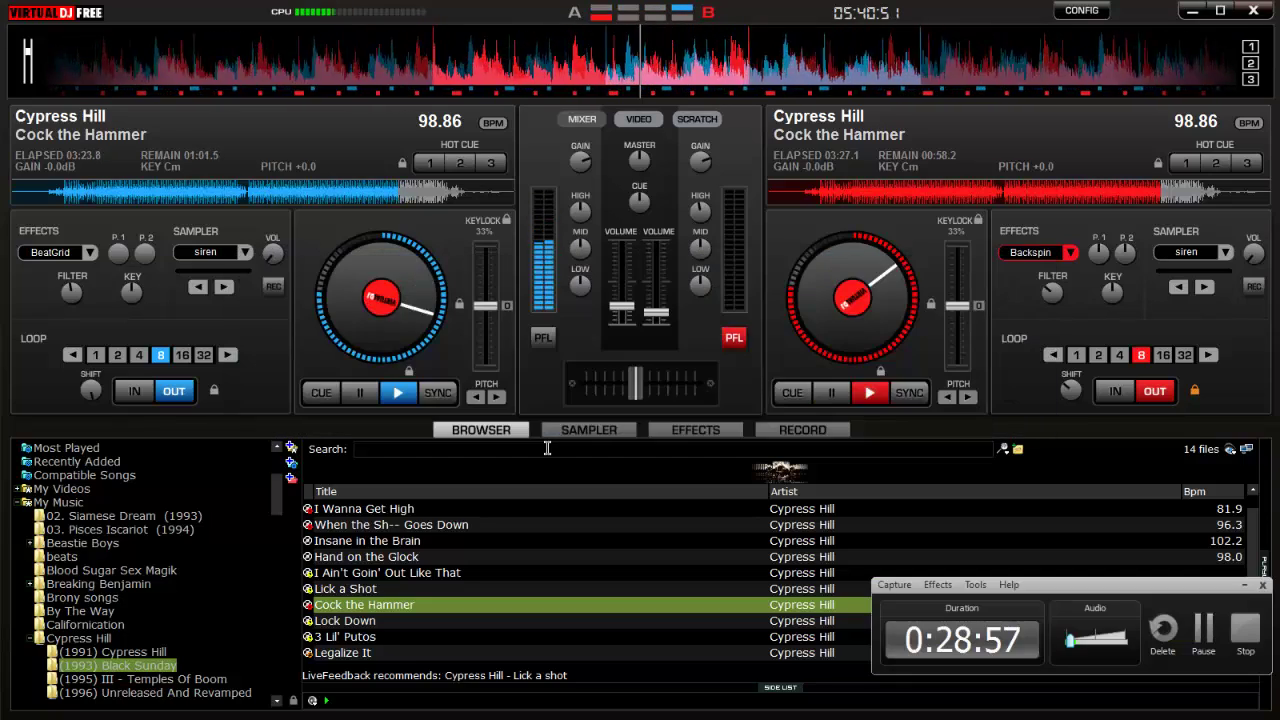
key(alt+Tab)
key(Tab)
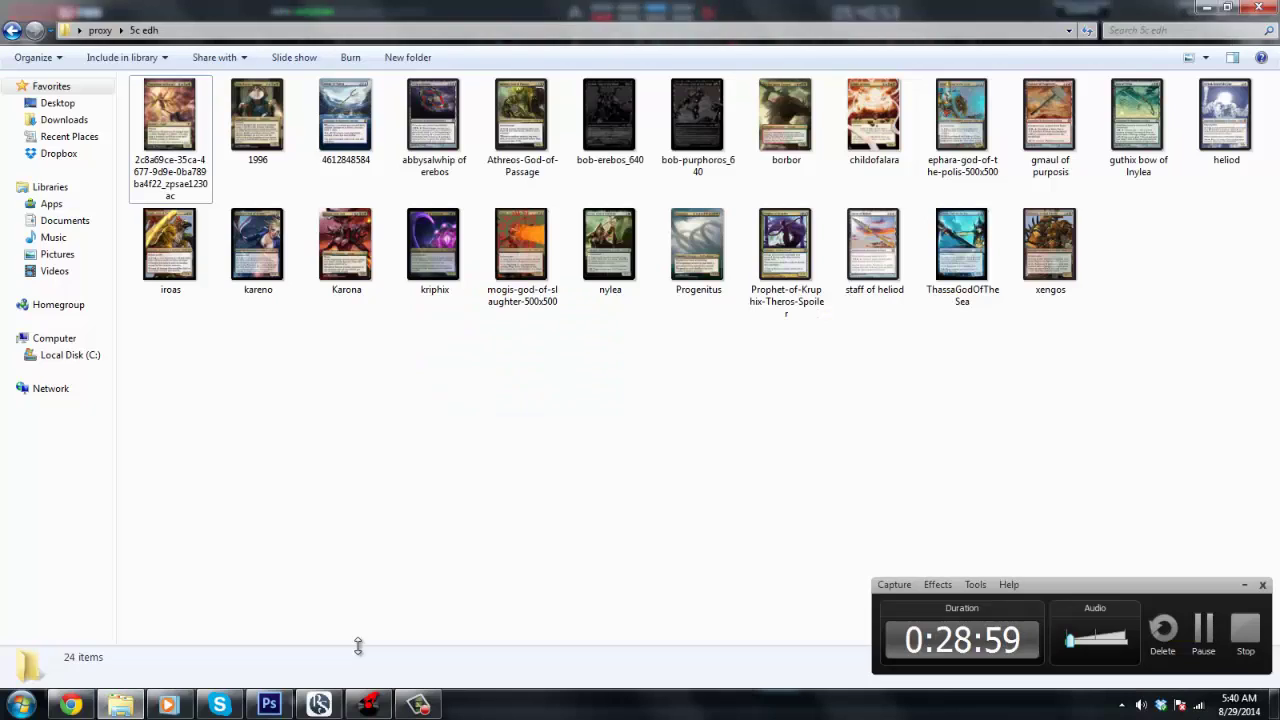
click(205, 165)
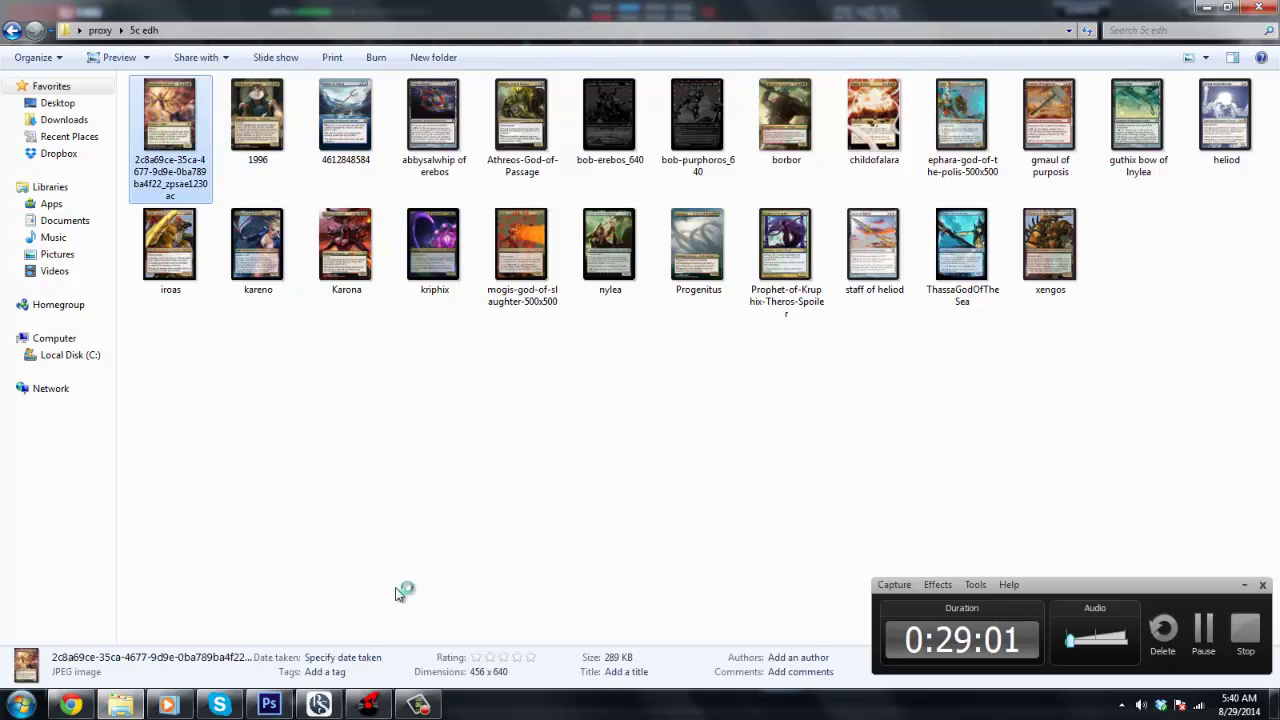